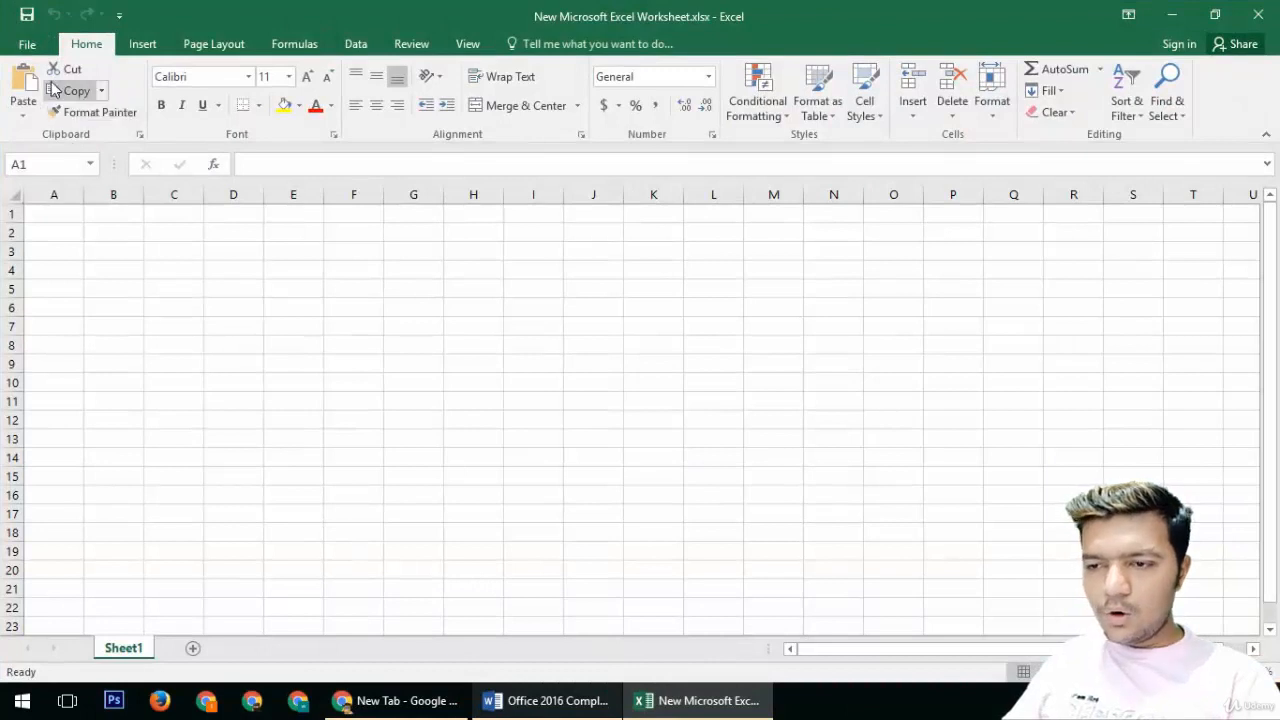
Step: Open the print preview, return to the sheet, and scroll through it to inspect the page-break lines
left_click(27, 44)
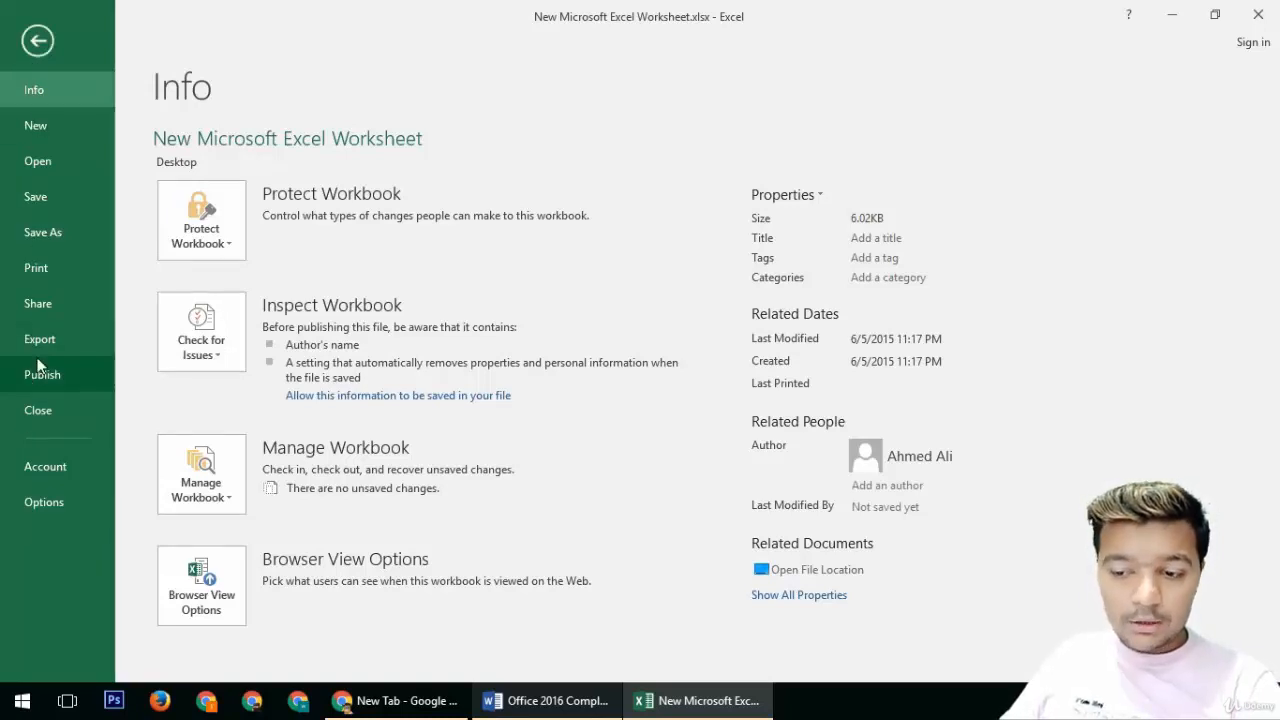
left_click(40, 43)
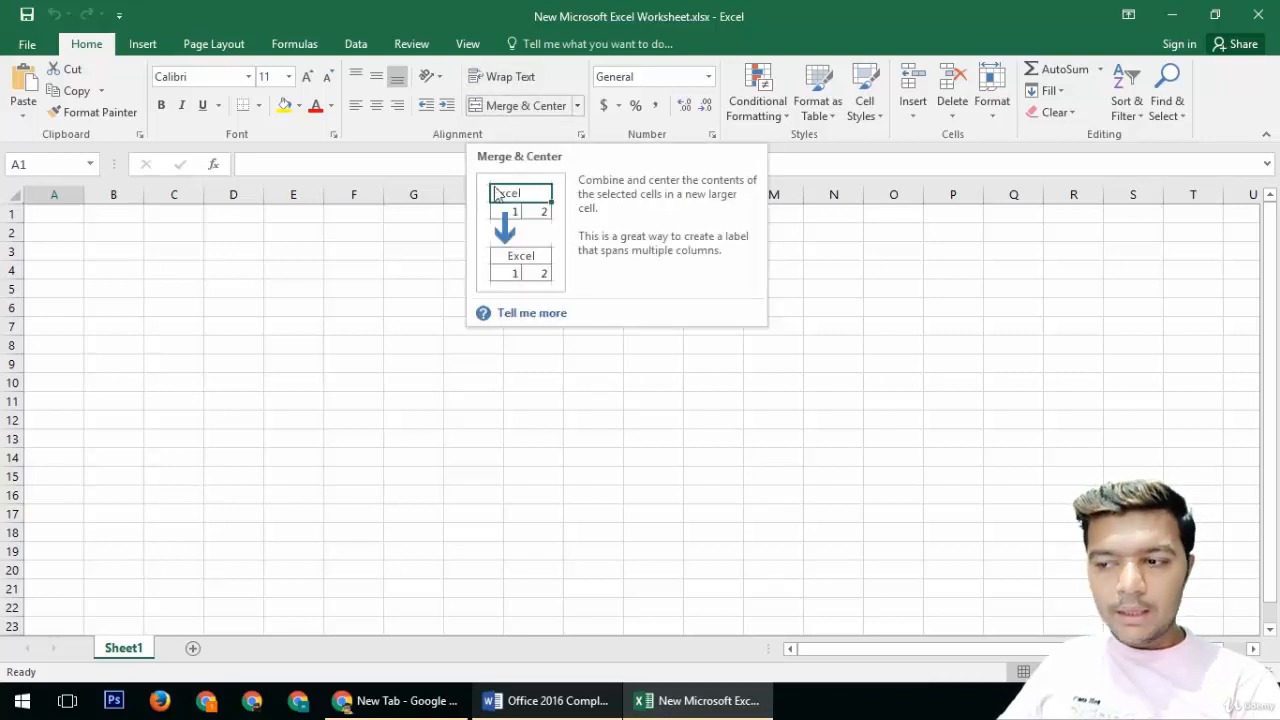
left_click(366, 306)
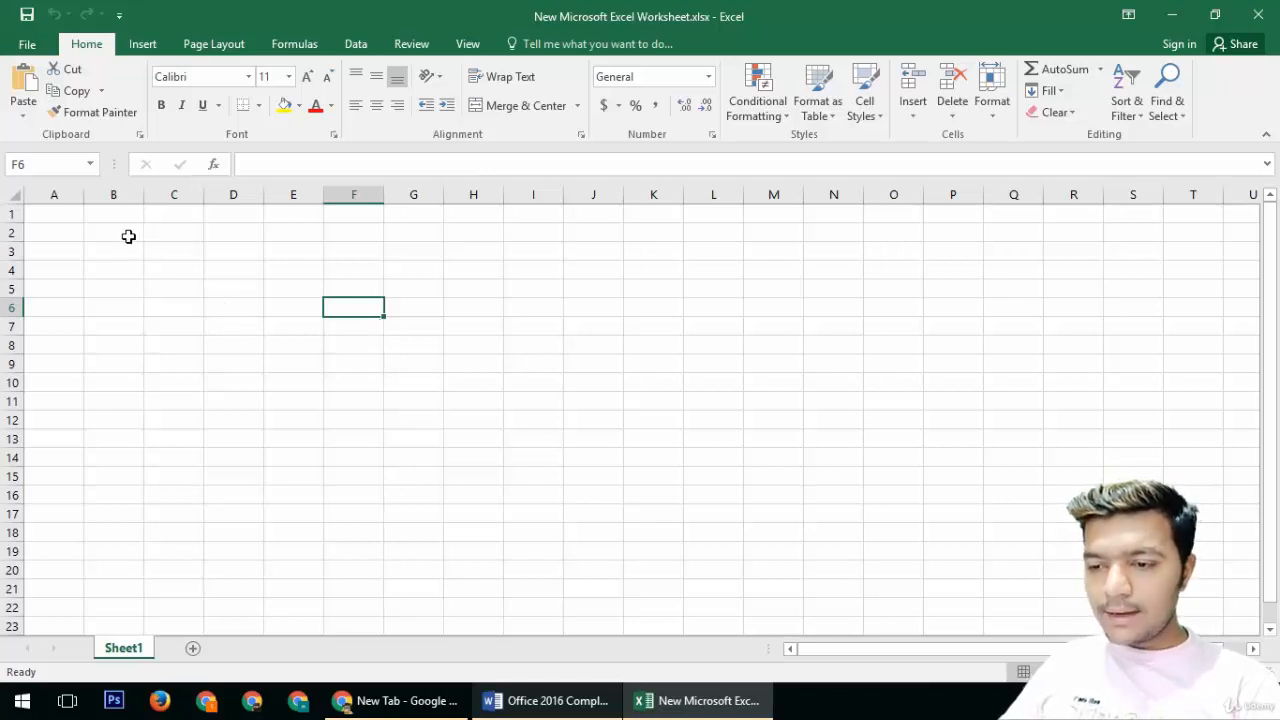
key("ctrl+p")
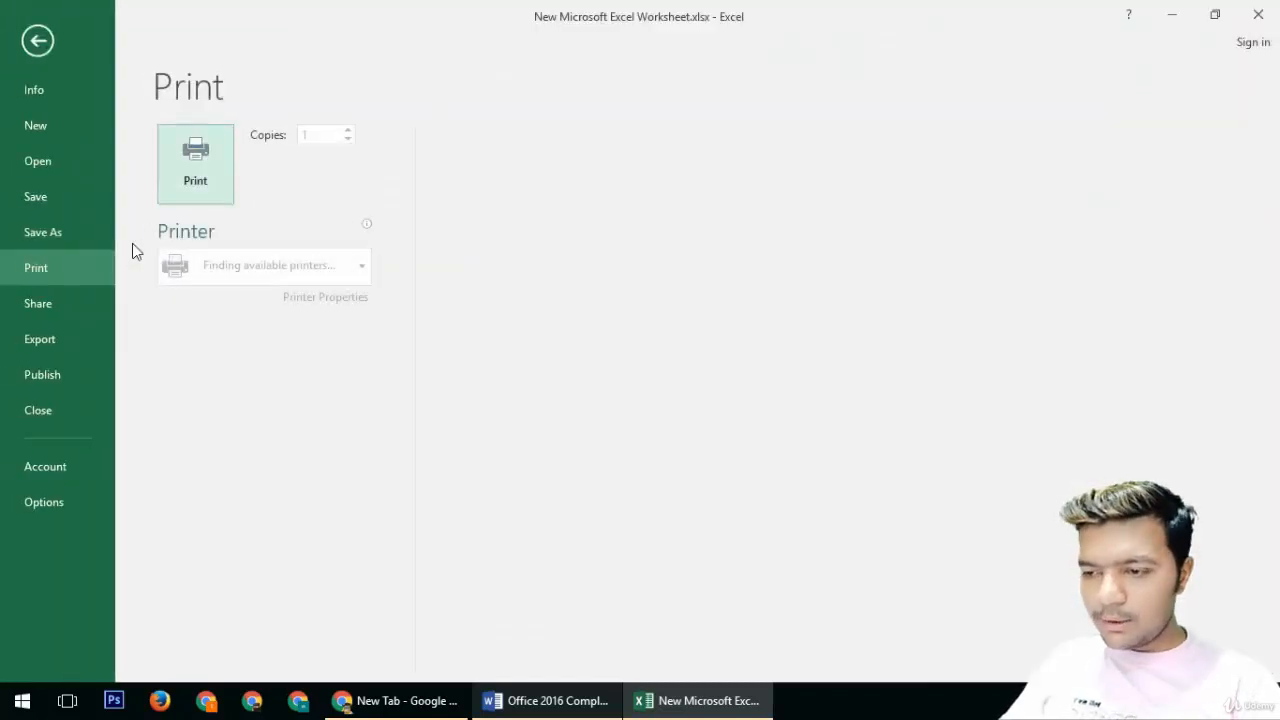
left_click(30, 43)
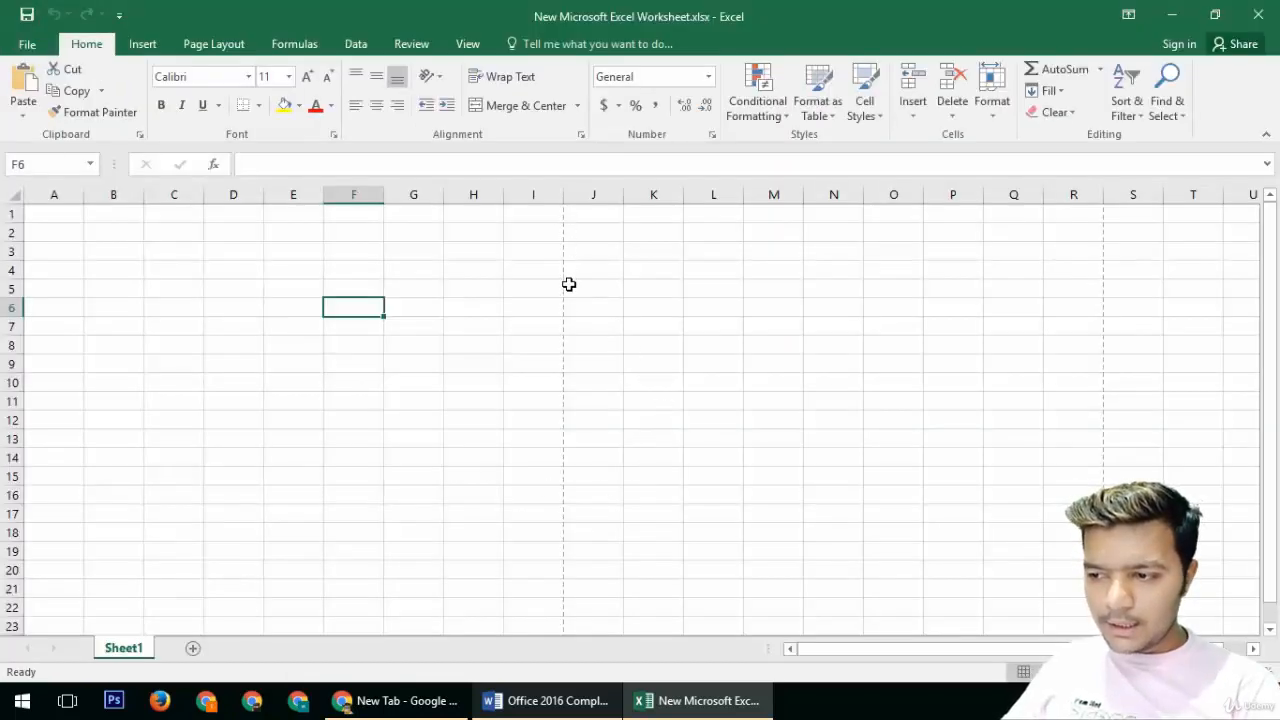
scroll(562, 440, "down", 2)
scroll(564, 462, "down", 9)
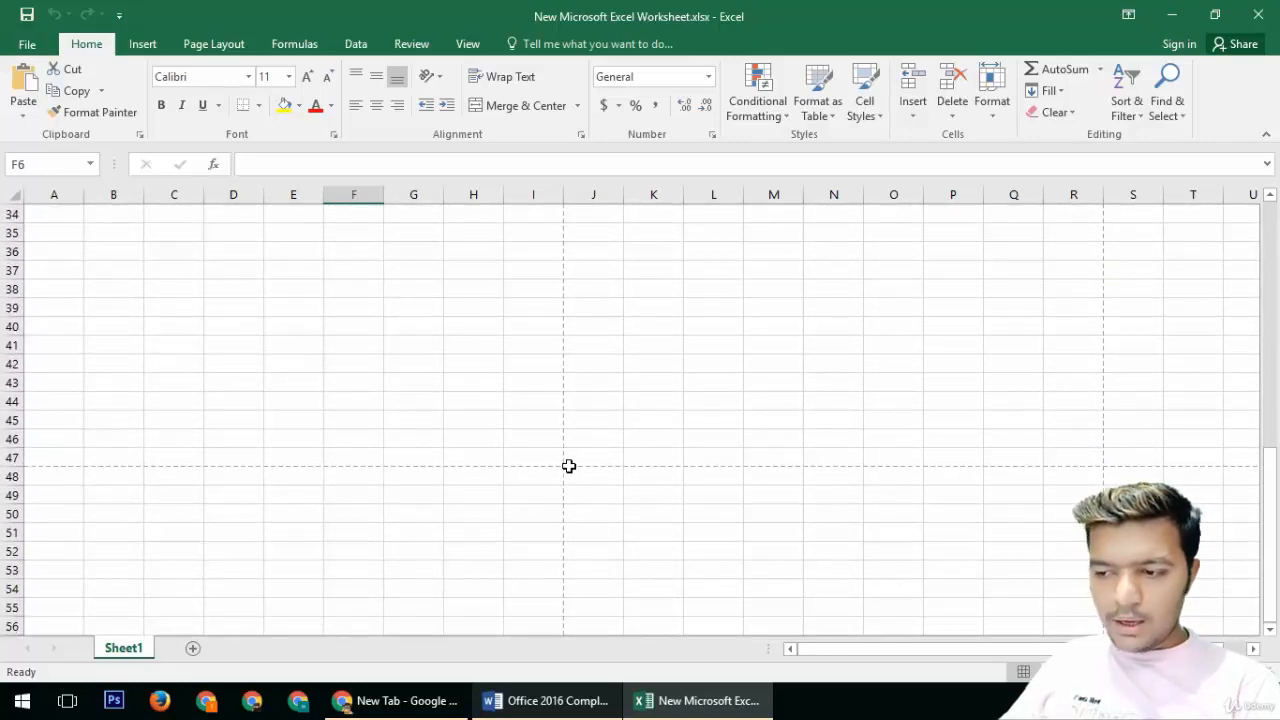
scroll(566, 466, "up", 11)
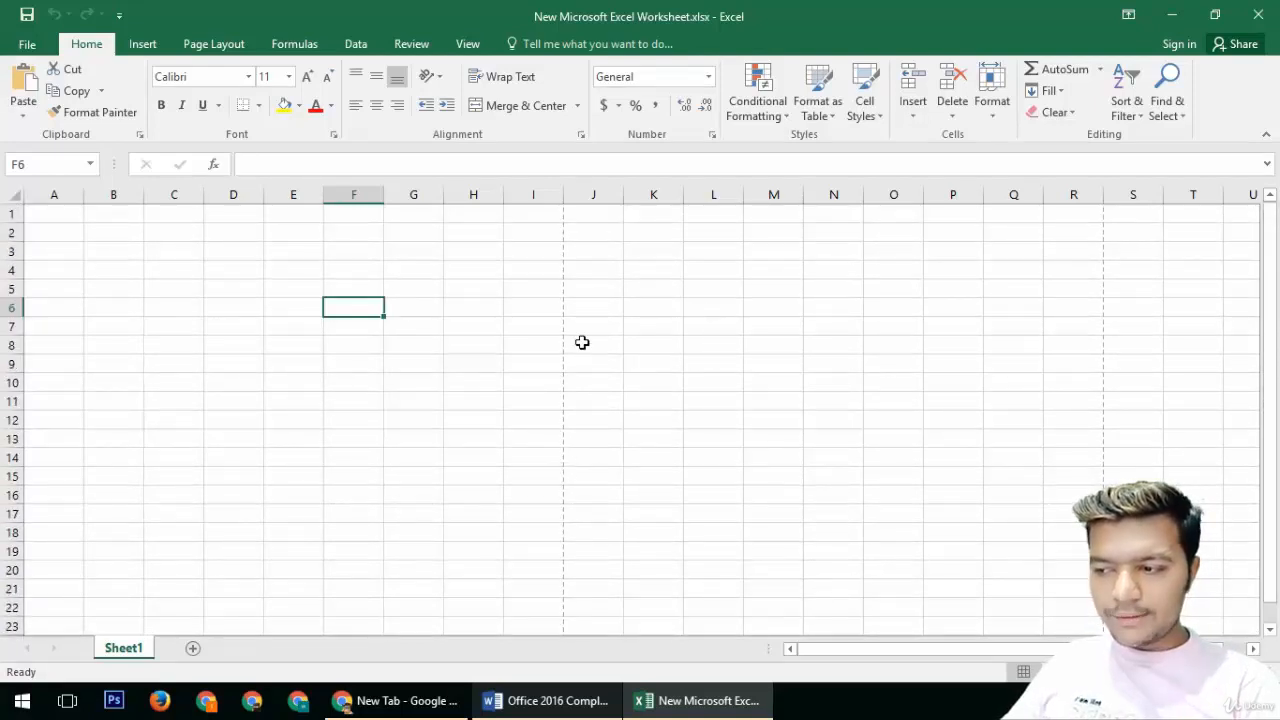
Step: Select J8 to R8 and check the print preview again, then return to the sheet
left_click_drag(559, 346, 1066, 351)
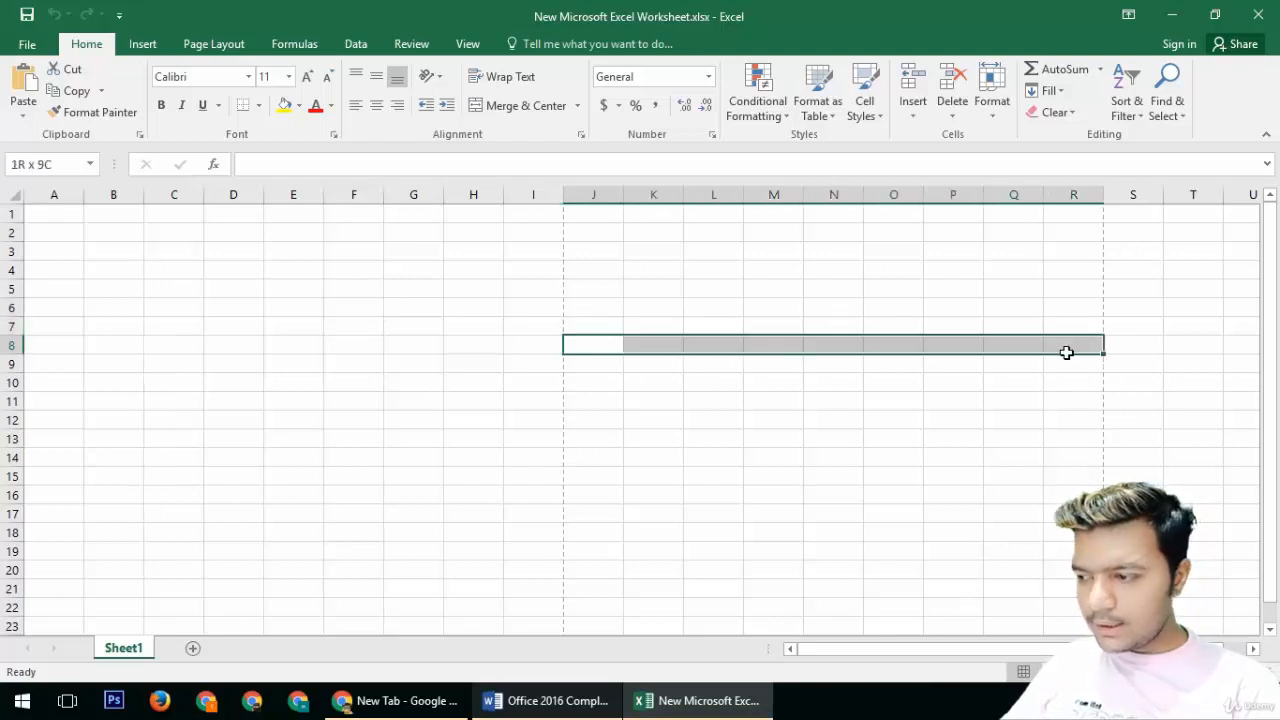
scroll(737, 491, "down", 7)
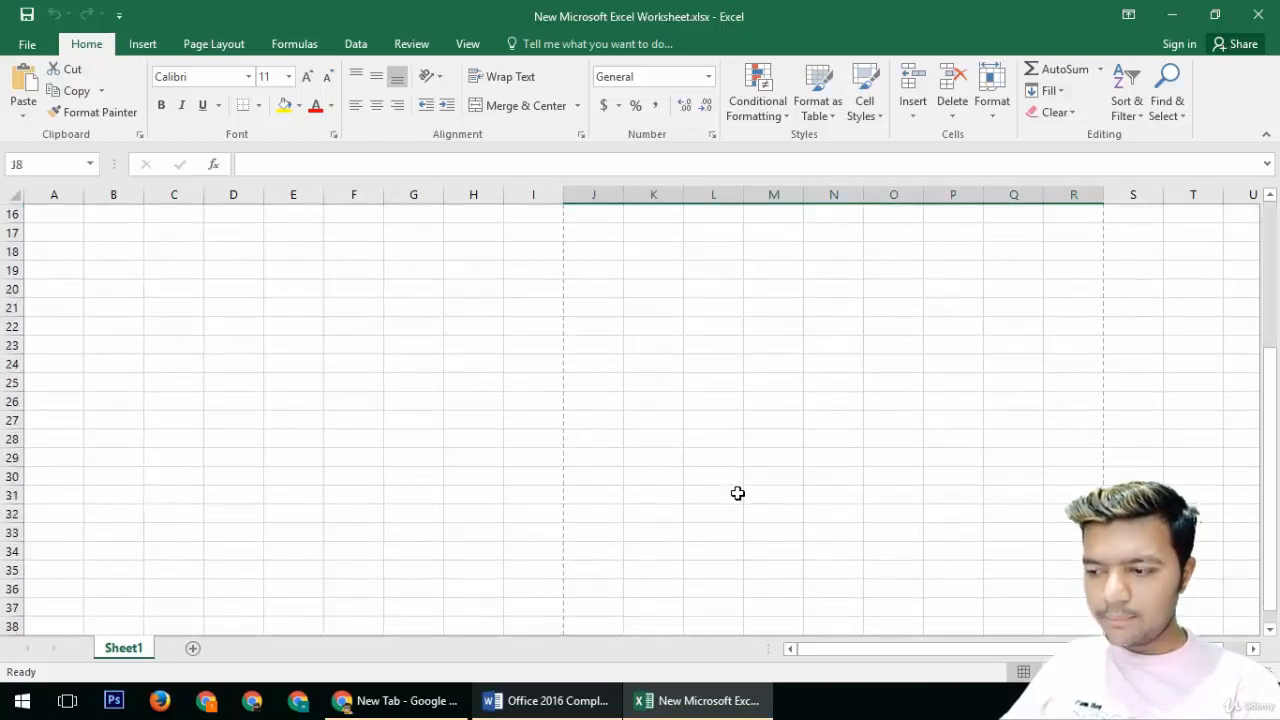
scroll(737, 493, "up", 7)
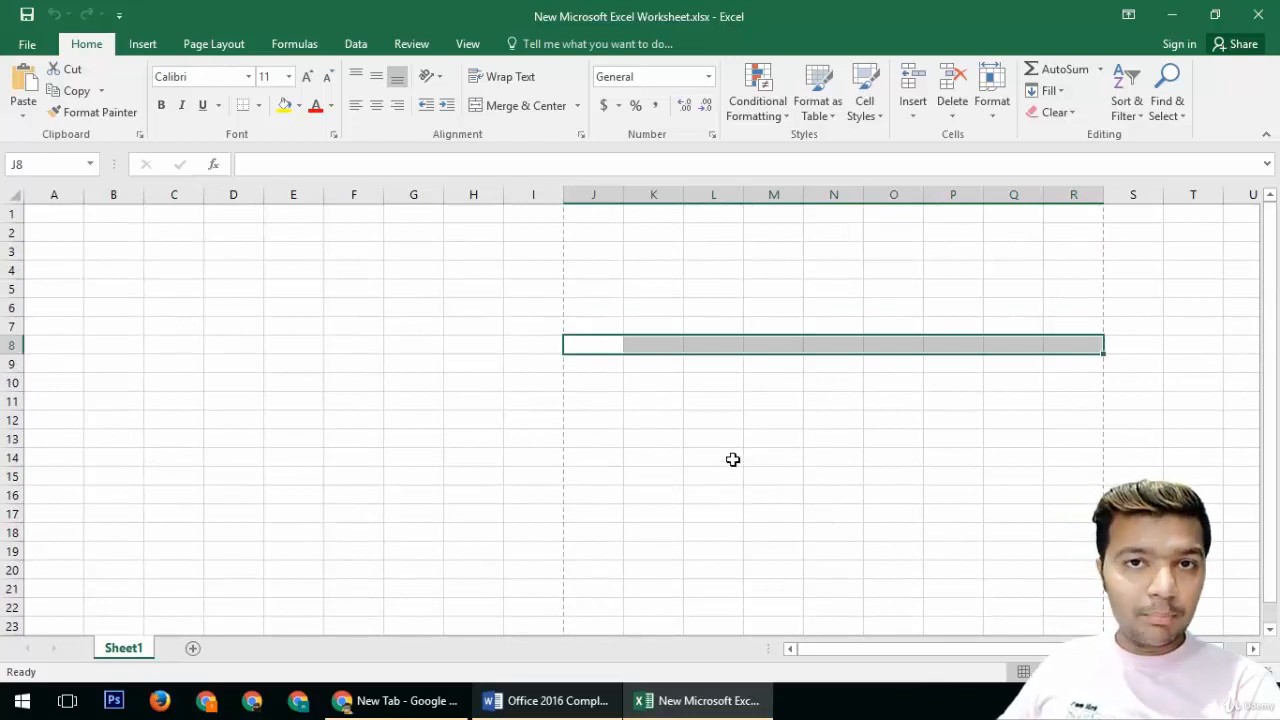
left_click(27, 44)
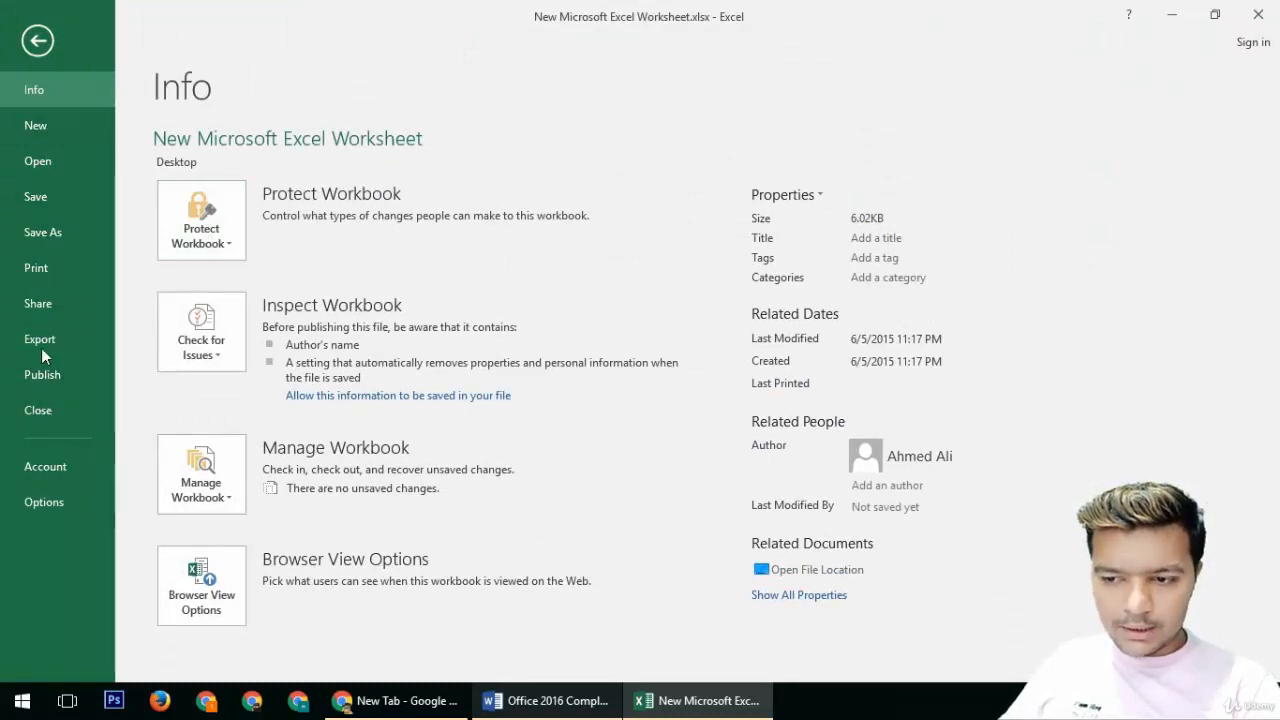
left_click(36, 268)
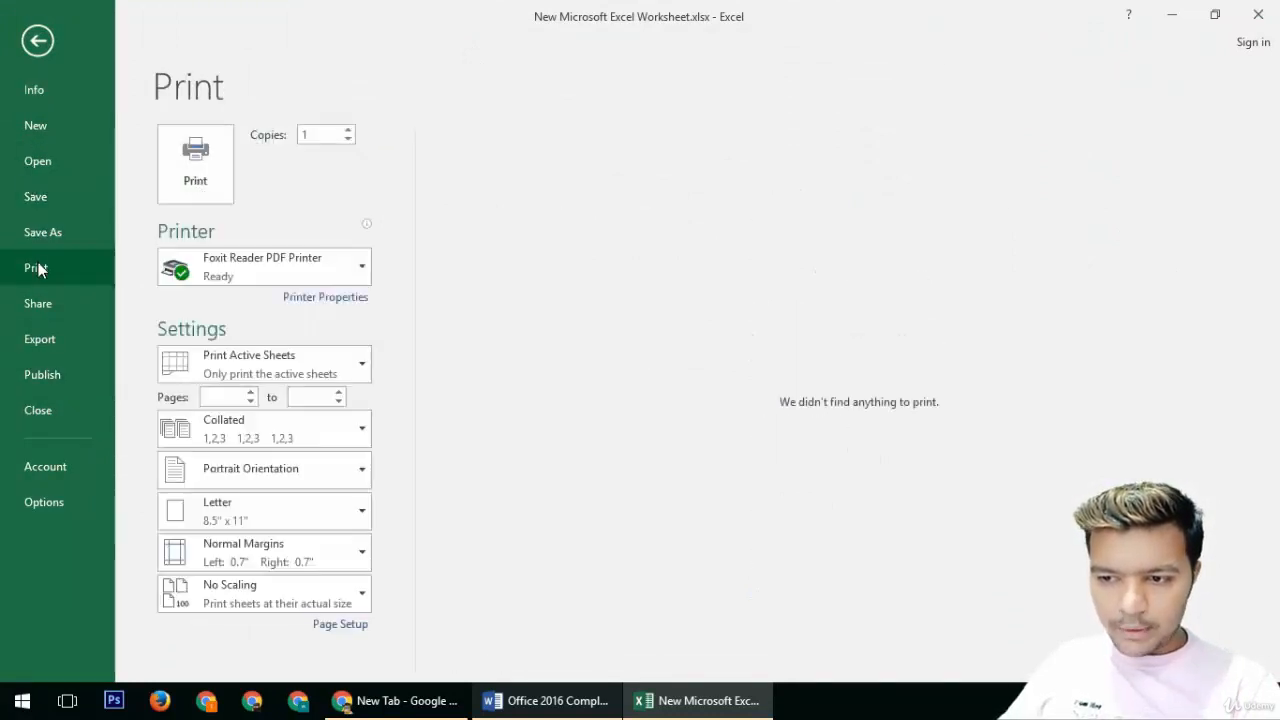
left_click(37, 40)
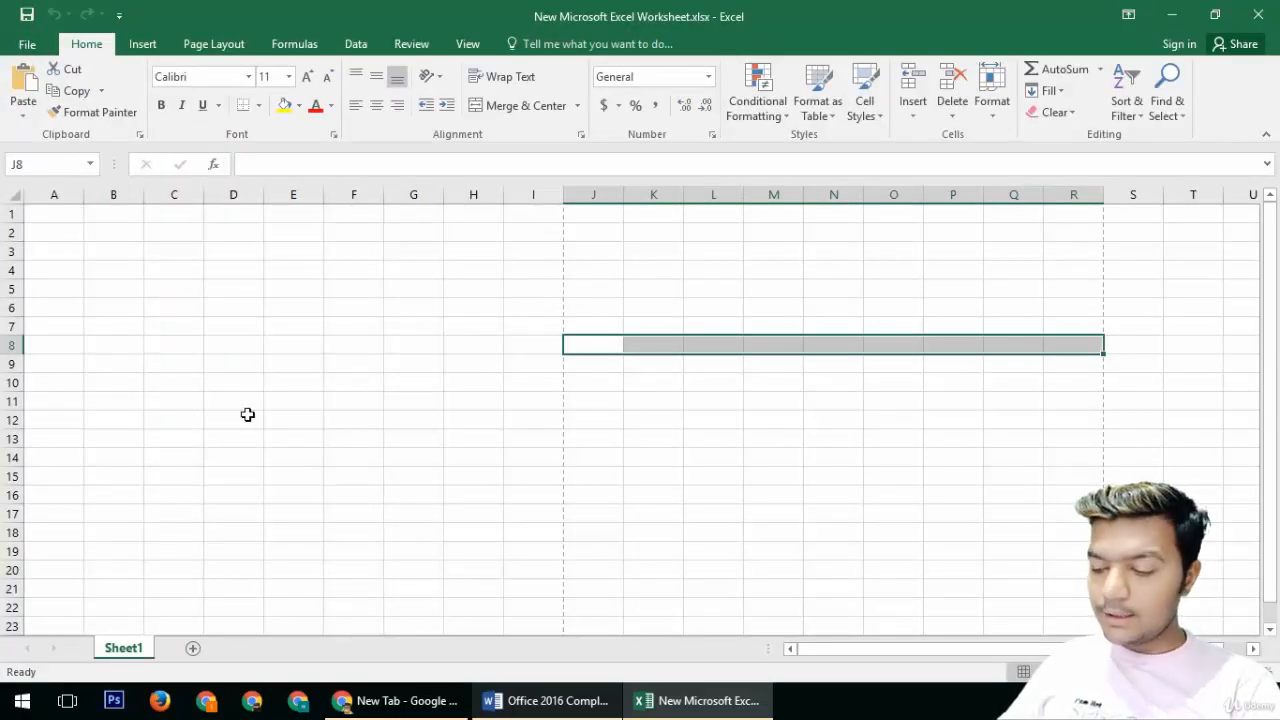
key("ctrl+p")
left_click(37, 40)
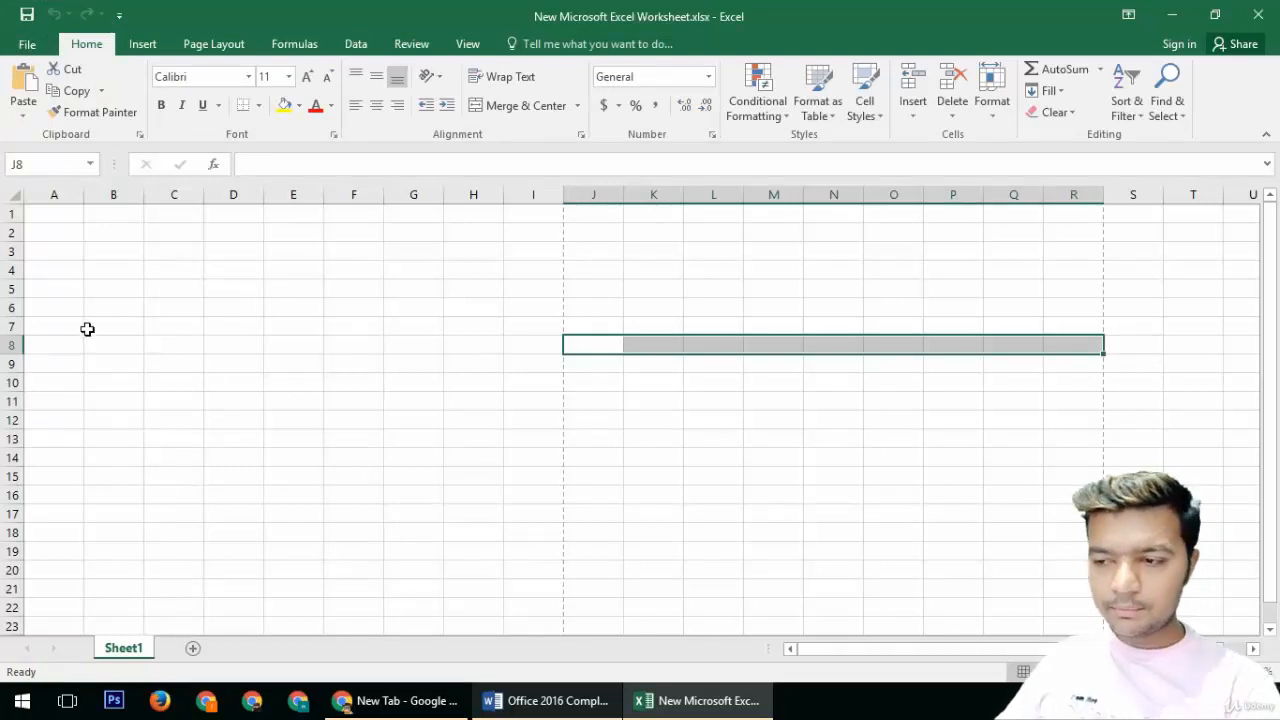
left_click(148, 326)
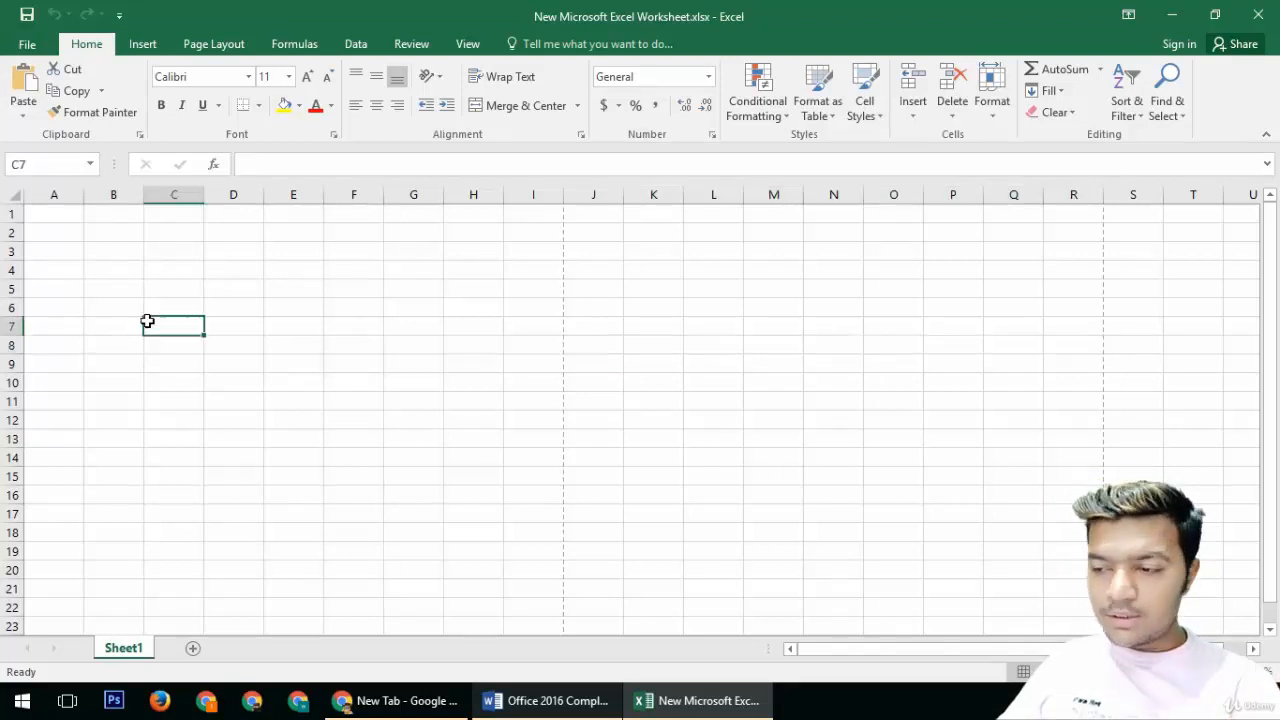
left_click_drag(55, 211, 525, 257)
left_click(177, 254)
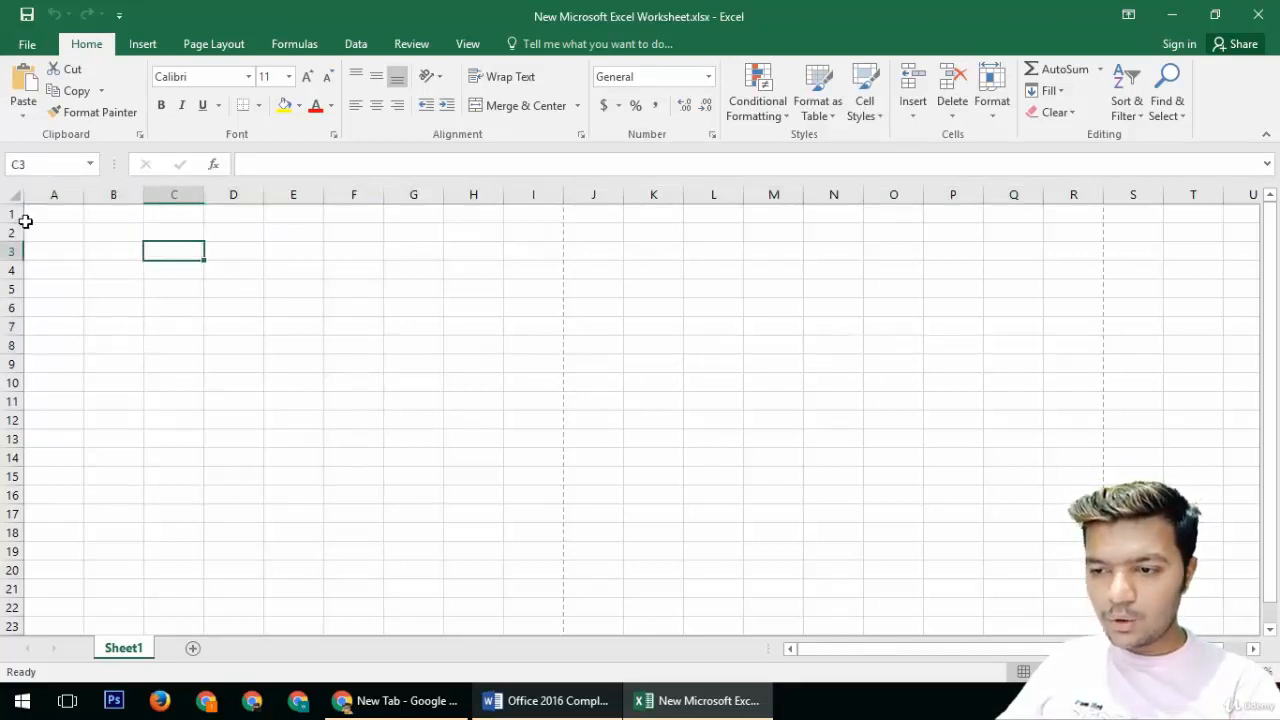
Step: Enter the text "this is the heading" in cell A1
left_click(28, 216)
type("this")
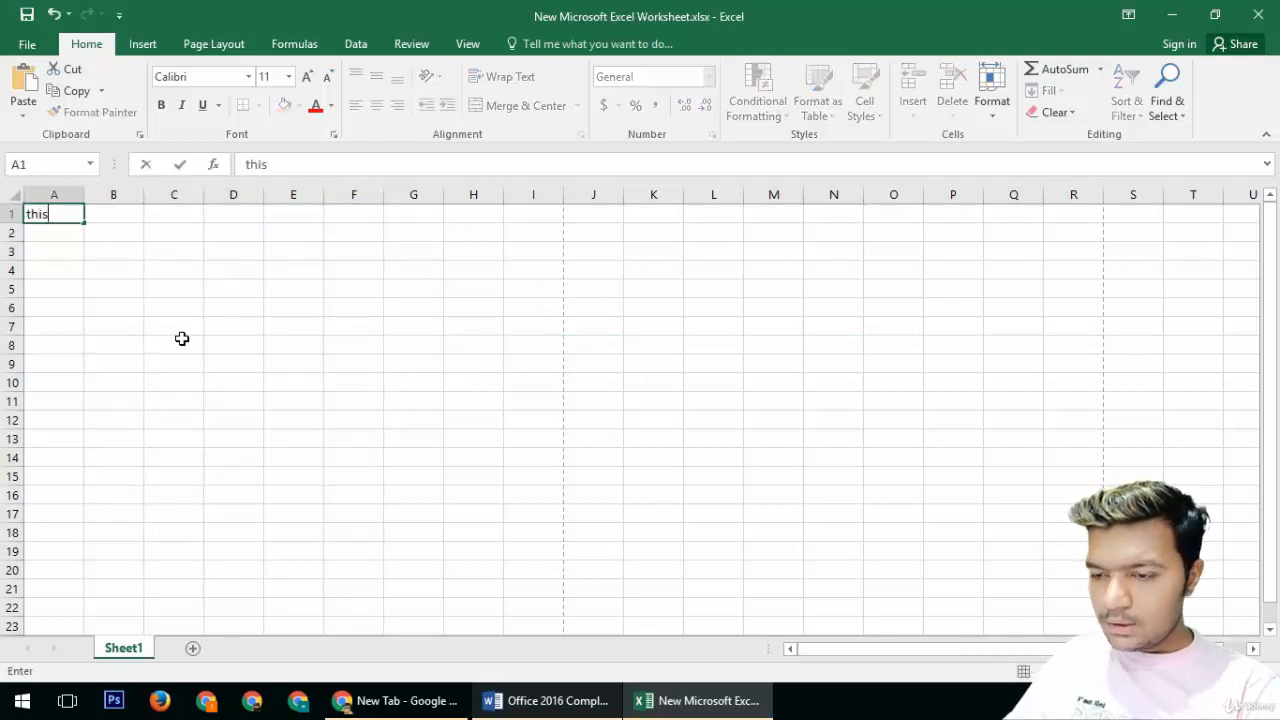
type(" is the hea")
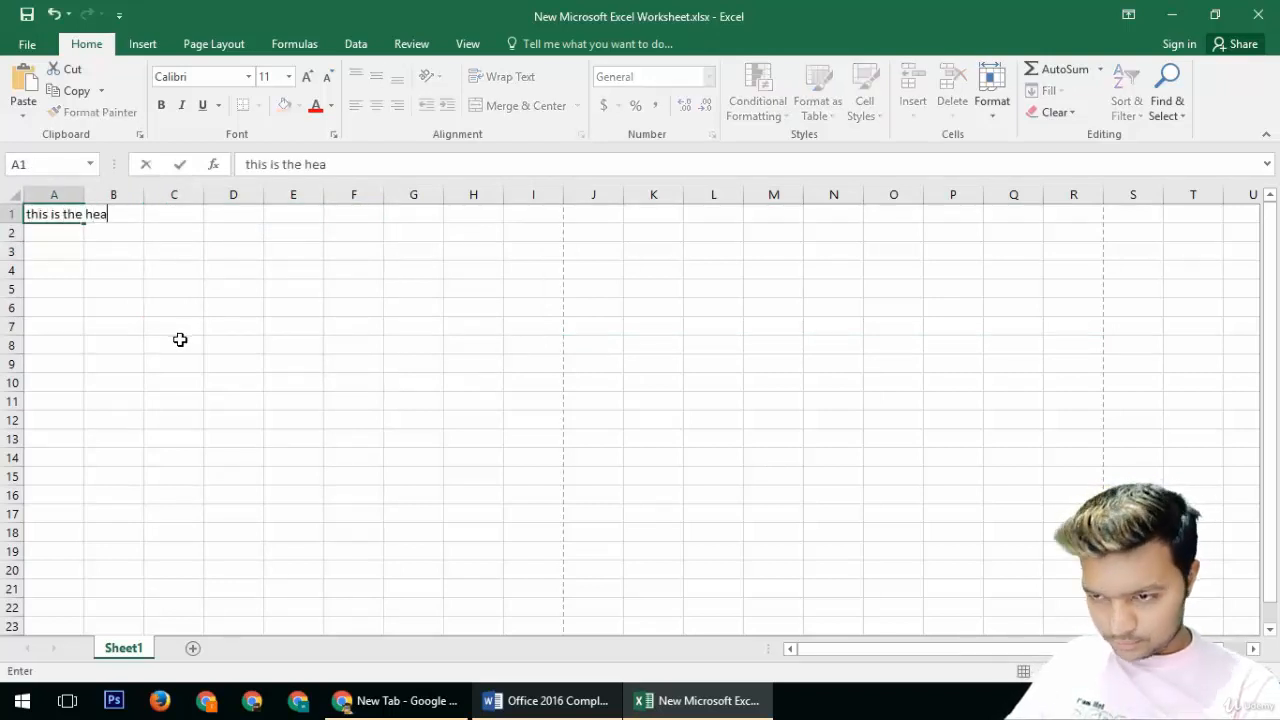
type("ding")
key("Return")
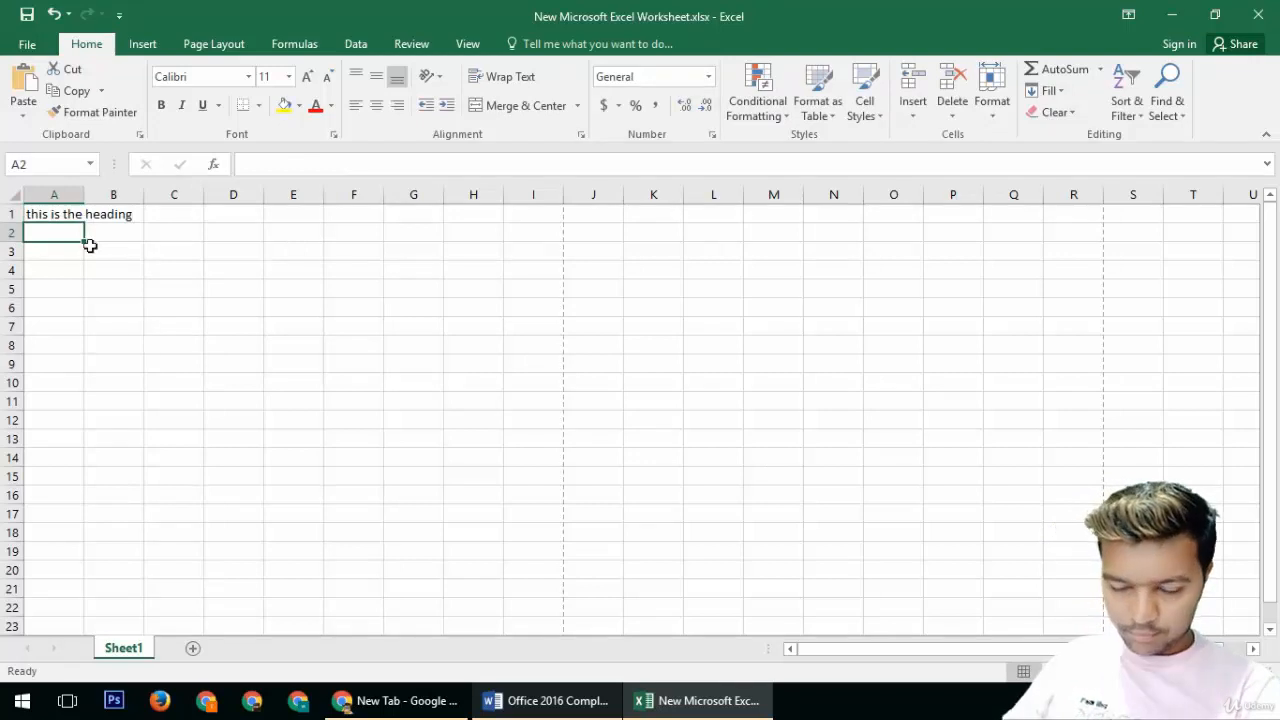
Step: Move the heading text from A1 to E2
left_click(37, 216)
key("ctrl+c")
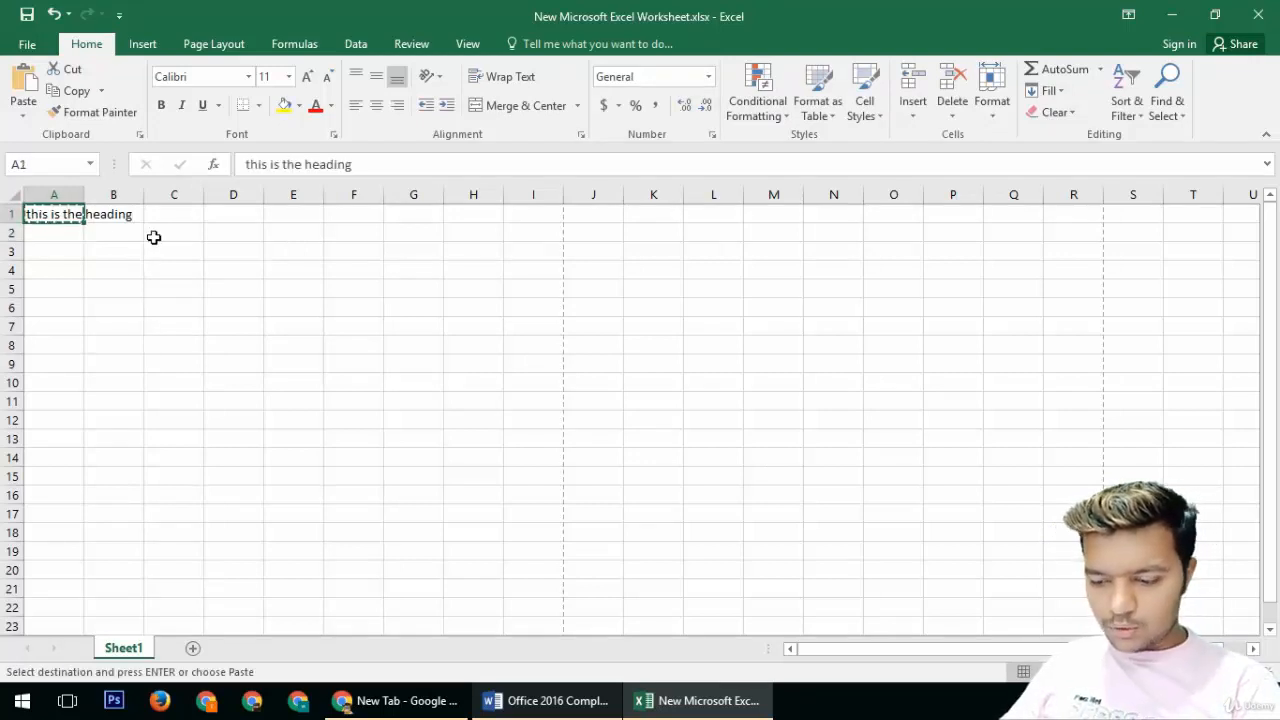
left_click(276, 237)
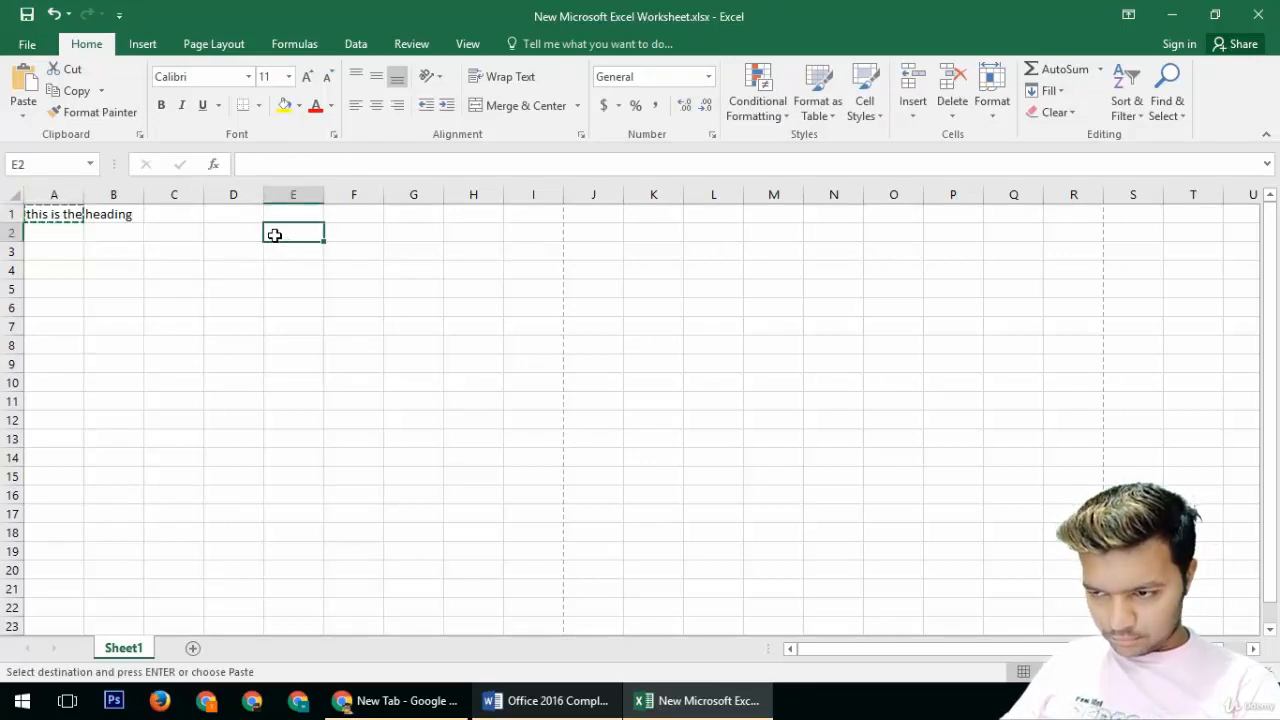
key("ctrl+v")
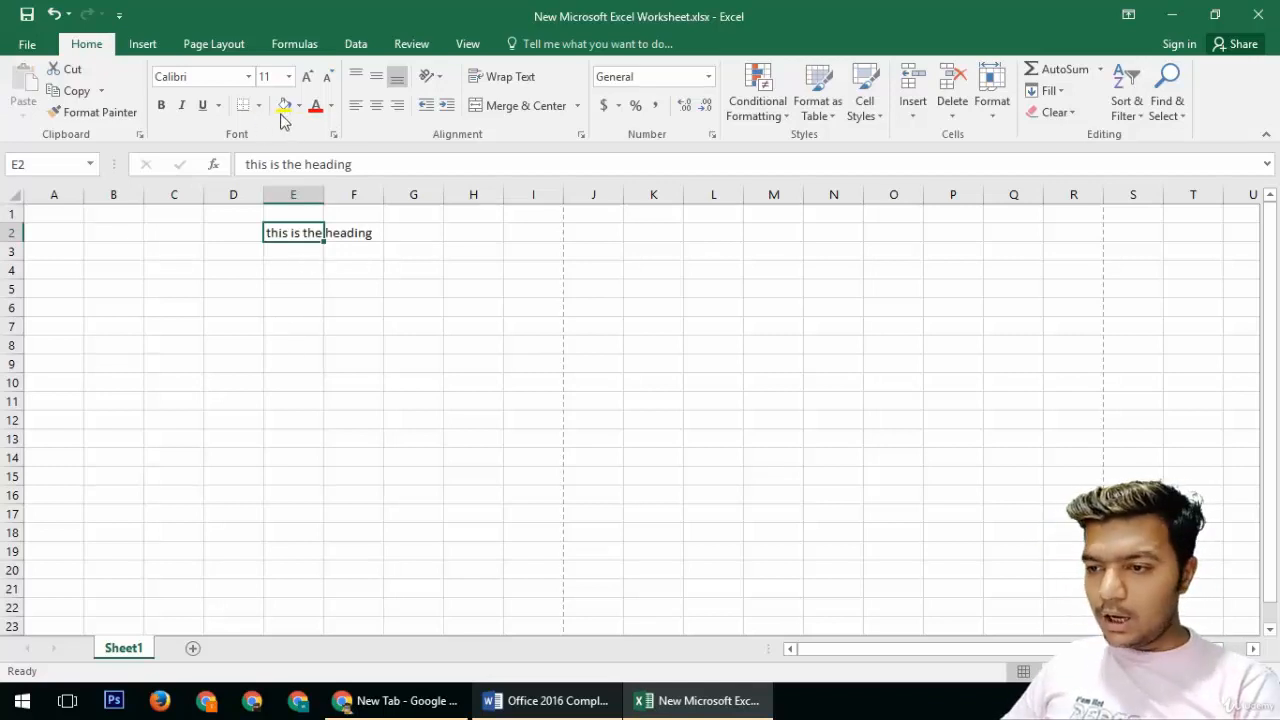
Step: Set E2's font size to 26, then undo that size change
left_click(288, 76)
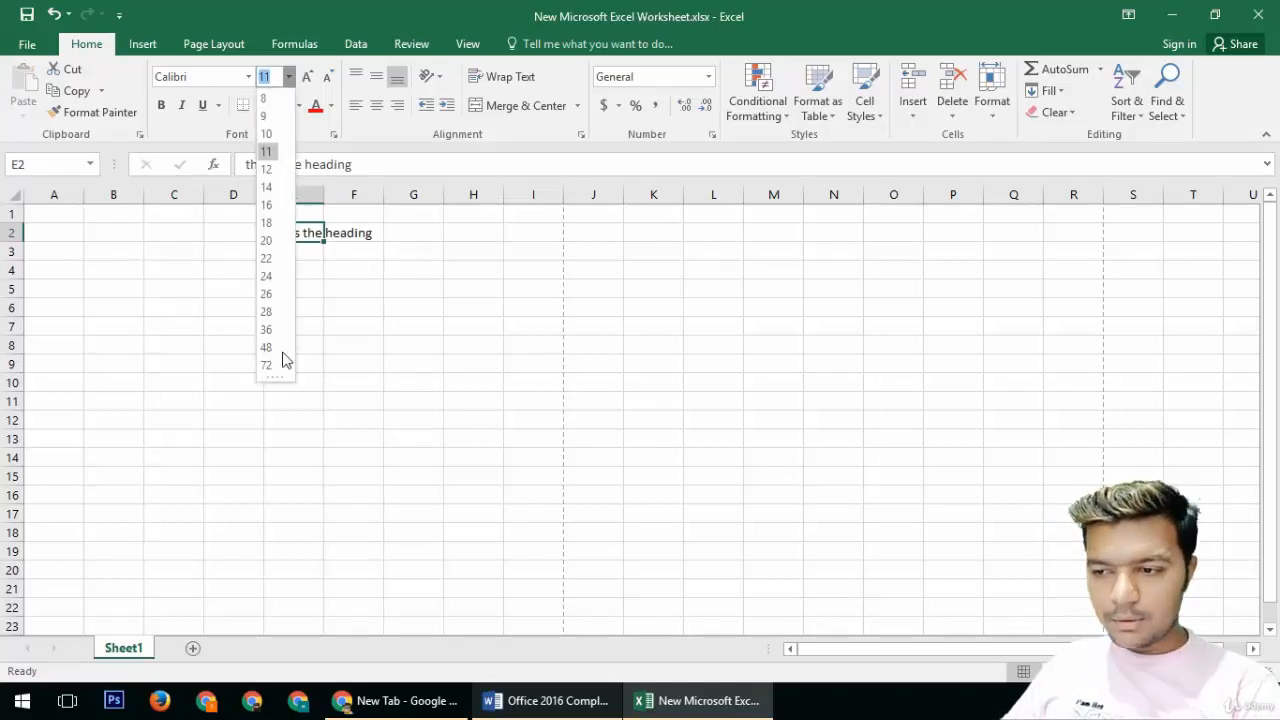
left_click(266, 294)
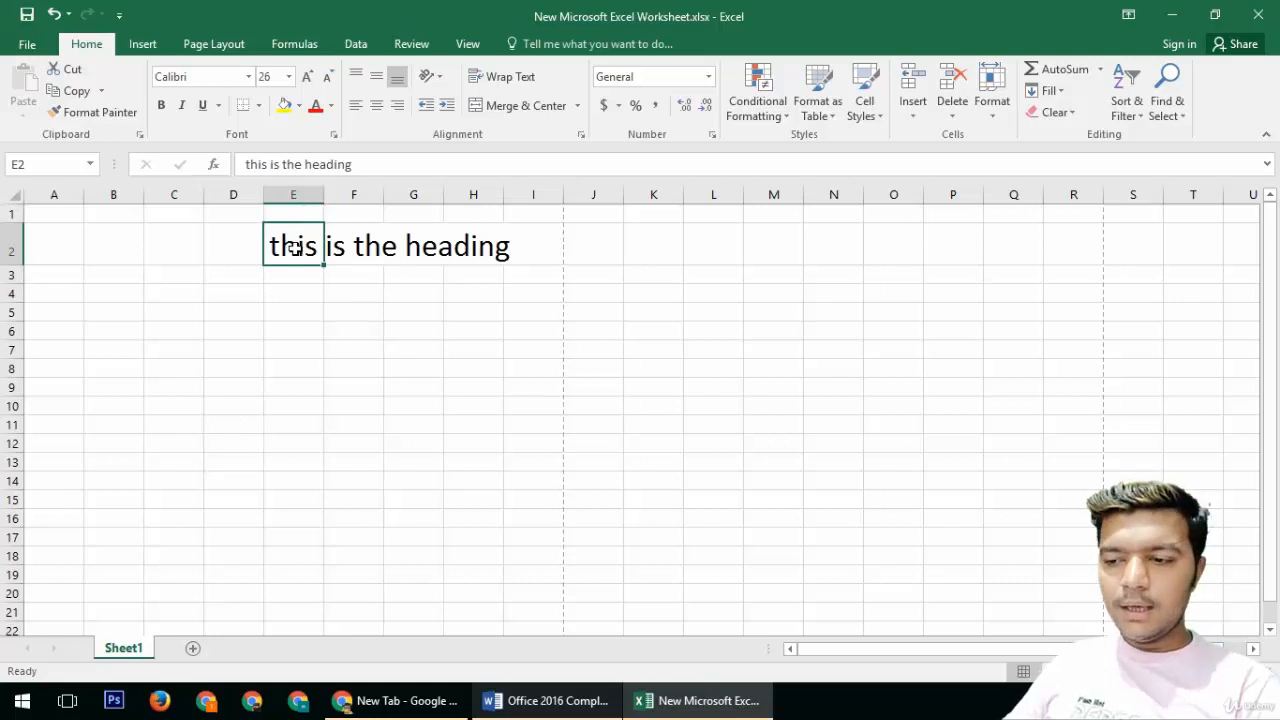
key("ctrl+z")
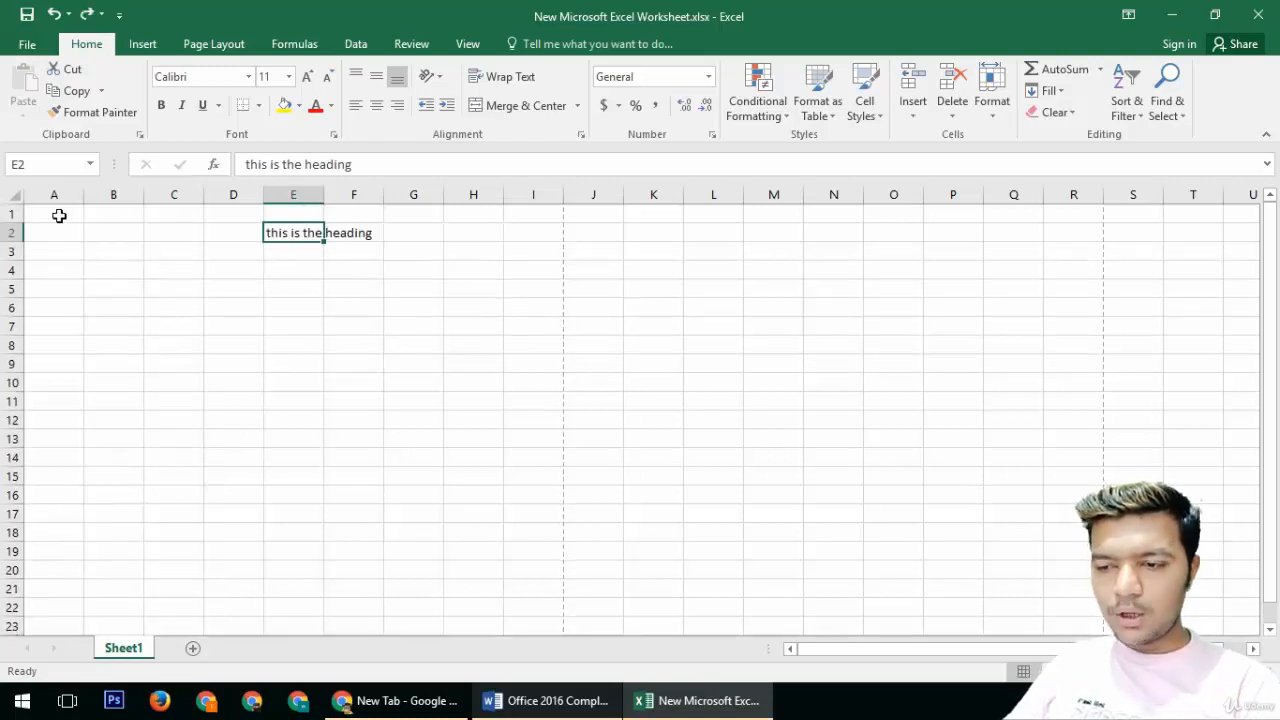
Step: Move the heading text from E2 back to A1
key("ctrl+x")
left_click(53, 214)
key("ctrl+v")
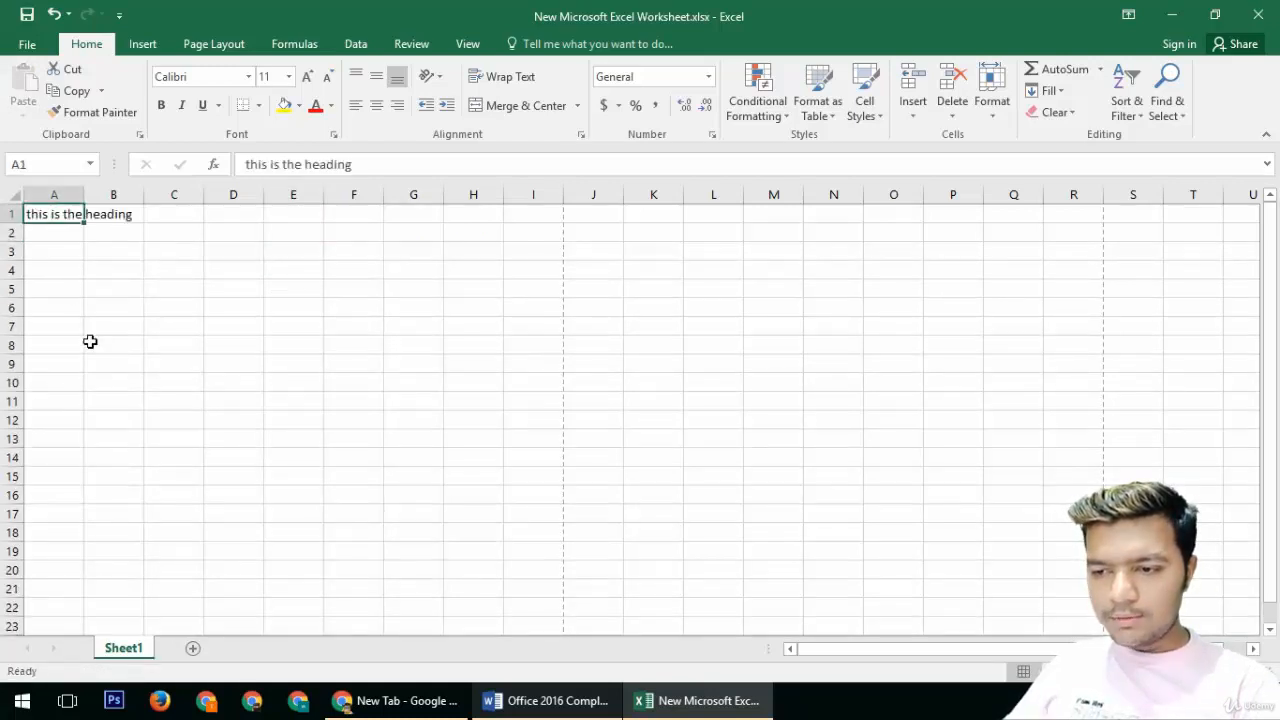
Step: Merge and center cells A1 through I4 to hold the heading
left_click(85, 318)
left_click_drag(57, 214, 540, 284)
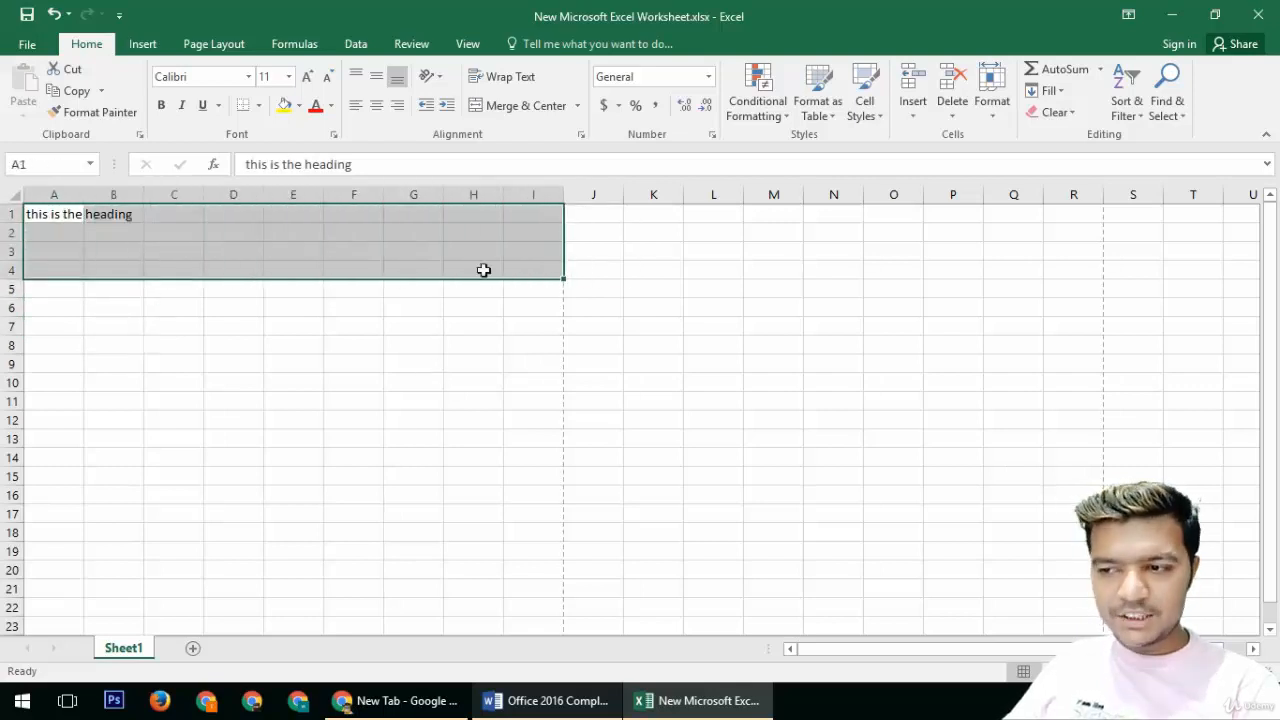
left_click(520, 106)
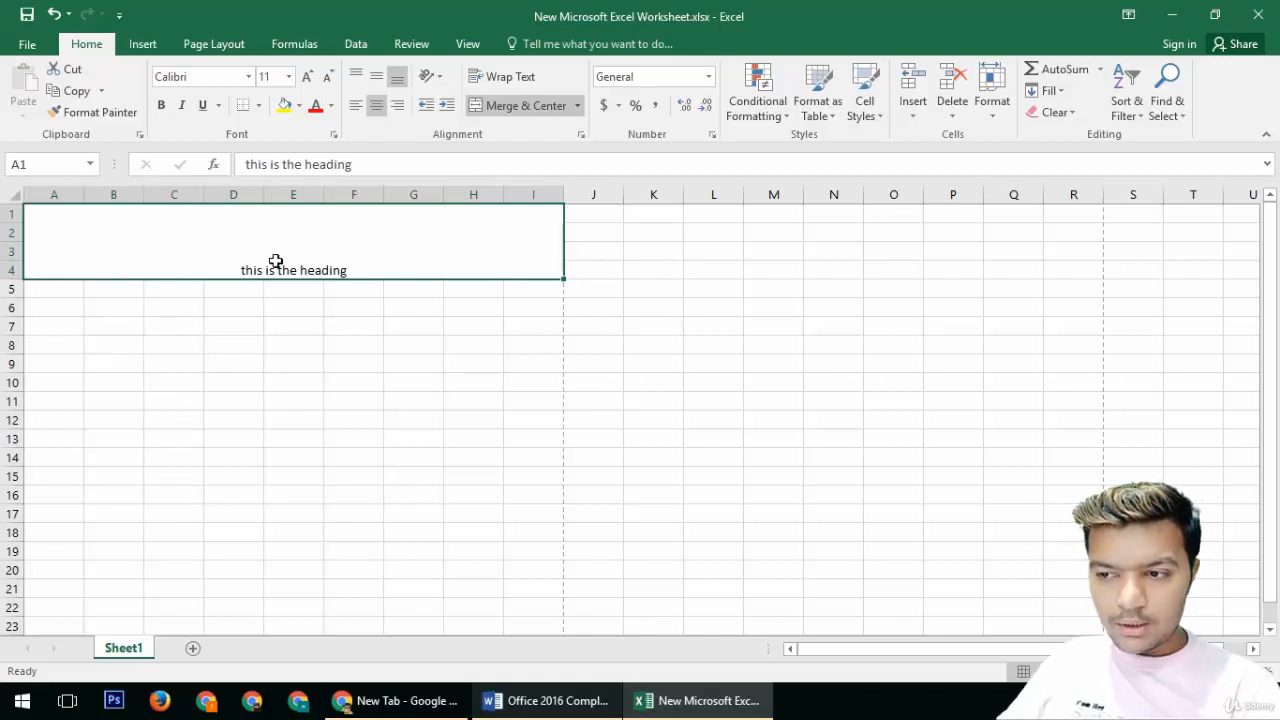
Step: Align the merged heading to the vertical middle and set its font size to 26
left_click(376, 76)
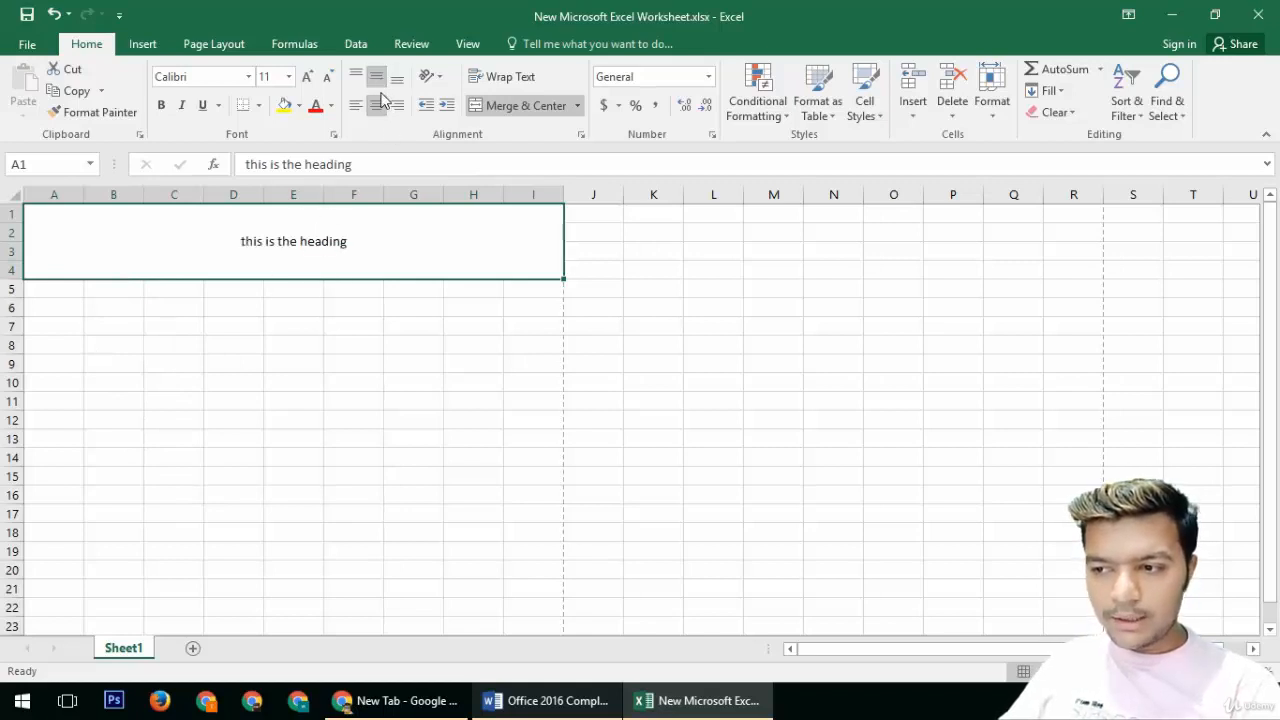
left_click(288, 76)
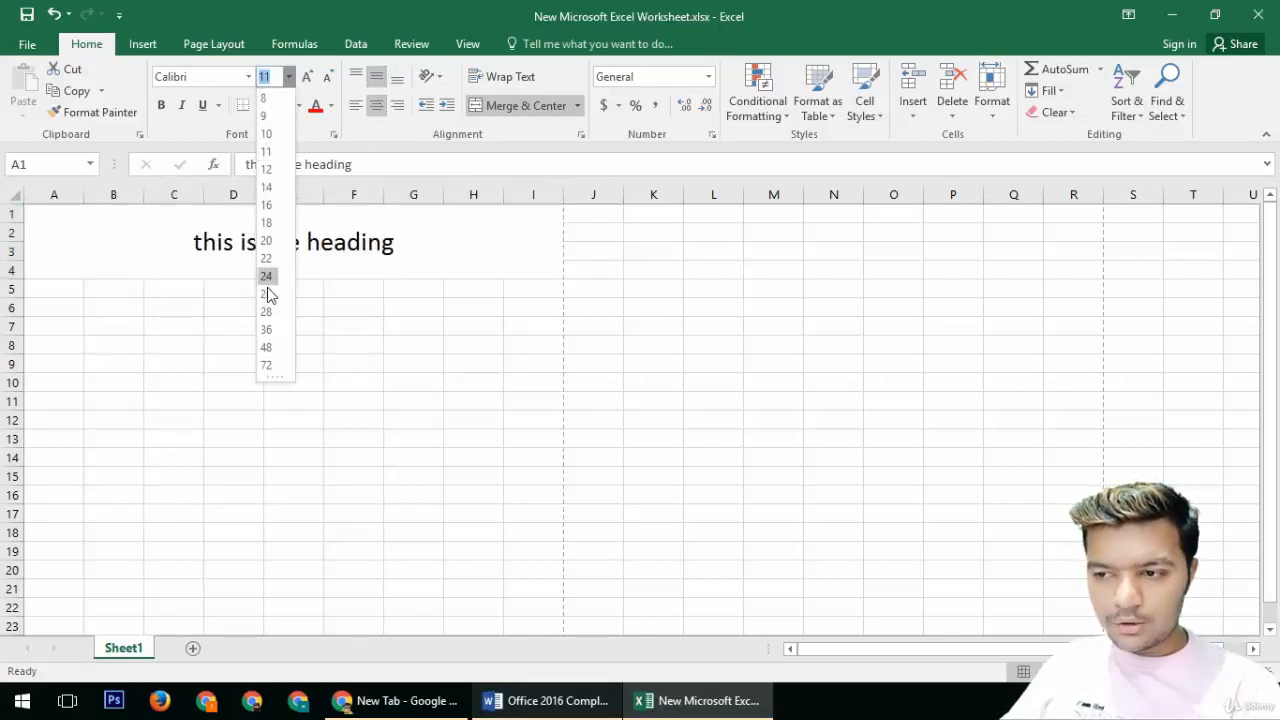
left_click(268, 290)
Step: Fill the merged heading cell yellow and colour its text red
left_click(284, 105)
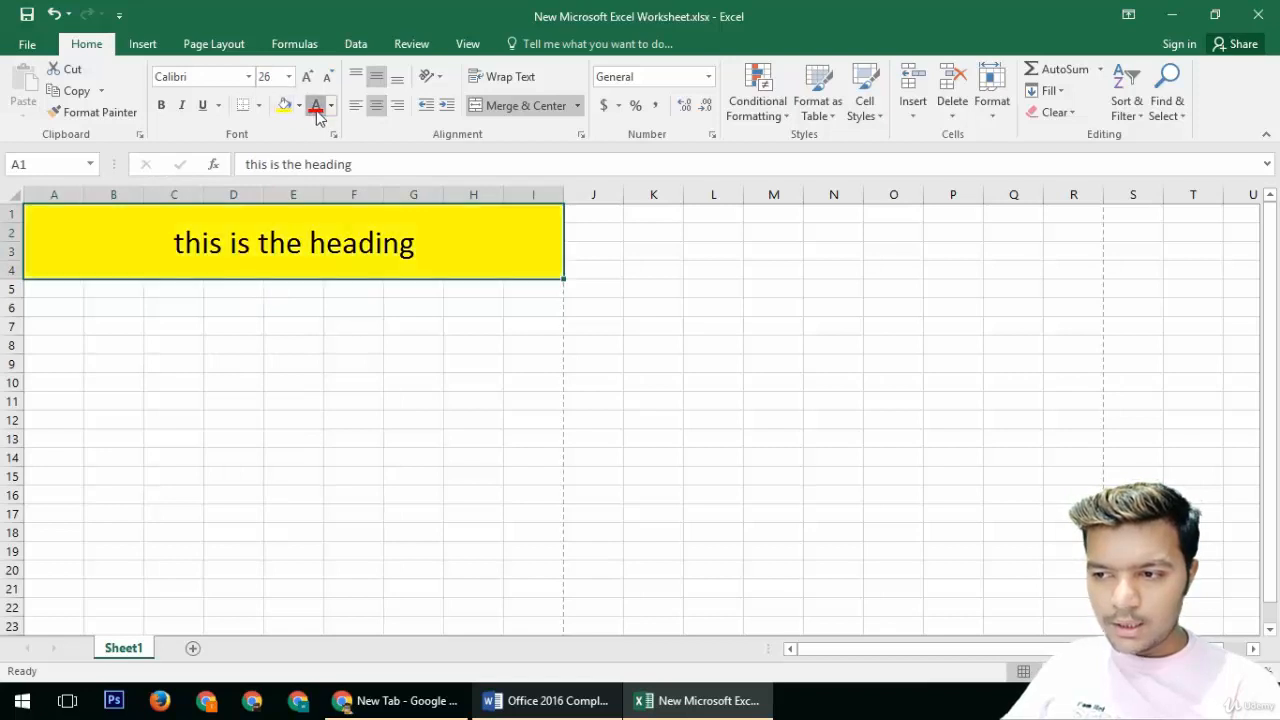
left_click(314, 105)
Step: Edit the heading to capitalize its first letter, making it "This is the heading"
double_click(203, 246)
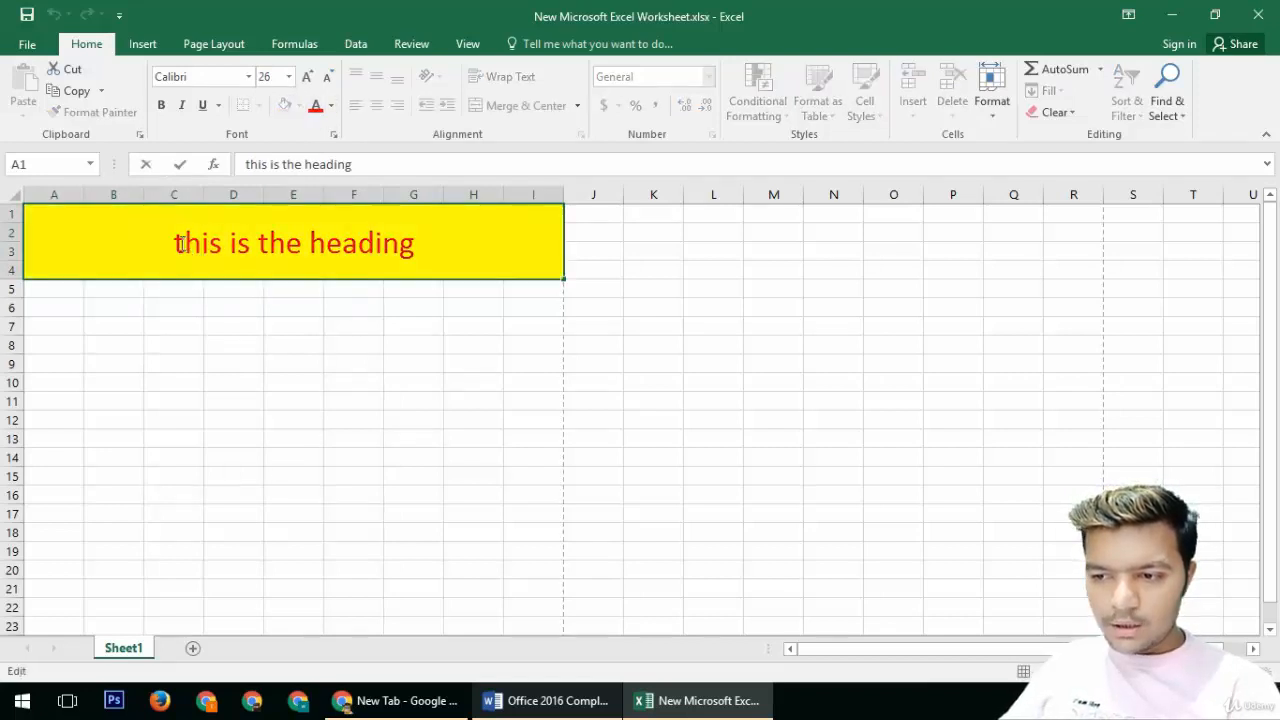
left_click_drag(185, 244, 179, 244)
type("T")
left_click(229, 340)
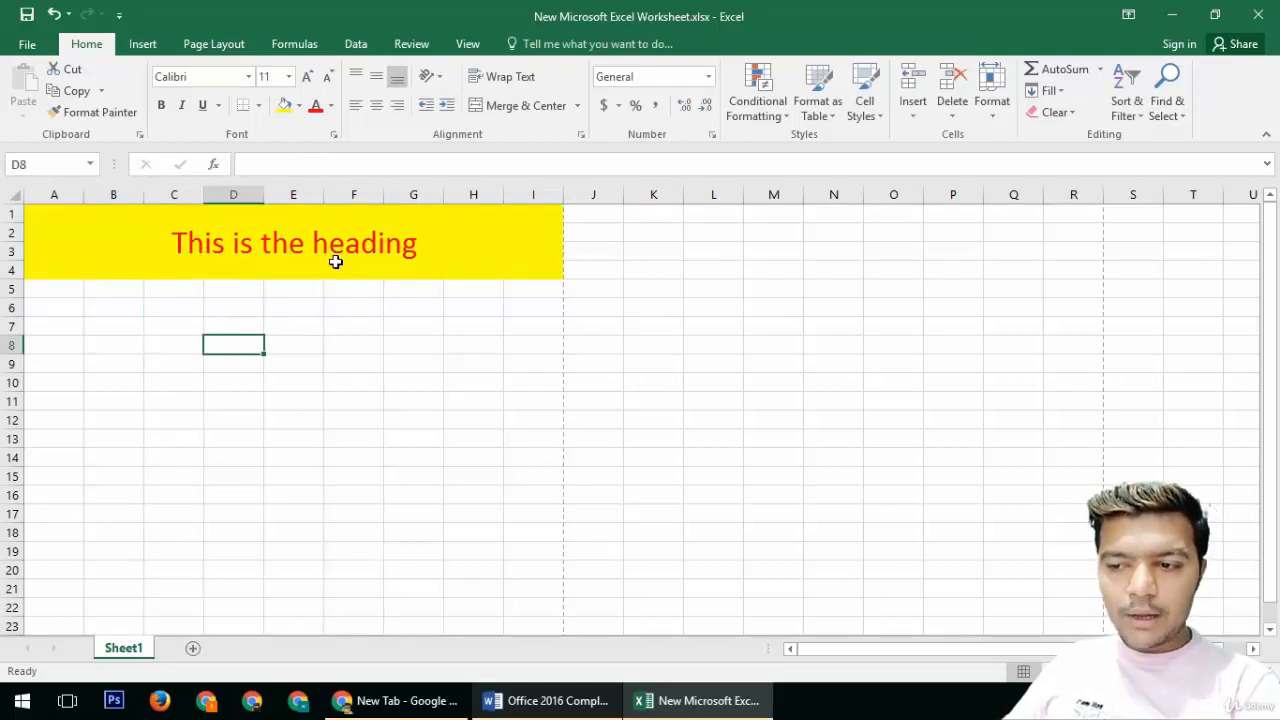
left_click(540, 113)
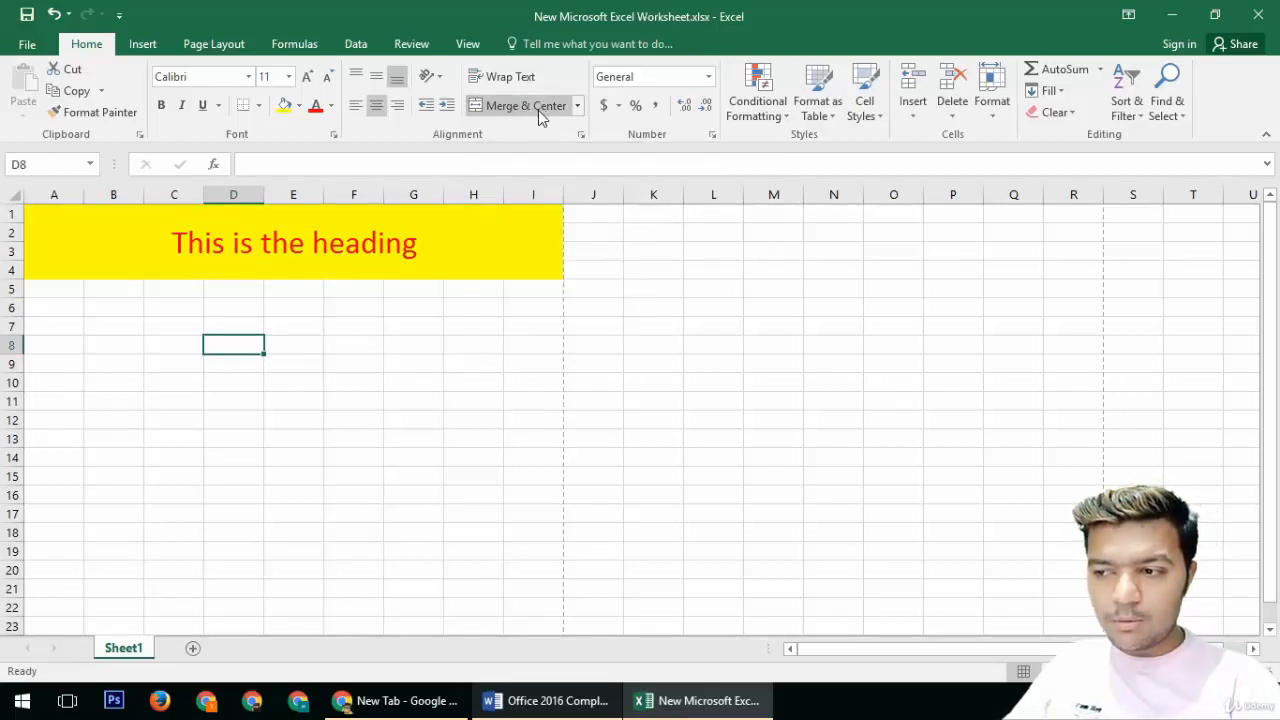
left_click(456, 258)
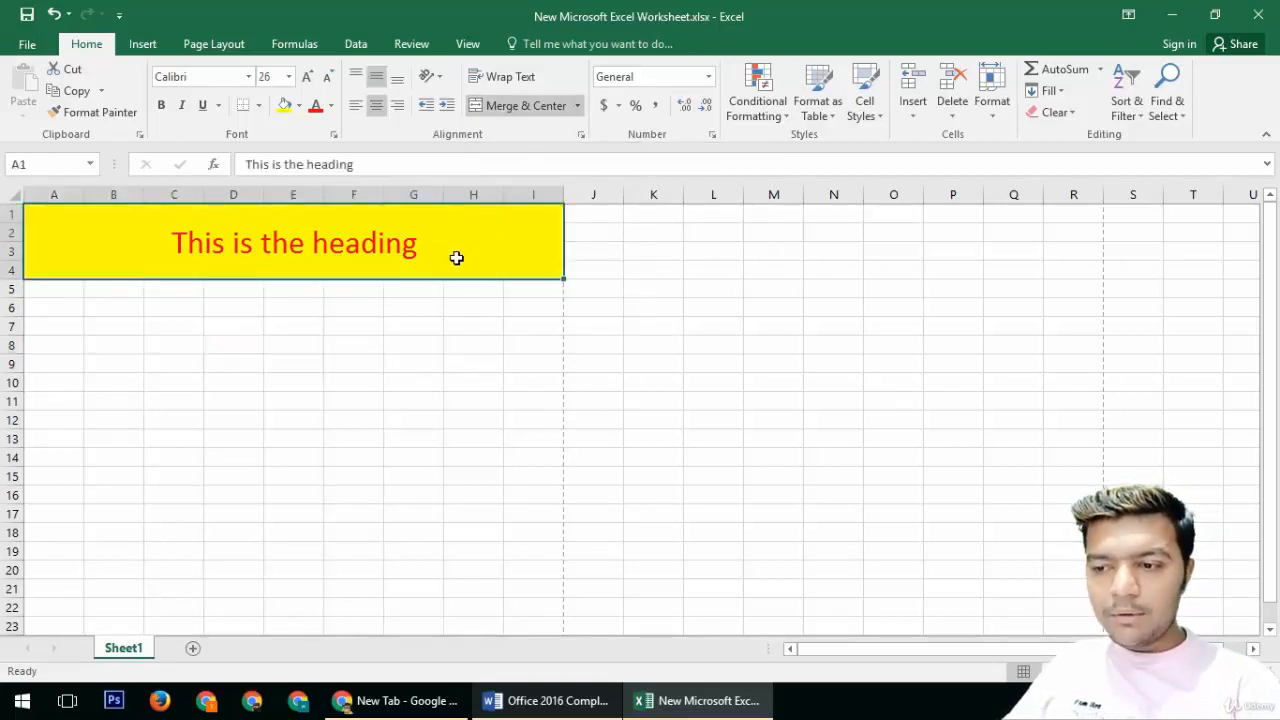
Step: Undo the last three changes to the heading's text and formatting
key("ctrl+z")
key("ctrl+z")
key("ctrl+z")
key("ctrl+z")
key("ctrl+z")
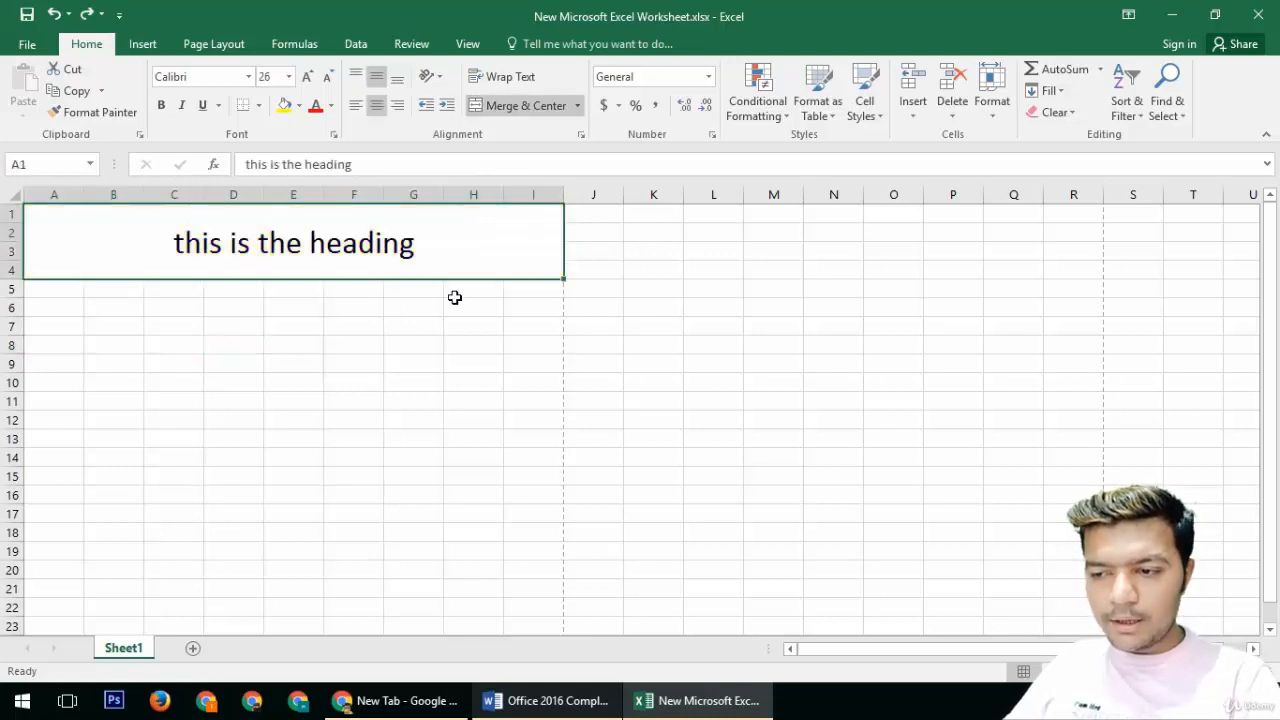
Step: Unmerge the heading cells A1 through I4, then merge and center them again
left_click(441, 332)
left_click(418, 239)
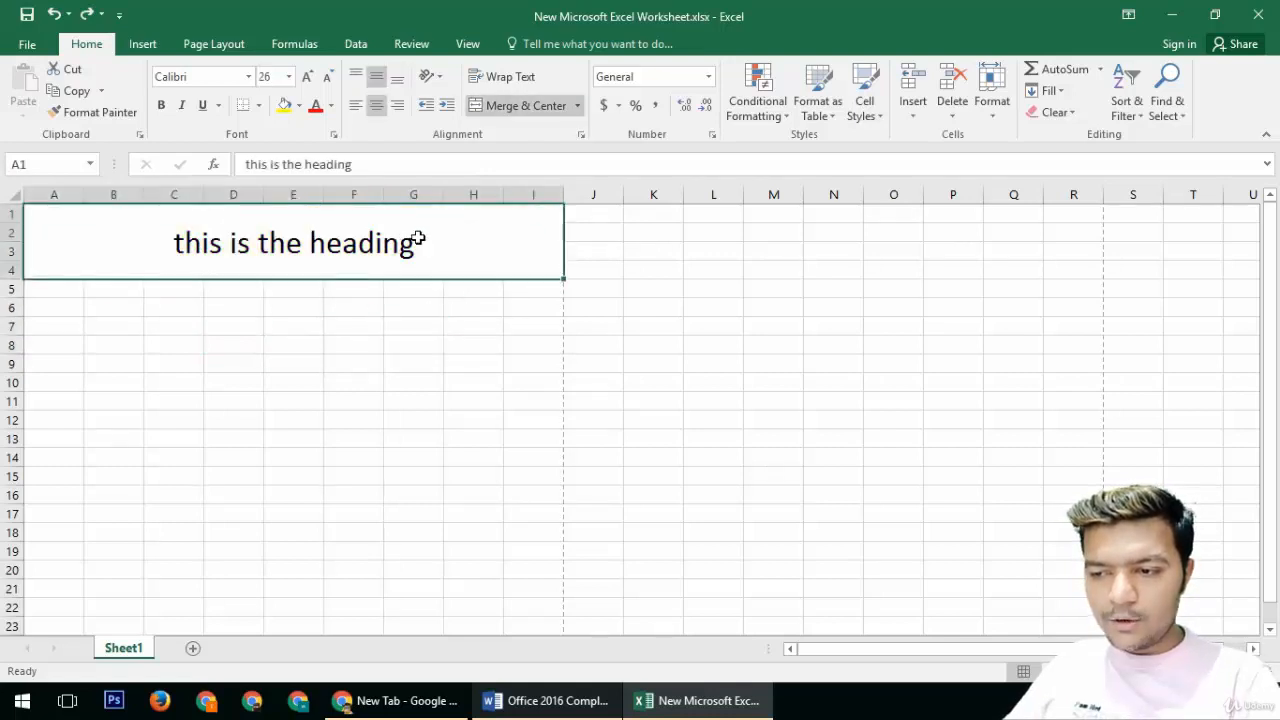
left_click(522, 106)
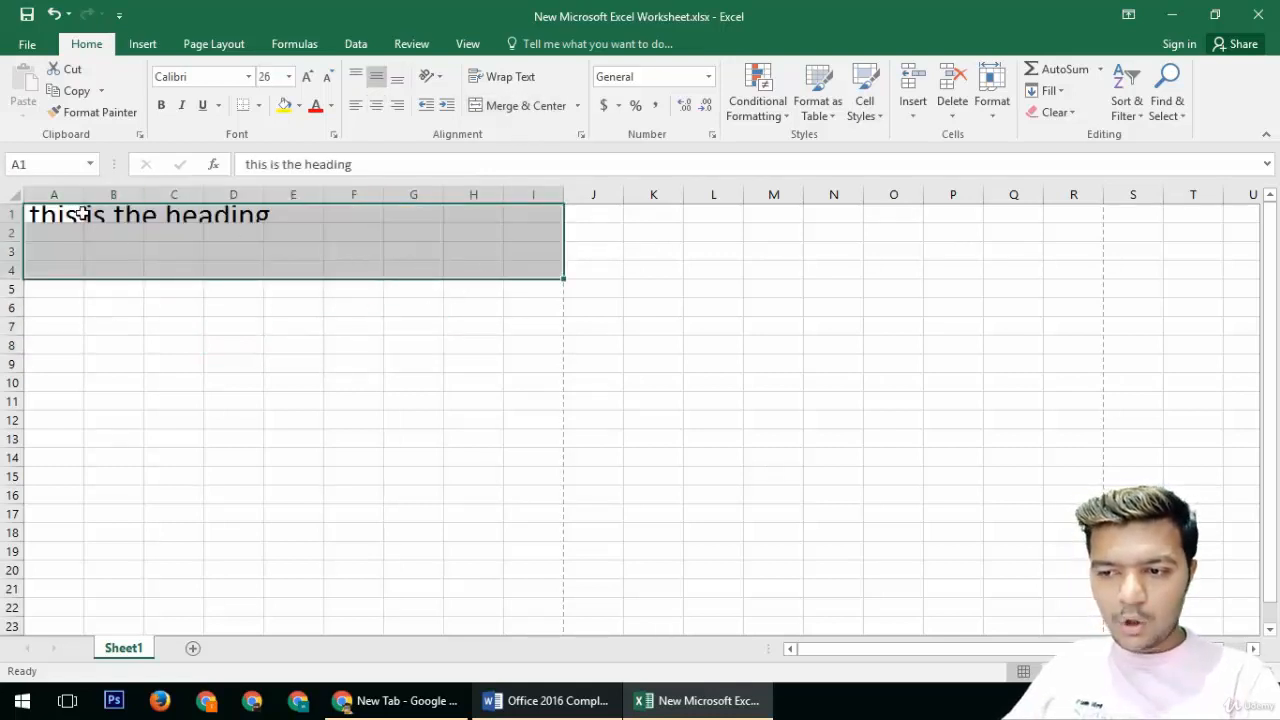
left_click(522, 106)
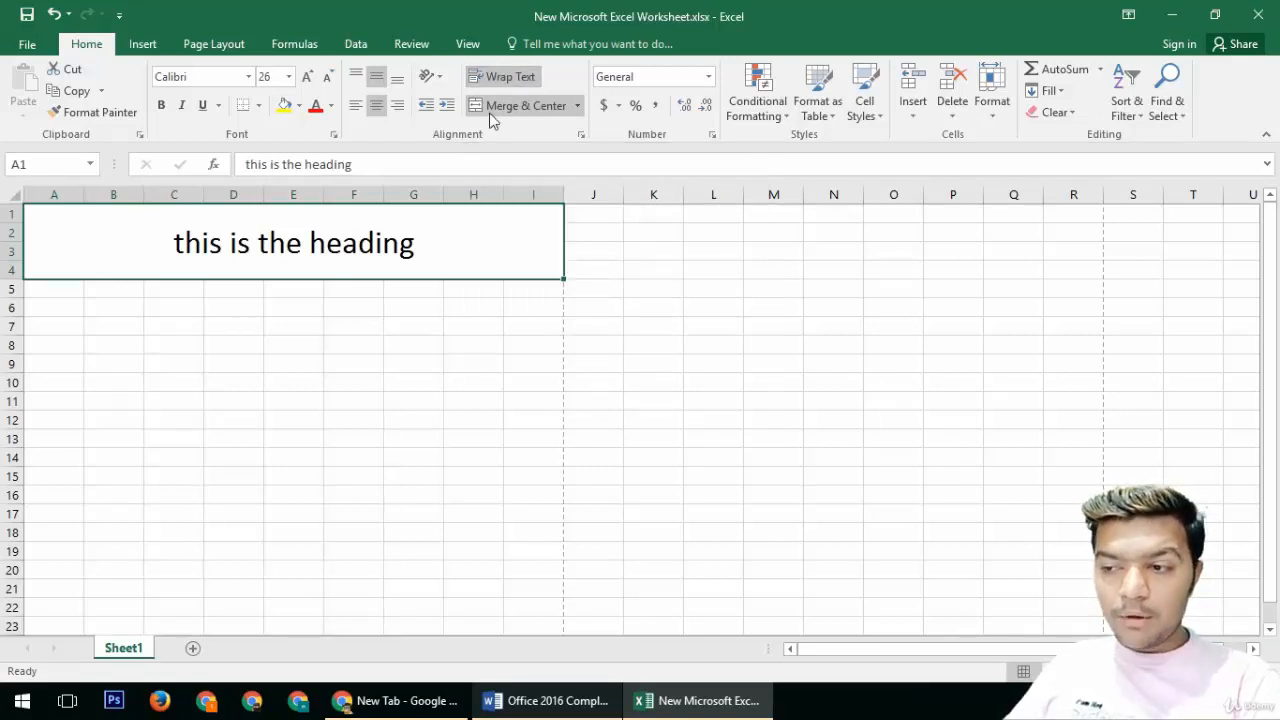
Step: Enter "thi", "is", 1, 2 and 3 down column E starting at cell E9
left_click(304, 343)
left_click(267, 370)
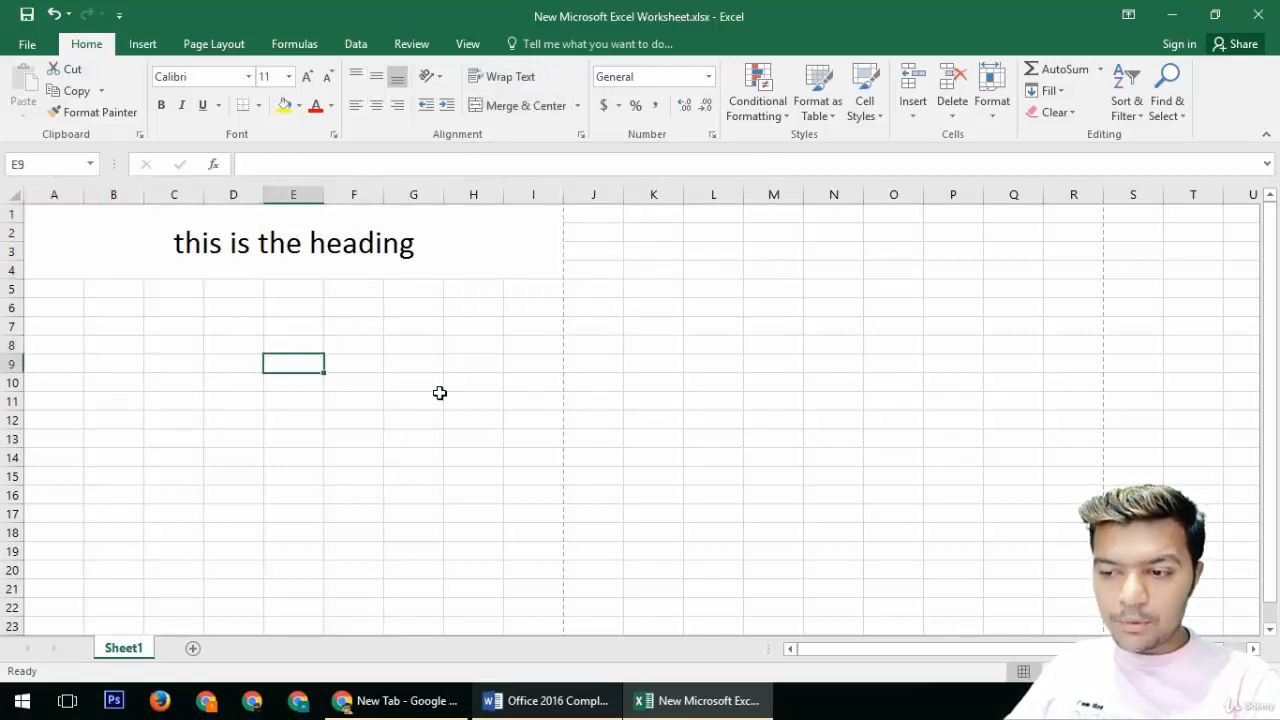
type("thi")
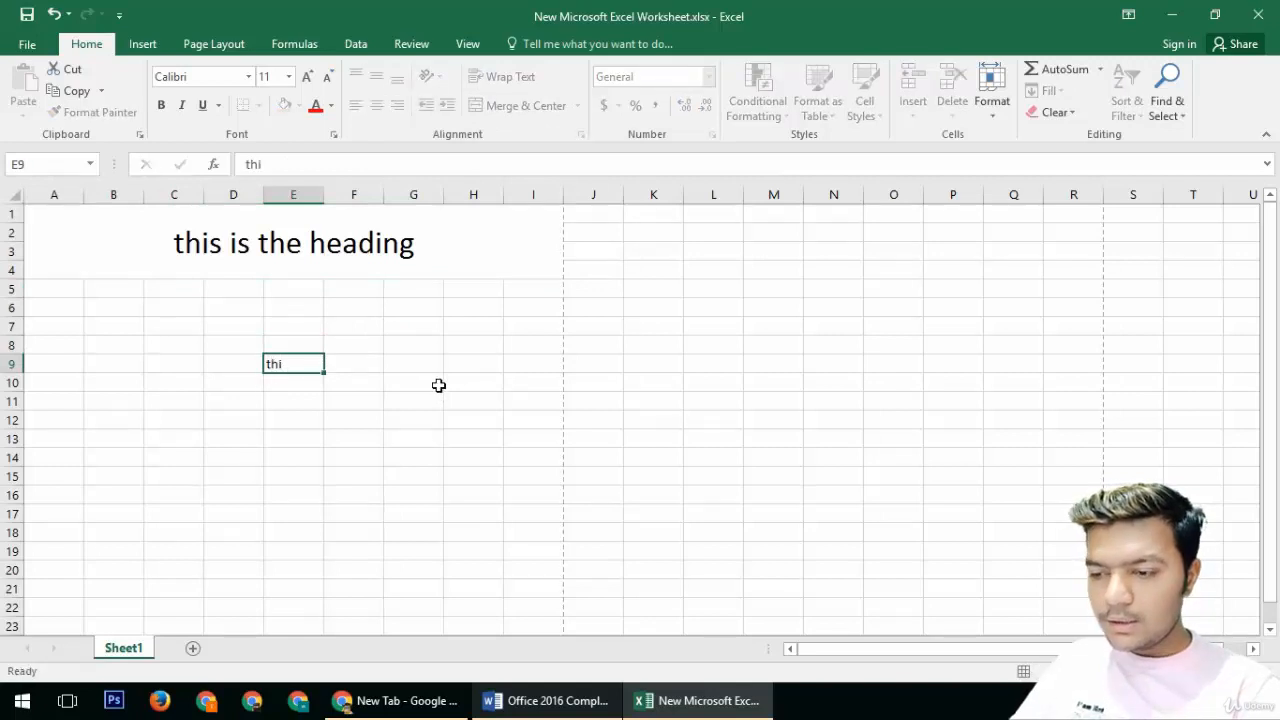
key("Return")
type("is")
key("Return")
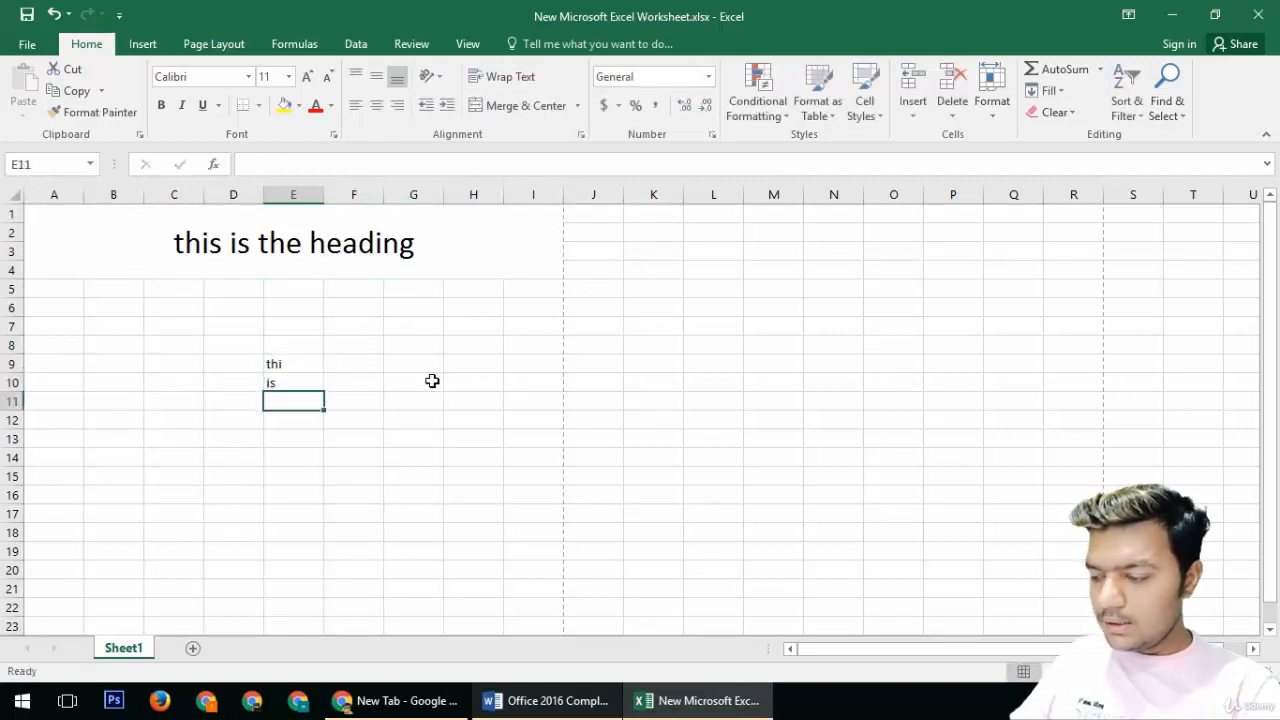
type("1")
key("Return")
type("2")
key("Return")
type("3")
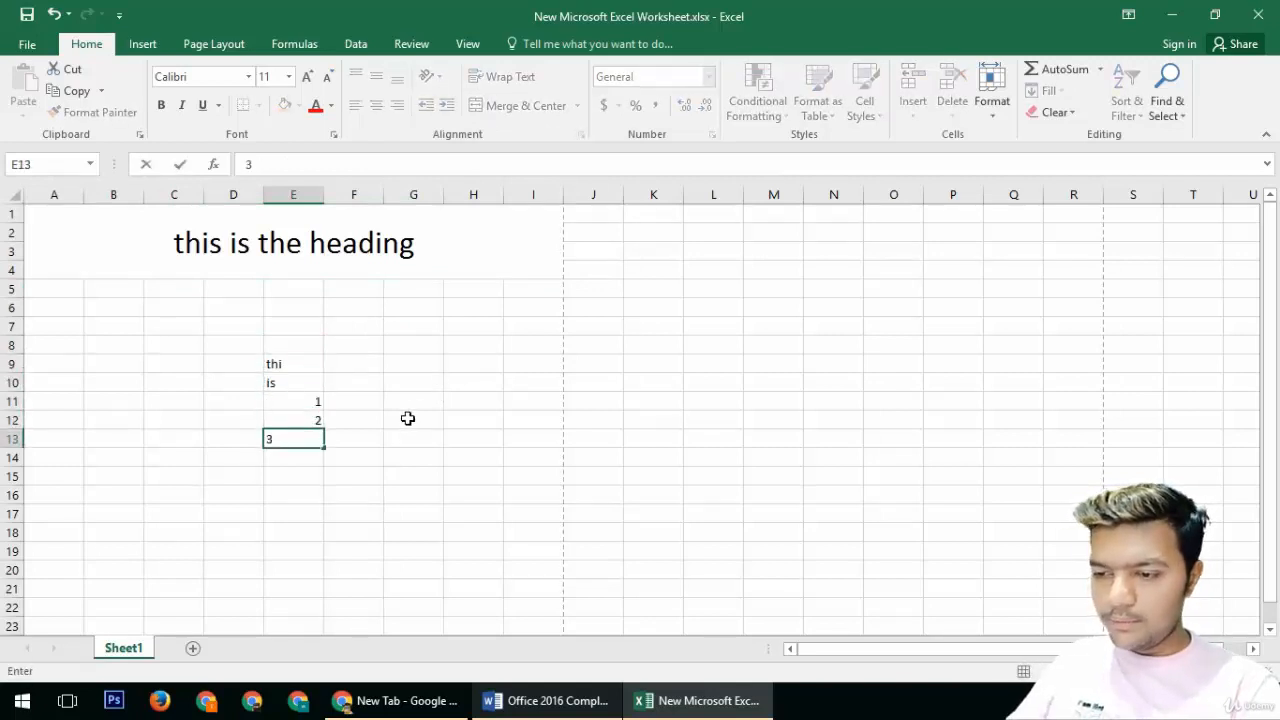
left_click(408, 418)
Step: Enter the text "this si the game of" into cell E14
left_click(275, 365)
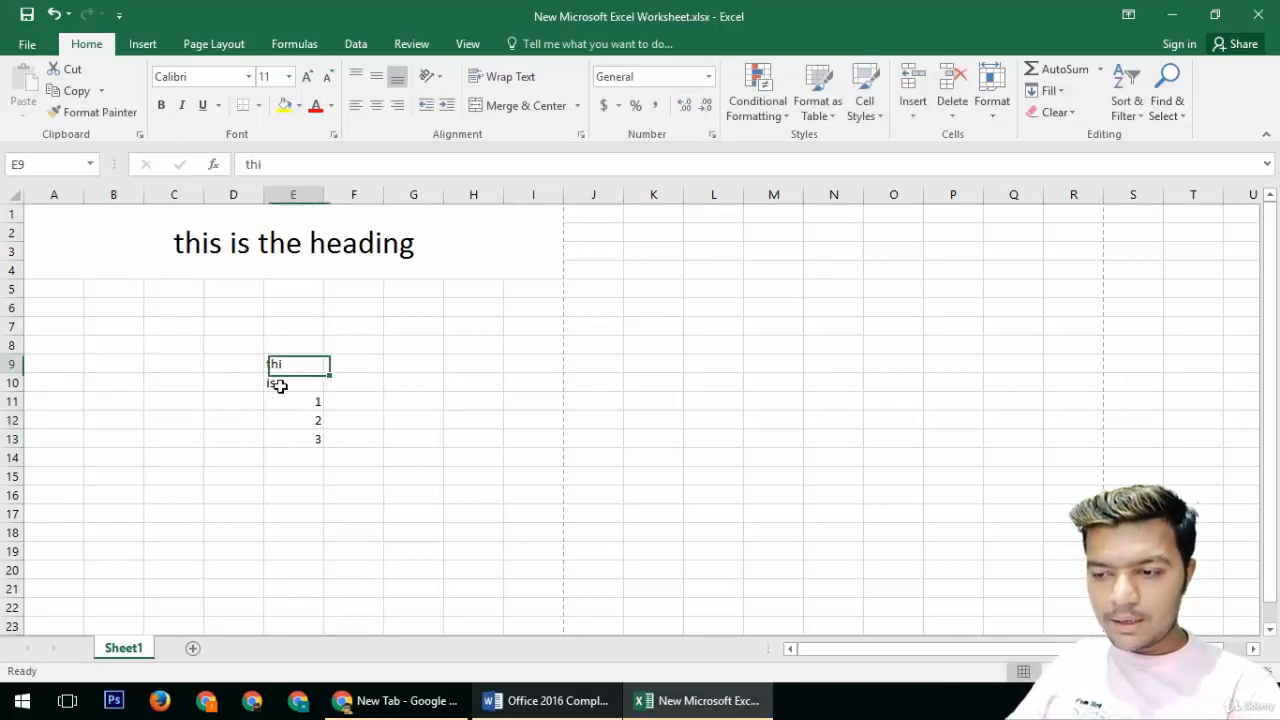
left_click_drag(279, 386, 283, 437)
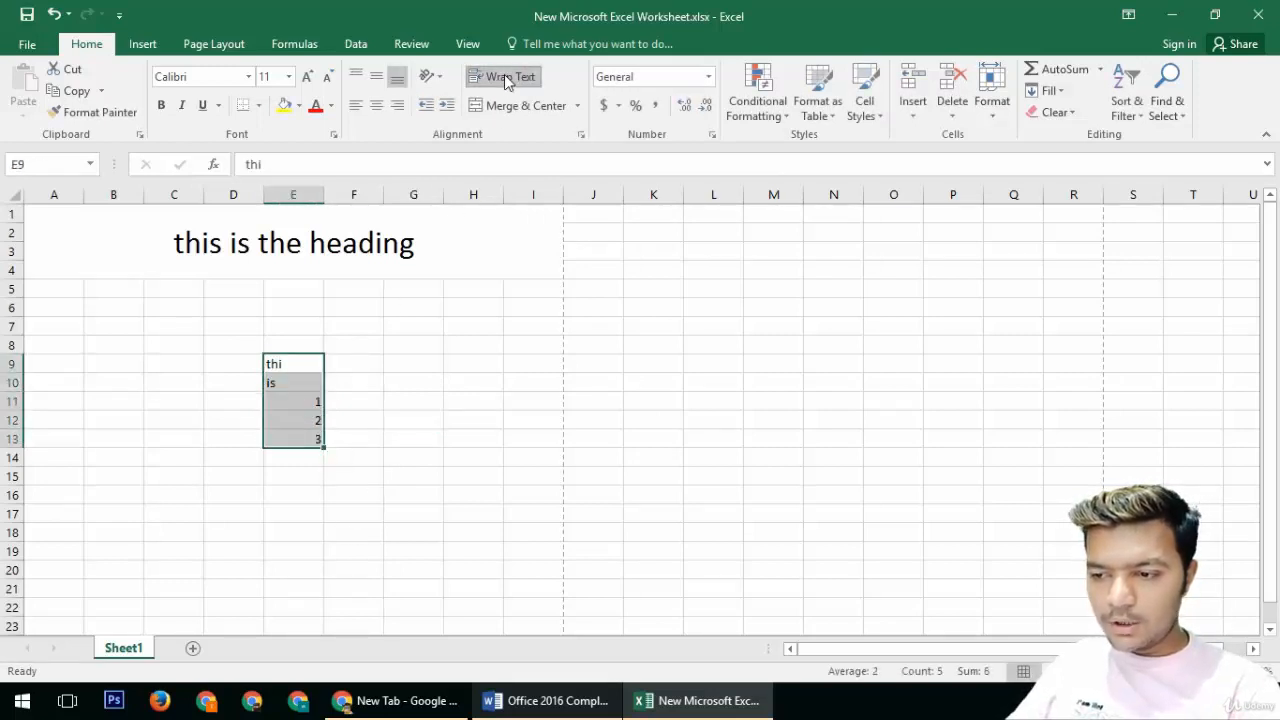
left_click(340, 434)
left_click(305, 377)
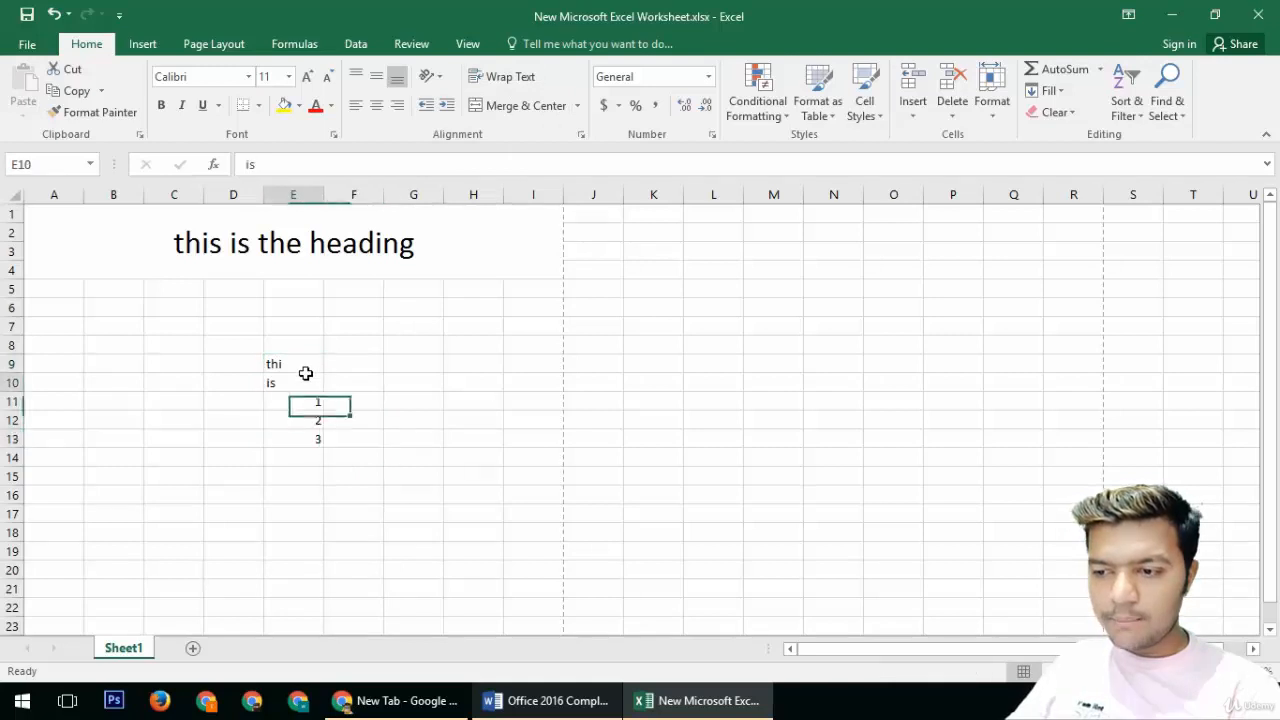
key("Down")
key("Down")
key("Down")
key("Down")
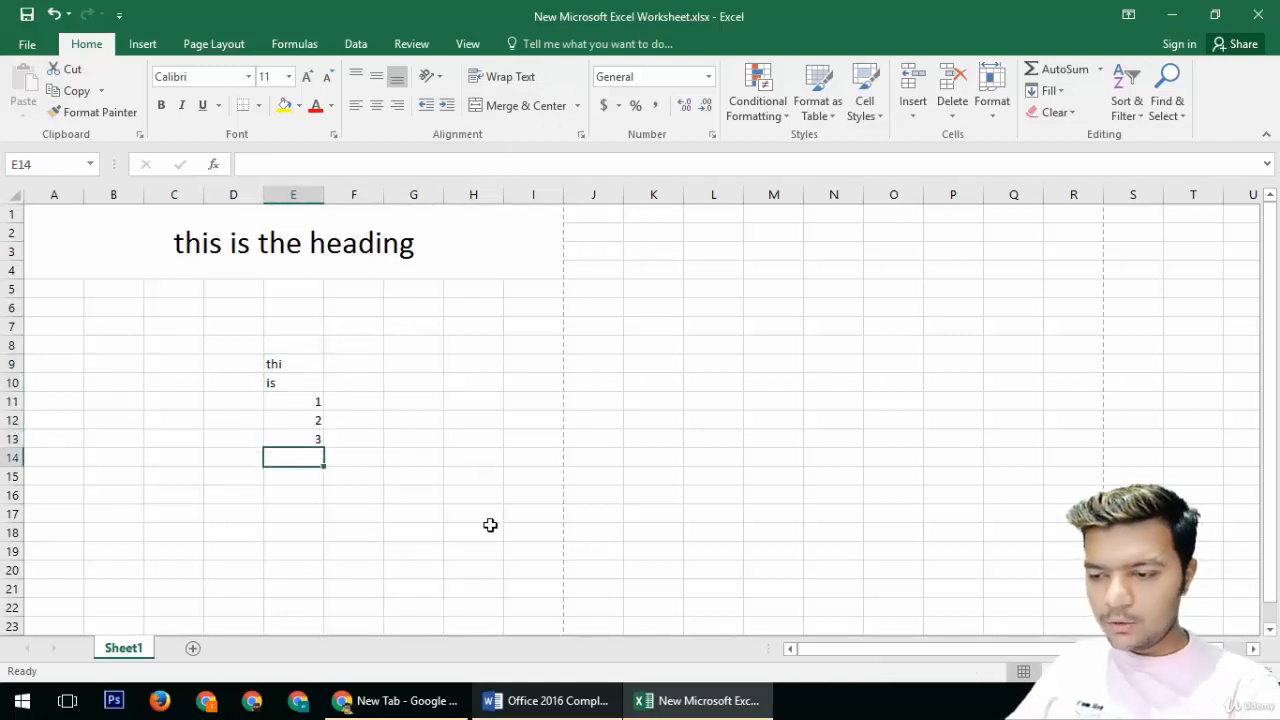
type("thi")
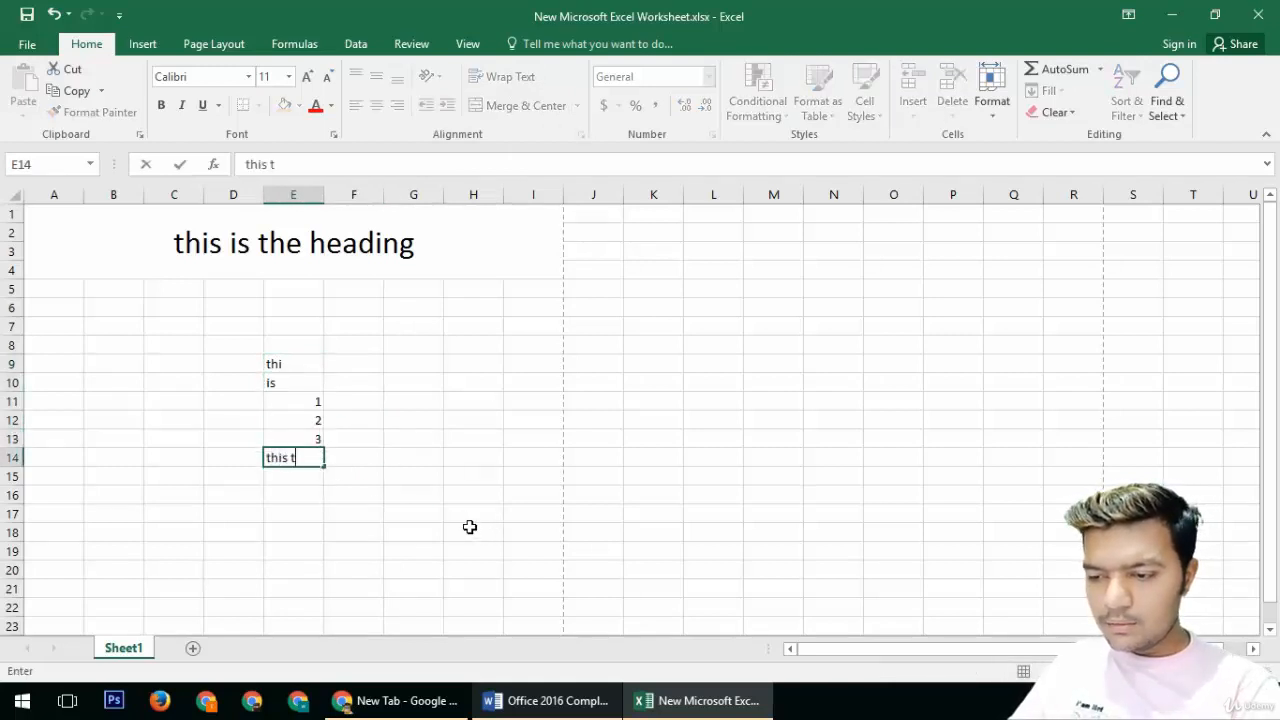
type("s t")
key("BackSpace")
type("si the game")
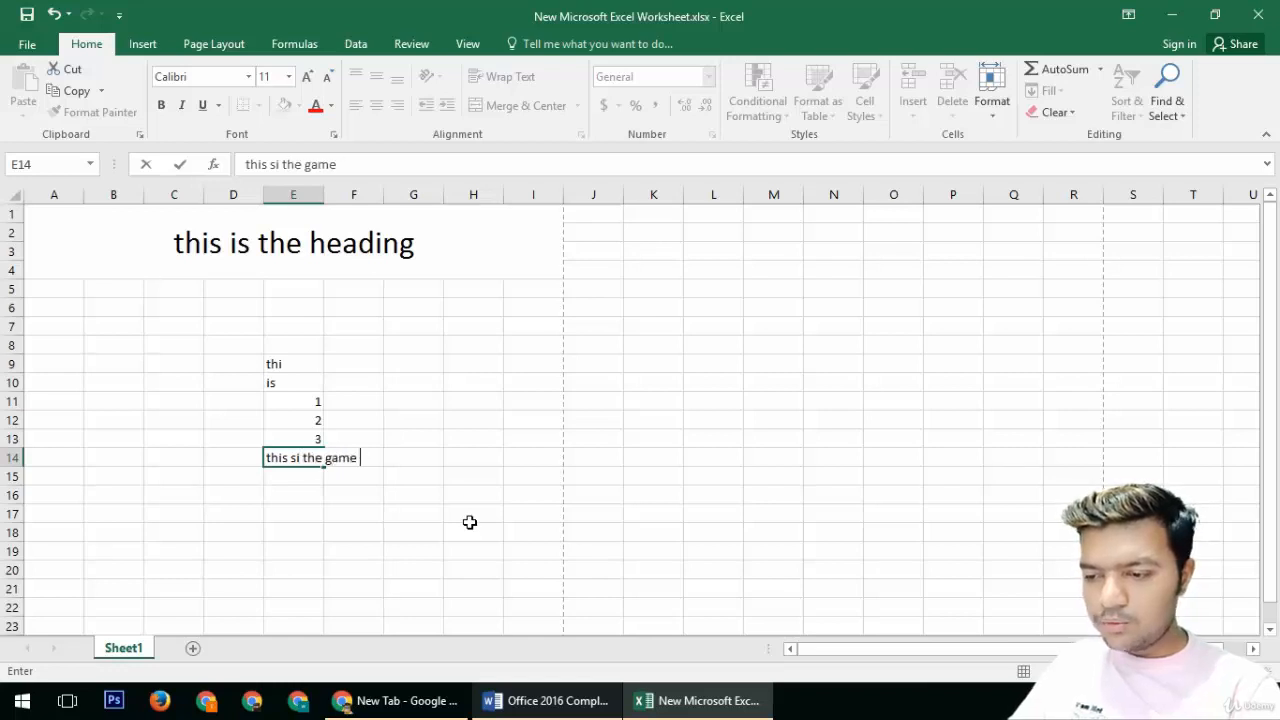
type("f")
key("Return")
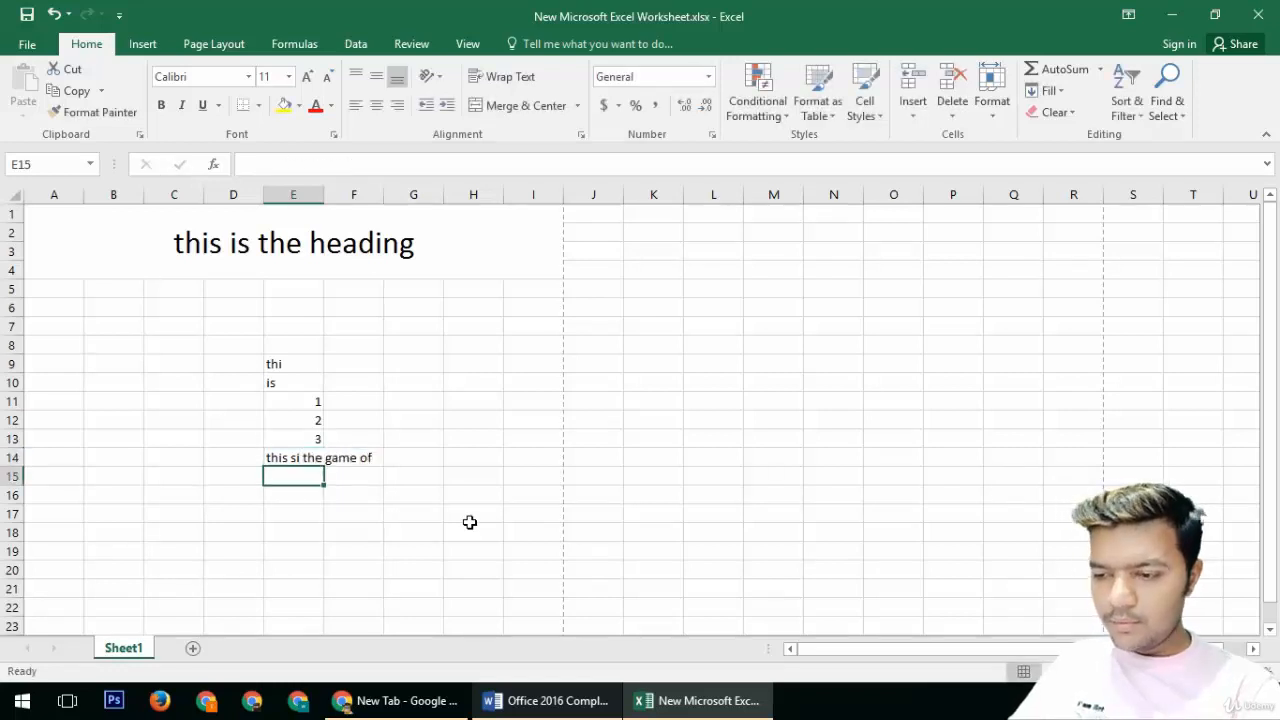
Step: Turn on text wrapping for cell E14
left_click(277, 455)
left_click(515, 80)
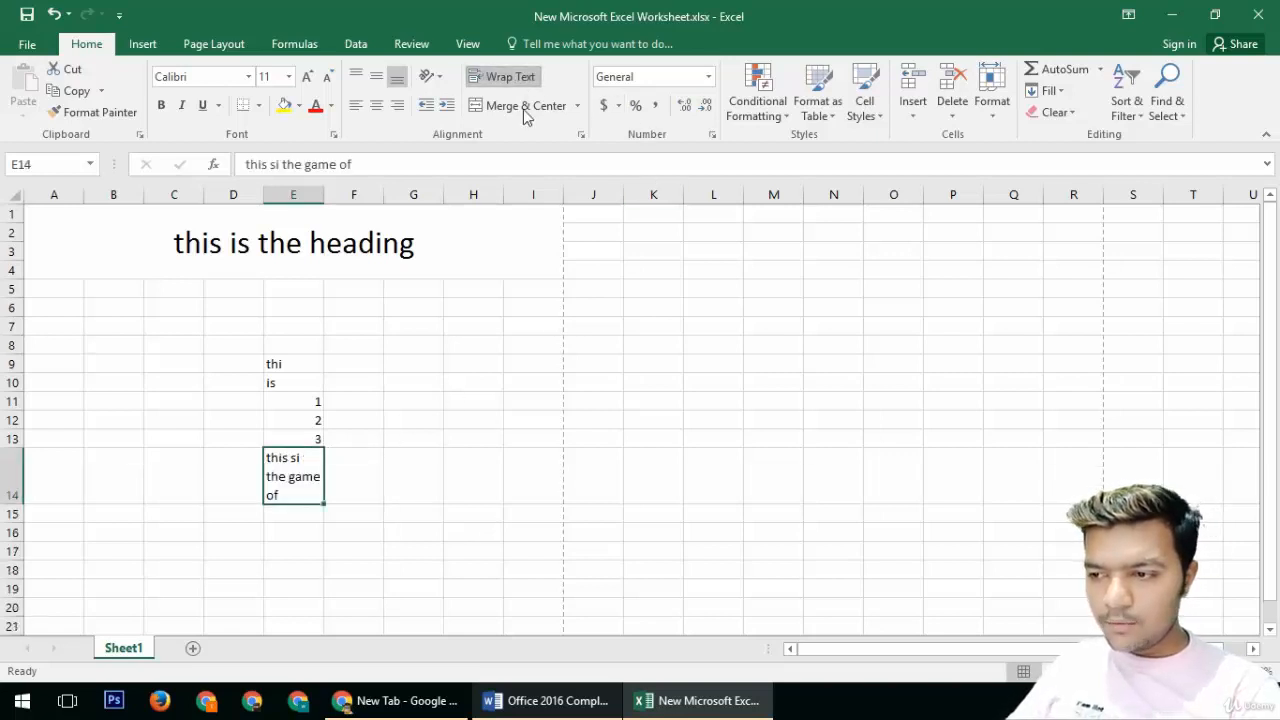
Step: Insert a long string of random letters after "game" in cell E14's text
double_click(295, 492)
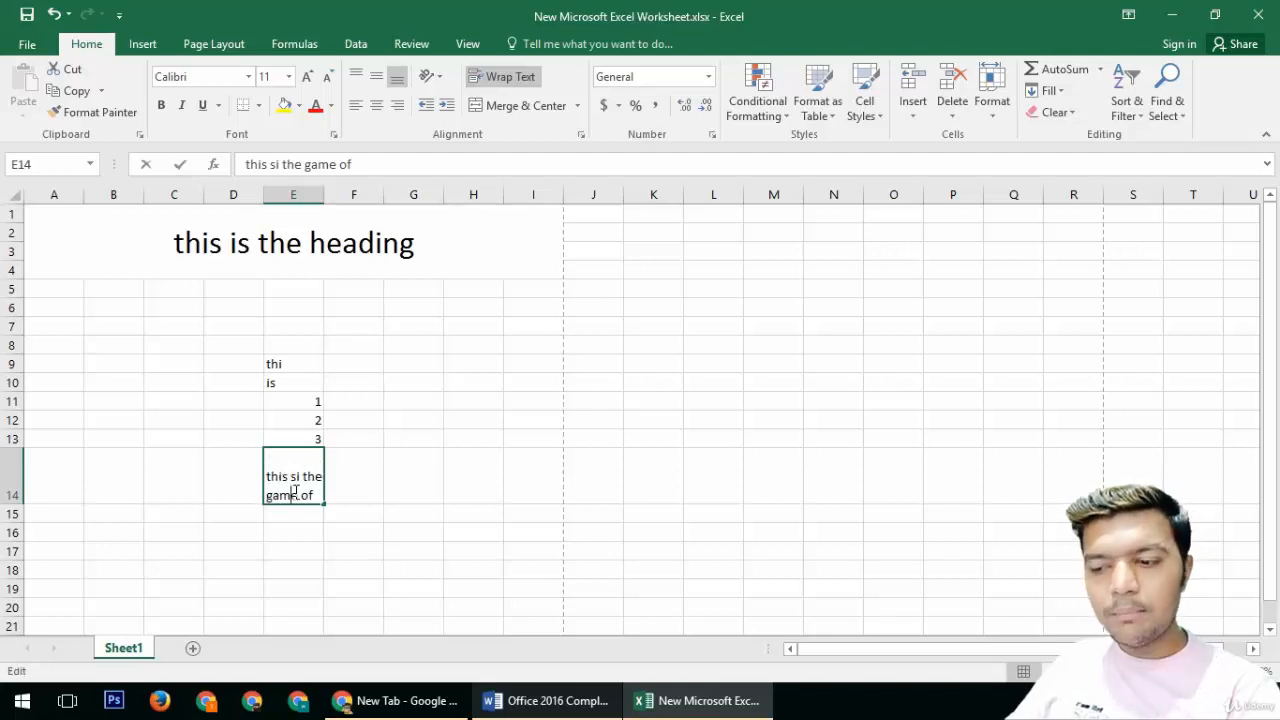
type("alsjdhakhsdkahsdkjahsdkjhaskjdhaksdhkahsdkjhsakdhaskjhdkjahdkahdkasd")
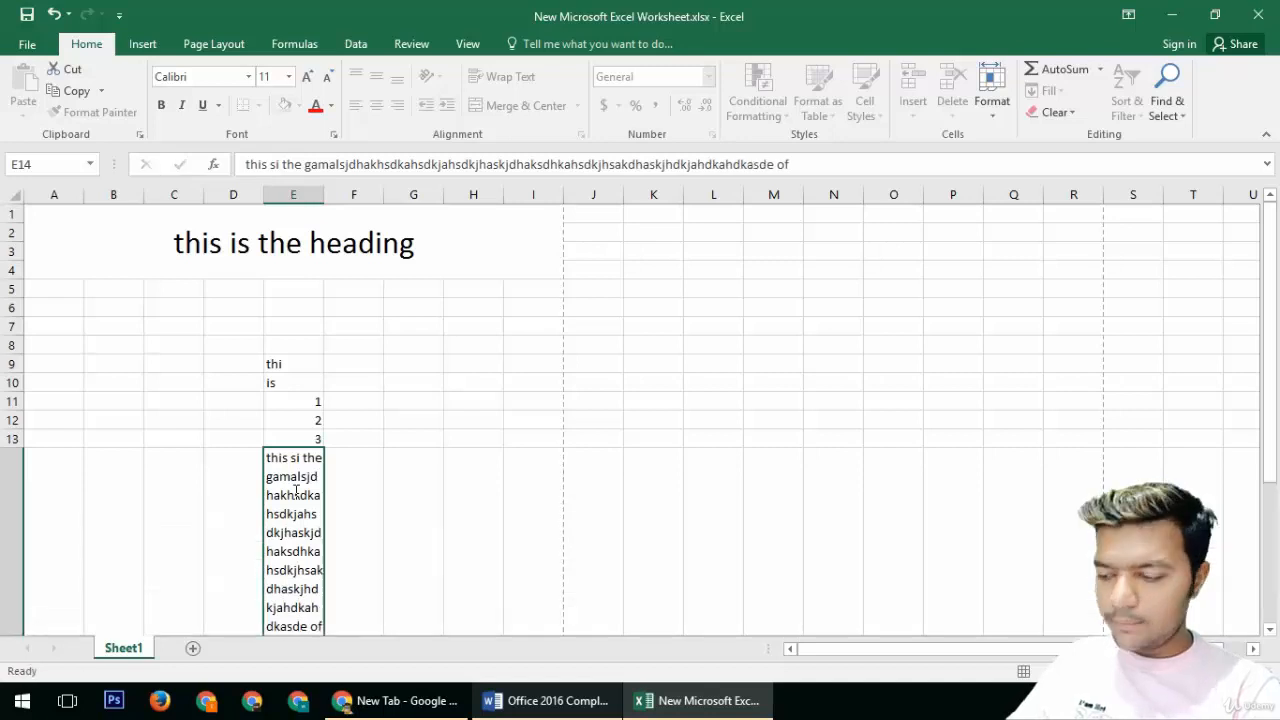
key("Return")
Step: Center cell E14's text and toggle its text wrapping on and off, leaving it unwrapped
left_click(301, 543)
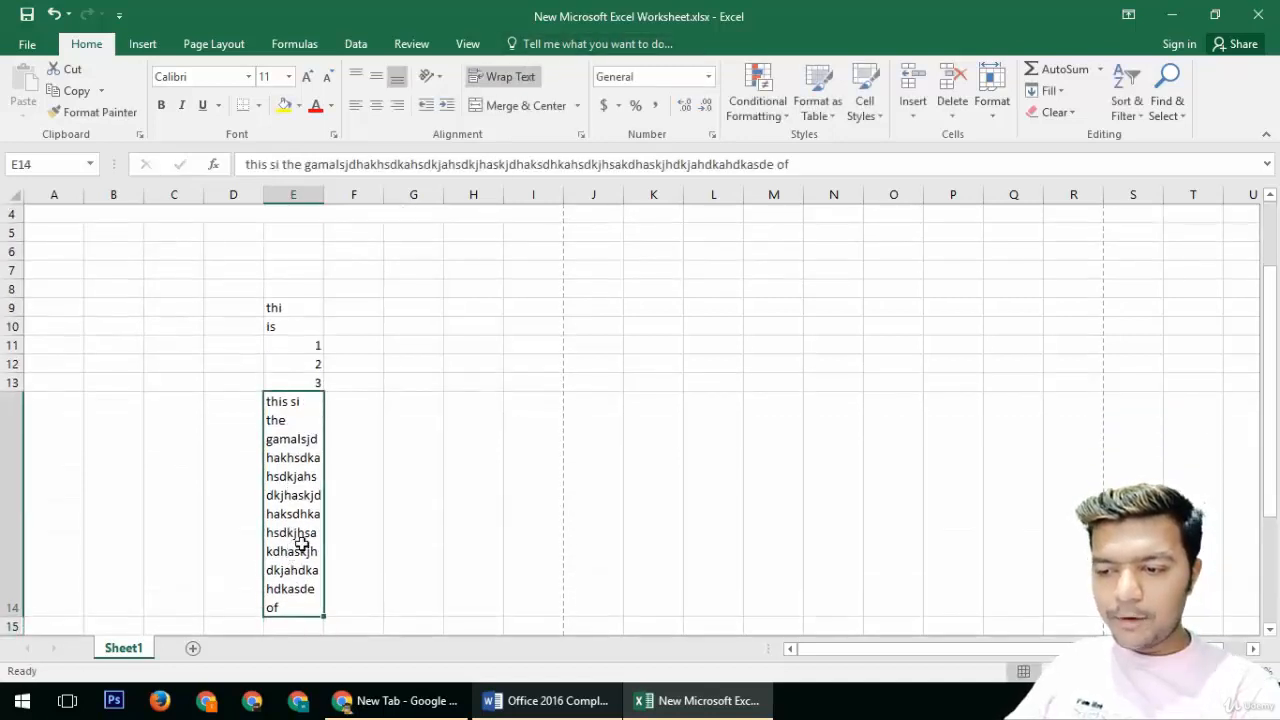
left_click(519, 81)
left_click(519, 81)
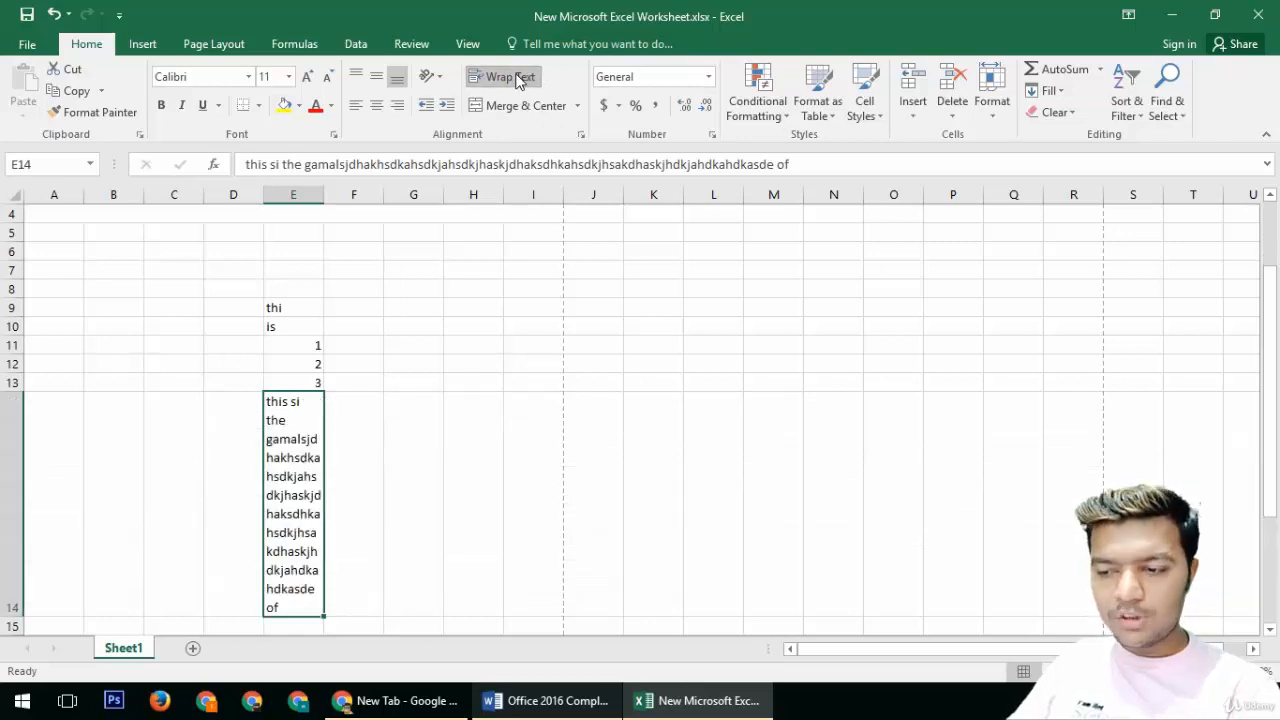
left_click(519, 81)
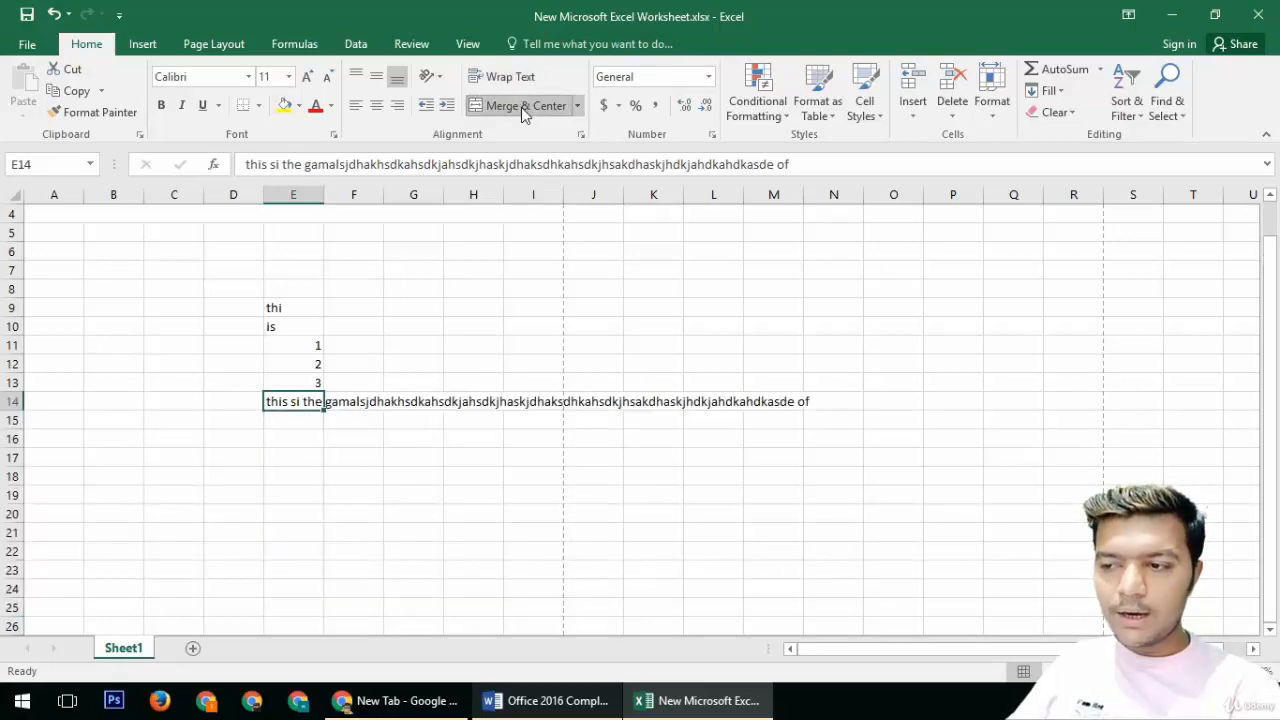
left_click(521, 107)
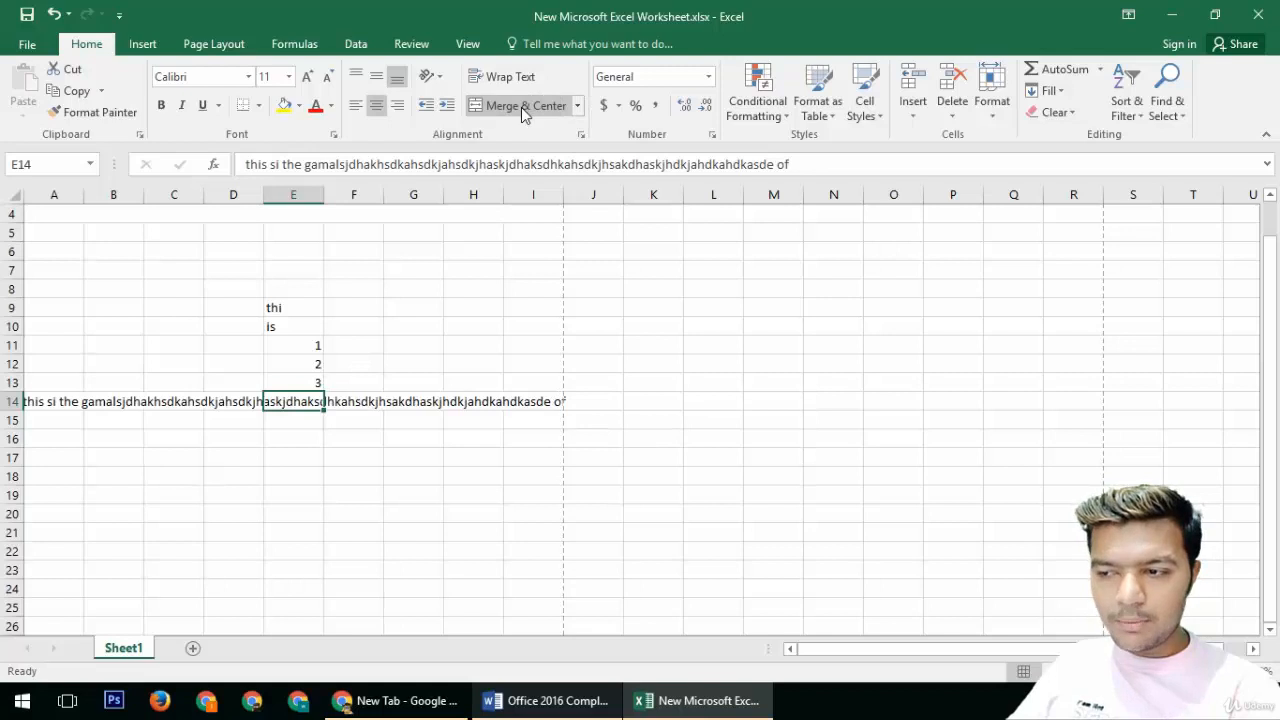
left_click(519, 81)
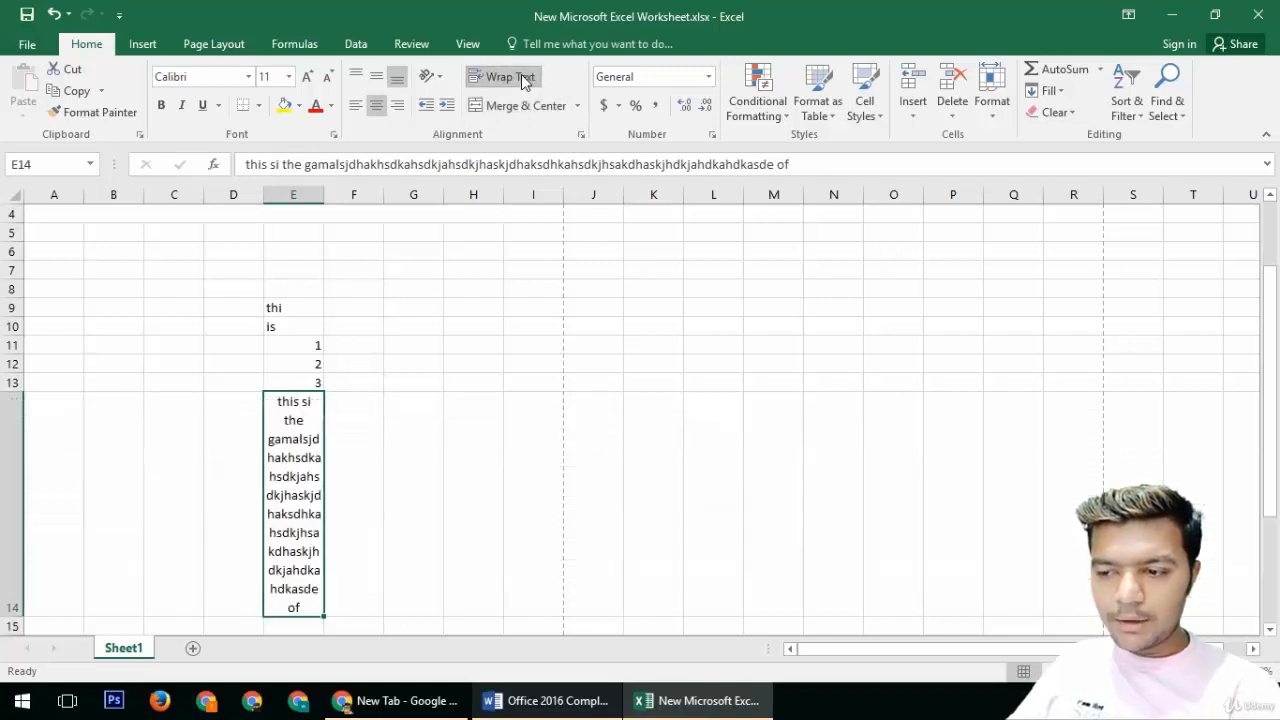
left_click(519, 81)
left_click(519, 81)
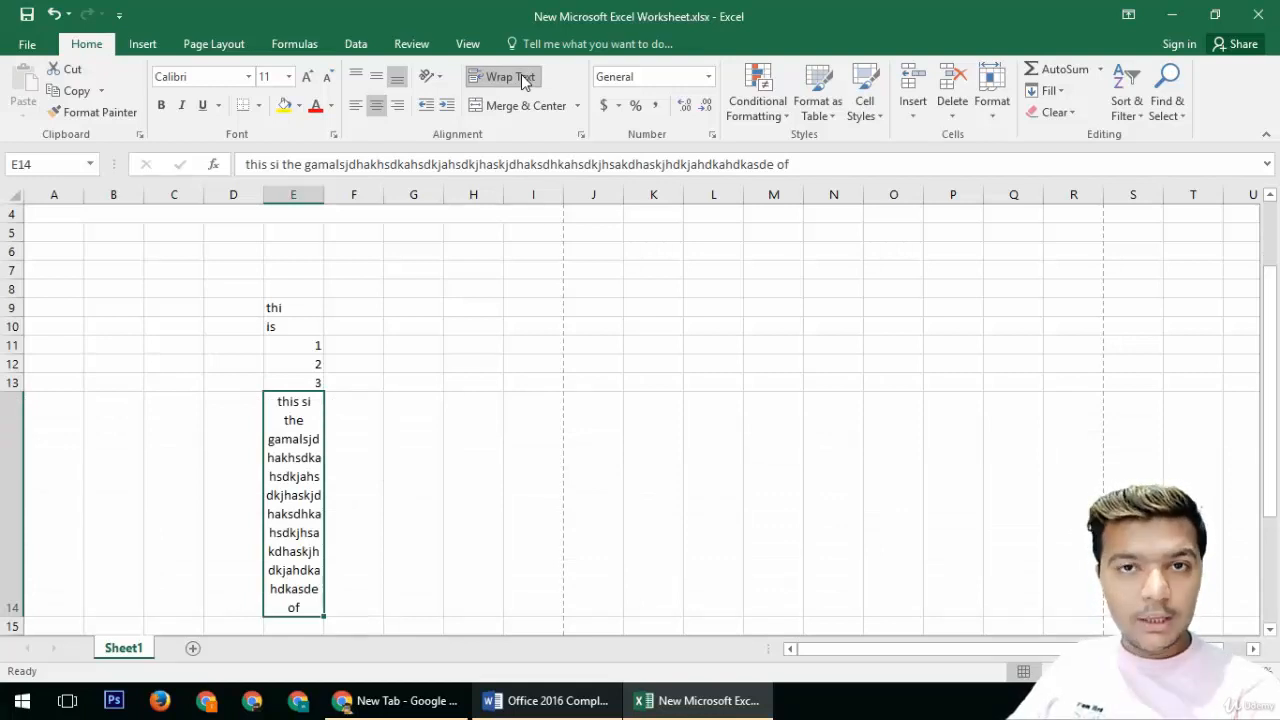
left_click(523, 81)
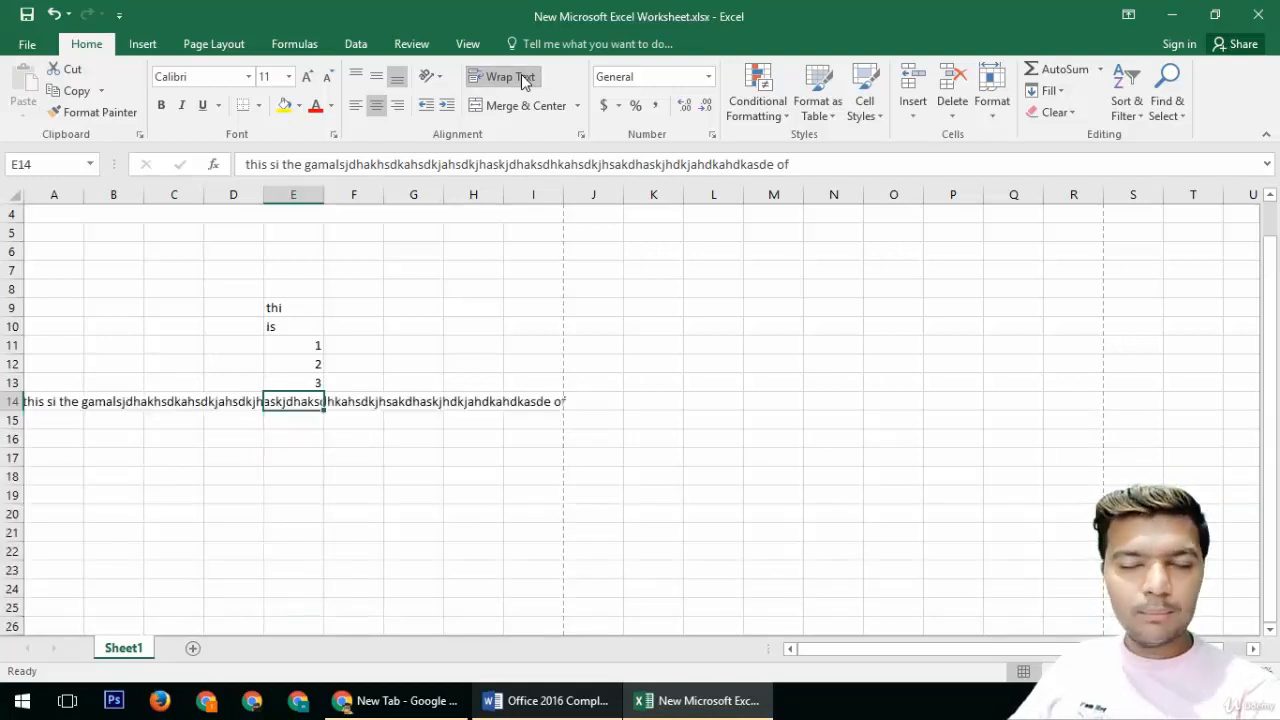
Step: Select B7 through I20 and clear all their contents
left_click_drag(615, 236, 340, 375)
left_click_drag(300, 405, 206, 477)
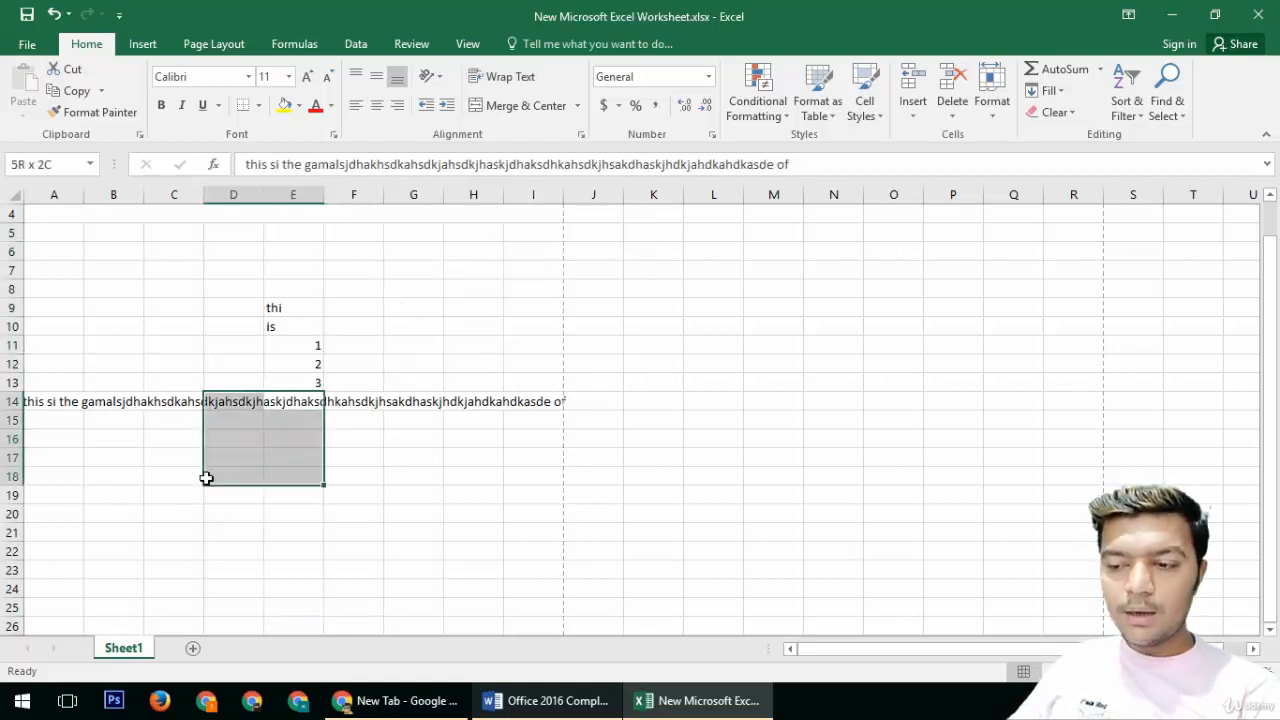
left_click_drag(351, 234, 194, 354)
left_click_drag(115, 272, 553, 507)
key("Delete")
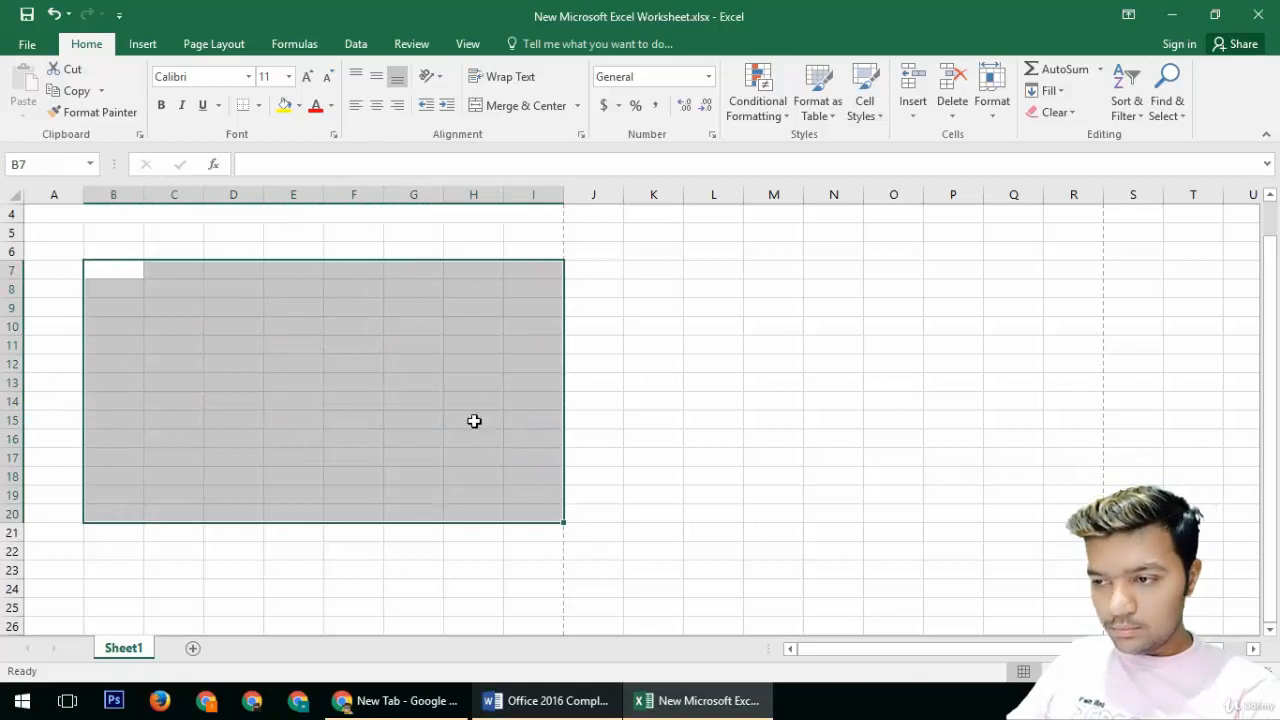
Step: Apply the Accounting format with the £ English (United Kingdom) currency to B7:I20
left_click(603, 106)
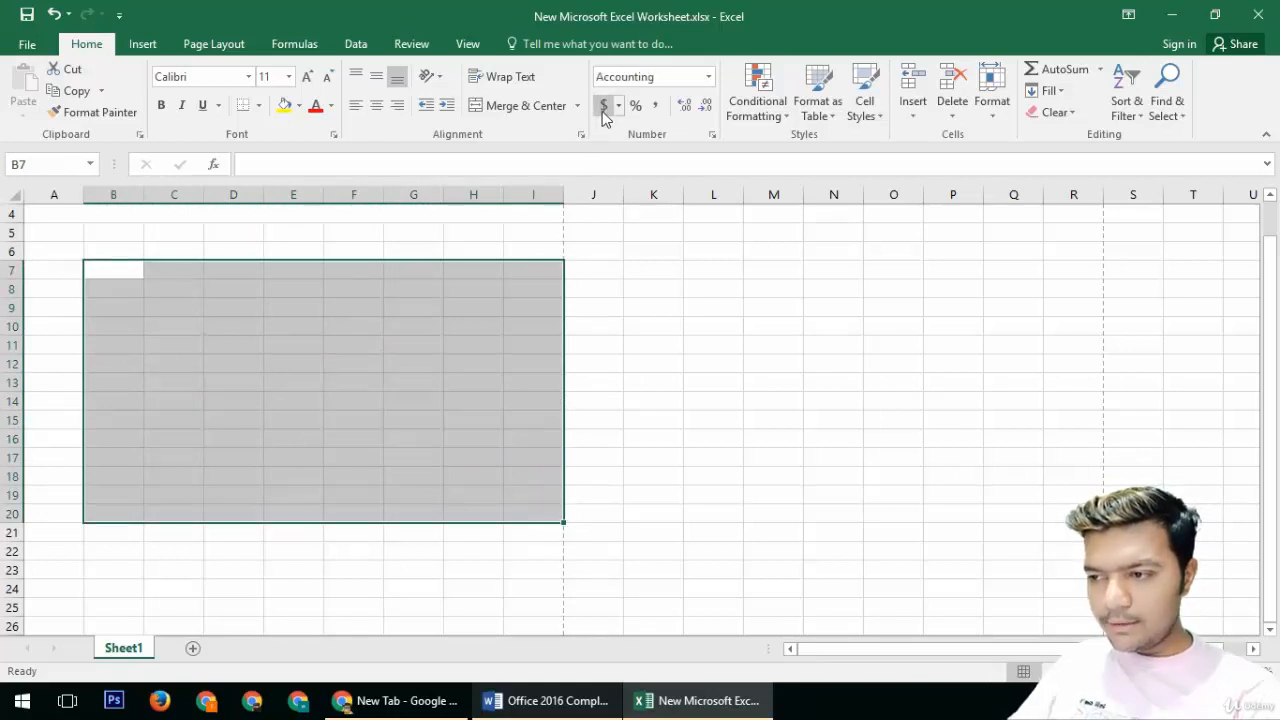
left_click(660, 78)
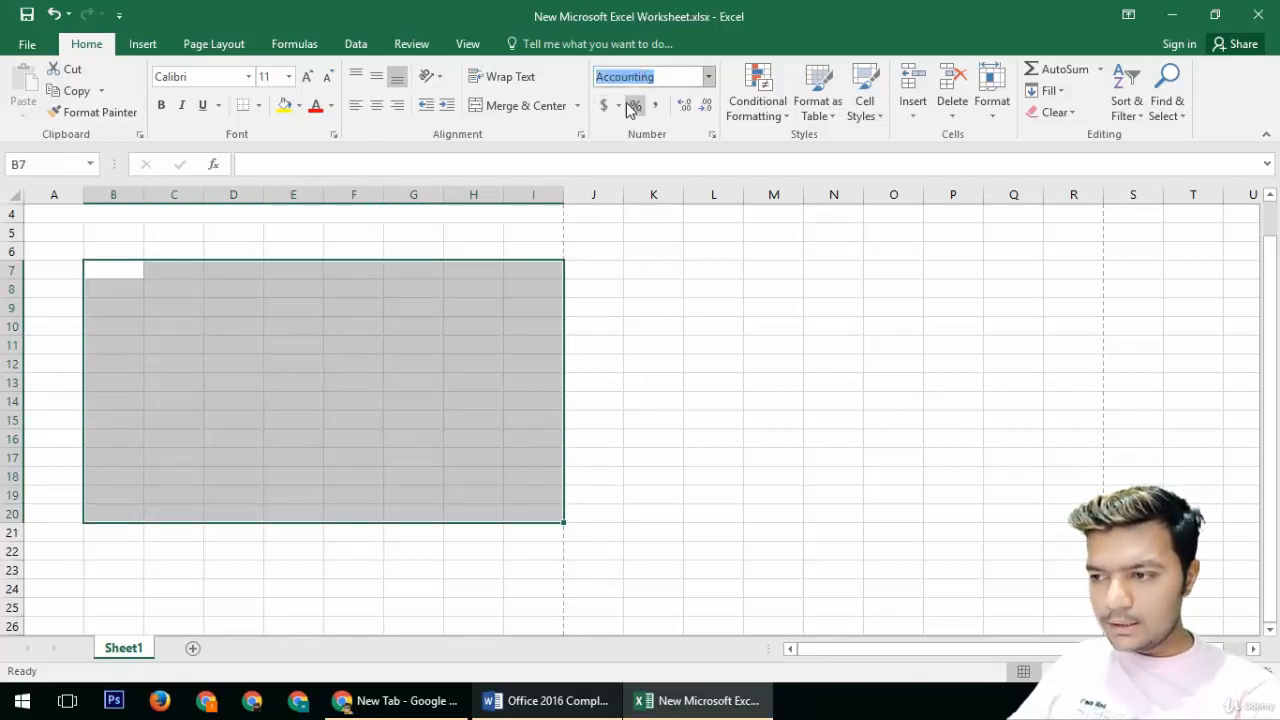
left_click(618, 106)
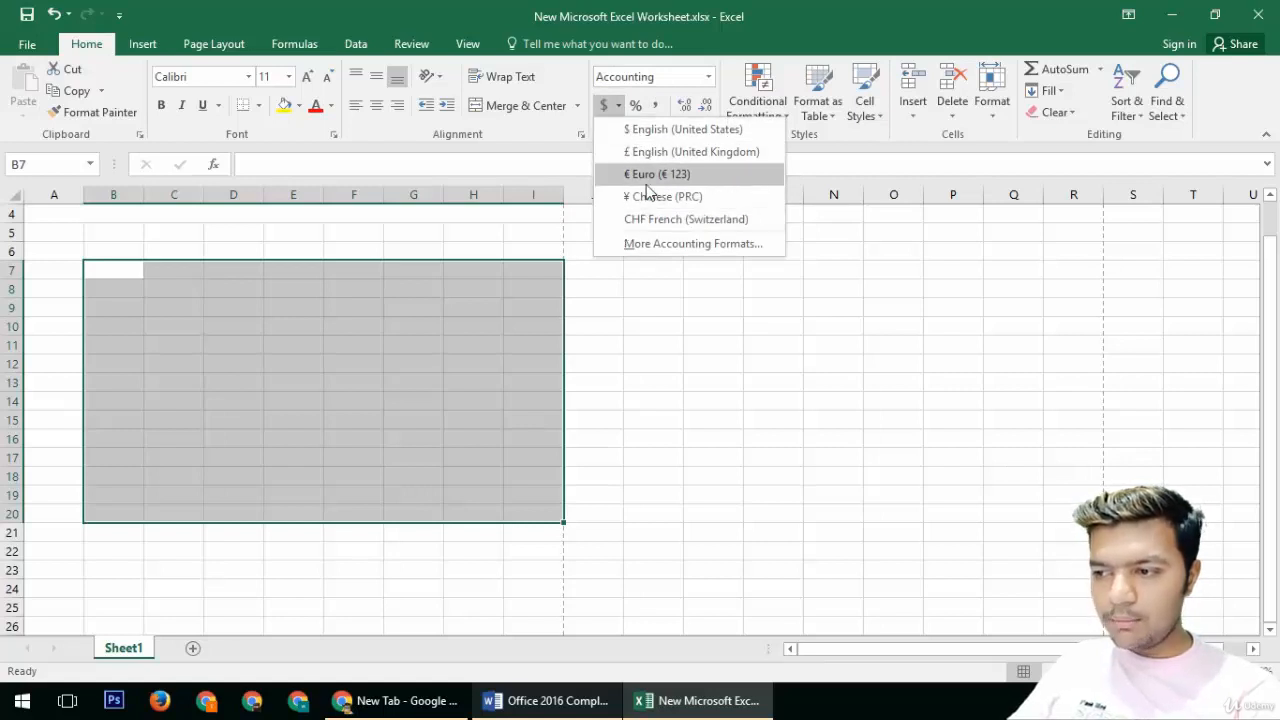
left_click(652, 152)
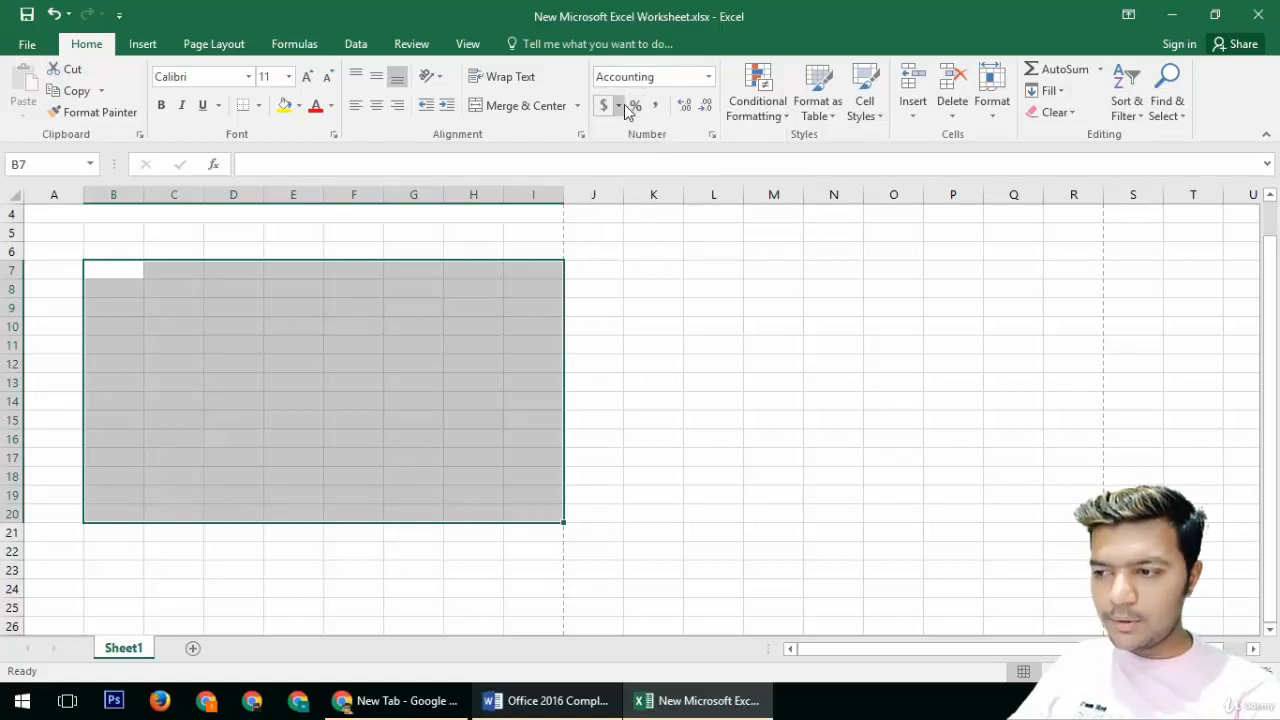
Step: Set the number format of B7:I20 to Short Date
left_click(619, 106)
left_click(712, 78)
left_click(708, 77)
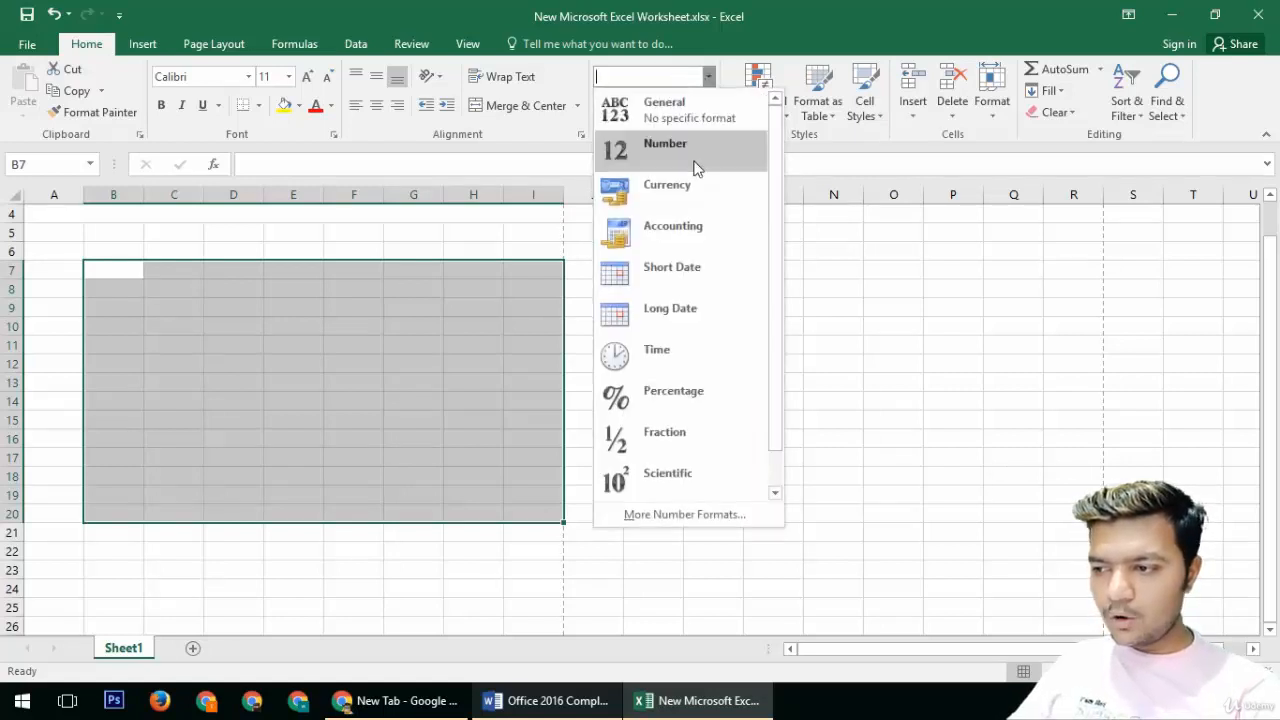
left_click(666, 272)
Step: Set cell D11's number format to Number
left_click(245, 393)
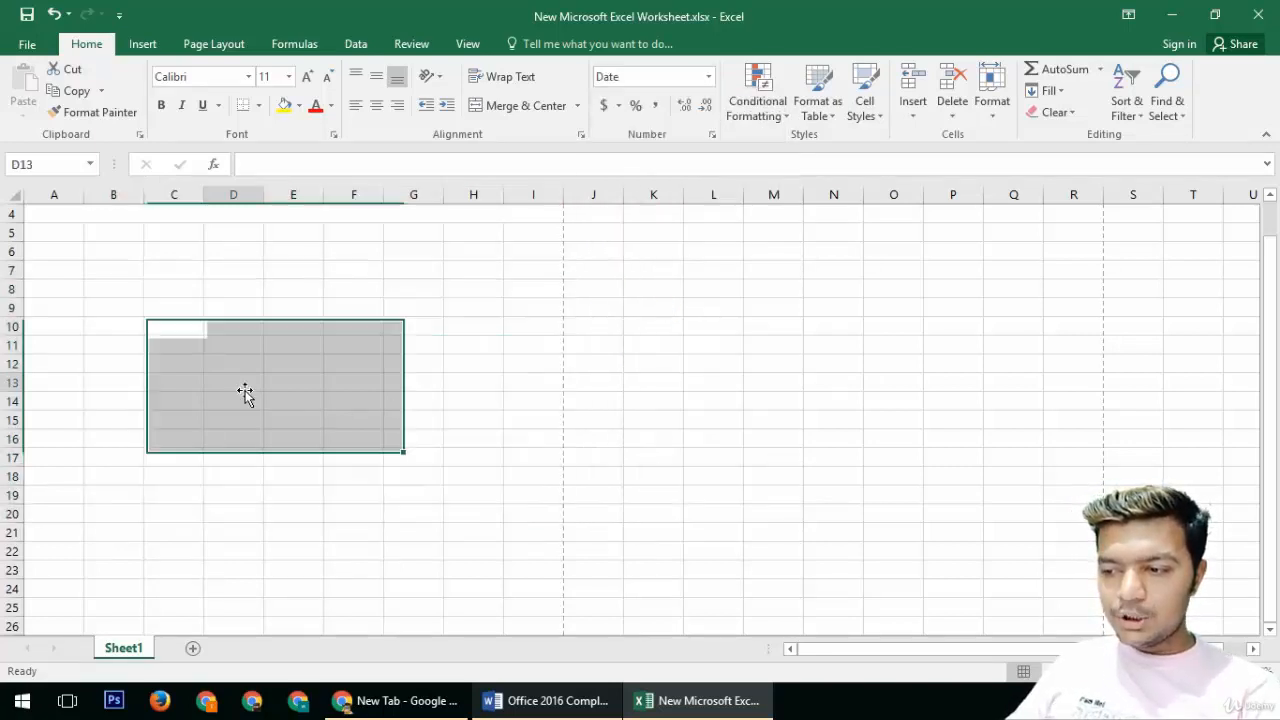
left_click(212, 344)
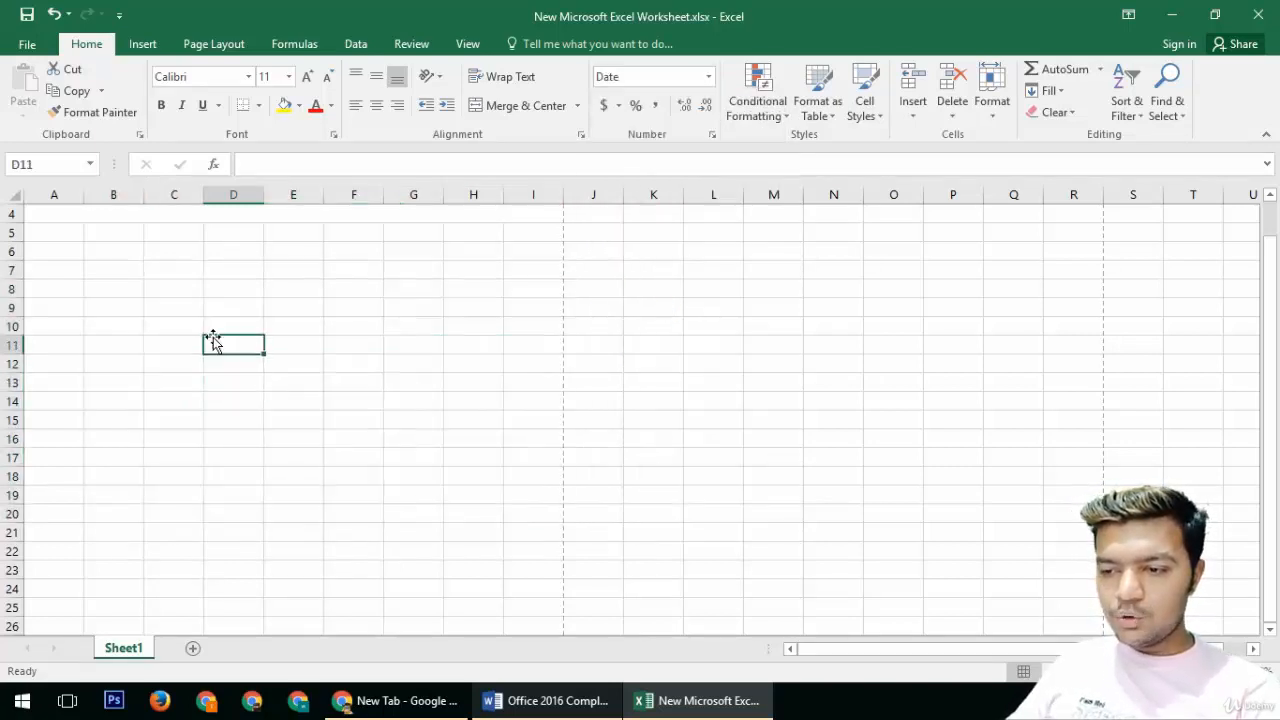
left_click(708, 76)
left_click(700, 109)
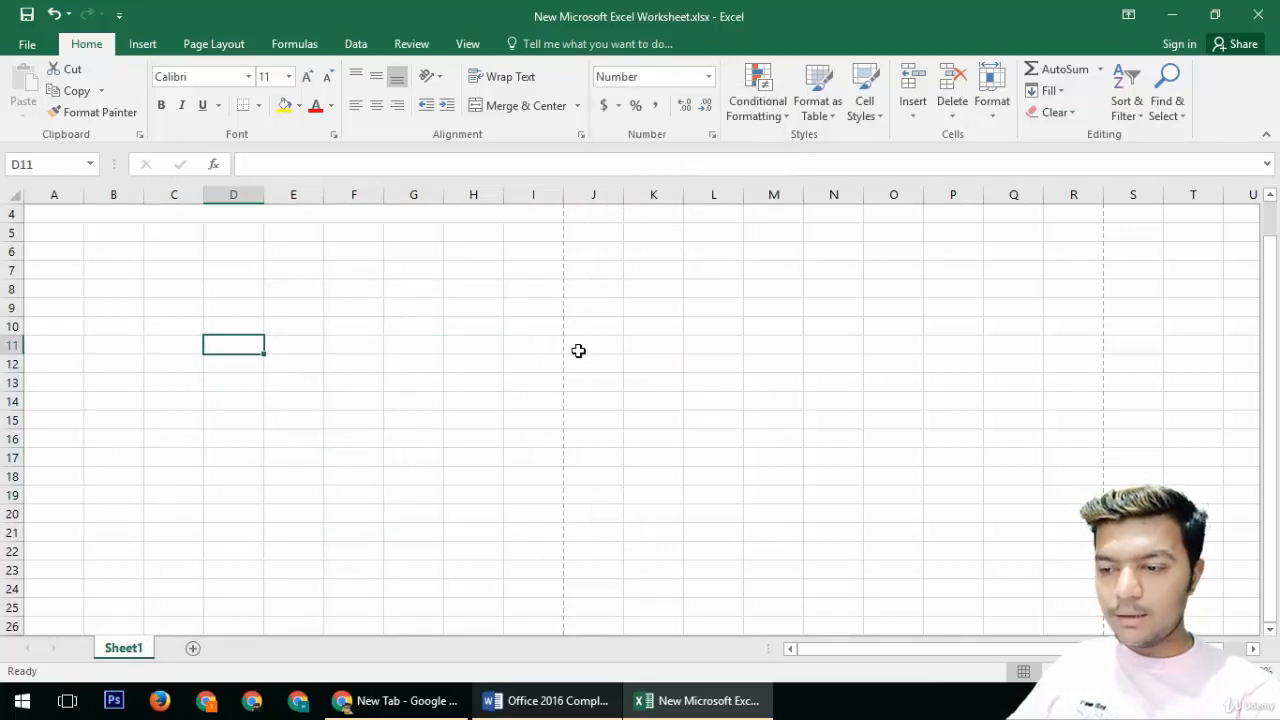
Step: Enter 123 in D11 and reset its number format to General
type("123")
key("Return")
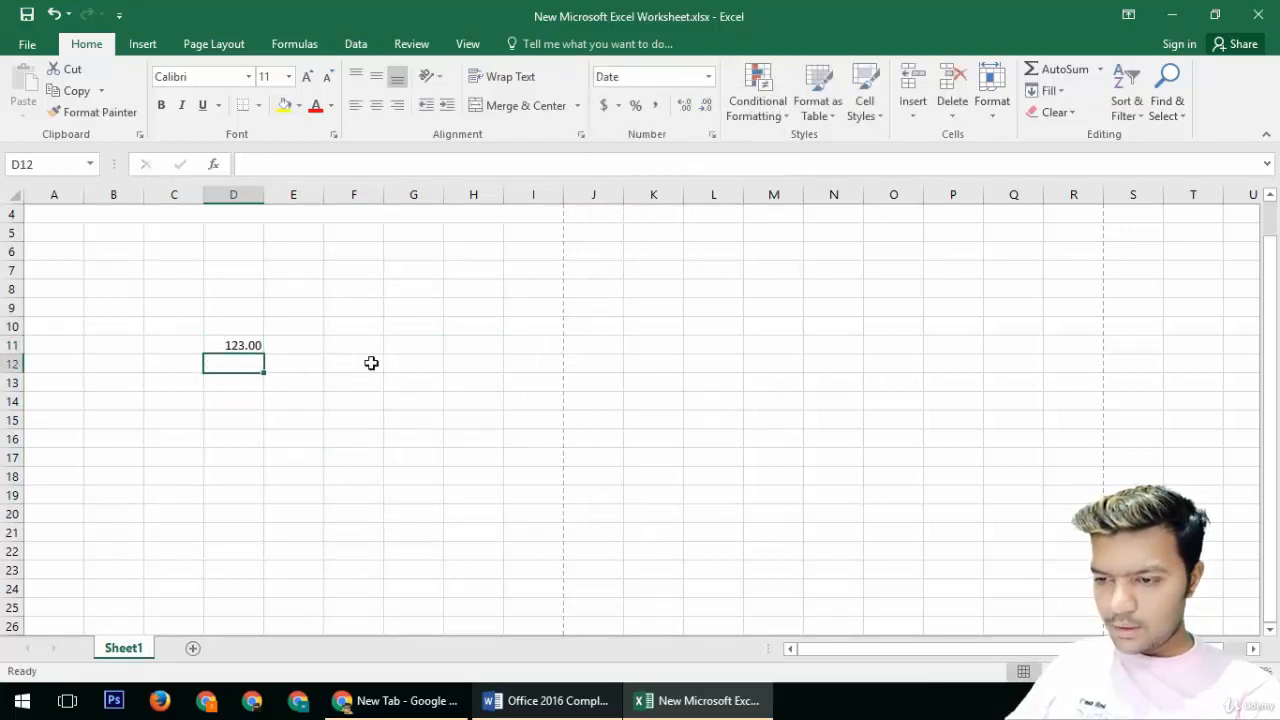
left_click(234, 348)
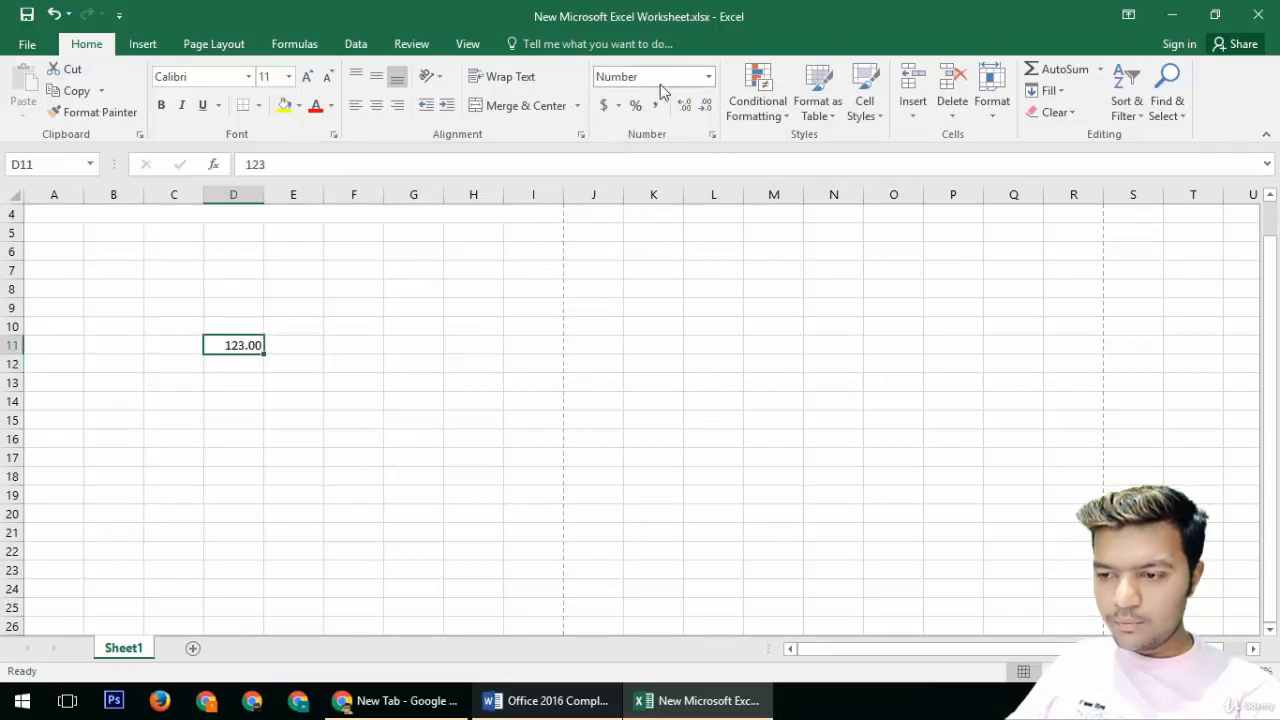
left_click(708, 78)
left_click(706, 114)
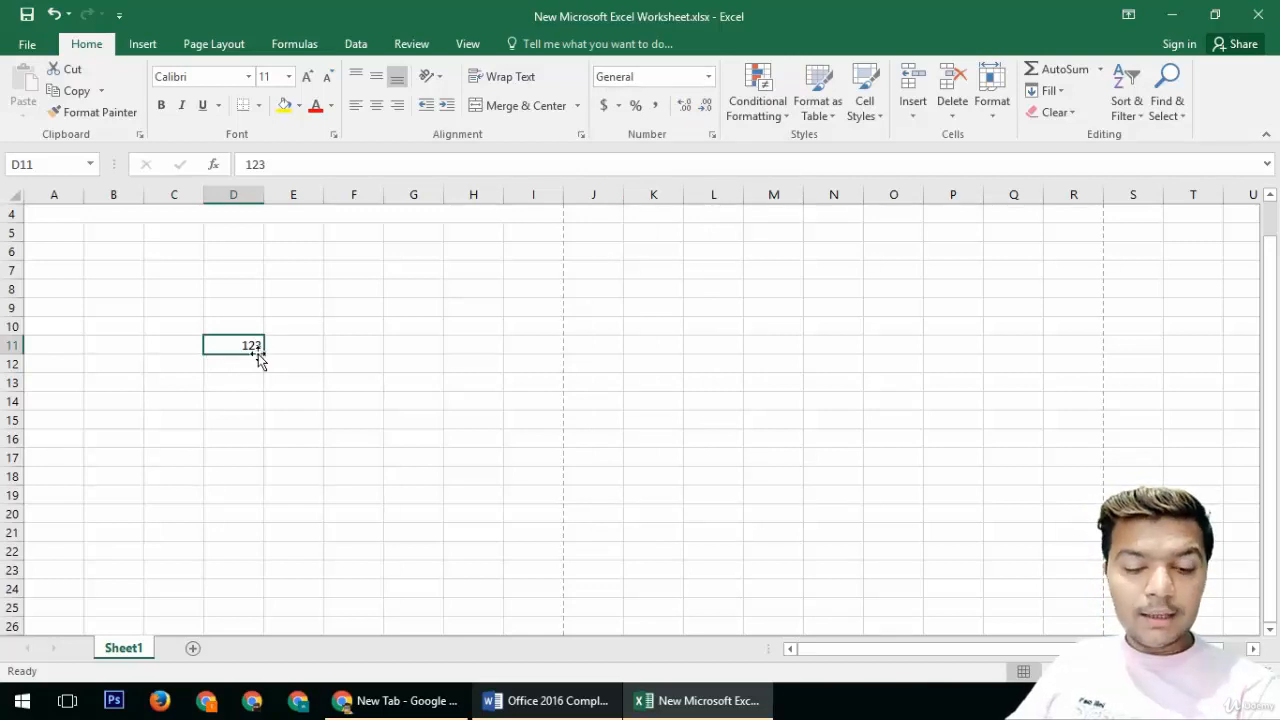
Step: Apply the Number format and then the Currency format to D11
left_click(708, 77)
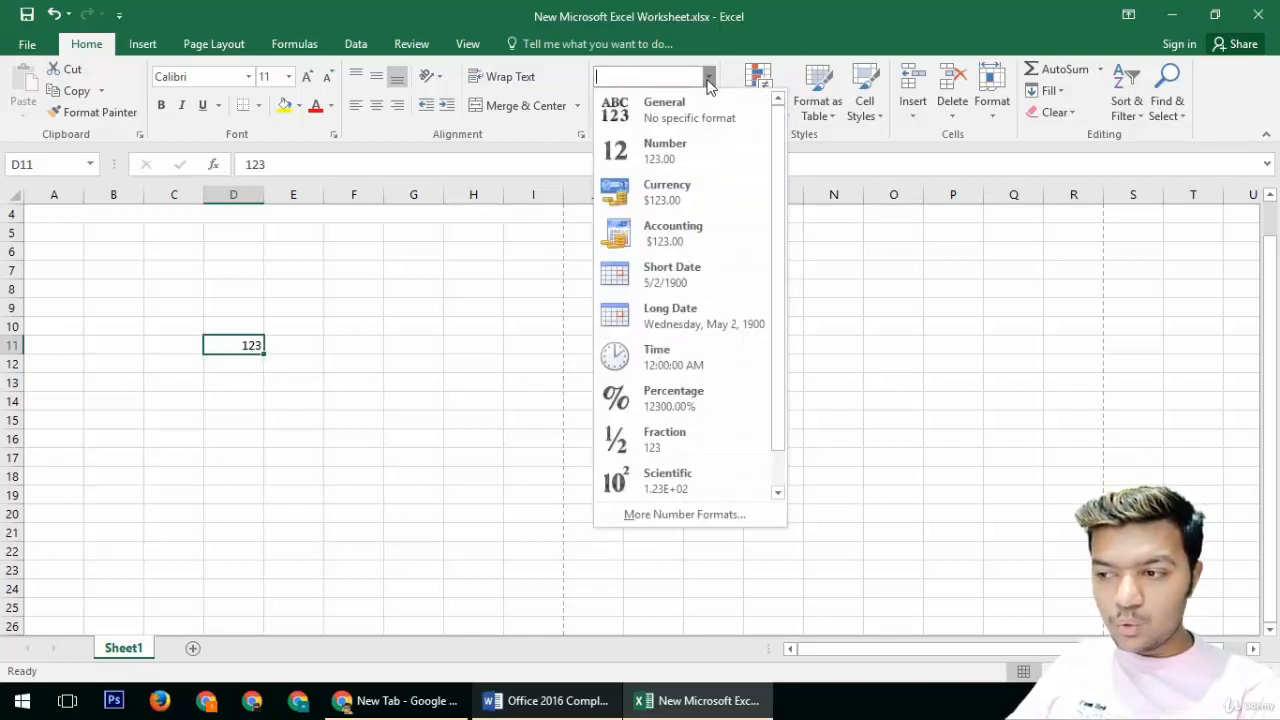
left_click(700, 160)
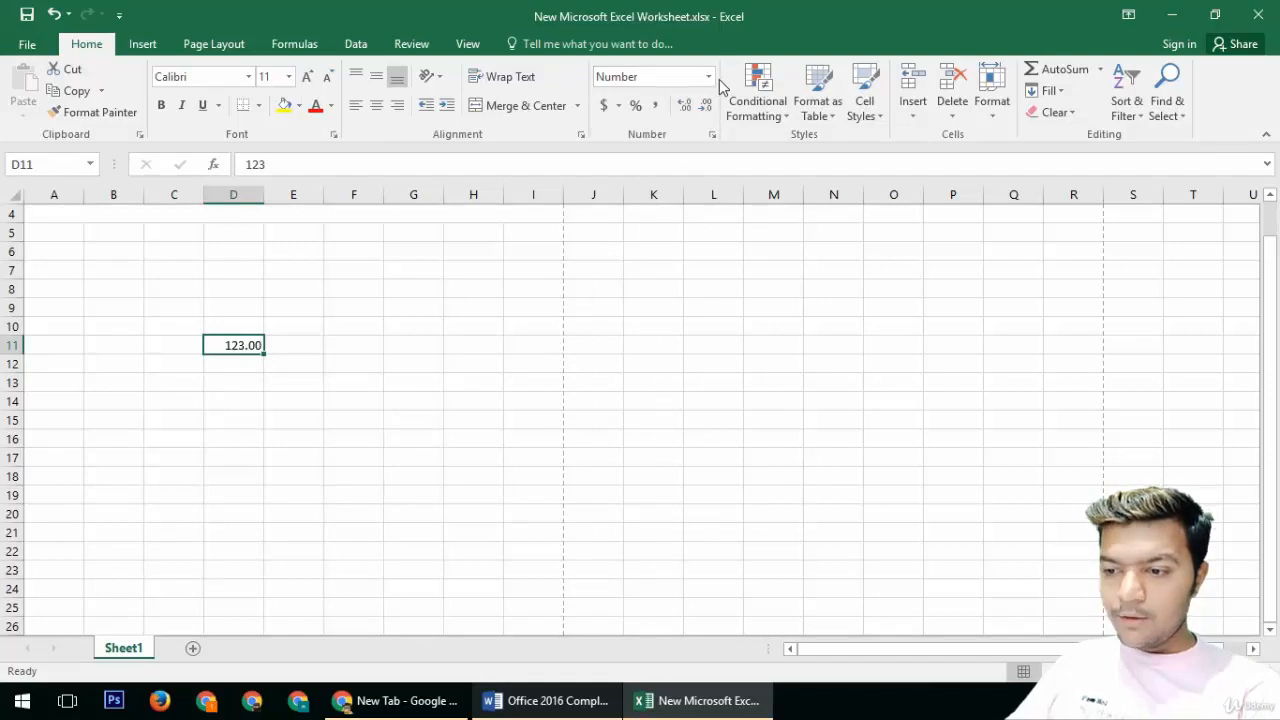
left_click(707, 77)
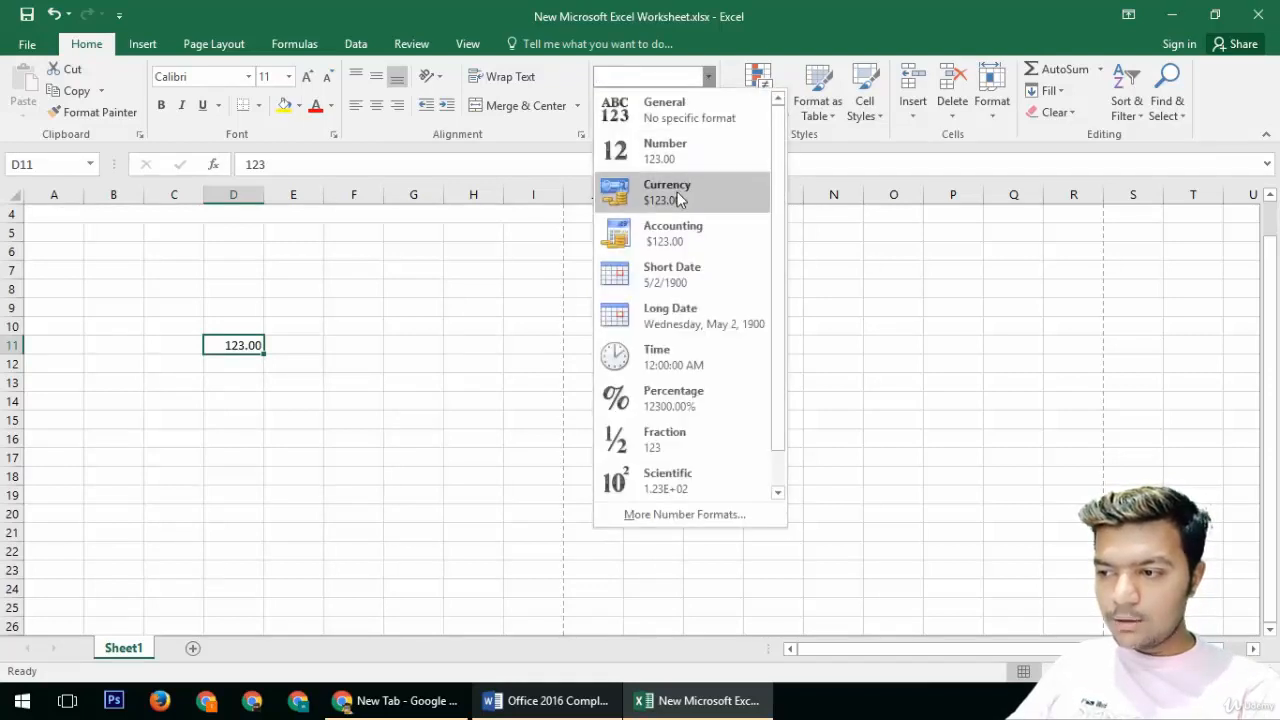
left_click(679, 192)
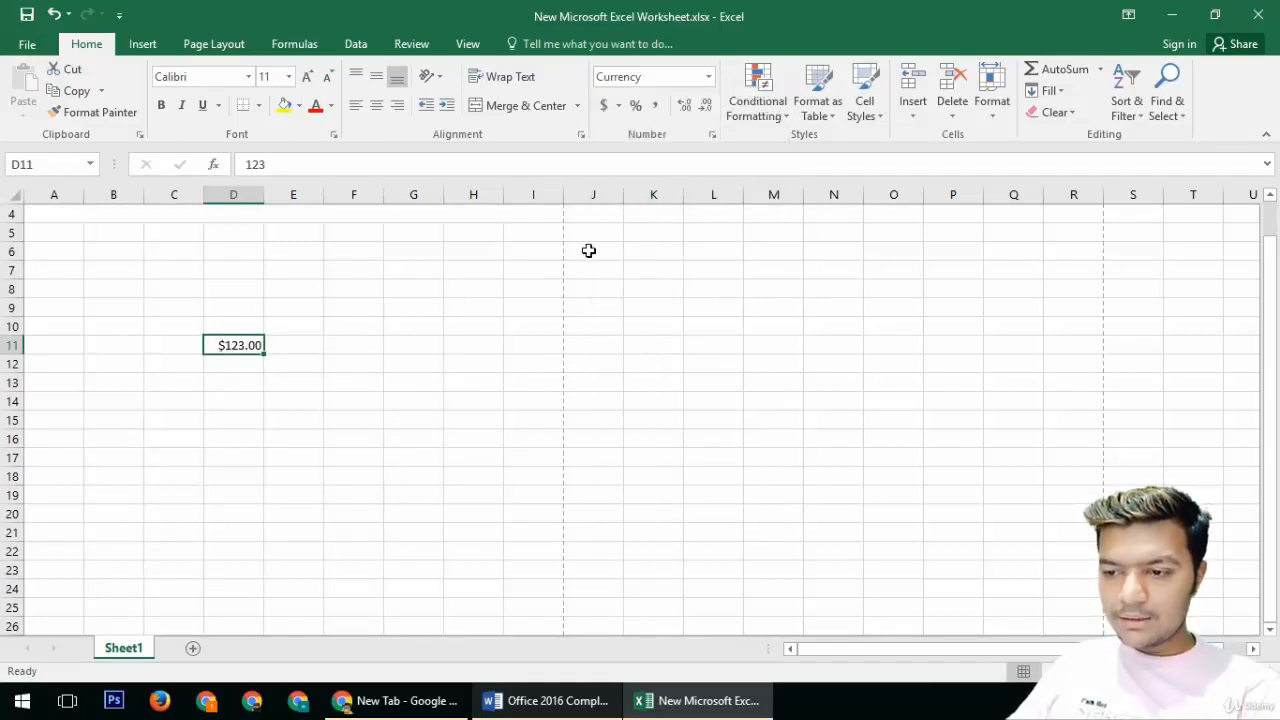
Step: Apply the Short Date format and then the Time format to D11
left_click(708, 77)
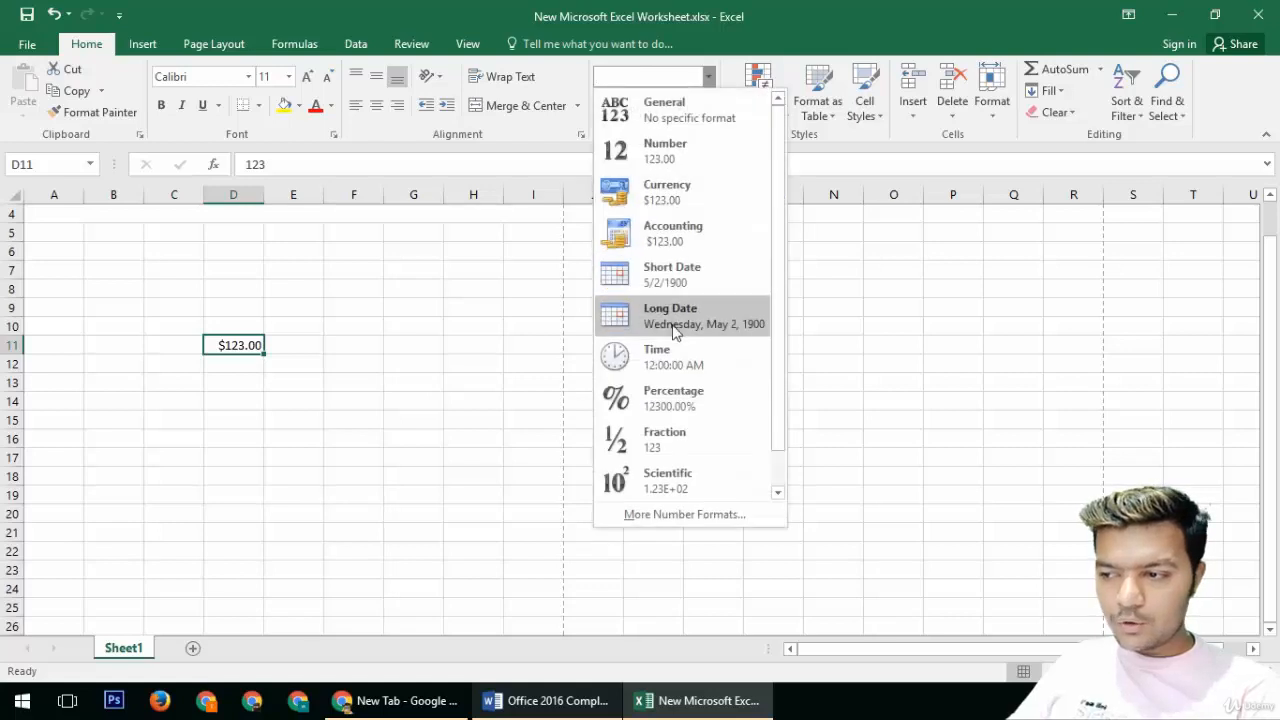
left_click(676, 285)
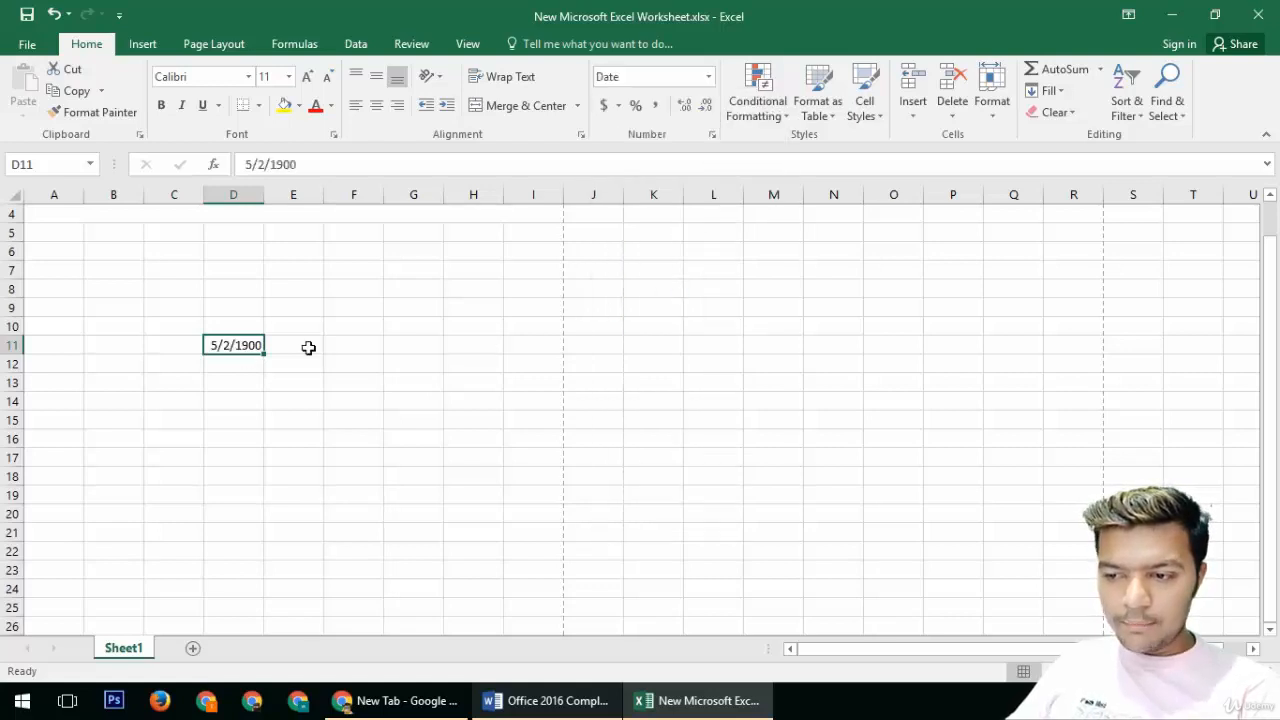
left_click(708, 77)
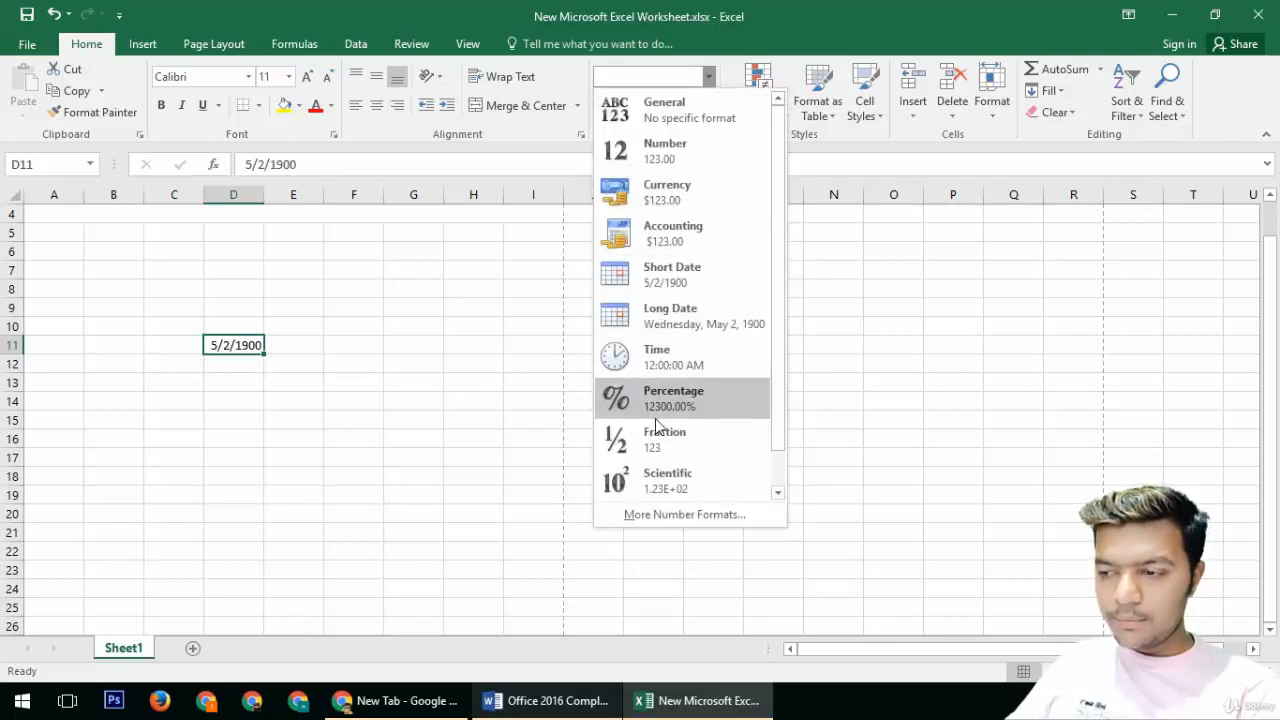
left_click(659, 358)
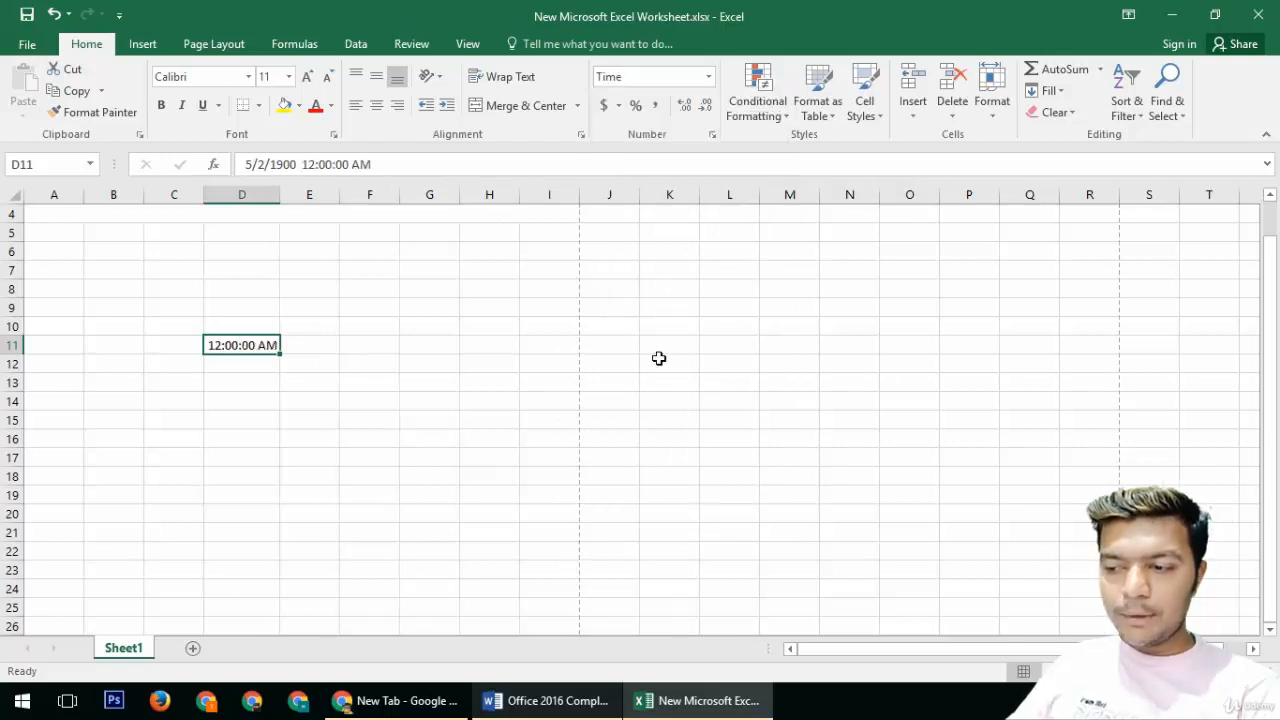
Step: Apply the Percentage format and then the Fraction format to D11
left_click(708, 77)
left_click(657, 414)
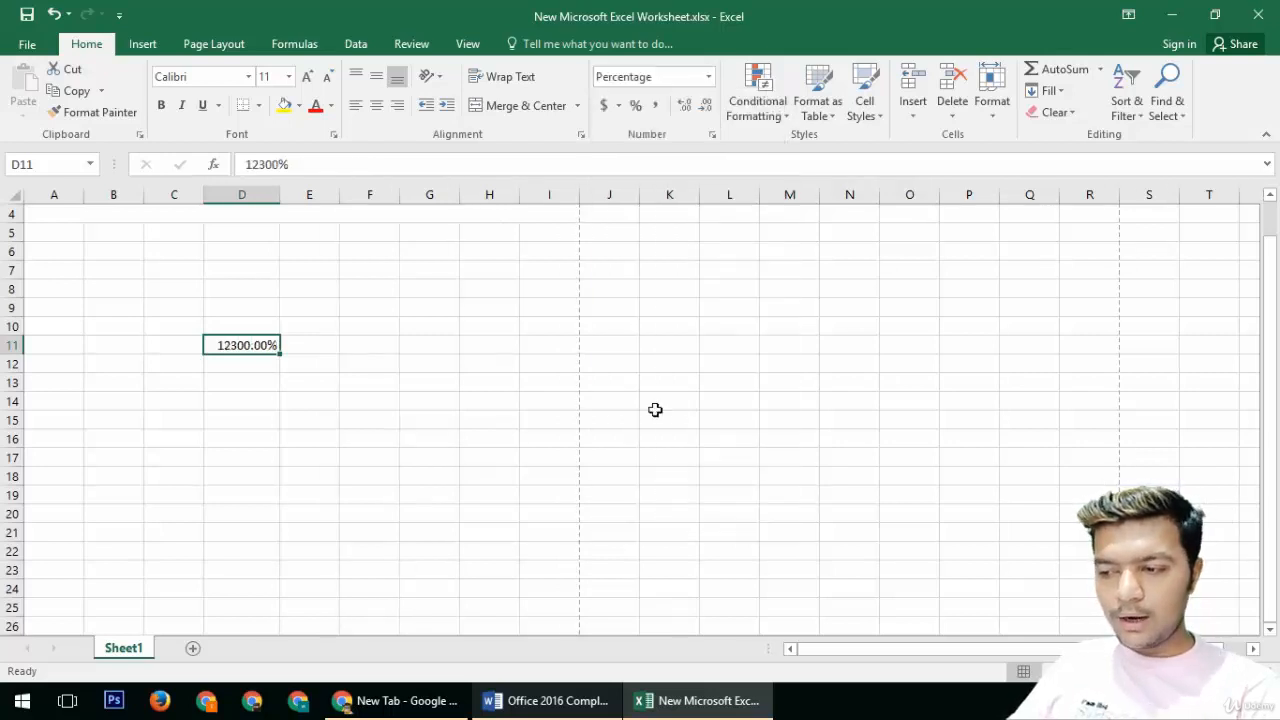
left_click(708, 77)
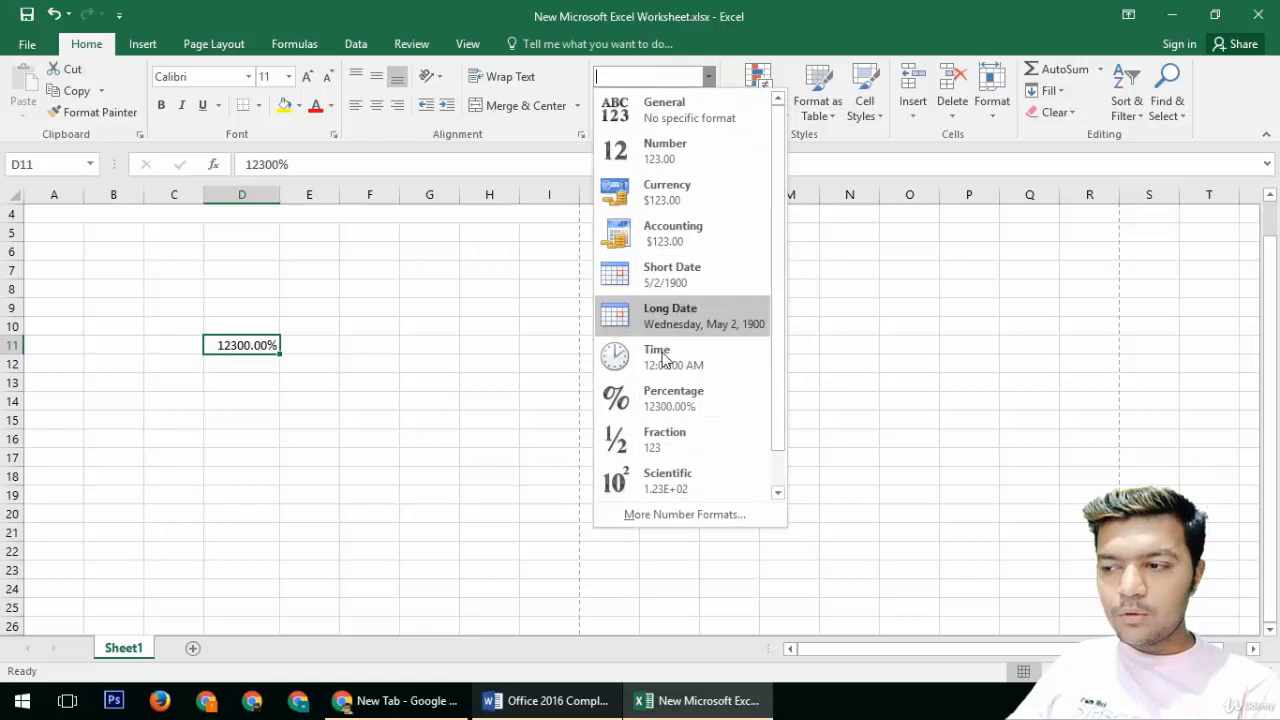
left_click(652, 445)
left_click(708, 77)
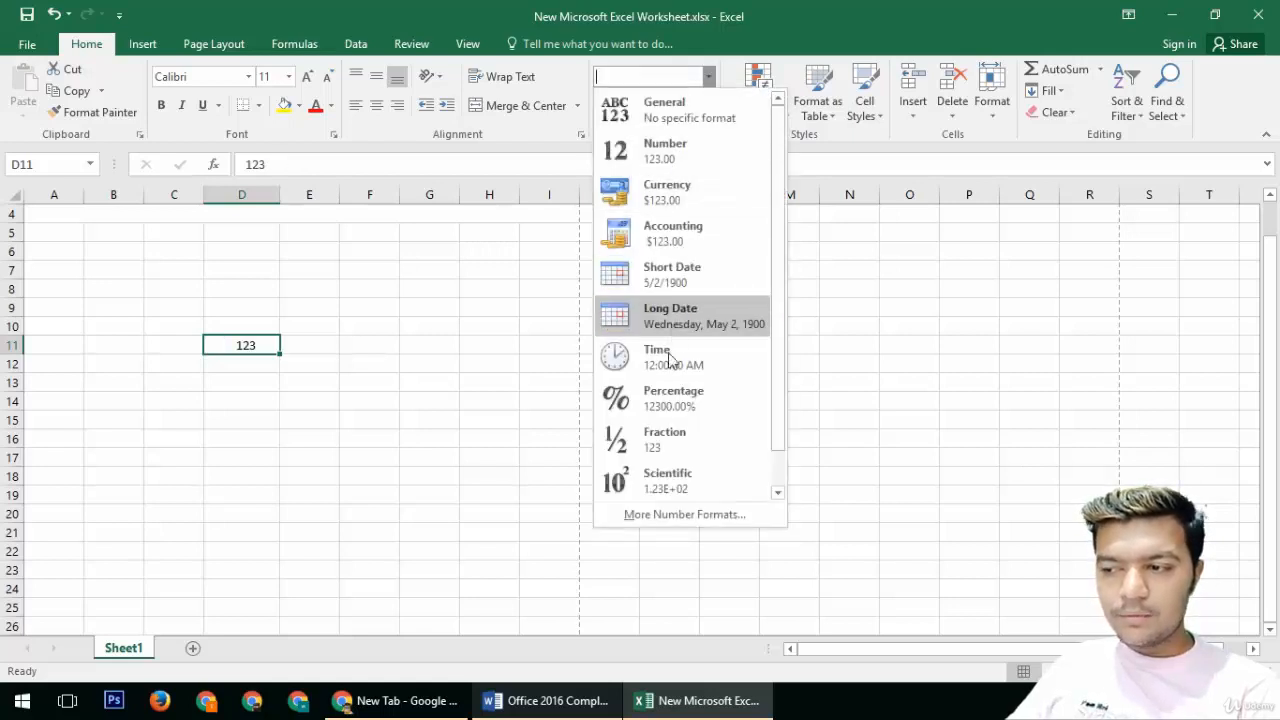
left_click(645, 450)
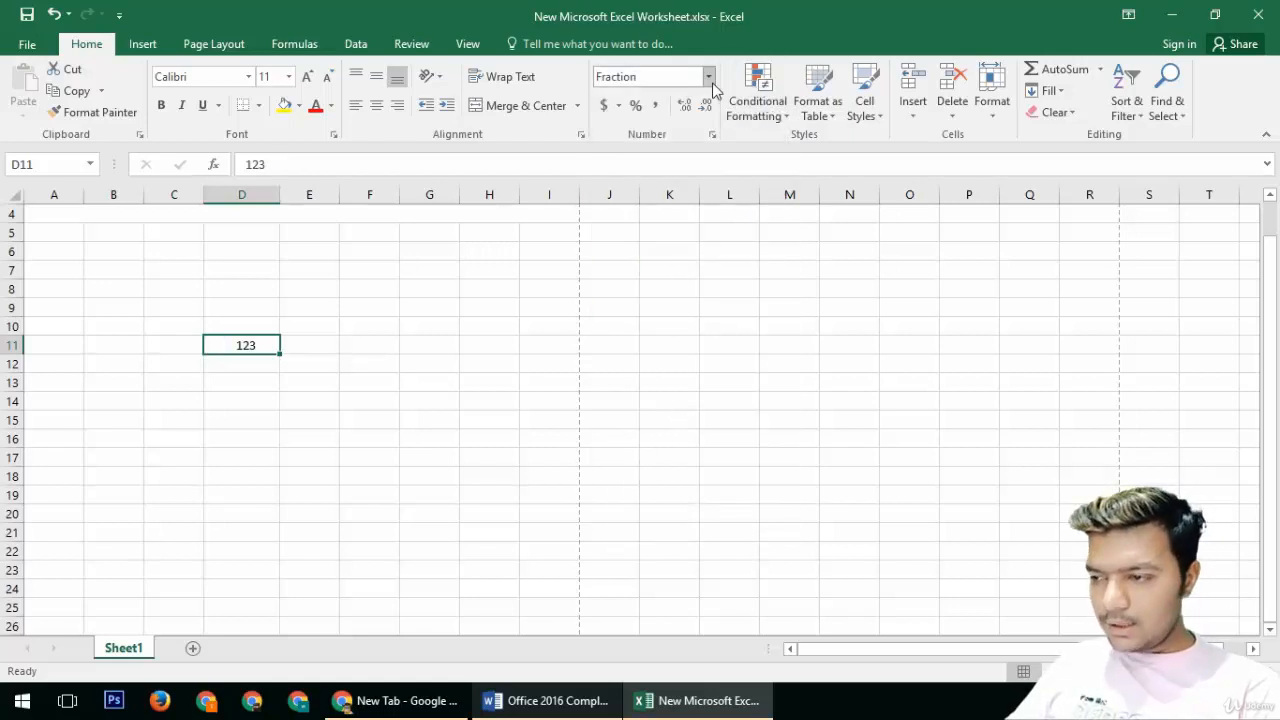
Step: Apply the Scientific format to D11
left_click(708, 77)
left_click(673, 441)
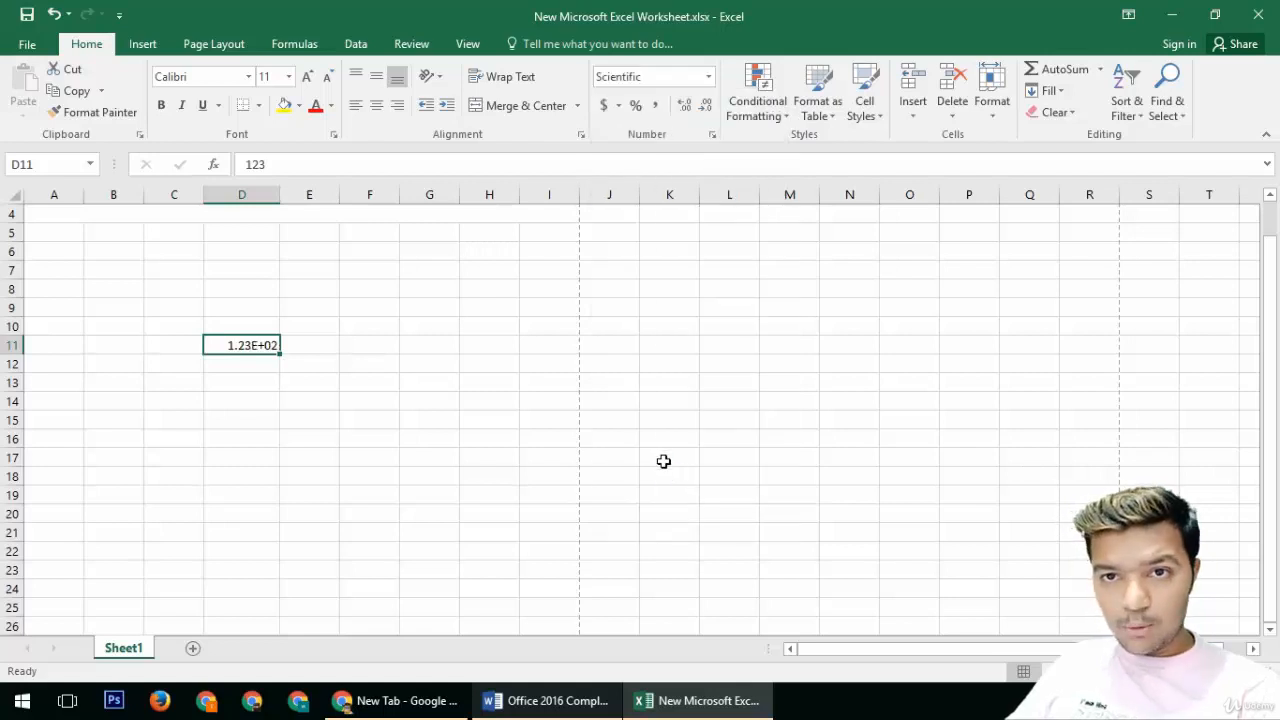
Step: Reset D11 to General format and then apply Percent Style to it
left_click(712, 78)
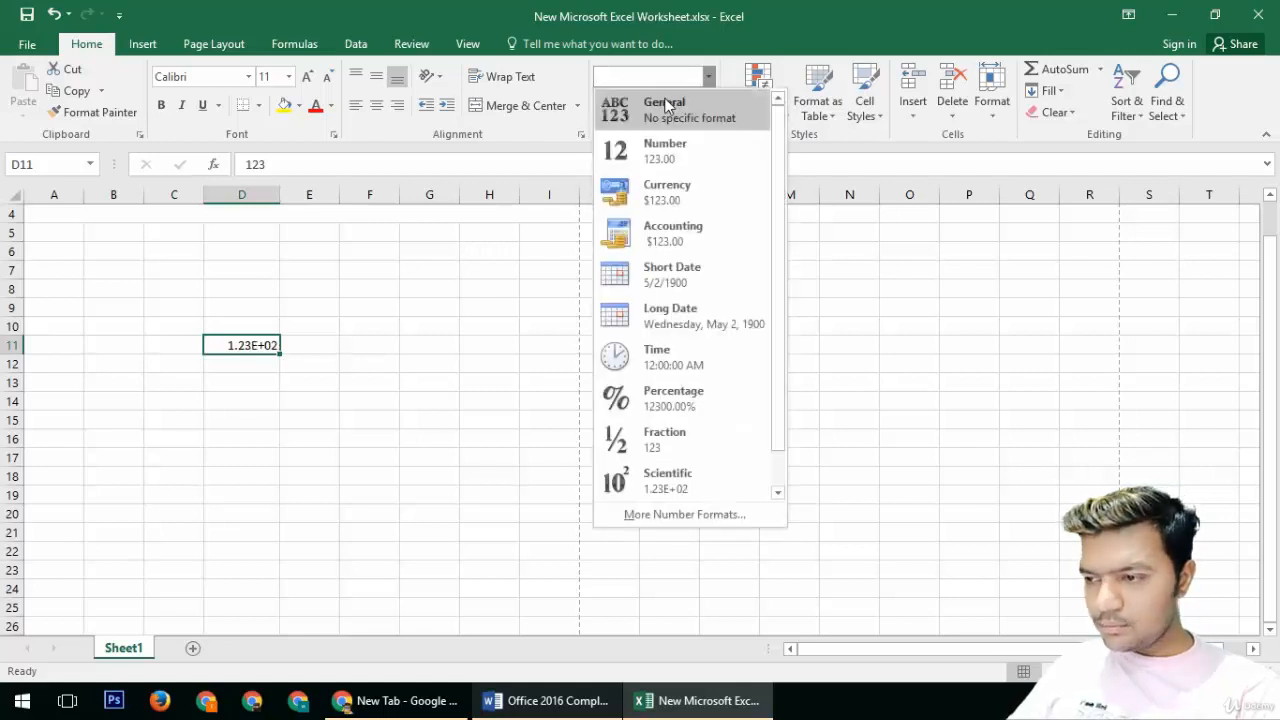
left_click(667, 106)
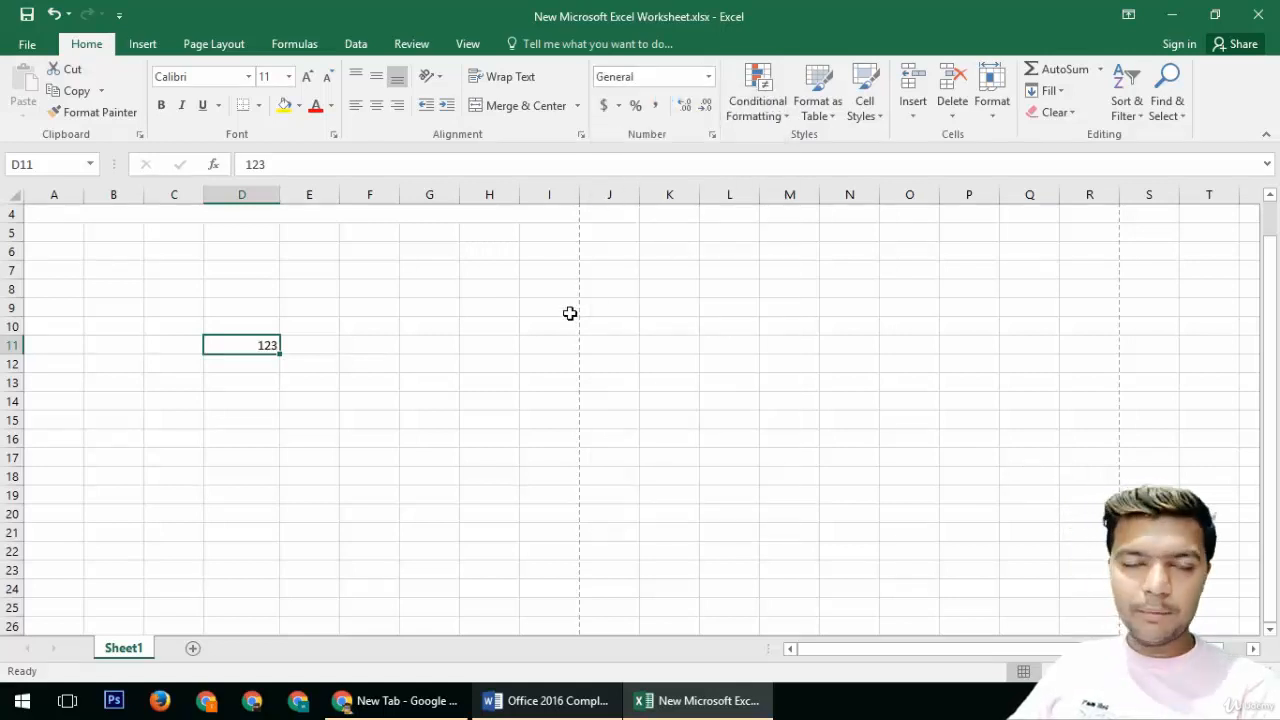
left_click(636, 108)
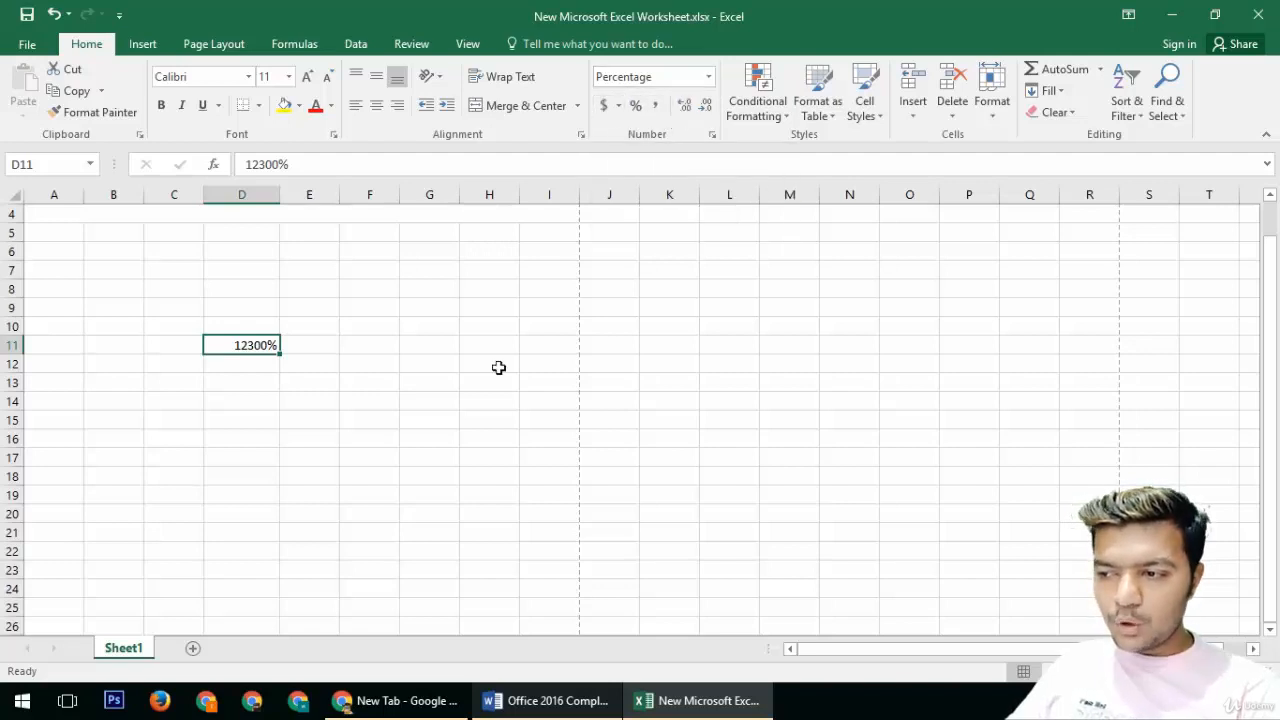
Step: Enter 123 in cell E16
left_click(331, 437)
type("123")
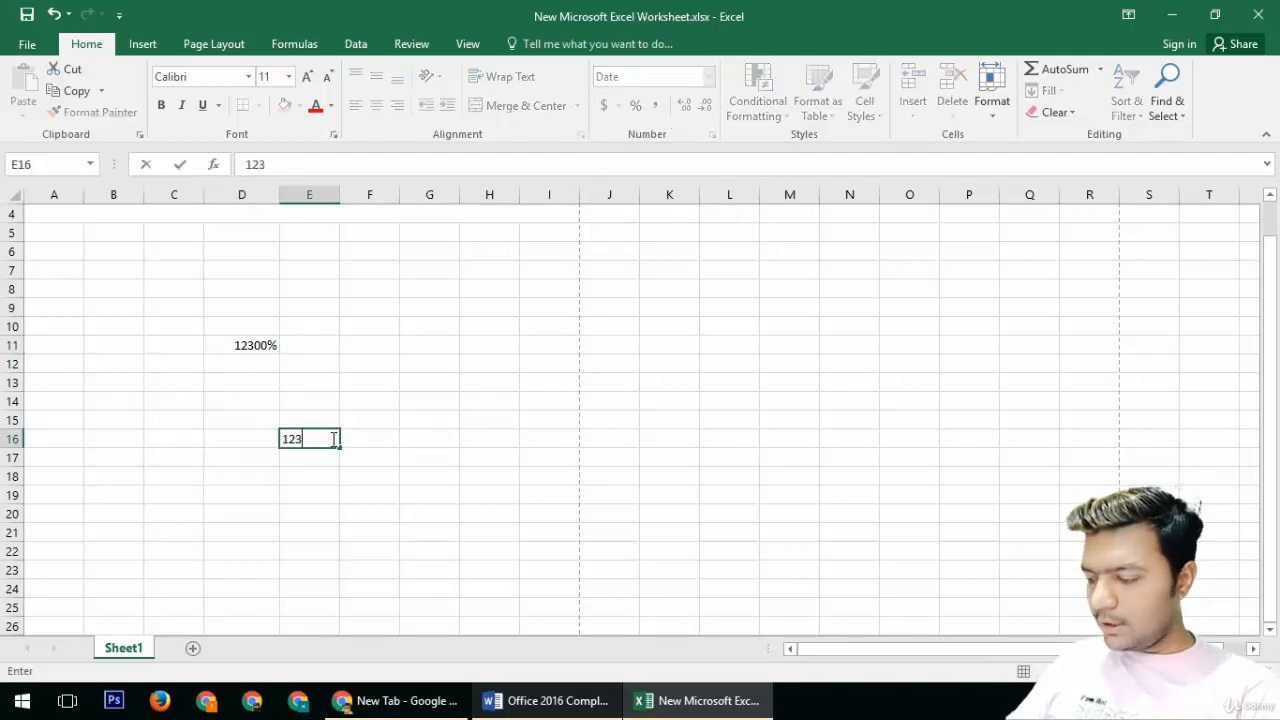
key("Return")
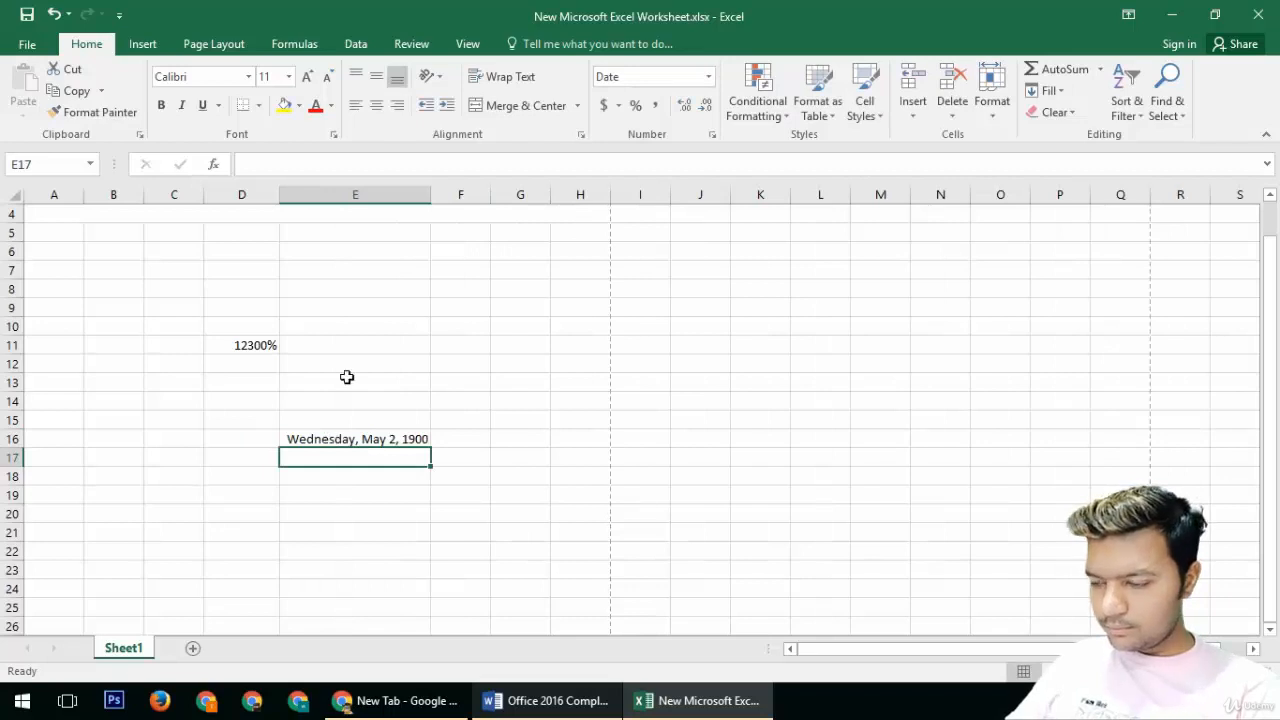
Step: Set cell E19's number format to General and enter 123 in it
left_click(375, 438)
left_click(376, 497)
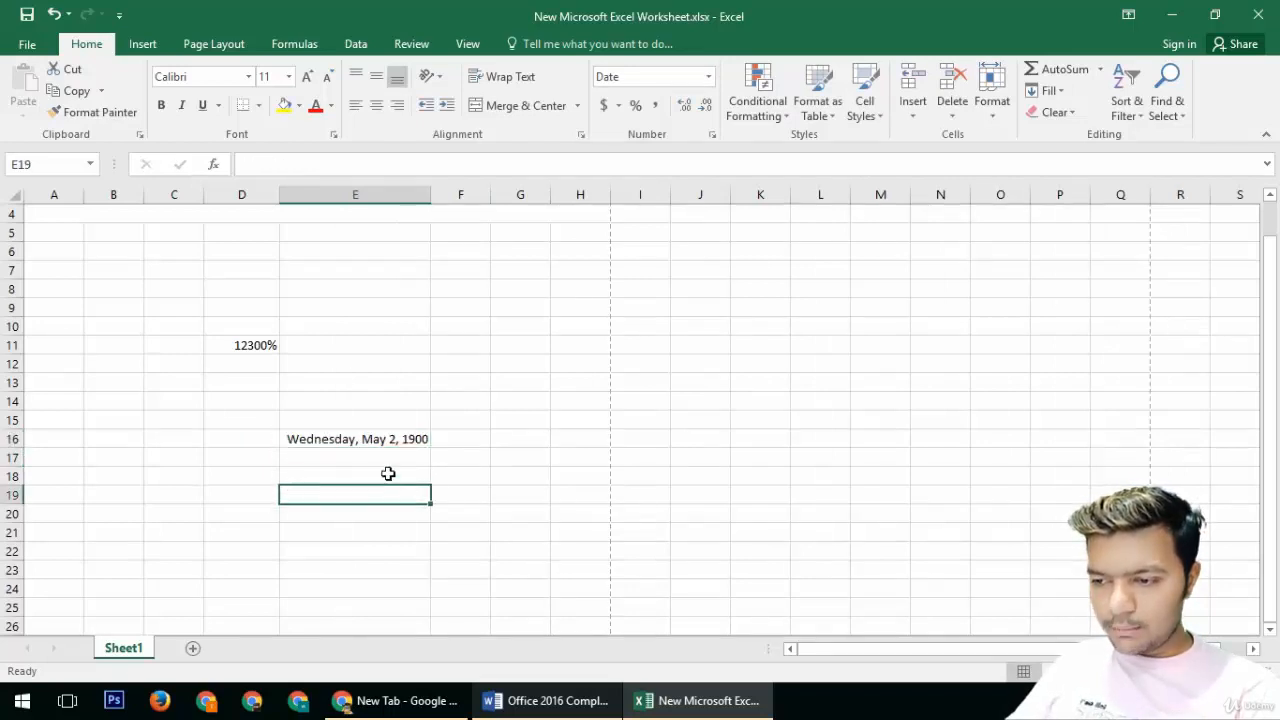
left_click(709, 77)
left_click(658, 100)
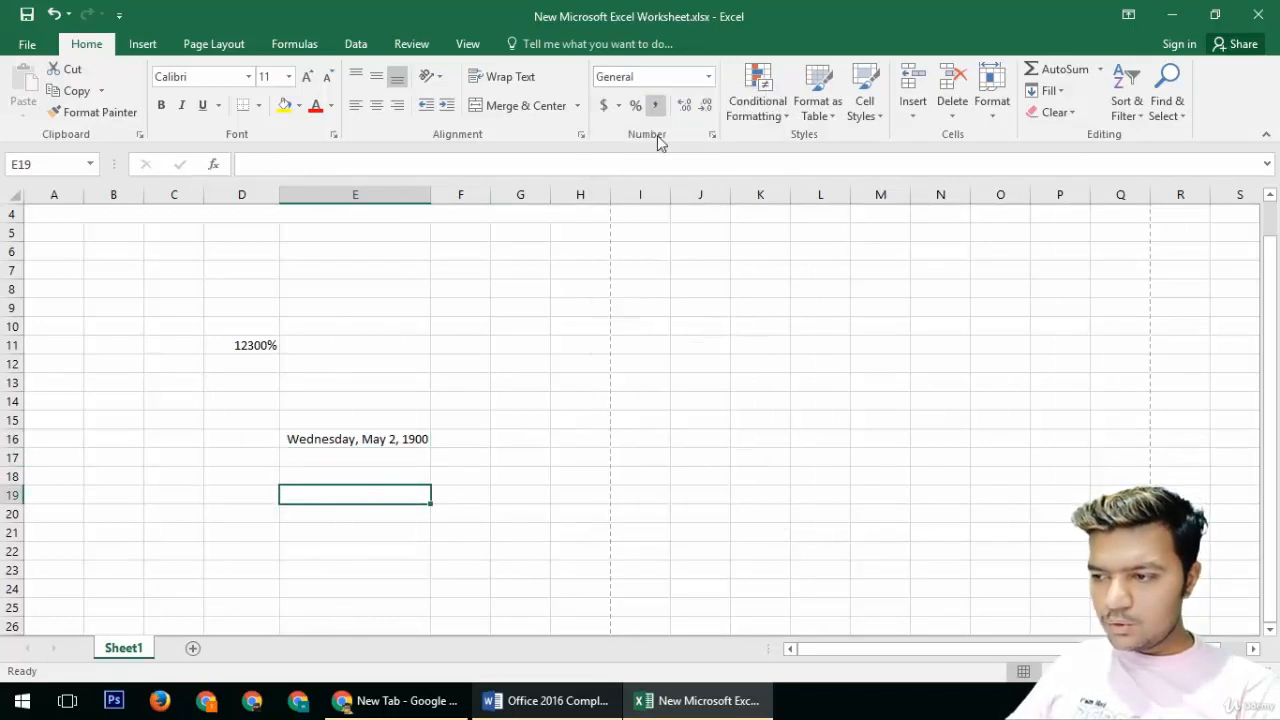
type("123")
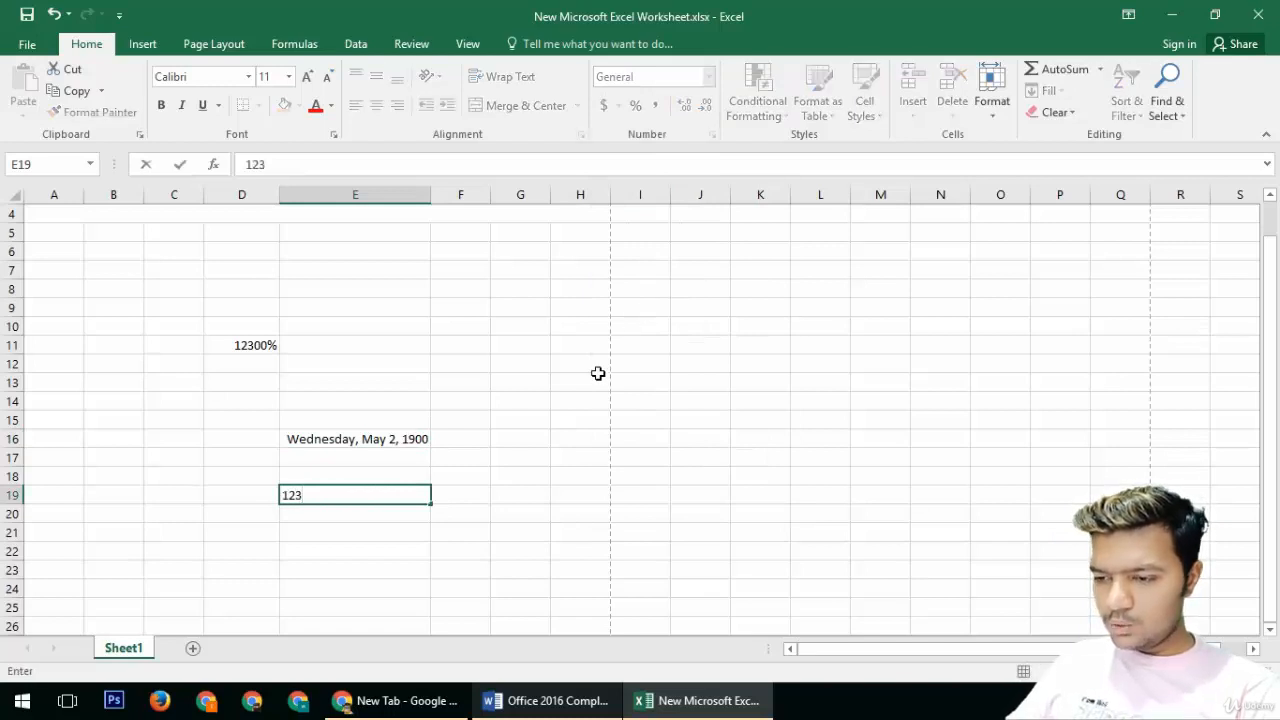
key("Return")
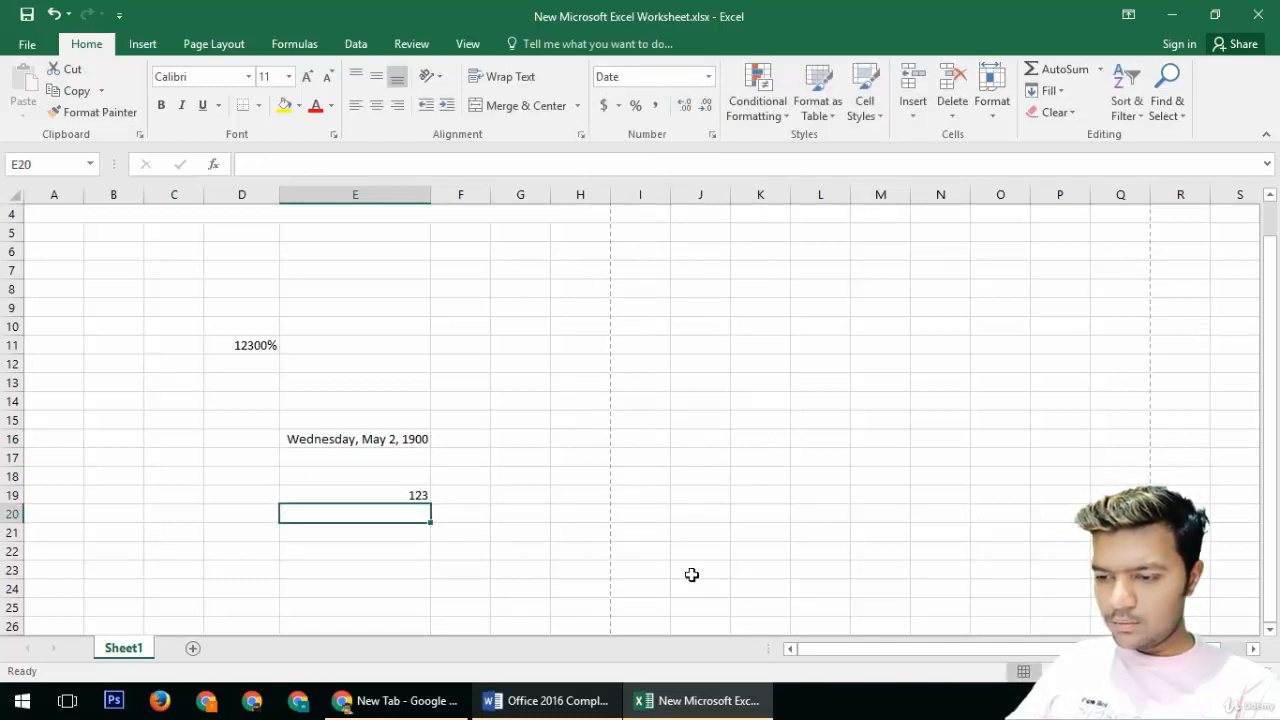
Step: Increase the number of decimal places shown in E19
left_click(421, 496)
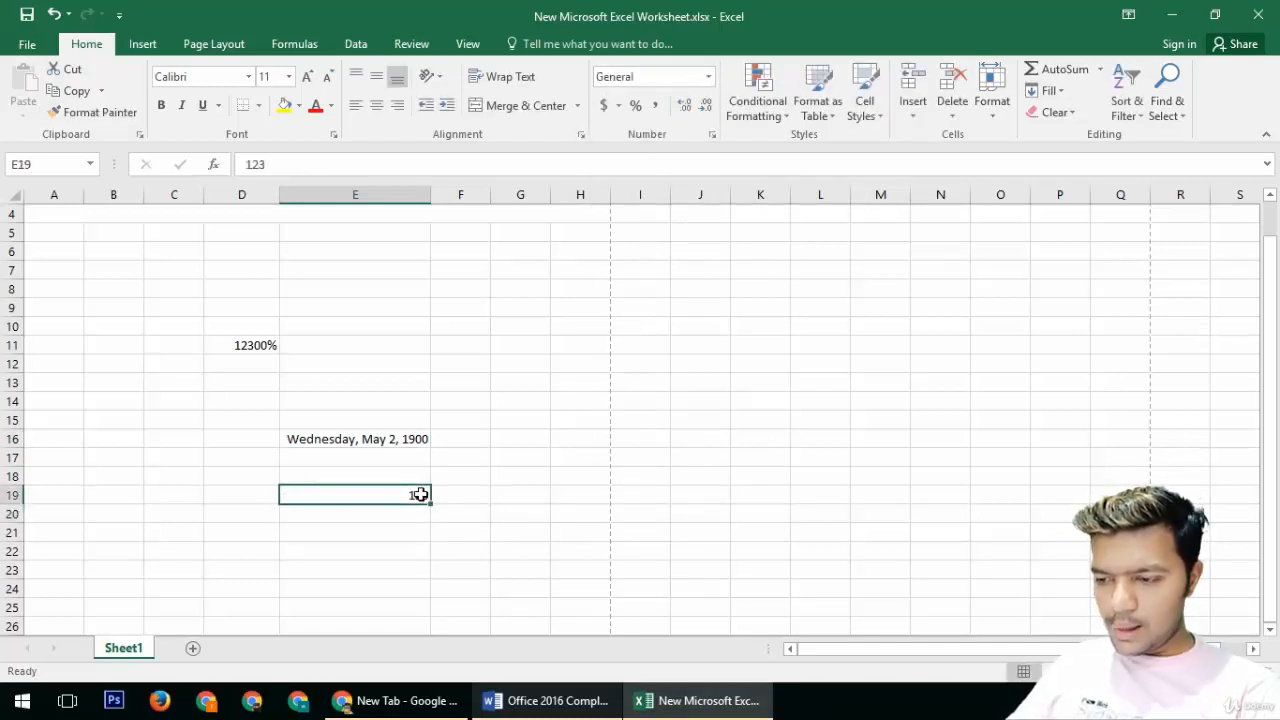
left_click(688, 110)
left_click(689, 111)
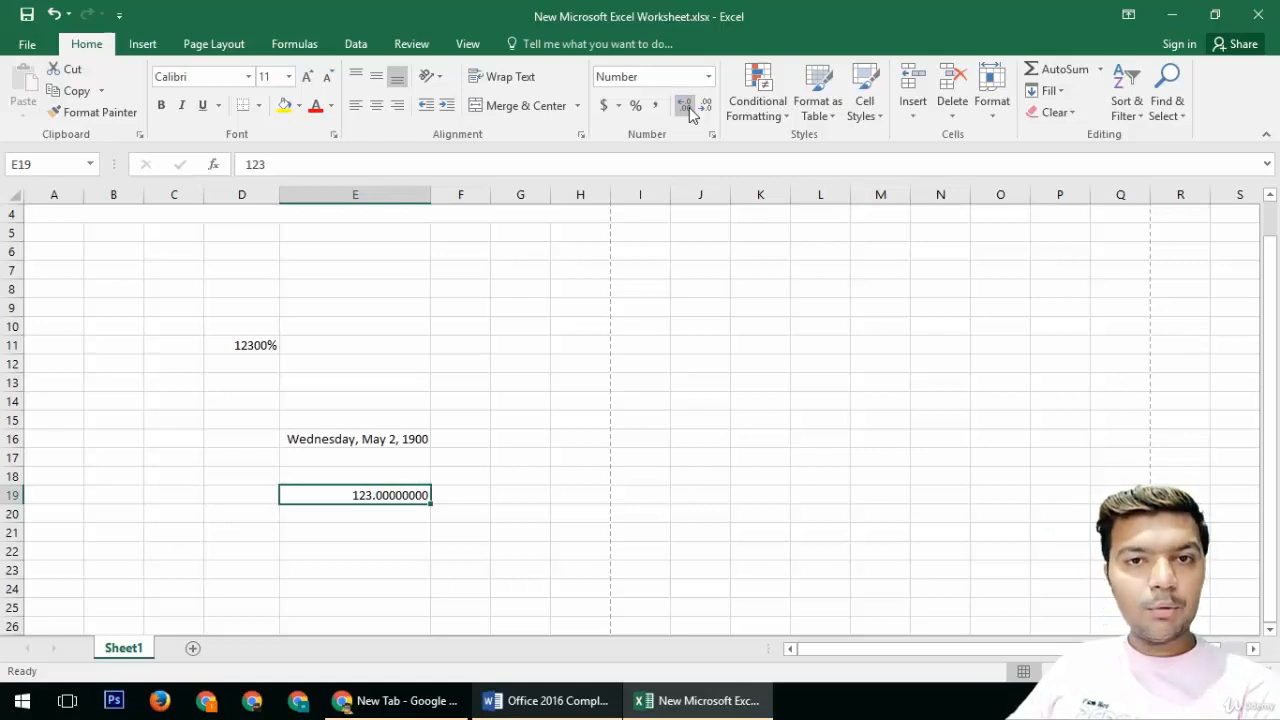
Step: Select D9 through F24 and clear their contents
left_click_drag(211, 303, 481, 597)
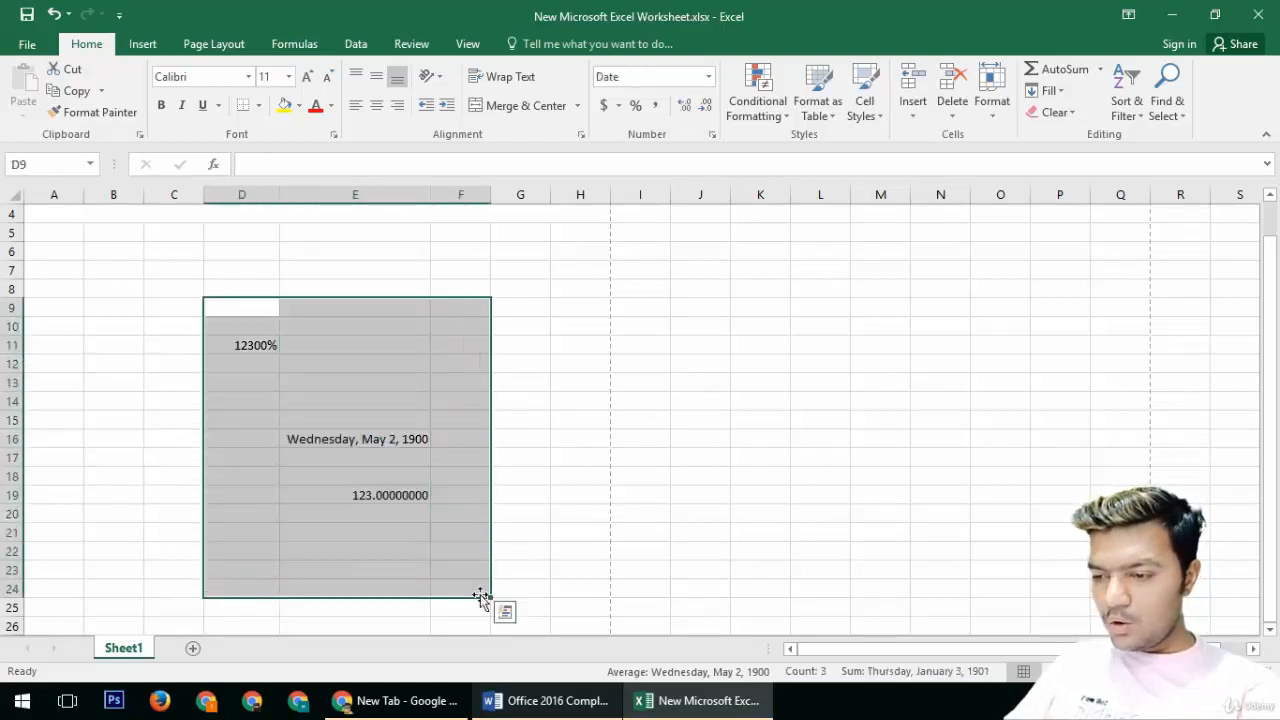
key("Delete")
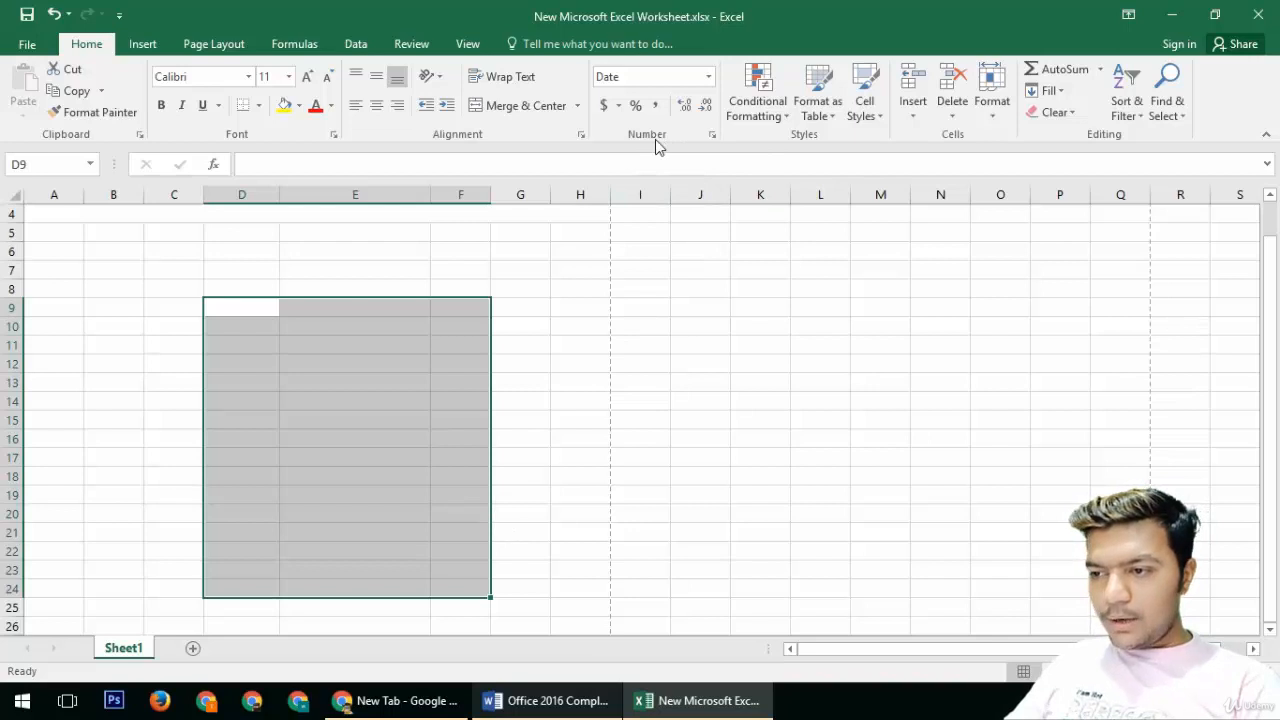
Step: Enter the letter a in cell E14
left_click(430, 78)
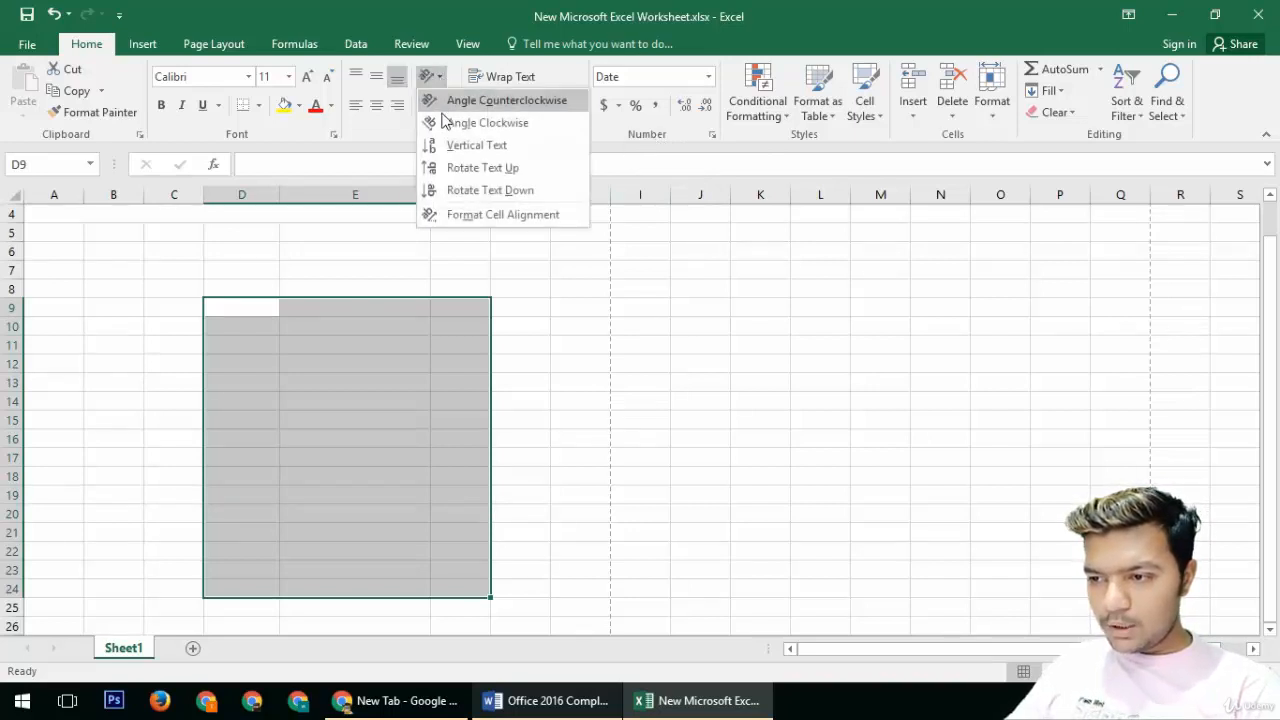
left_click(420, 400)
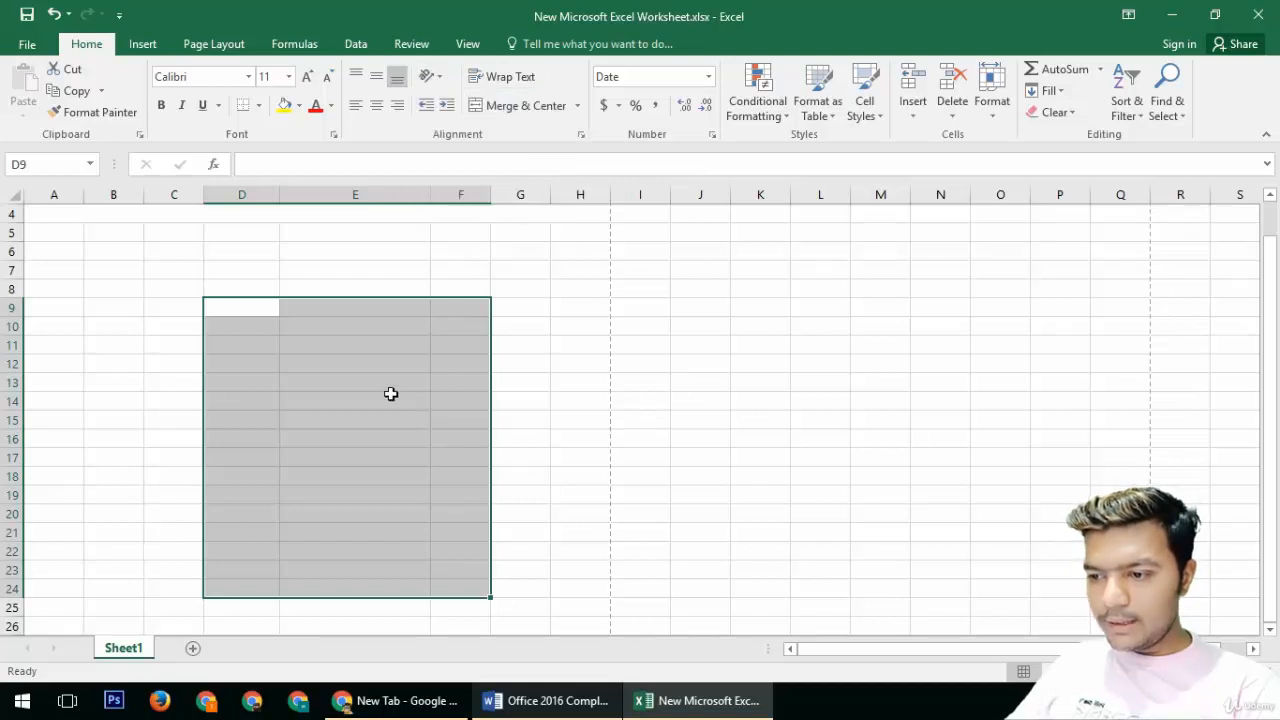
left_click(388, 397)
type("a")
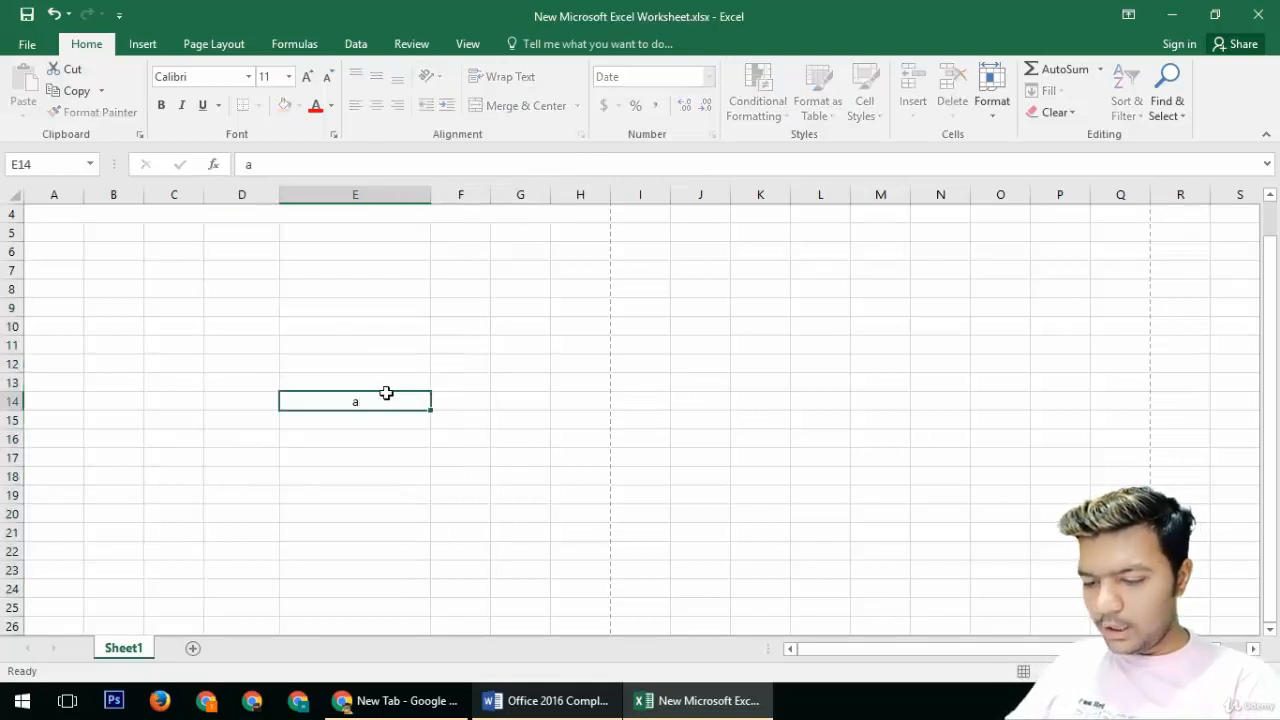
key("Return")
Step: Set E14's text orientation to Angle Clockwise and then to Rotate Text Up
left_click(388, 397)
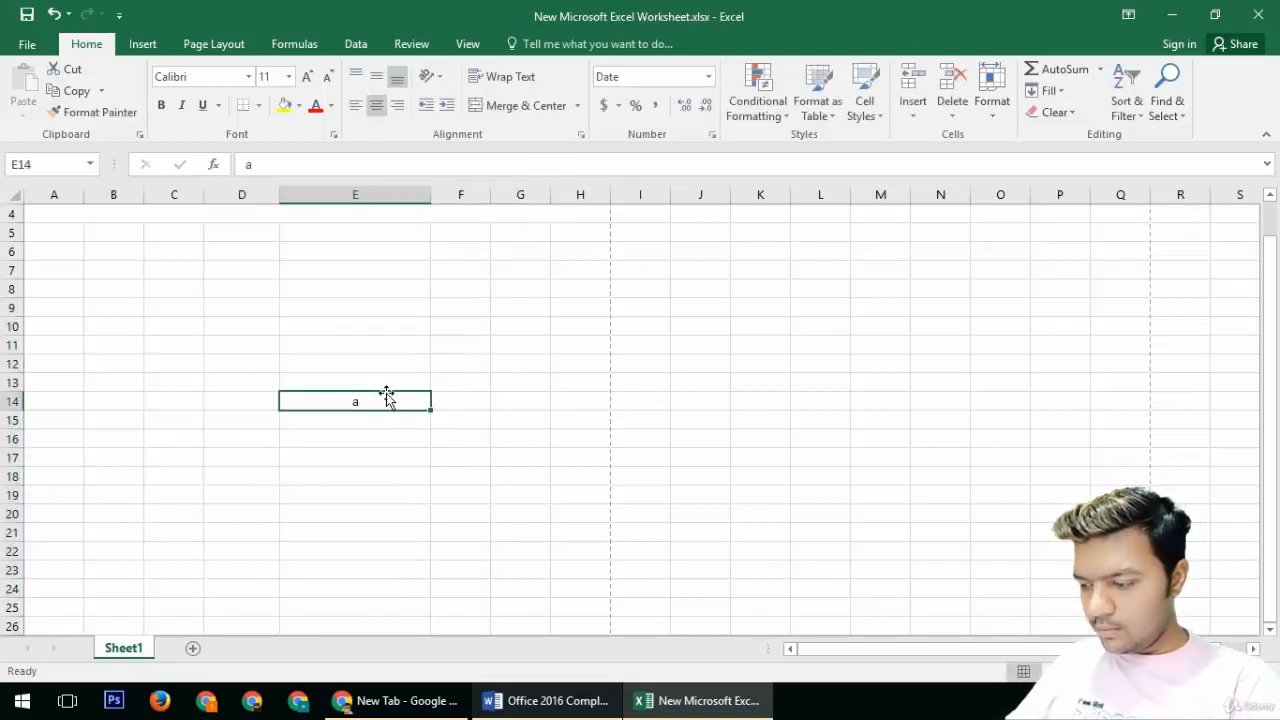
left_click(430, 76)
left_click(449, 124)
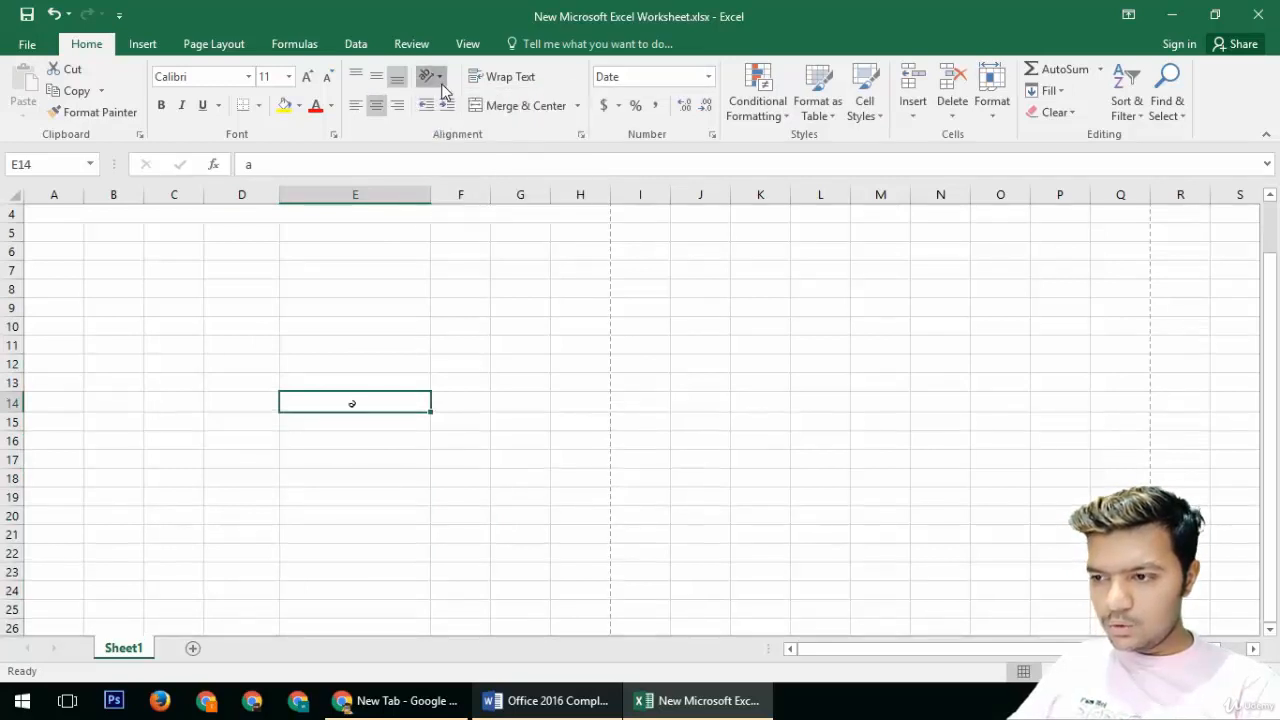
left_click(430, 76)
left_click(435, 168)
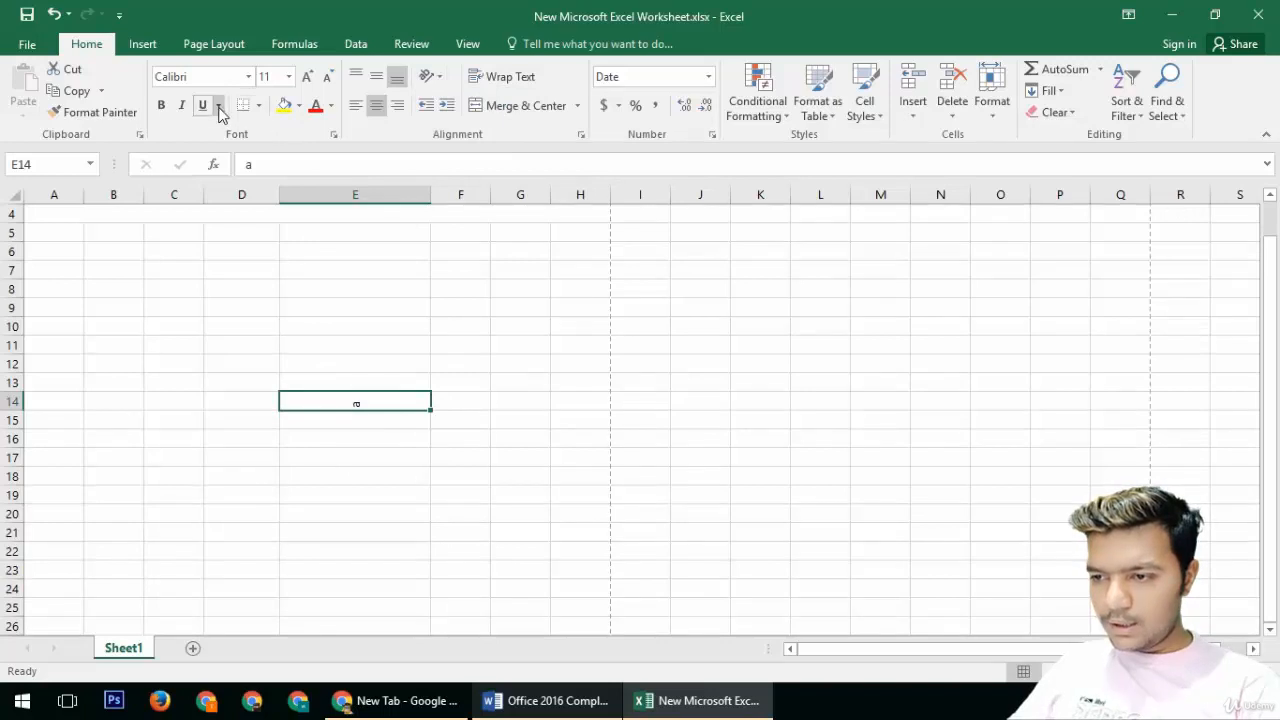
Step: Set the font size of cell E14 to 72
left_click(288, 77)
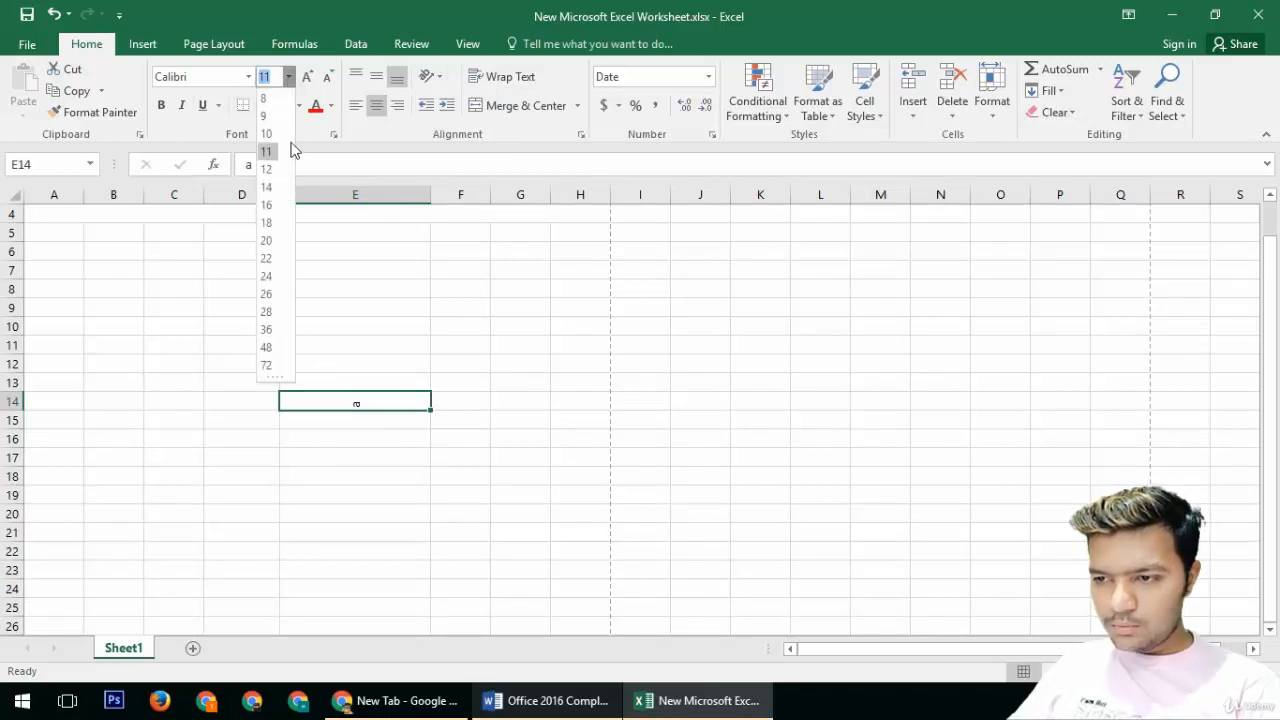
left_click(272, 367)
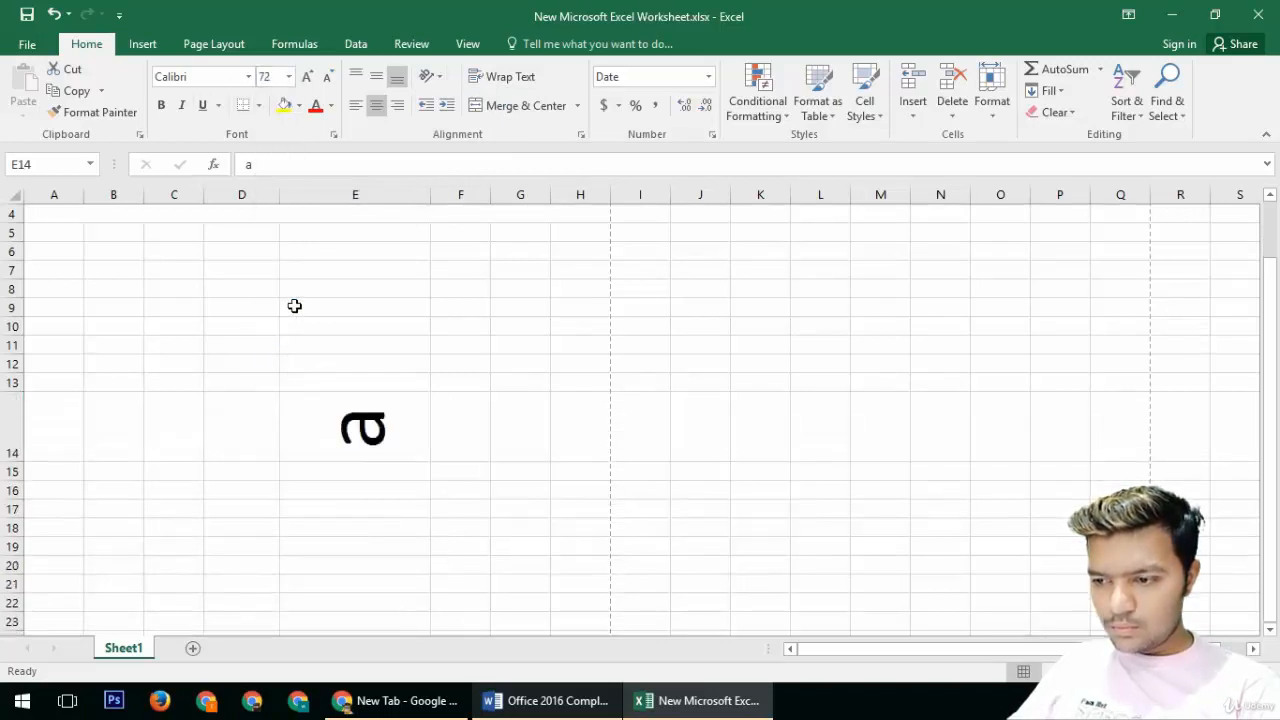
Step: Reset E14's text orientation back to horizontal
left_click(444, 76)
left_click(440, 148)
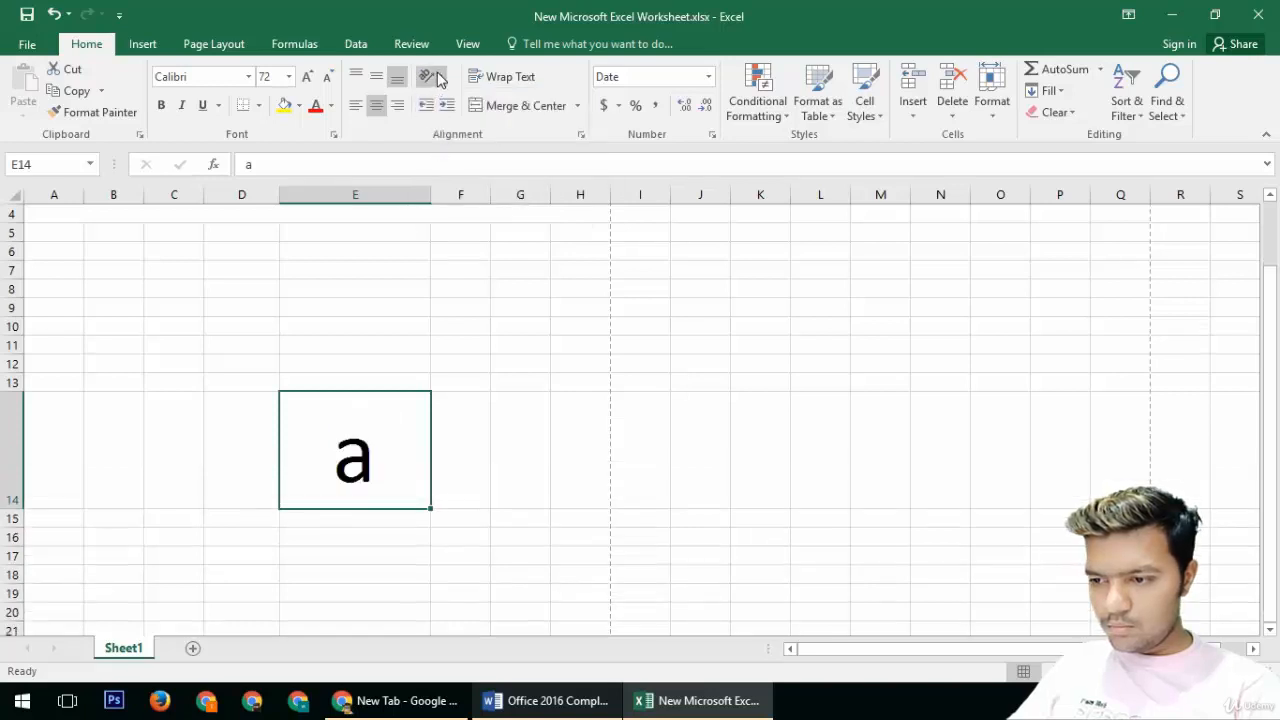
left_click(437, 78)
left_click(546, 314)
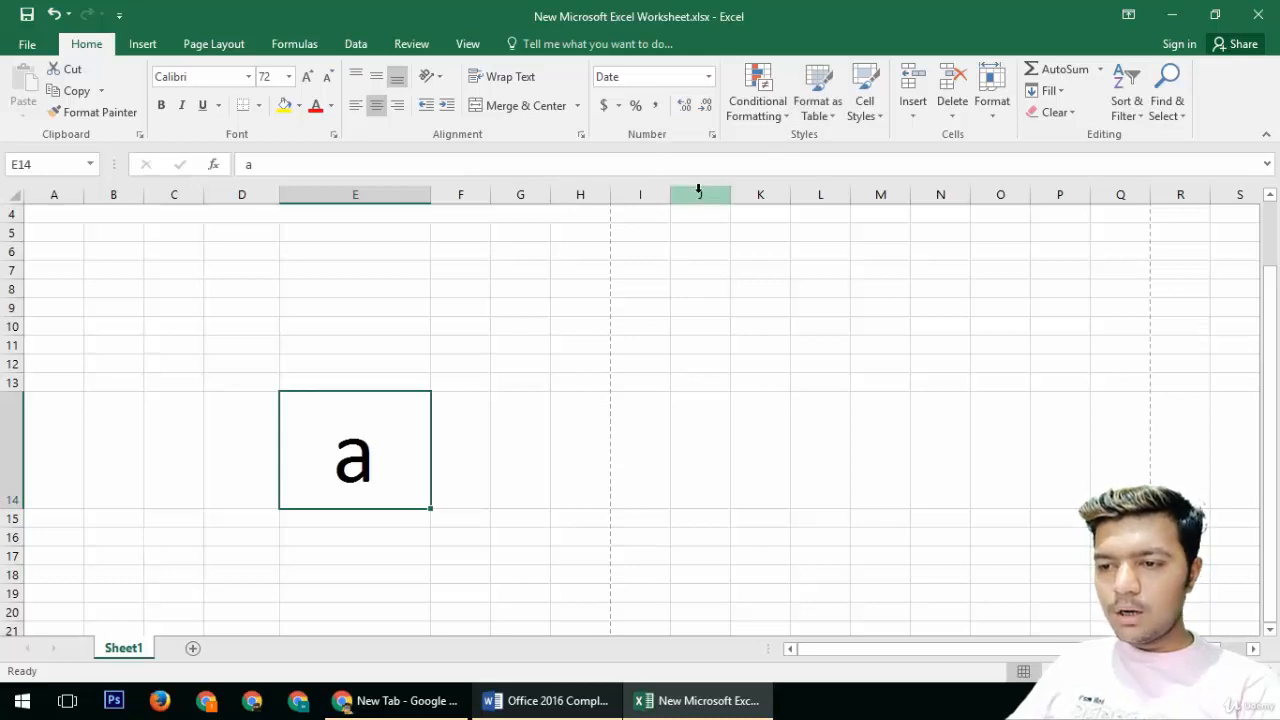
Step: Apply a gradient fill data bar conditional format to cell E14
left_click(753, 112)
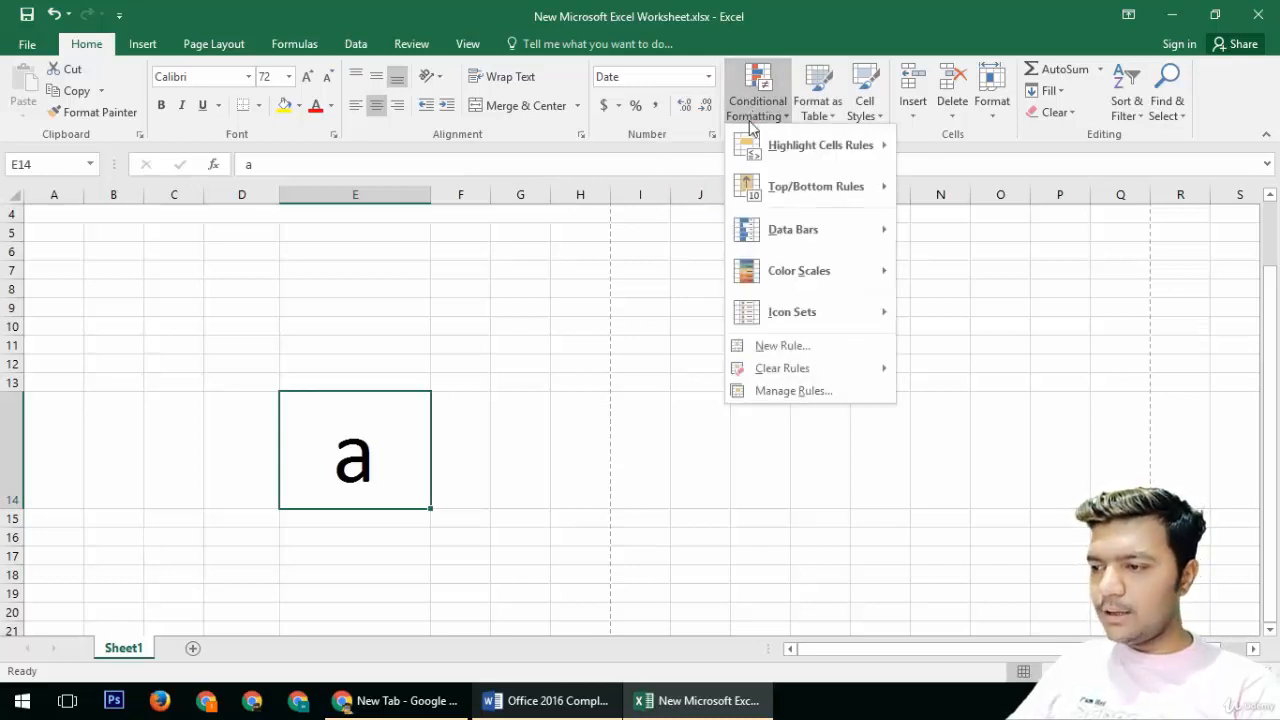
mouse_move(826, 240)
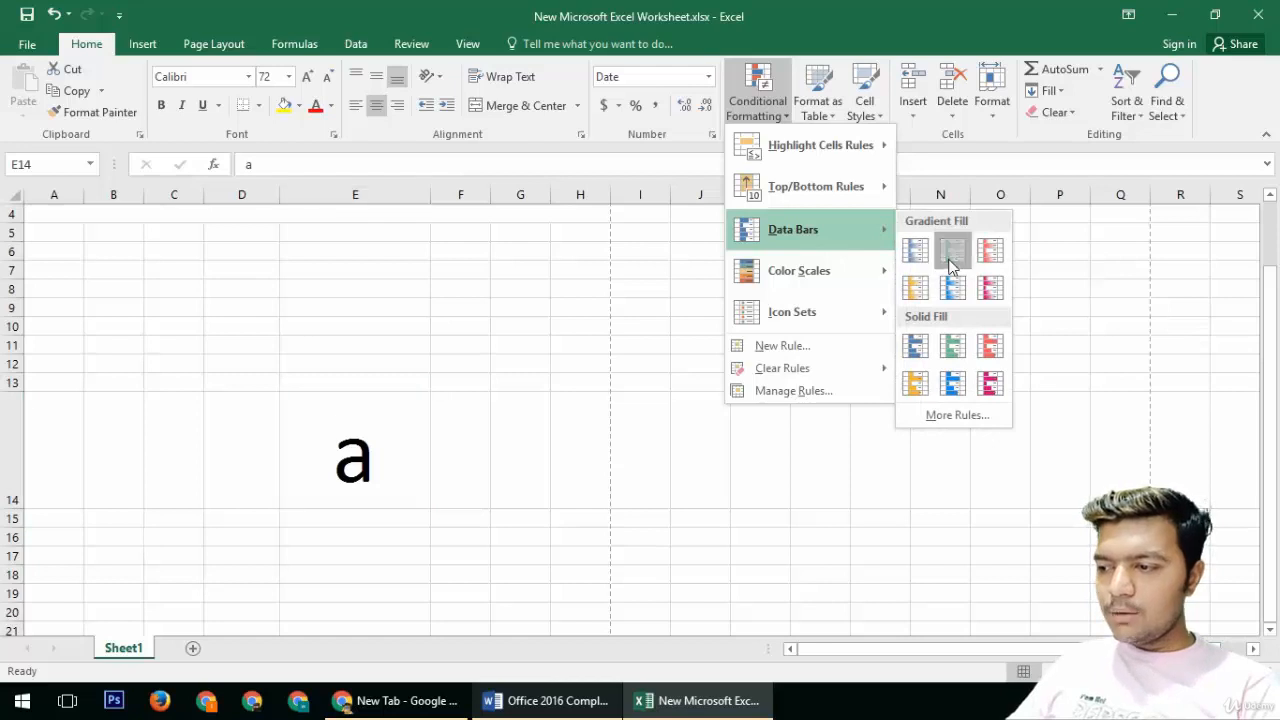
left_click(953, 250)
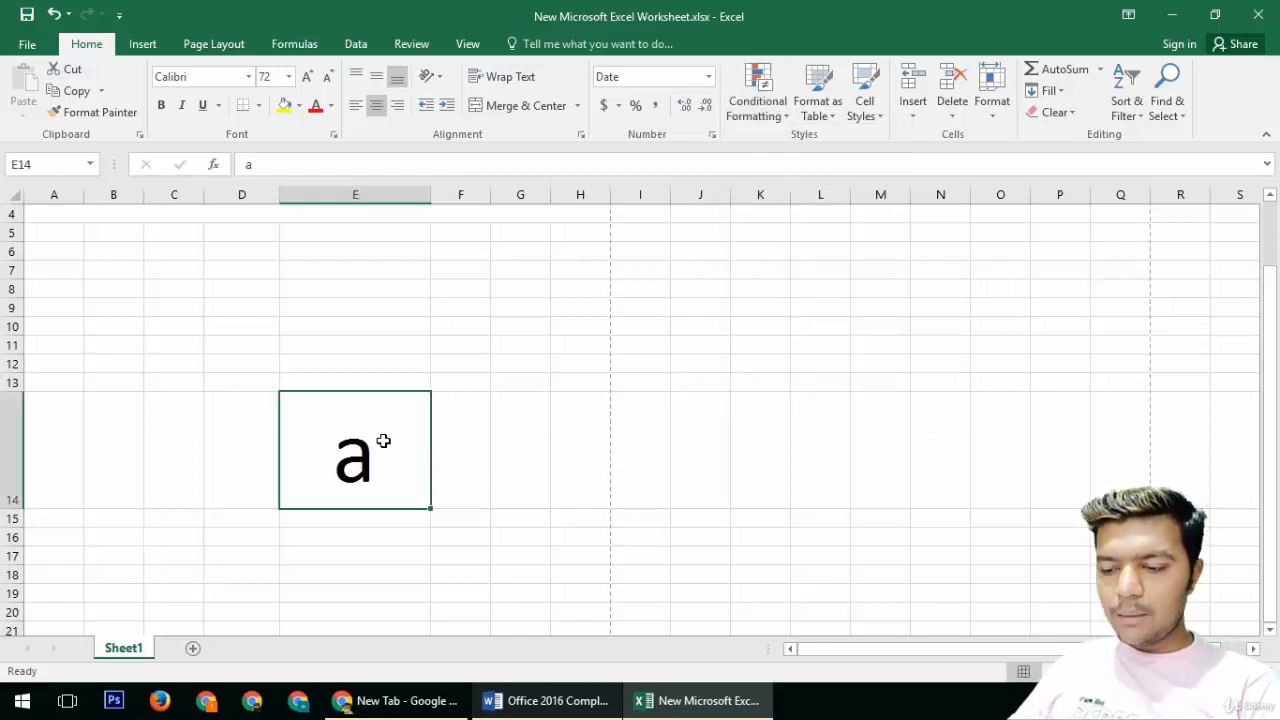
Step: Create a new blank workbook
key("ctrl+n")
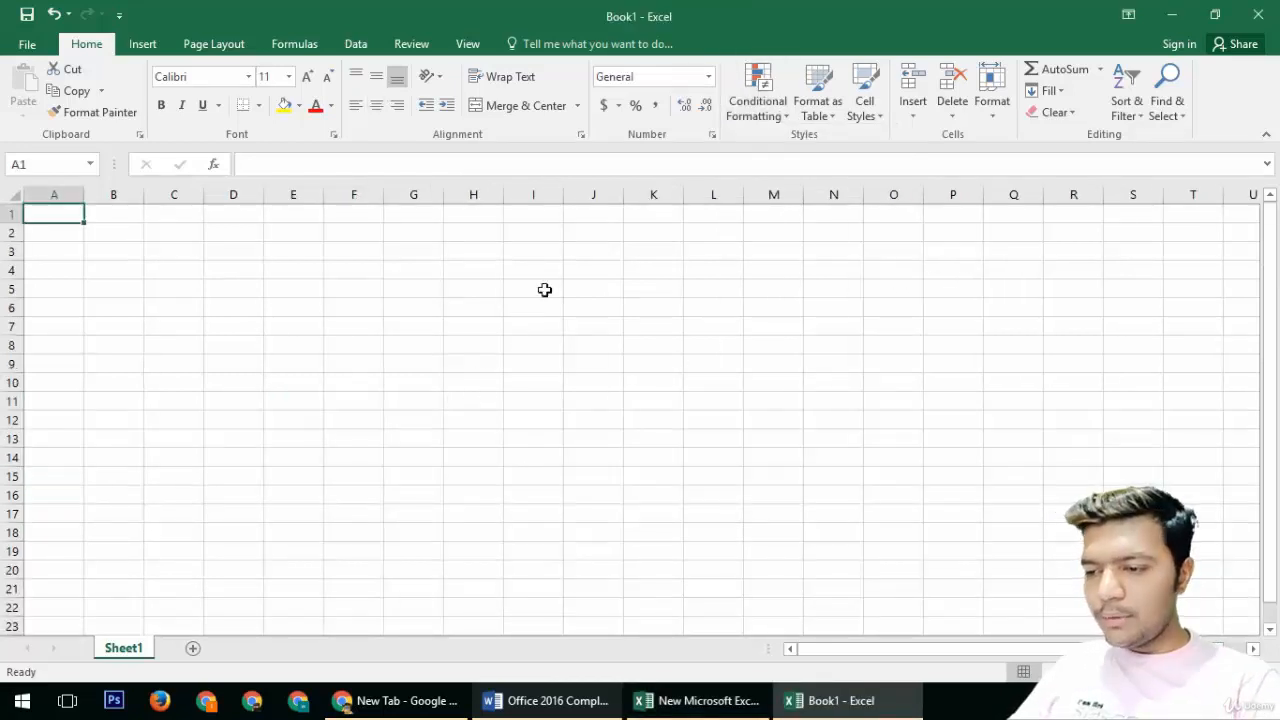
Step: Examine the conditional formatting options for Greater Than highlight rules and data bars
left_click(754, 112)
mouse_move(843, 150)
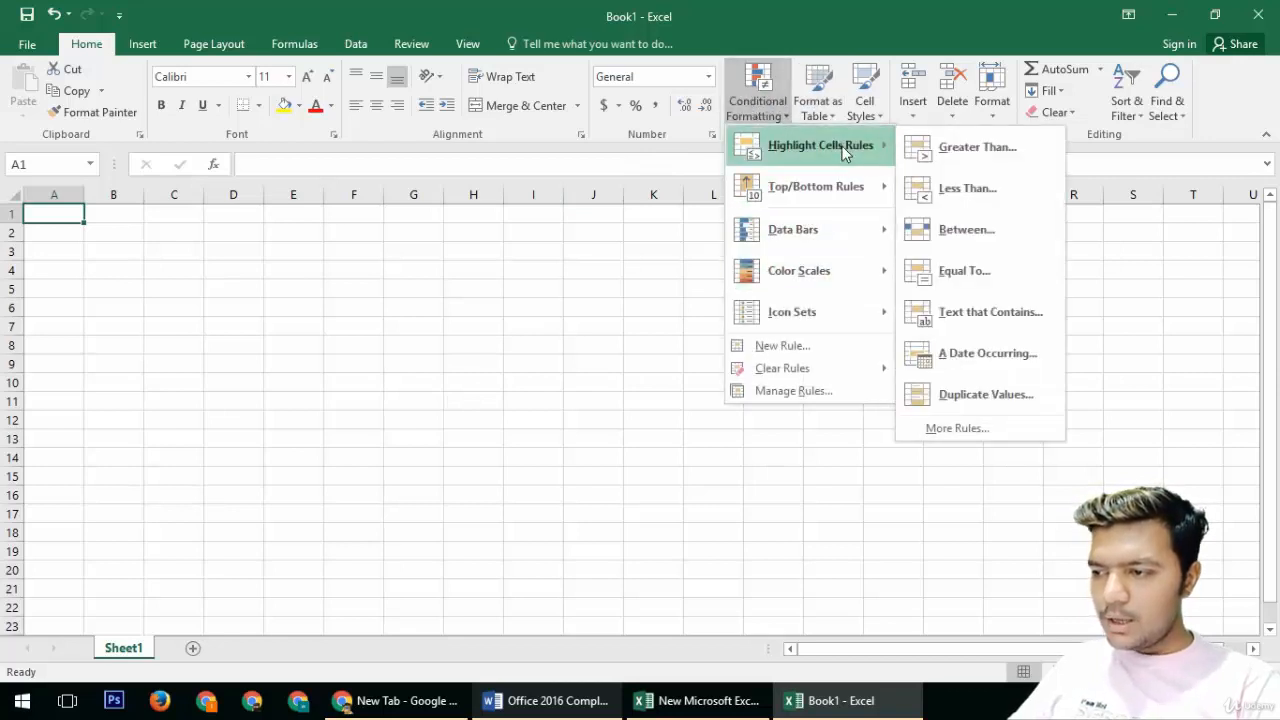
left_click(962, 147)
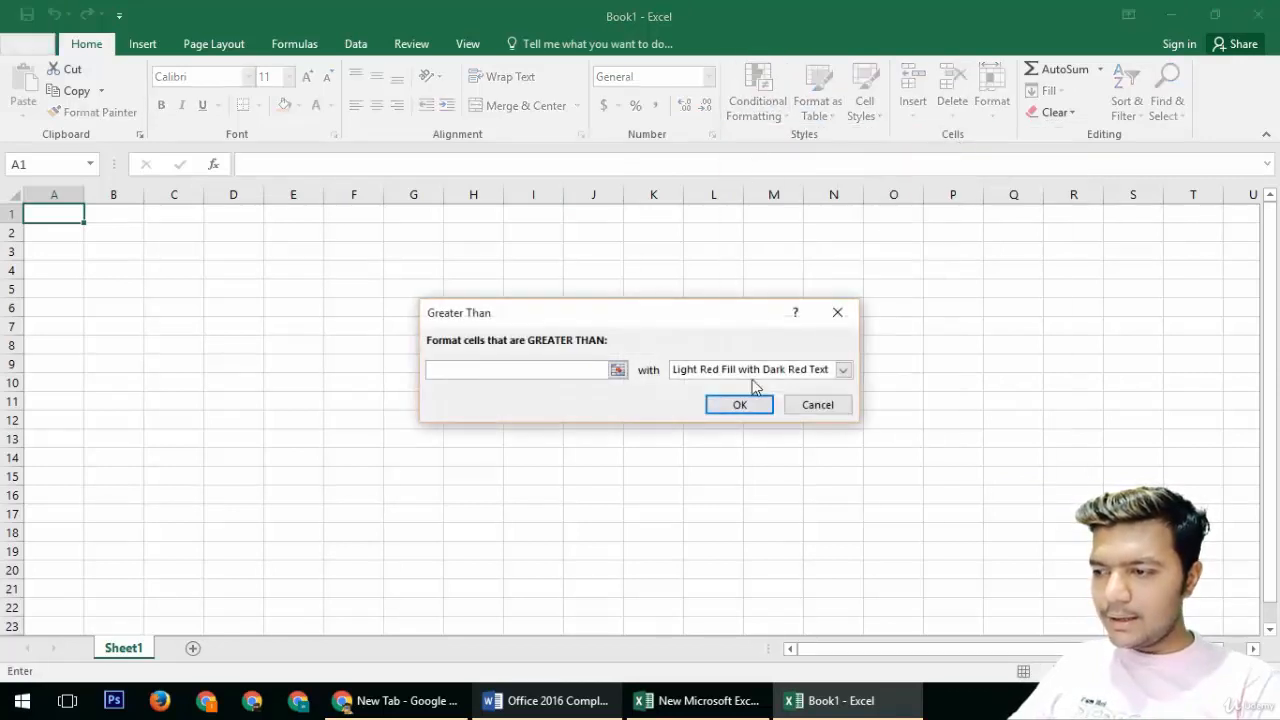
left_click(795, 405)
left_click(771, 117)
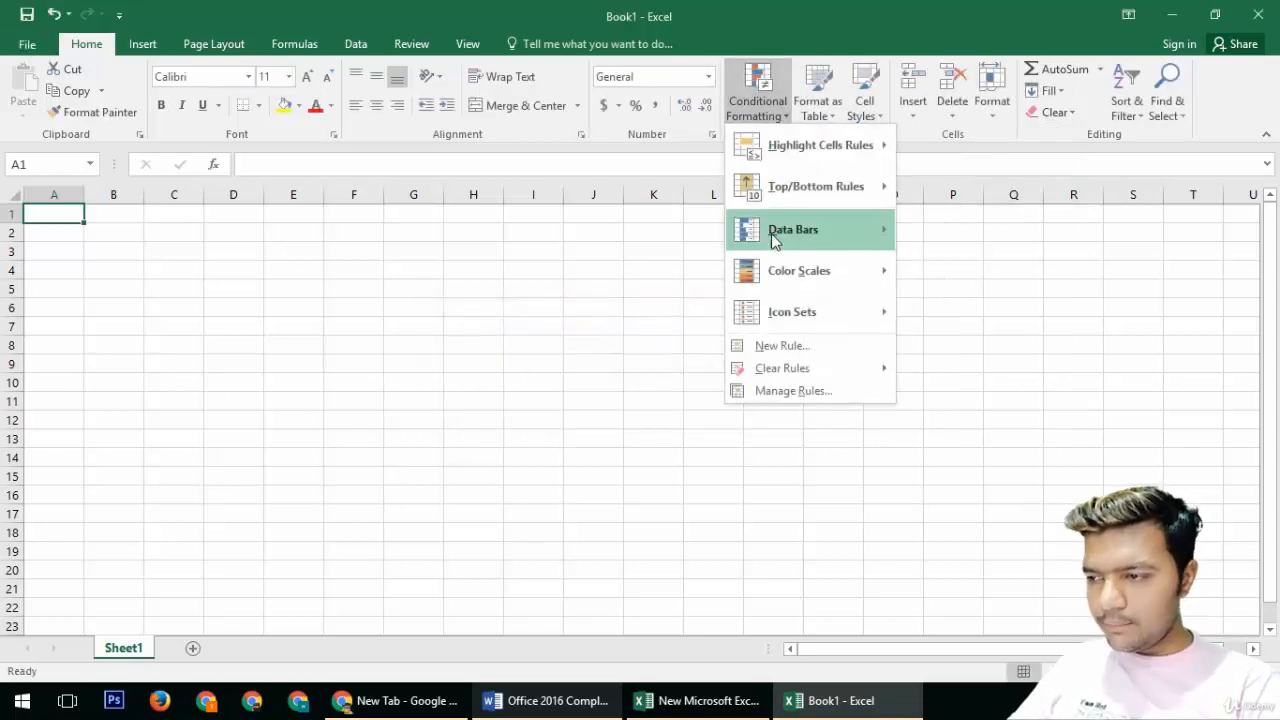
mouse_move(835, 234)
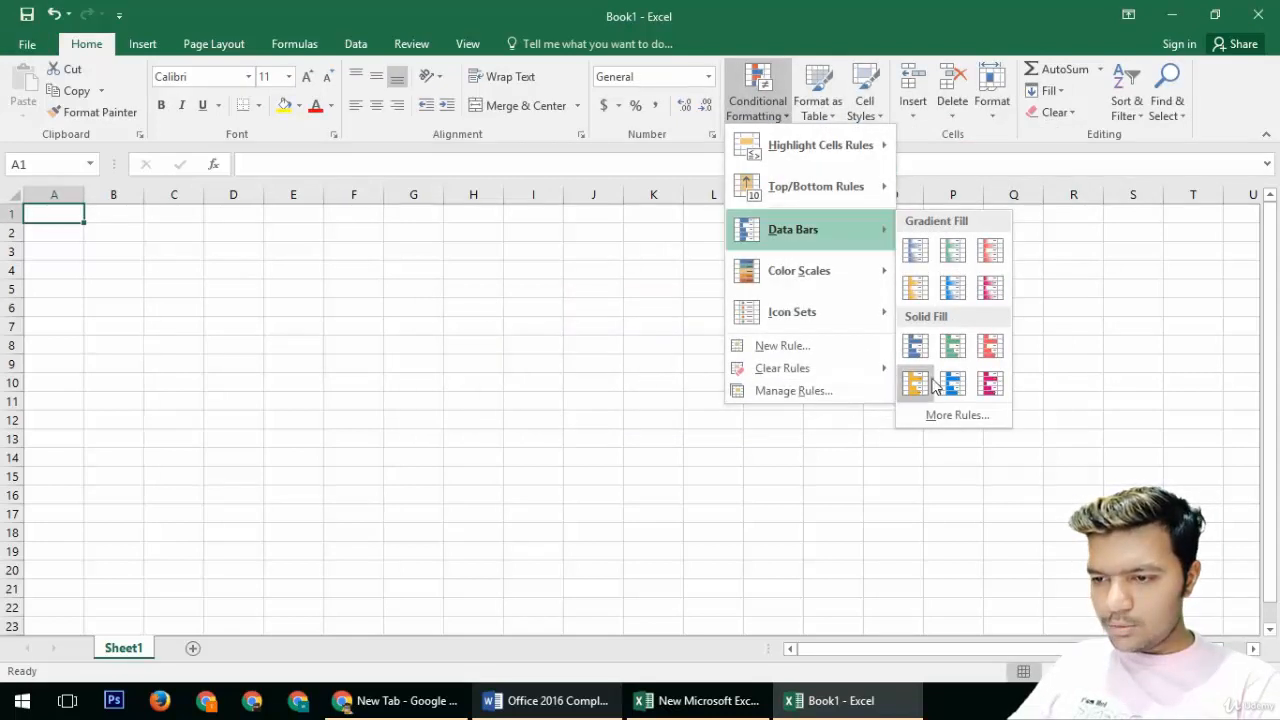
left_click(710, 362)
left_click(153, 421)
left_click(73, 219)
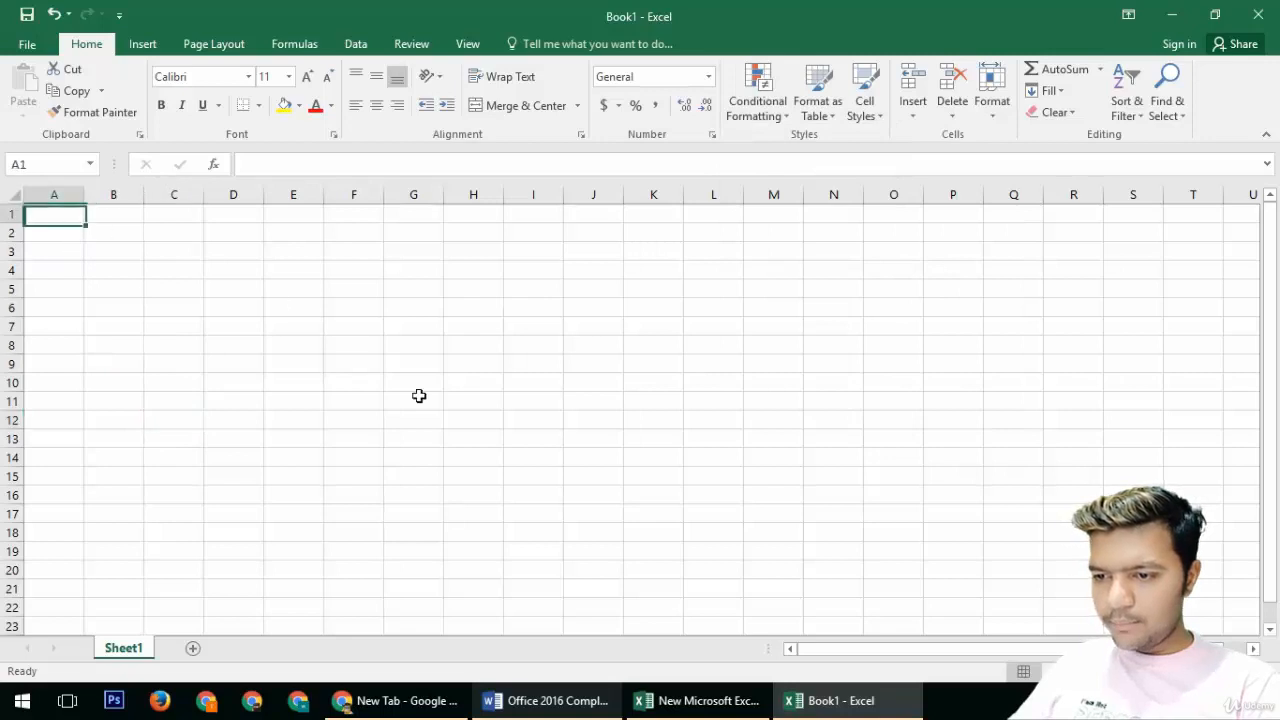
Step: Select A1 through J20 and apply a three-shape icon set conditional format
left_click_drag(55, 214, 602, 570)
left_click(765, 105)
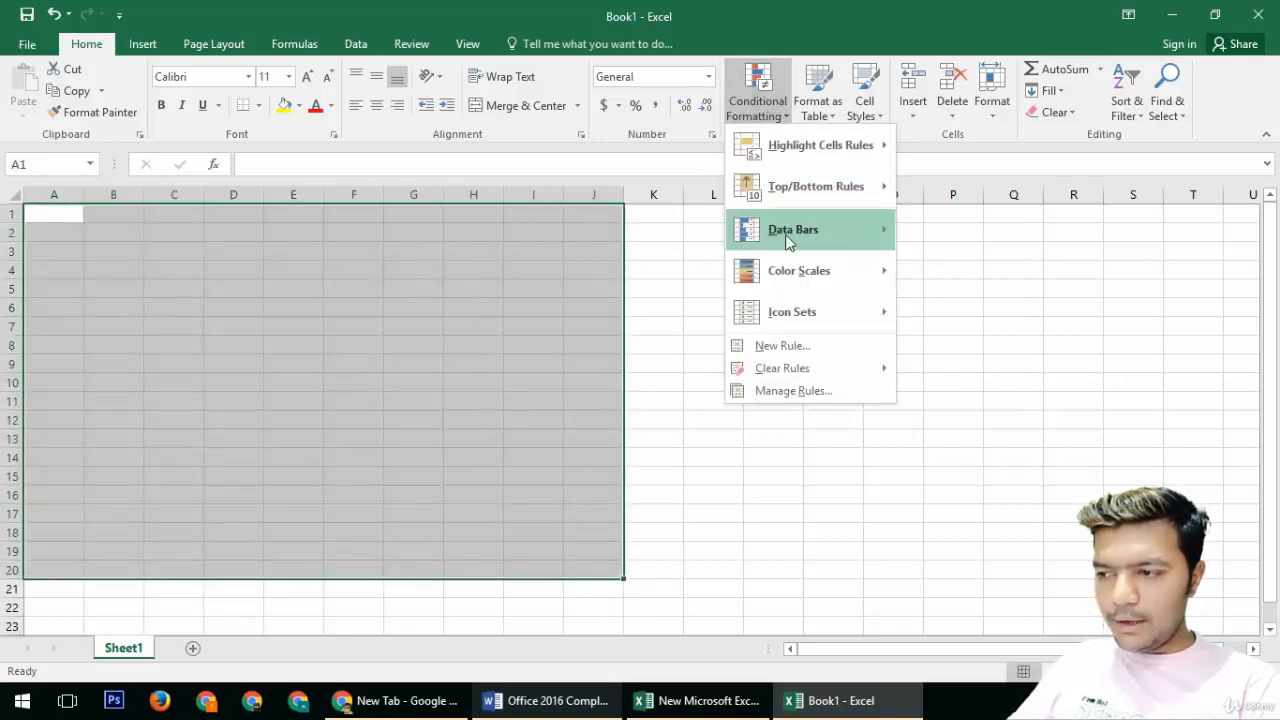
mouse_move(795, 272)
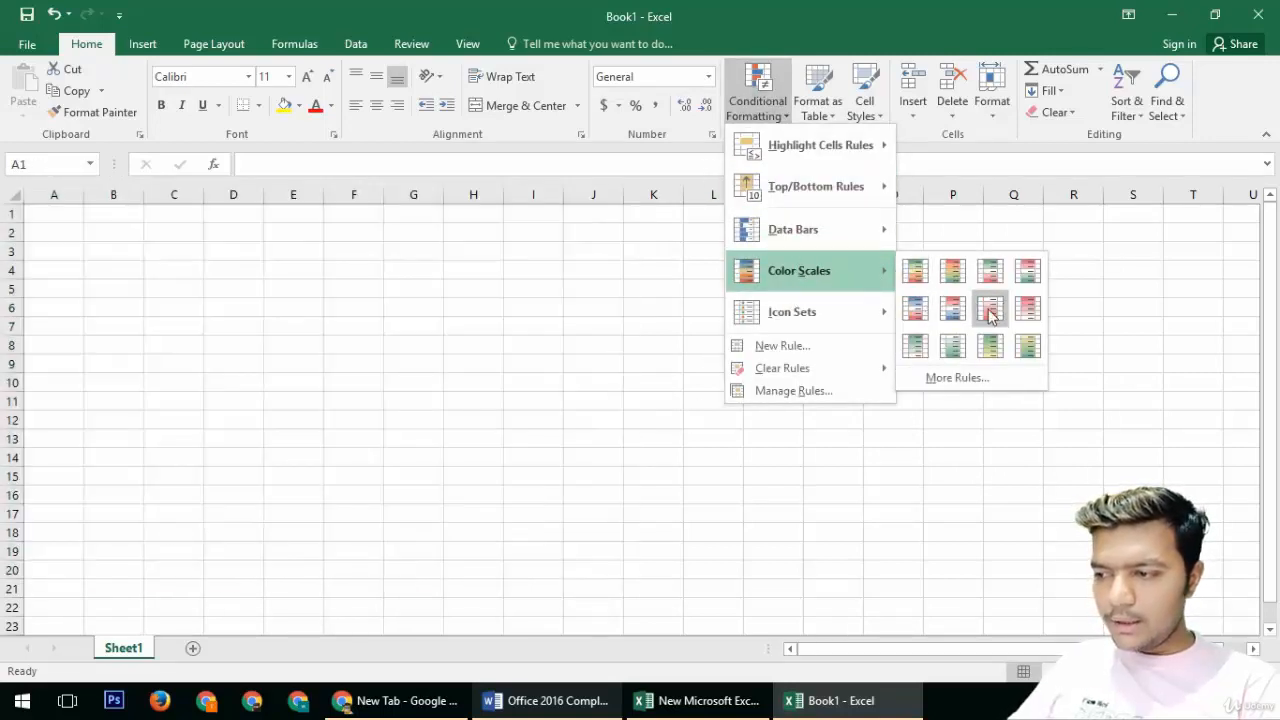
mouse_move(795, 312)
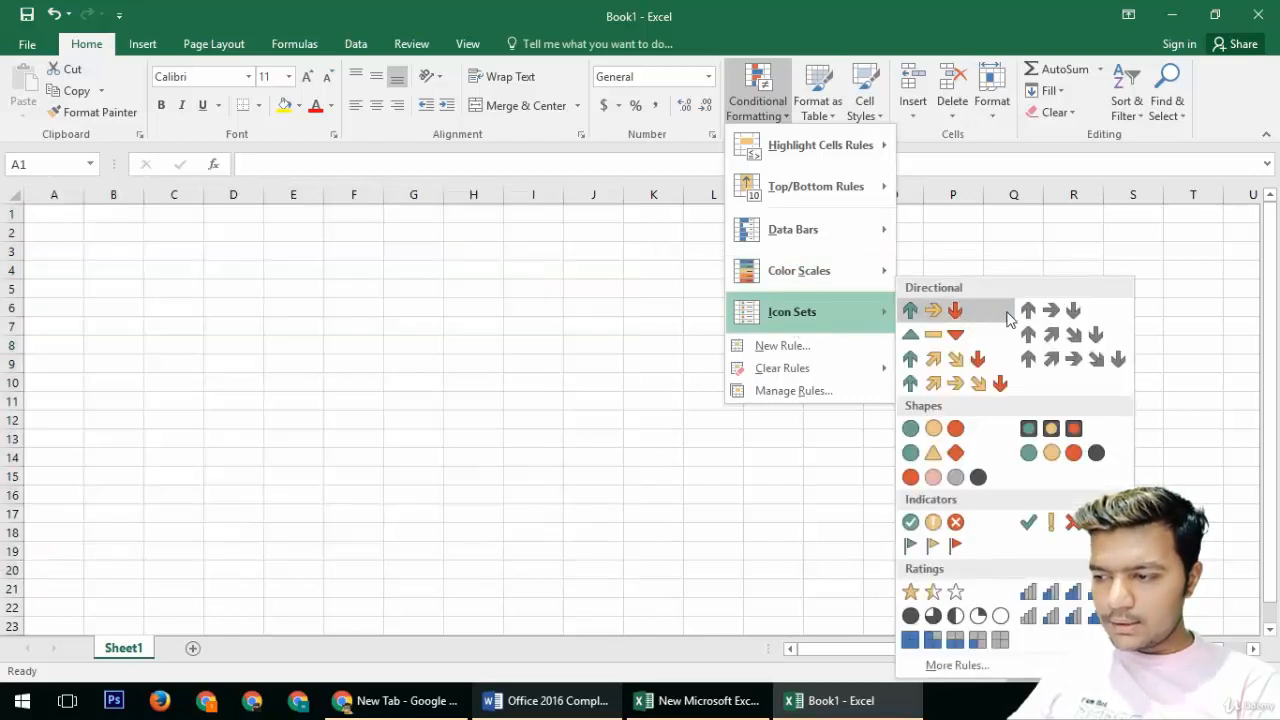
left_click(933, 429)
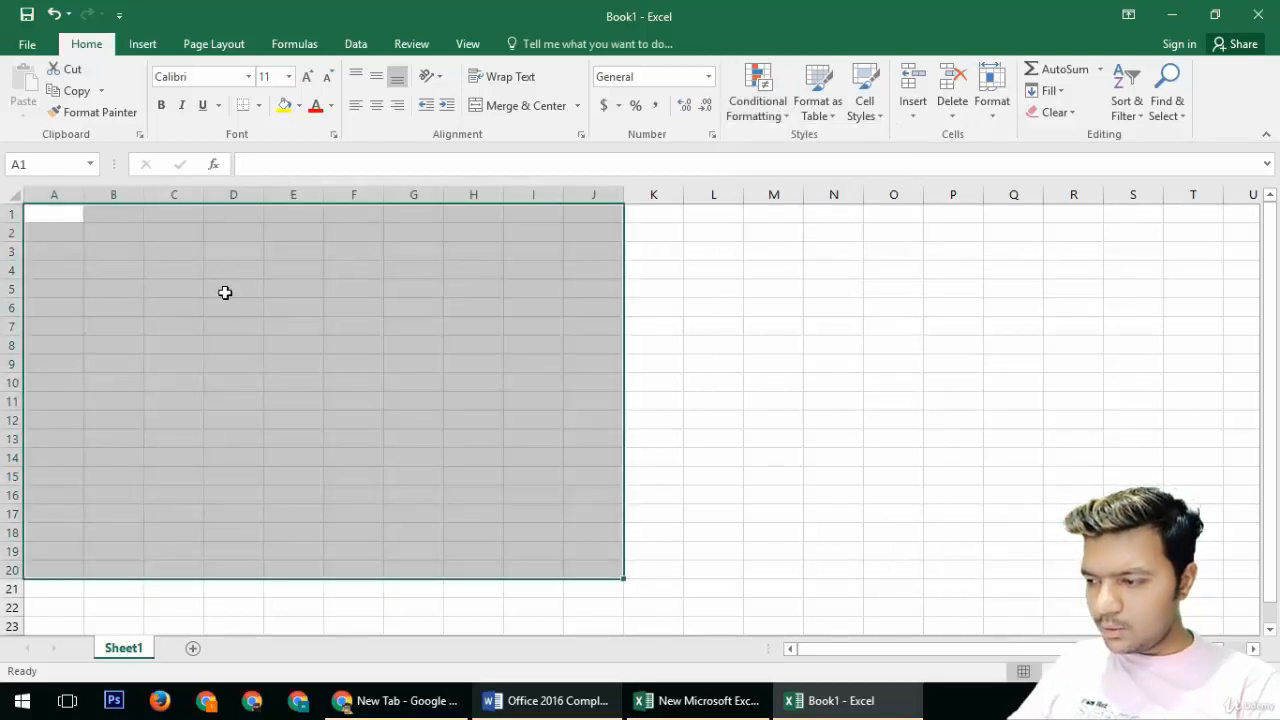
Step: Apply a color scale conditional format to cell I14
left_click_drag(225, 292, 506, 466)
left_click(520, 460)
left_click(757, 90)
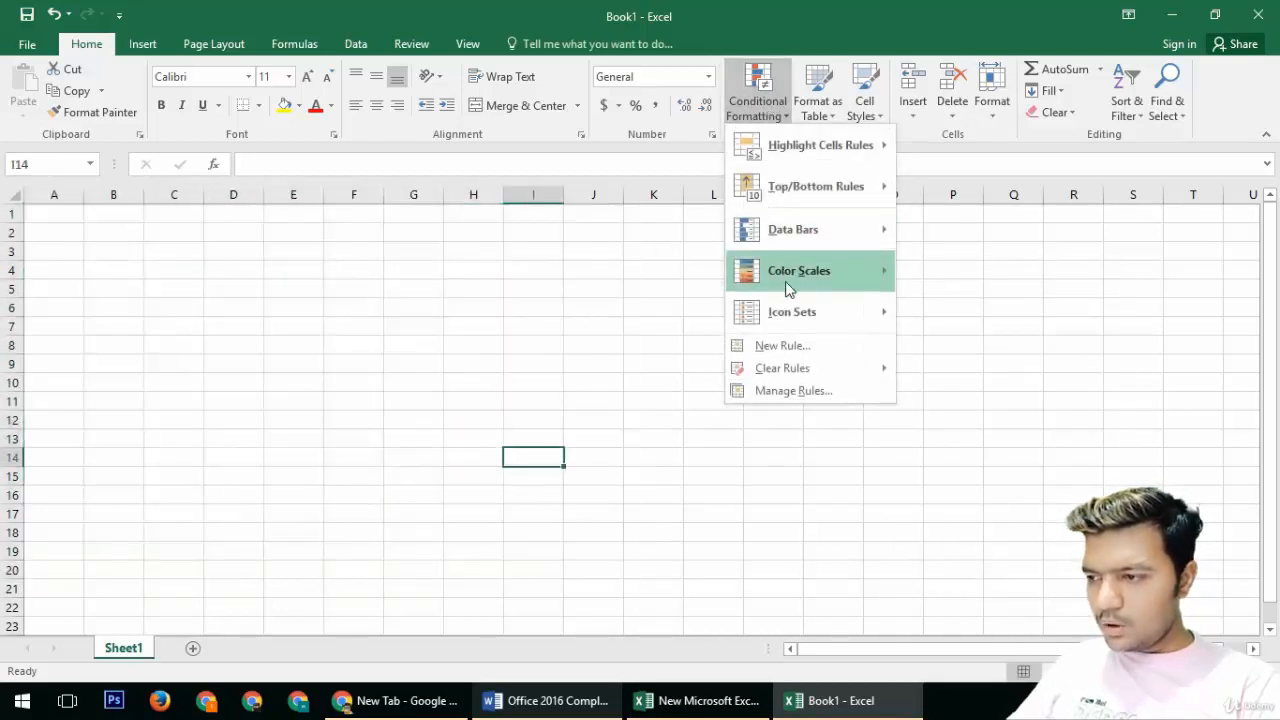
mouse_move(803, 306)
left_click(953, 310)
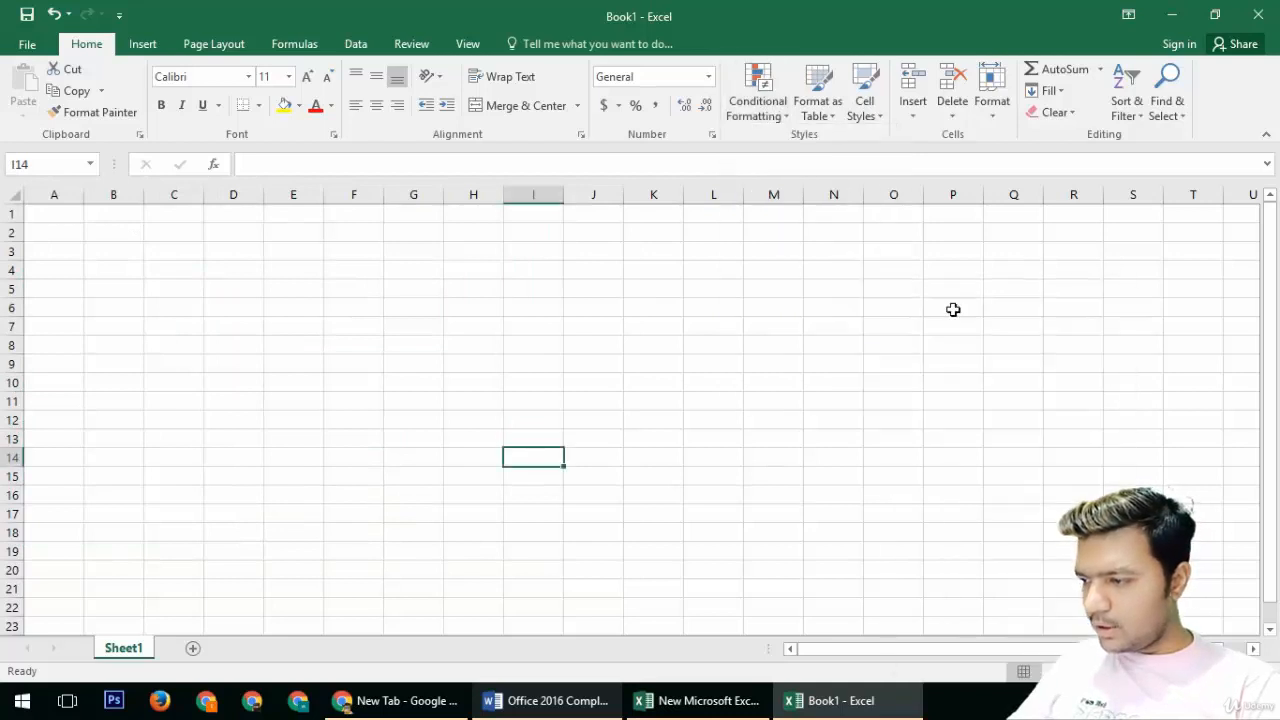
left_click(347, 357)
right_click(331, 371)
key("Escape")
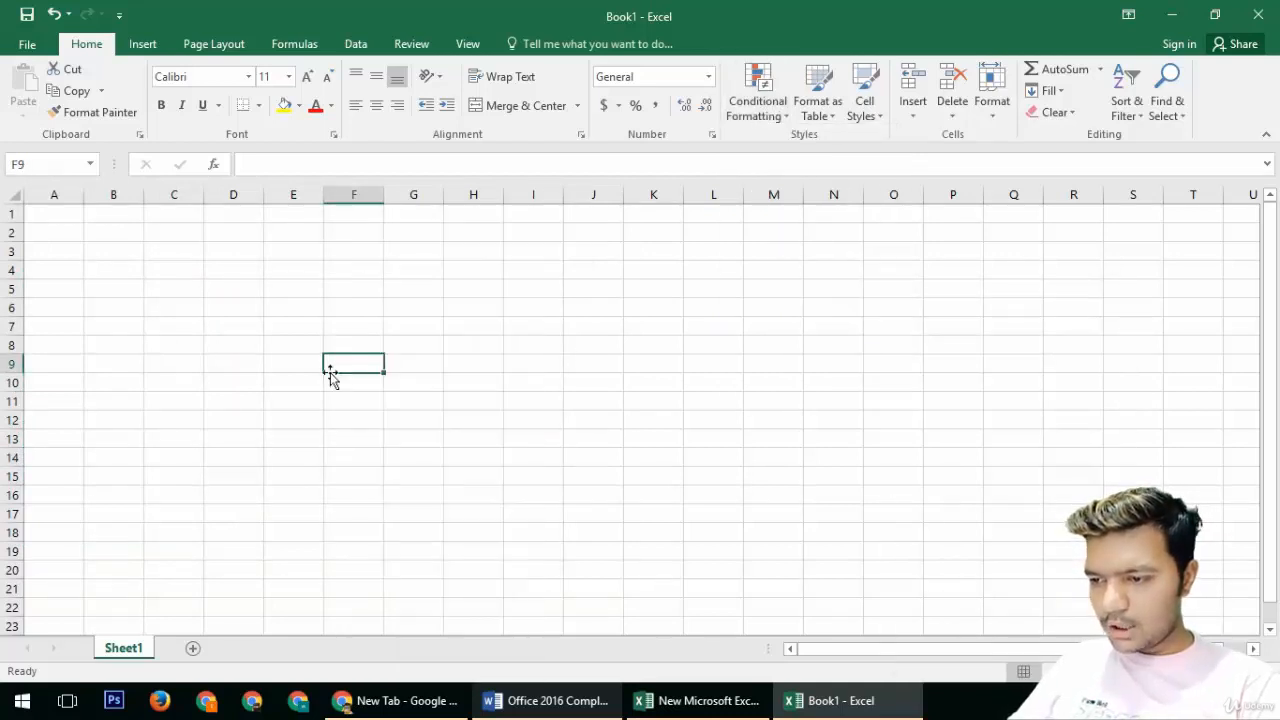
left_click_drag(331, 373, 393, 391)
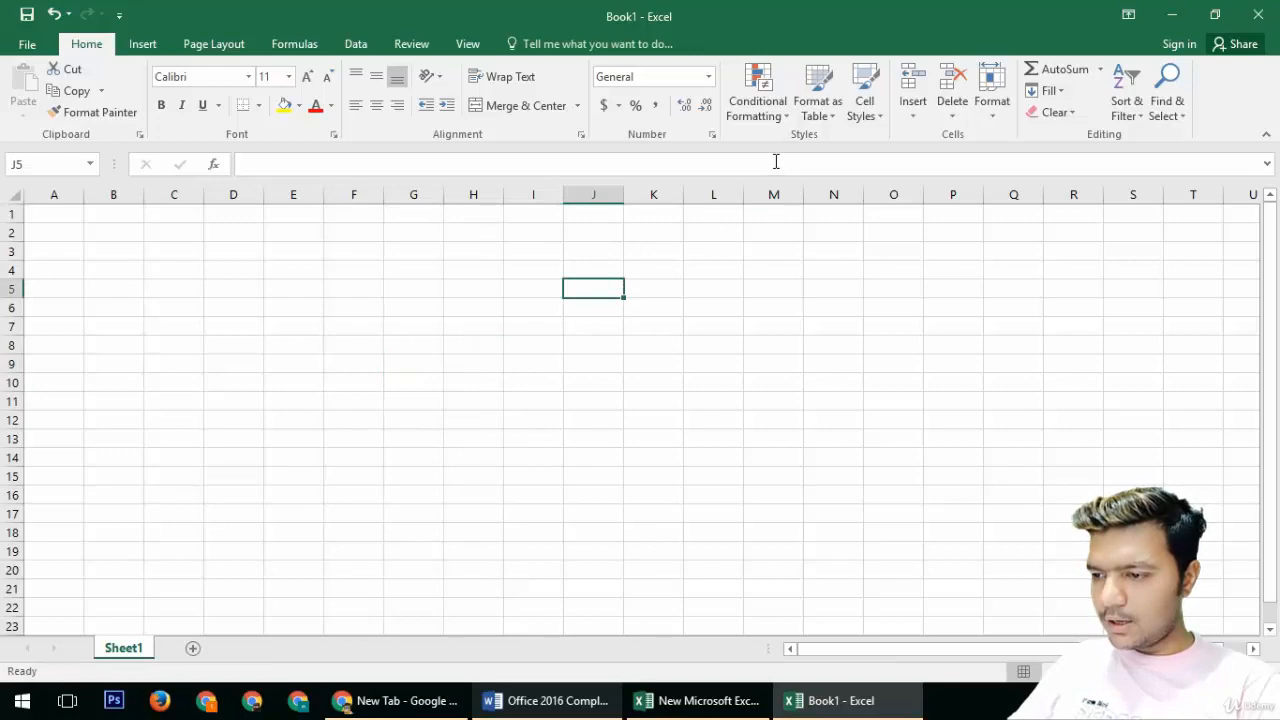
Step: Format cell J5 as a medium-style table, then undo the table creation
left_click(816, 110)
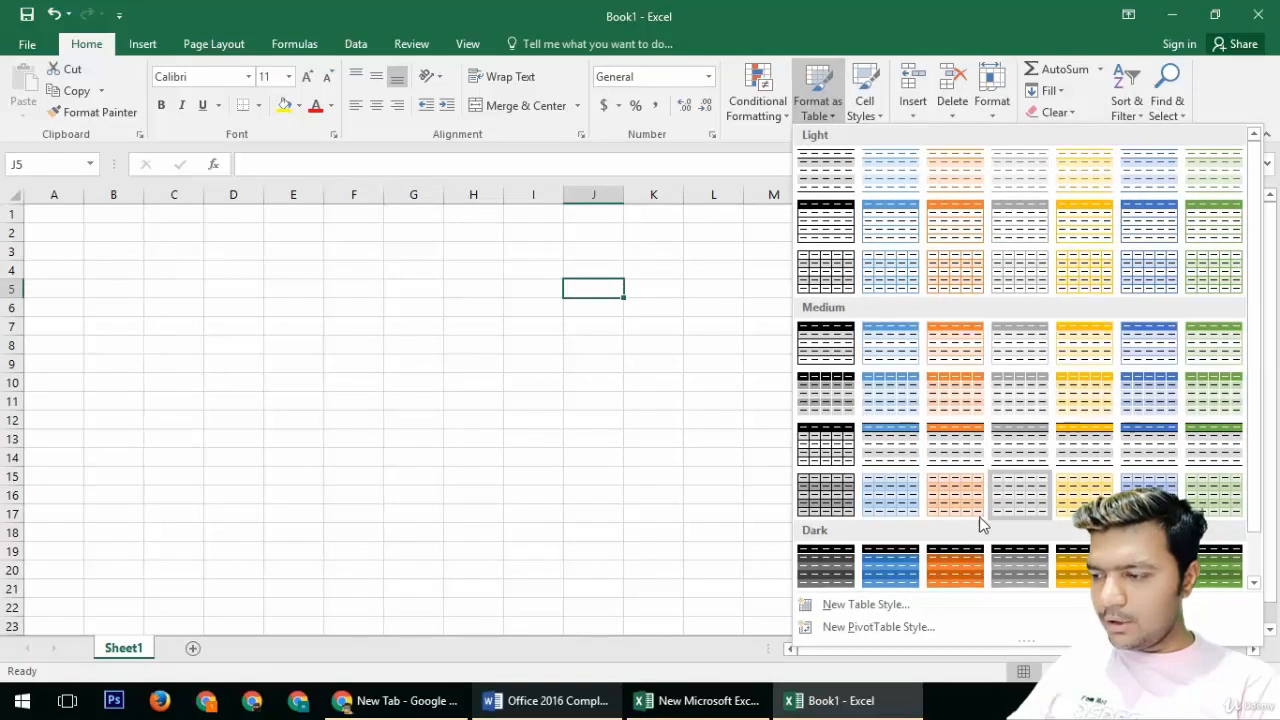
left_click(888, 500)
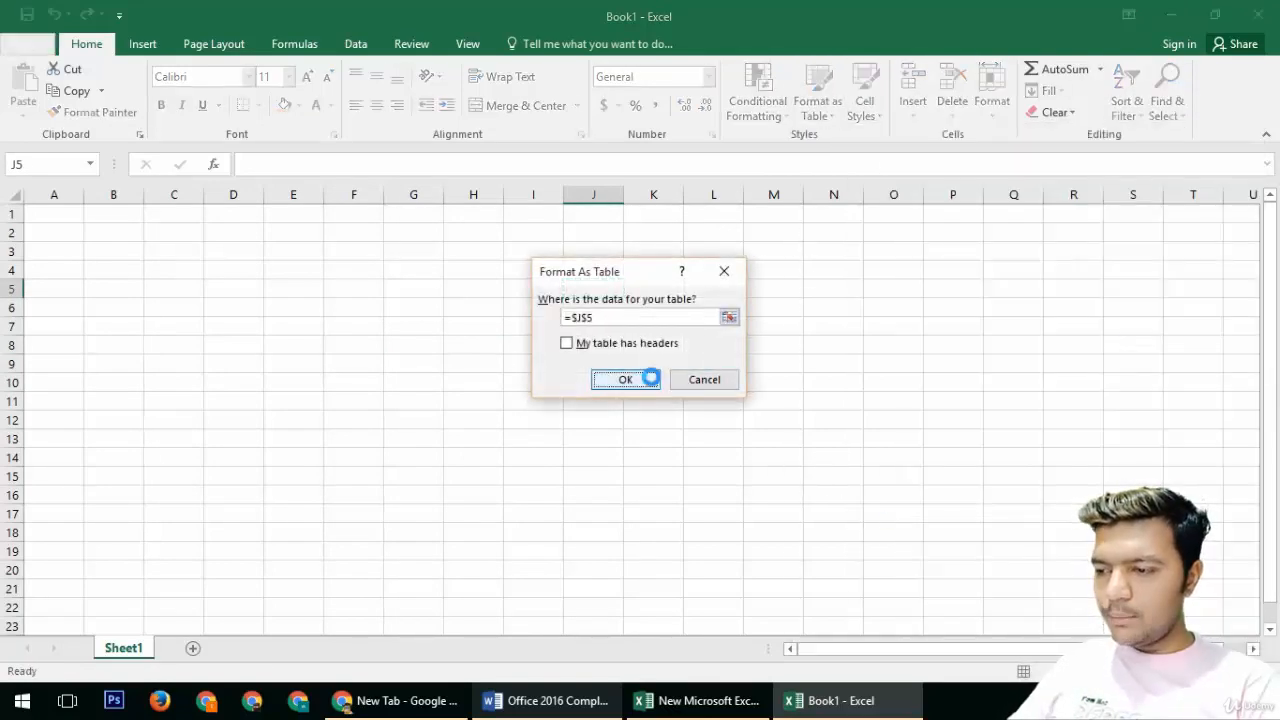
left_click(650, 378)
left_click(334, 321)
key("ctrl+z")
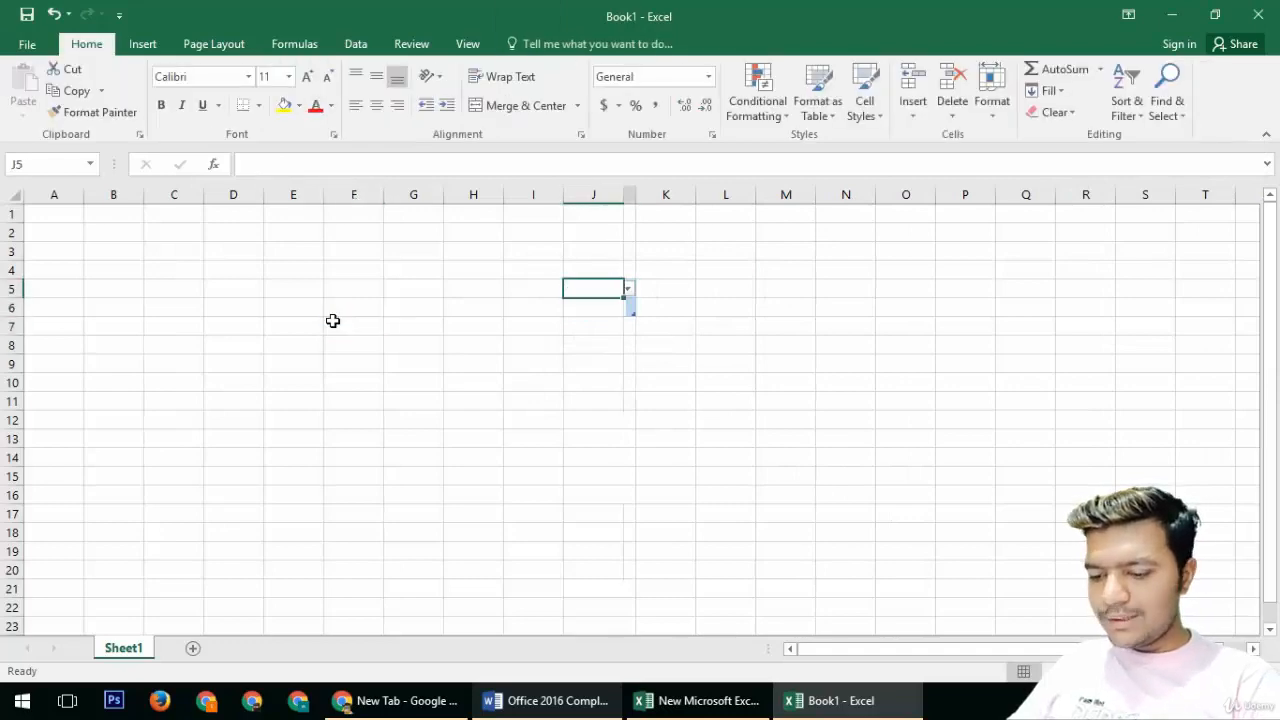
Step: Format A1 through K20 as a blue table style without using the first row as headers
left_click_drag(63, 206, 720, 394)
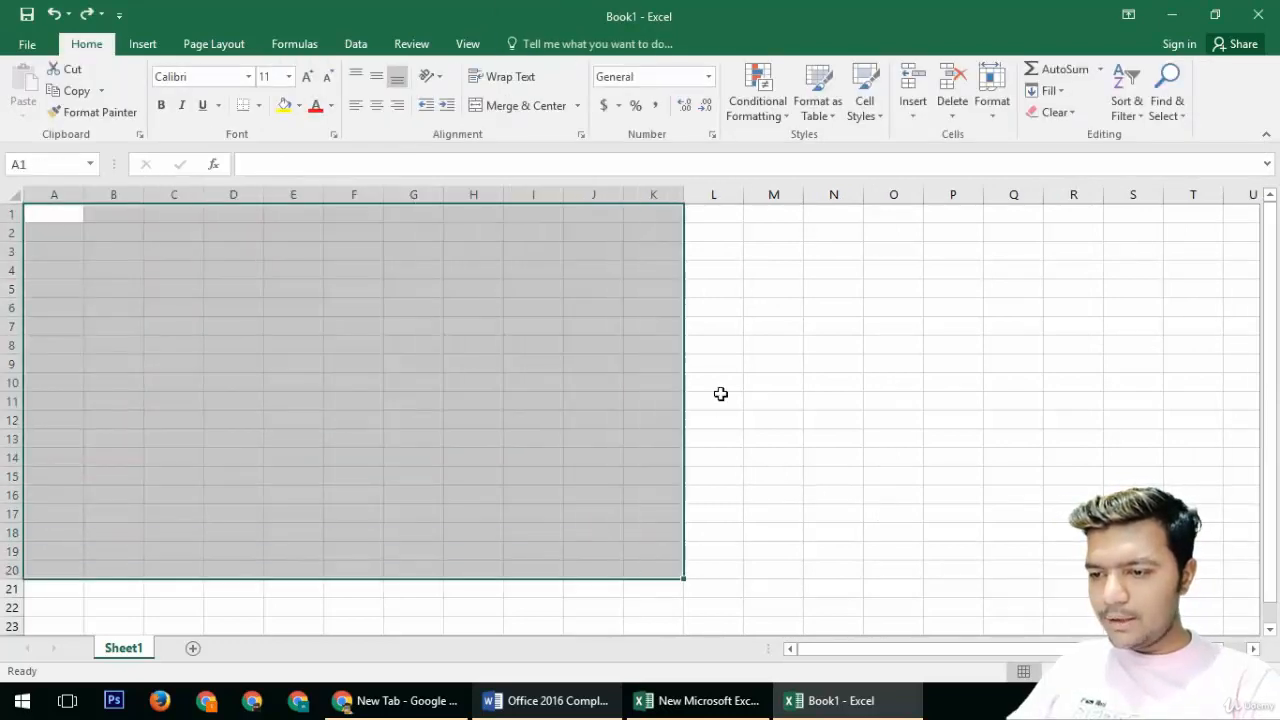
left_click(824, 112)
left_click(810, 335)
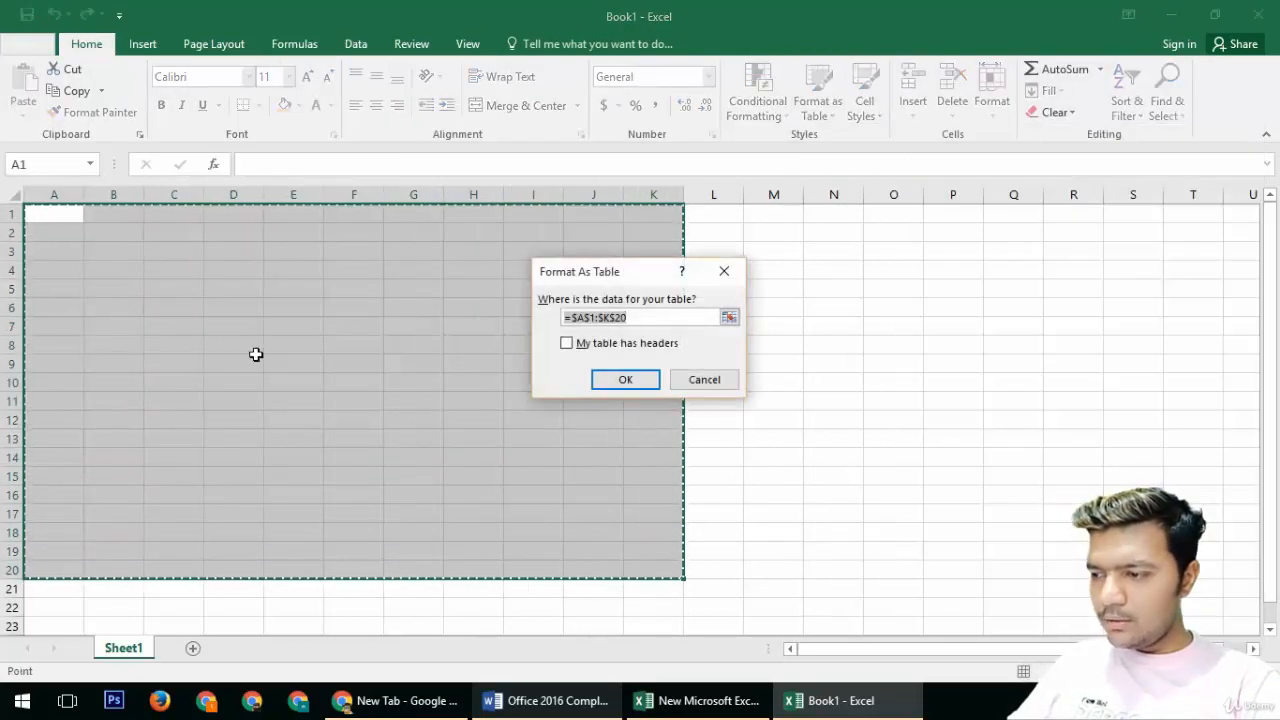
left_click(625, 378)
left_click(130, 325)
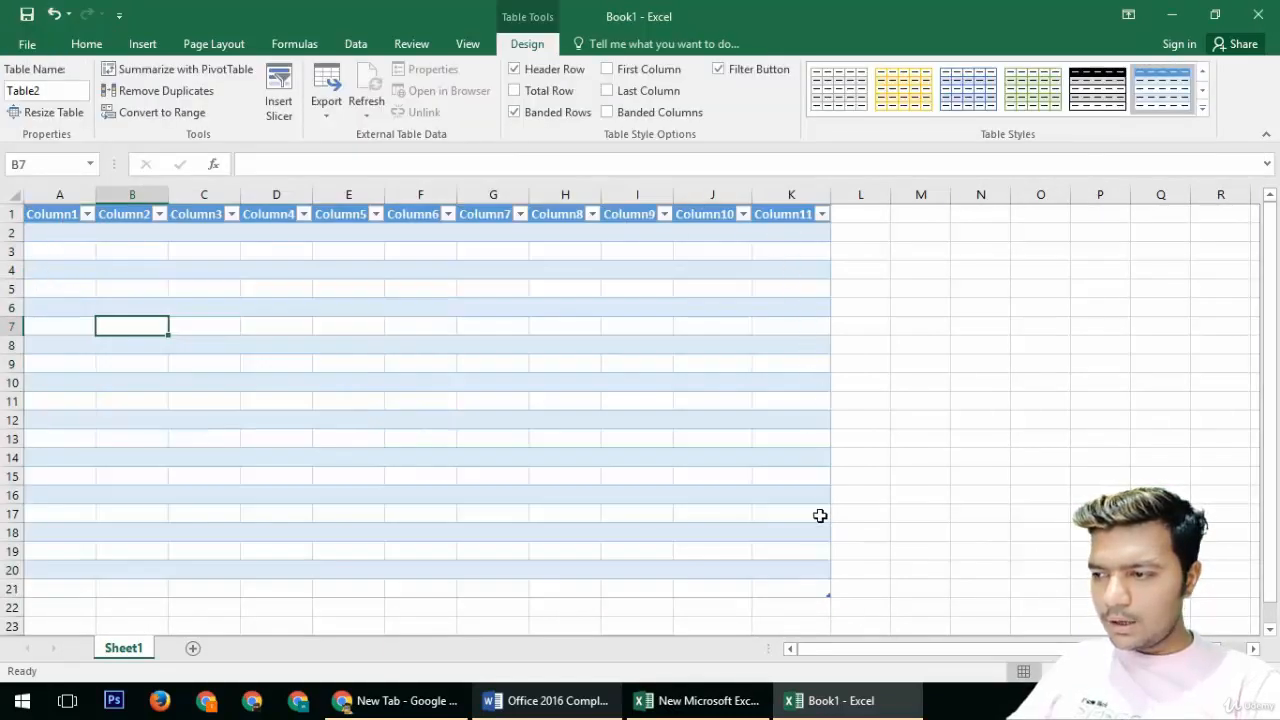
Step: Rename the first two table column headers to name and F/name
double_click(57, 213)
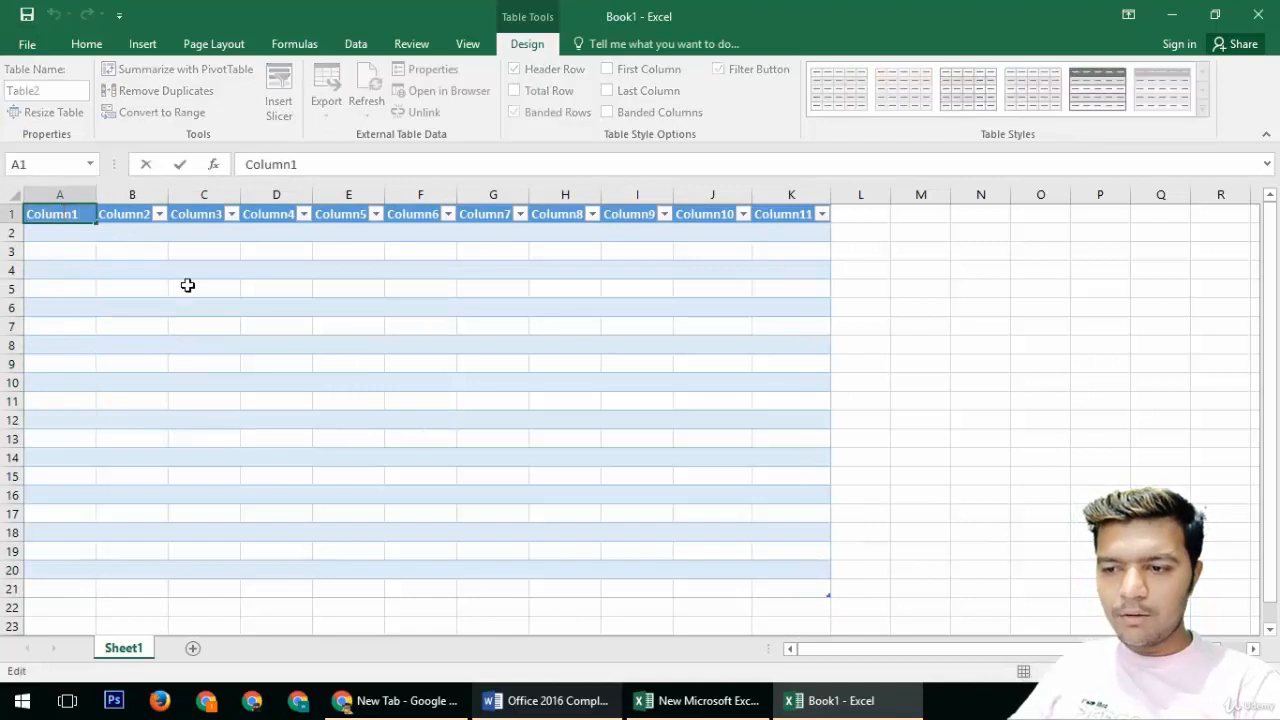
key("BackSpace")
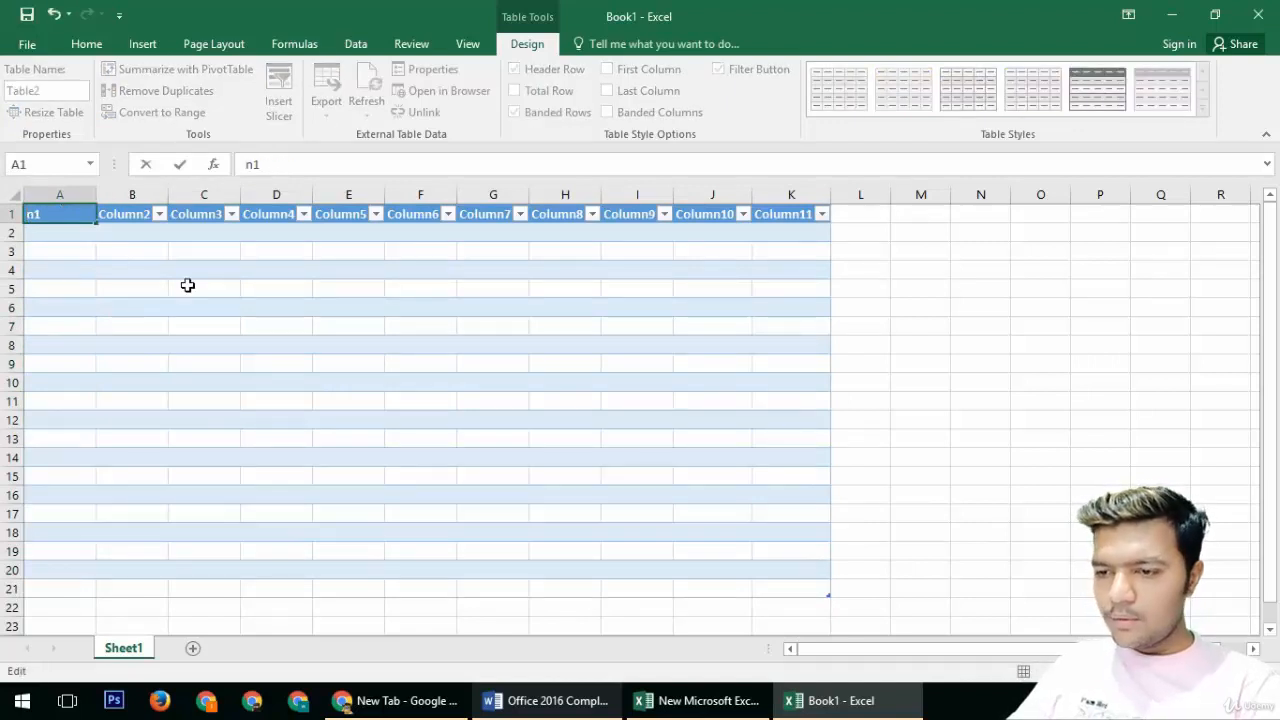
type("name")
key("Return")
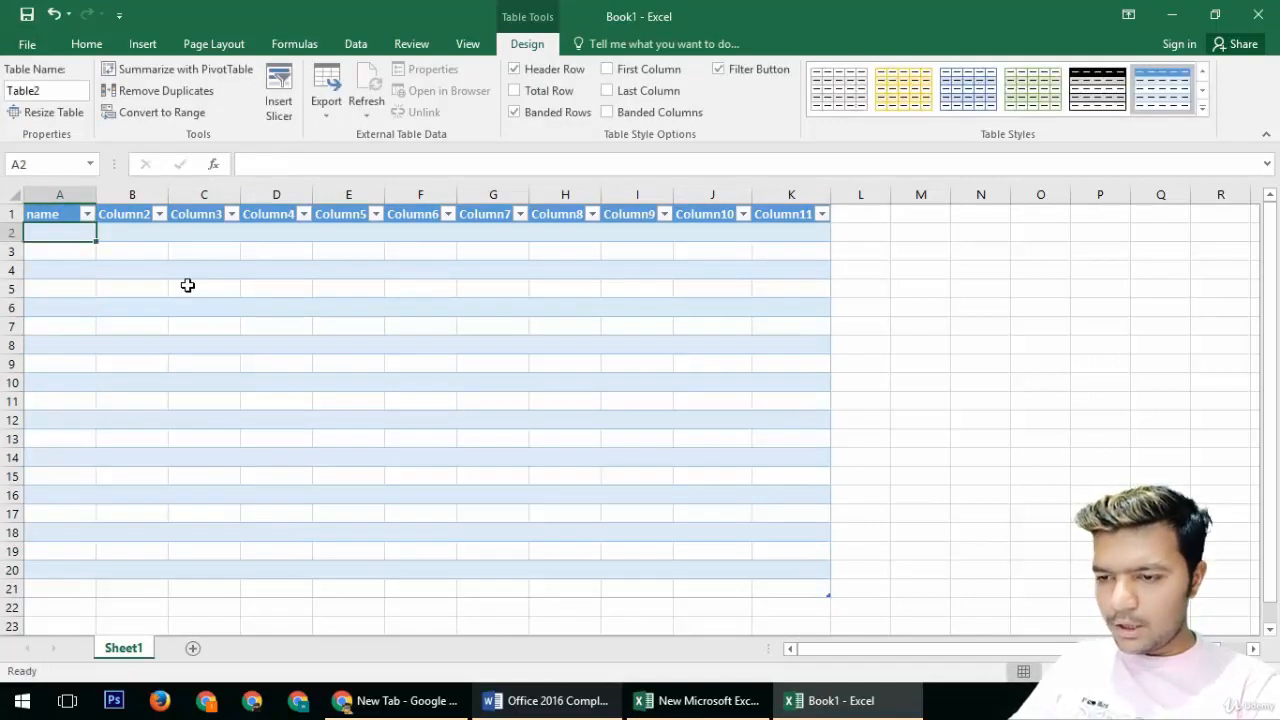
key("Up")
key("Right")
type("F")
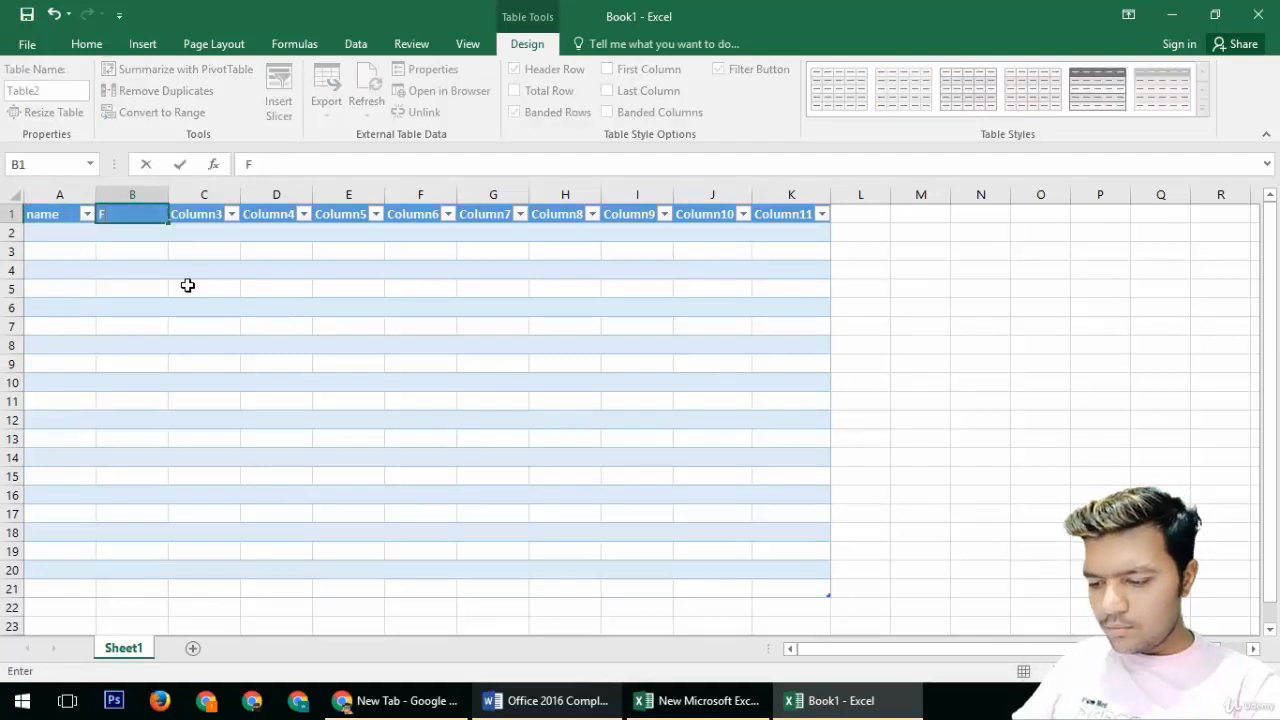
key("Return")
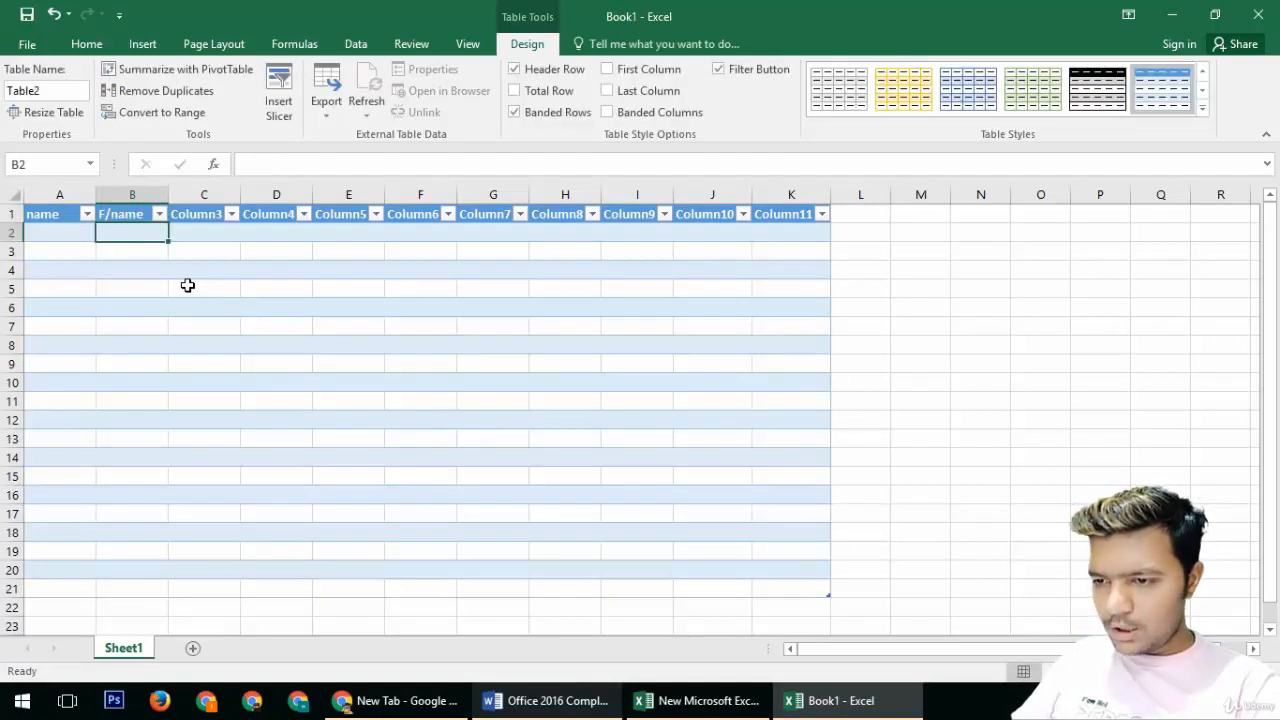
Step: Rename the third and fourth table column headers to Caste and Number
key("Up")
key("Right")
type("Cas")
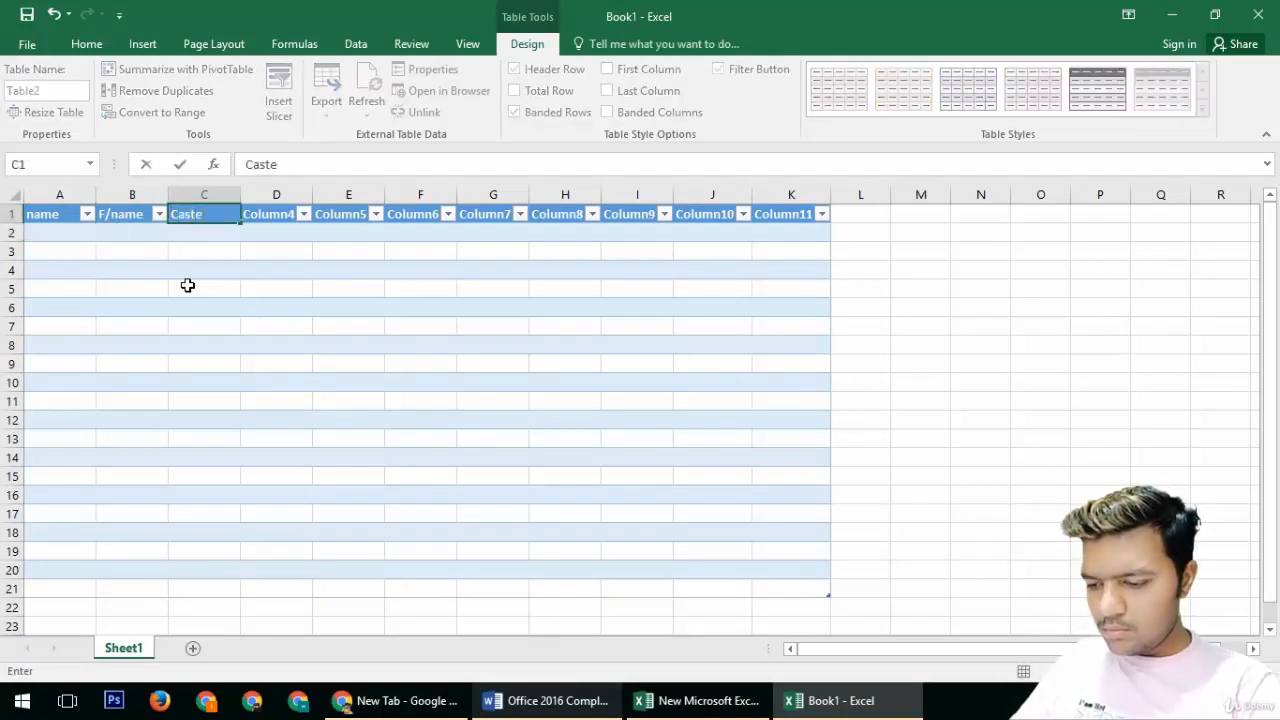
key("Tab")
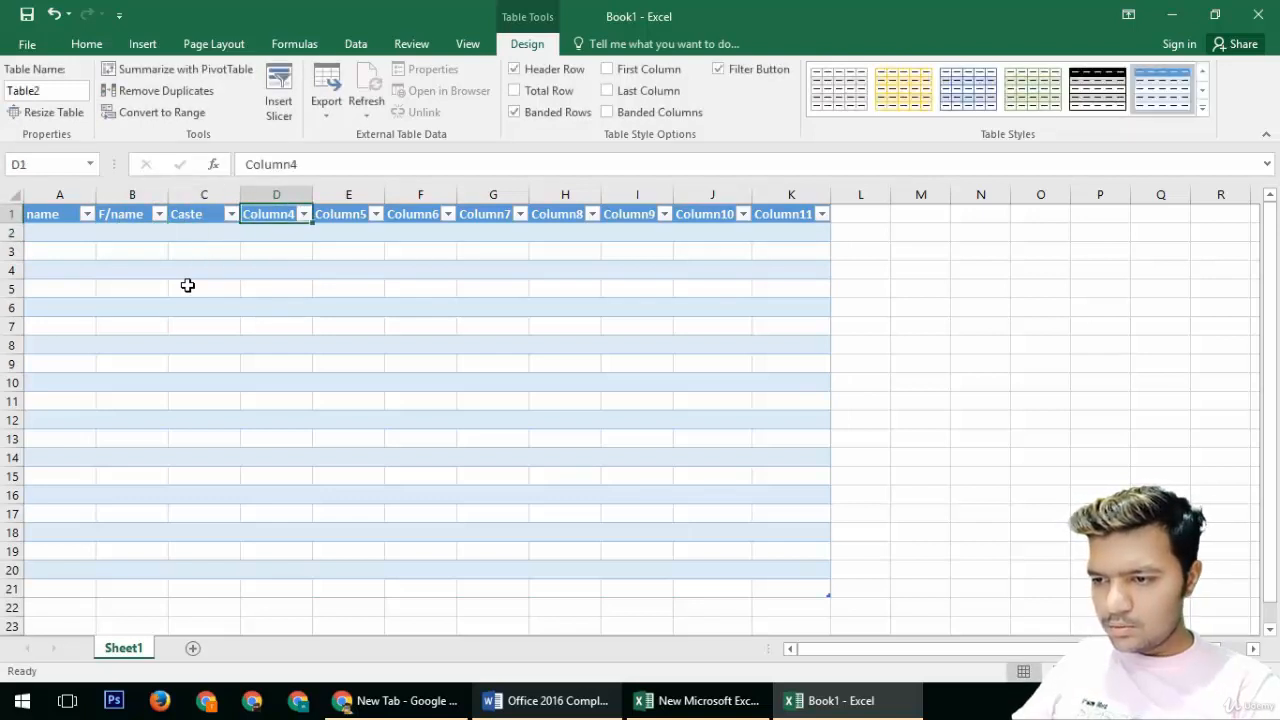
type("Number")
key("Tab")
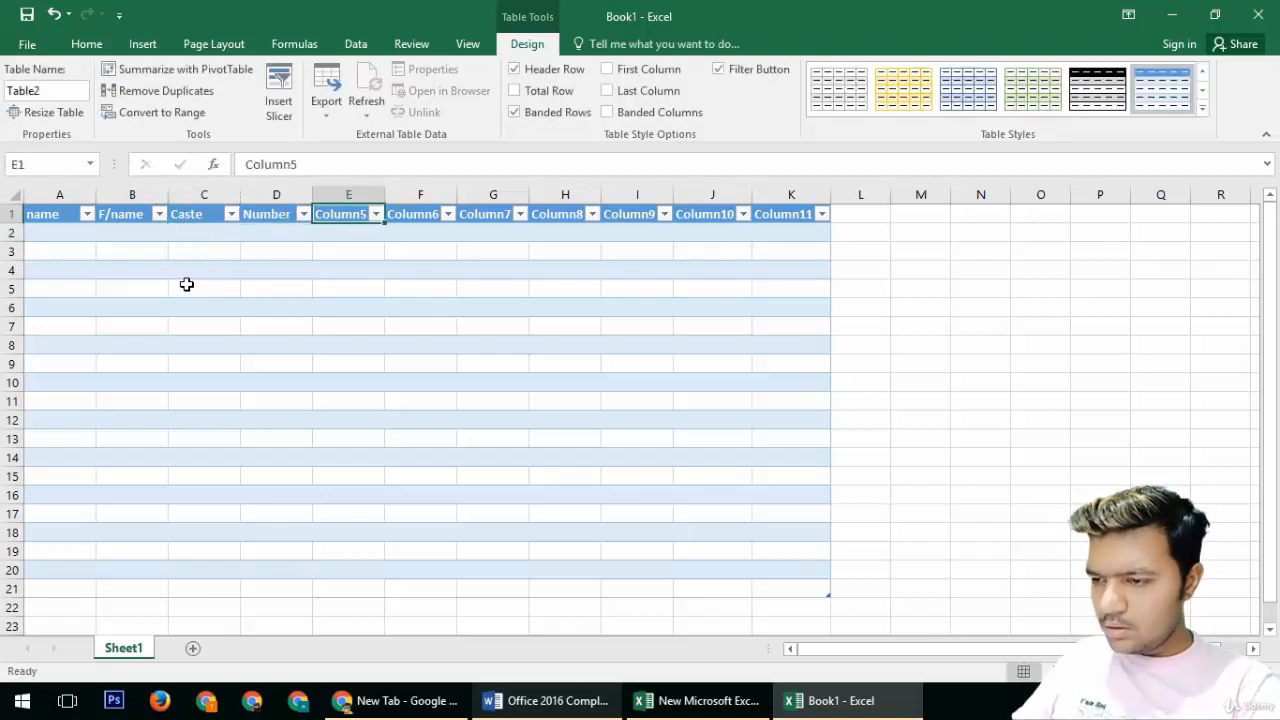
Step: Rename the fifth table column header to Home address
type("Home ad")
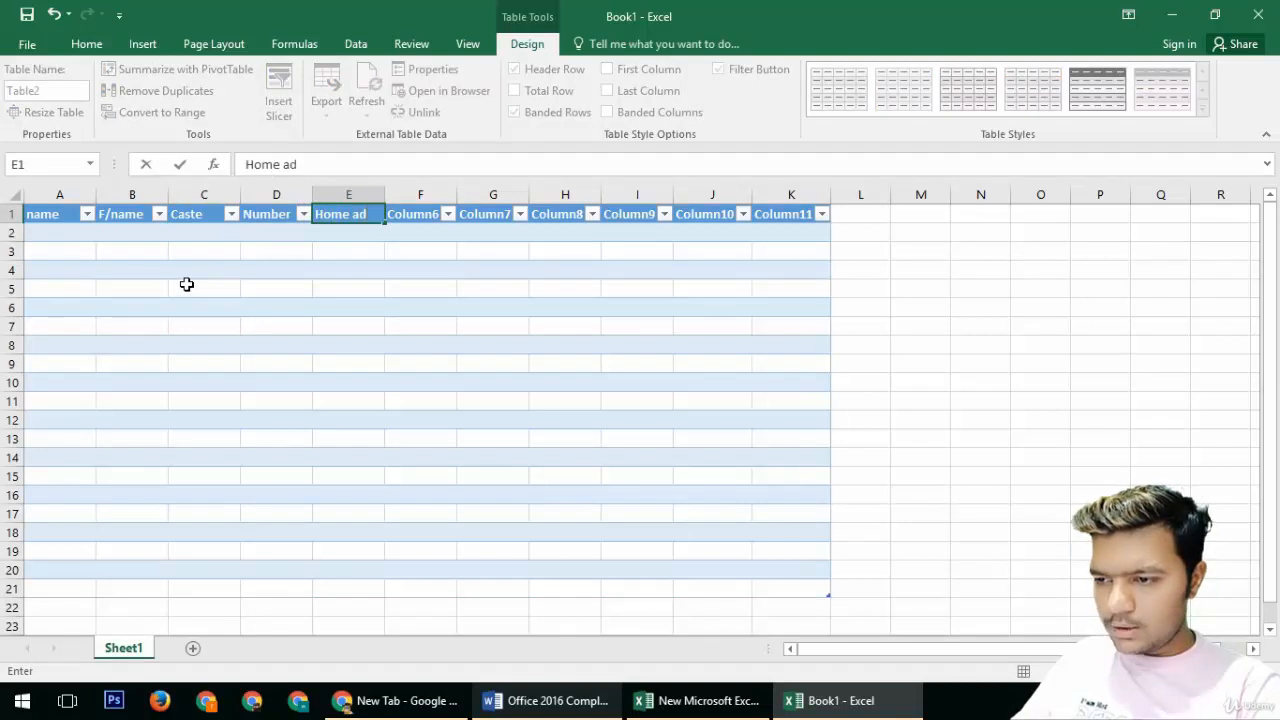
type("ress")
key("Tab")
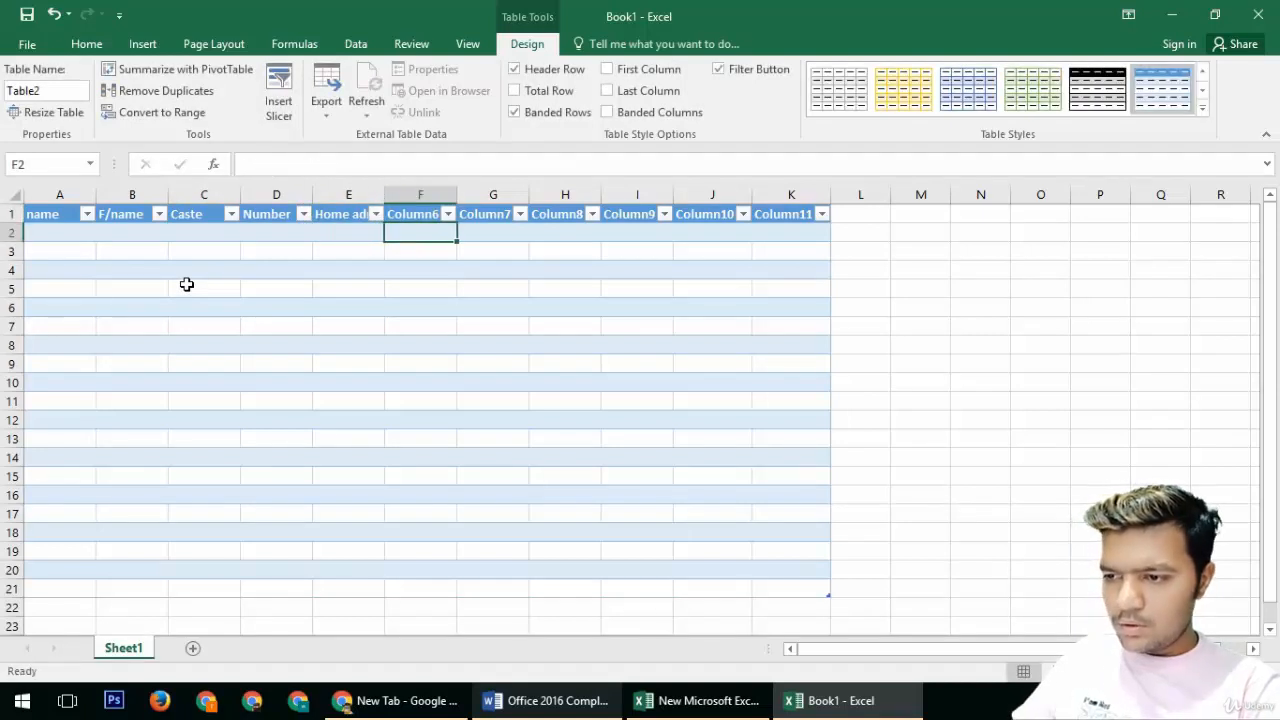
Step: Rename the sixth table column header to Res adds and clear the stray entry below it
type("Res a")
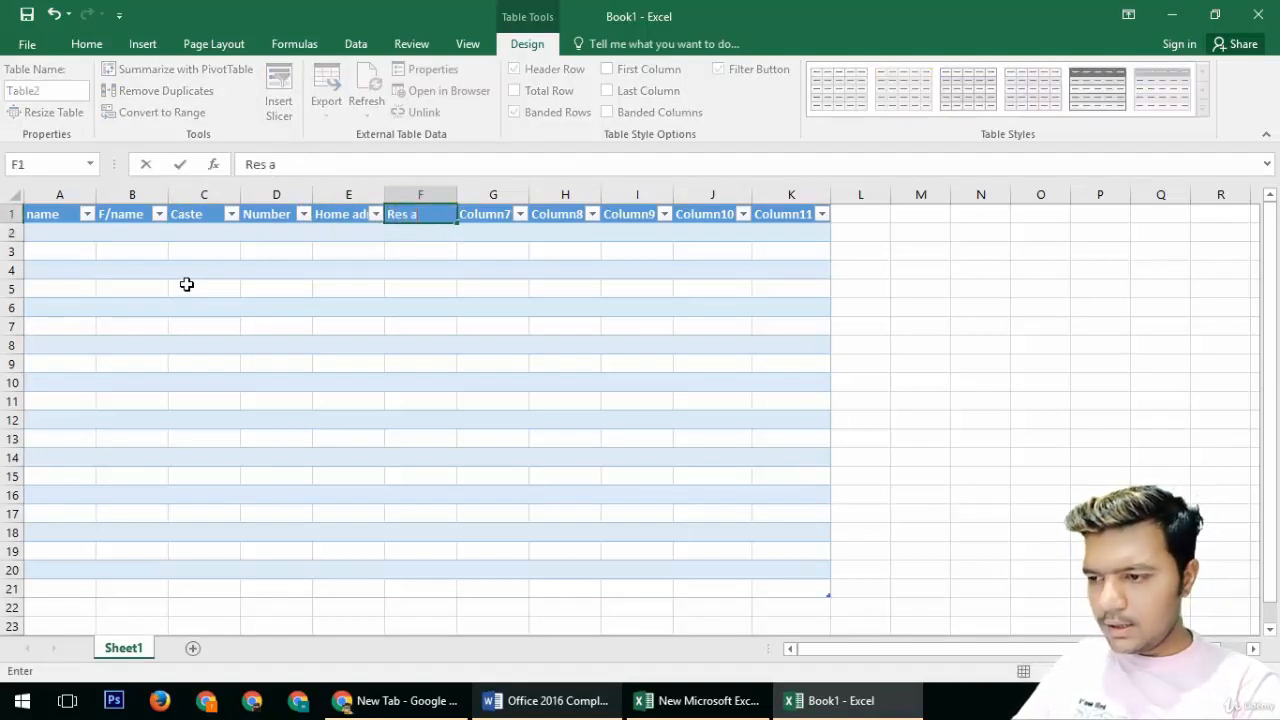
type("ds")
key("Return")
type("d")
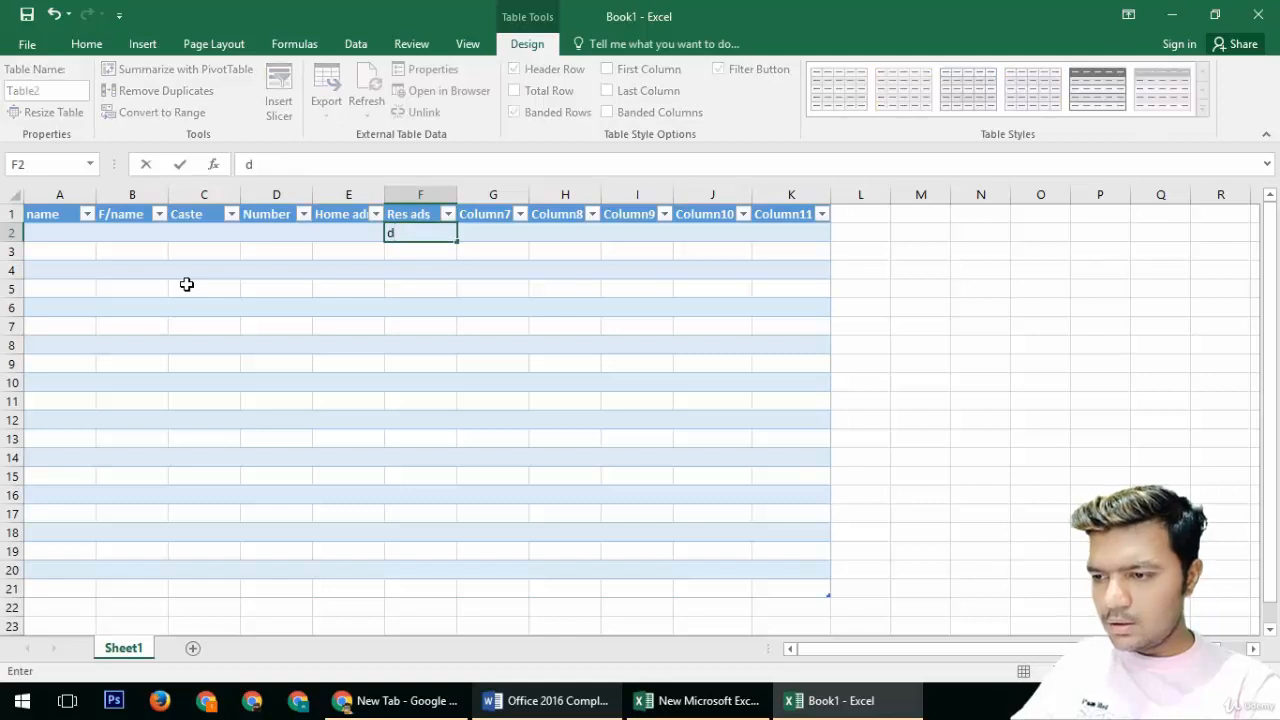
key("Up")
key("F2")
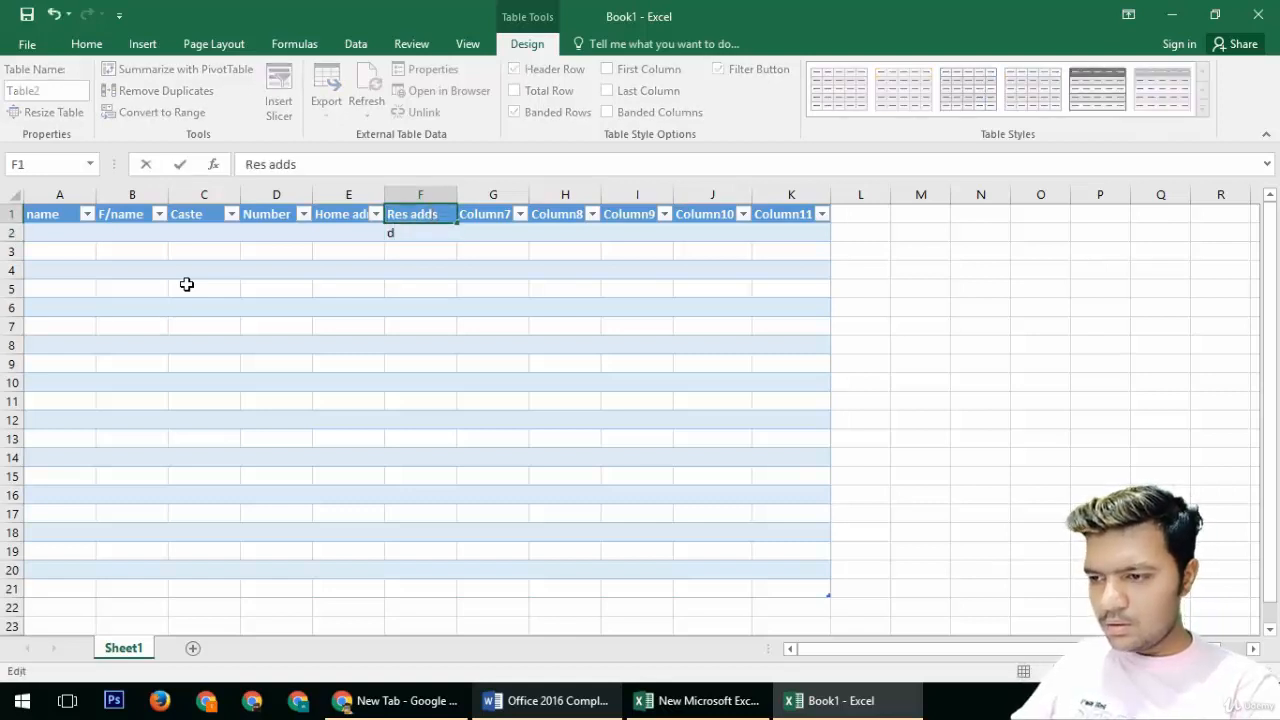
key("Return")
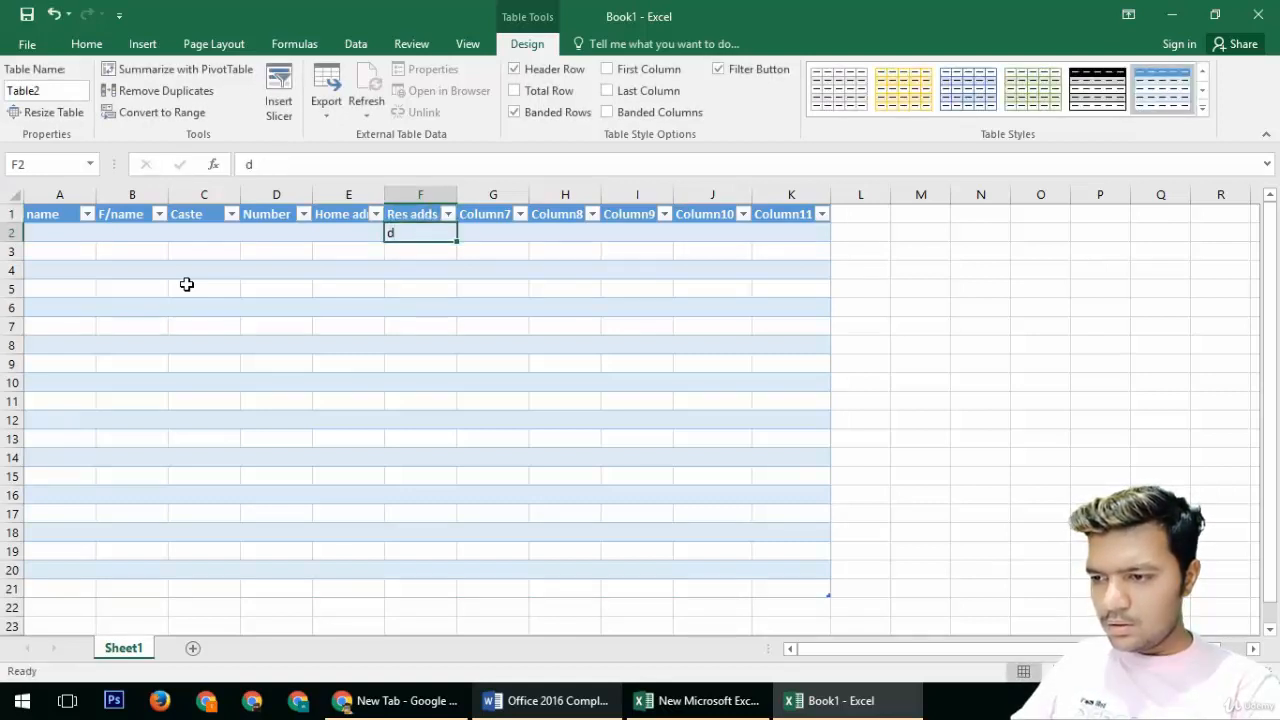
key("BackSpace")
key("Up")
key("Right")
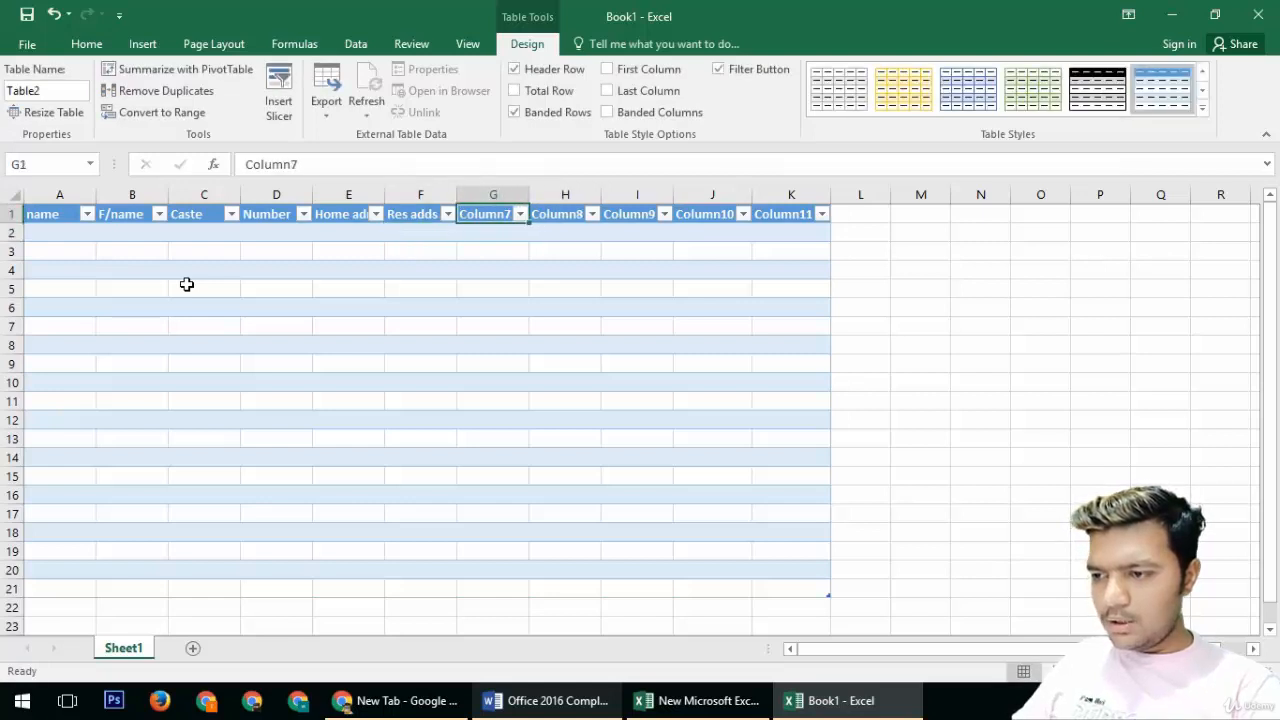
key("ctrl+a")
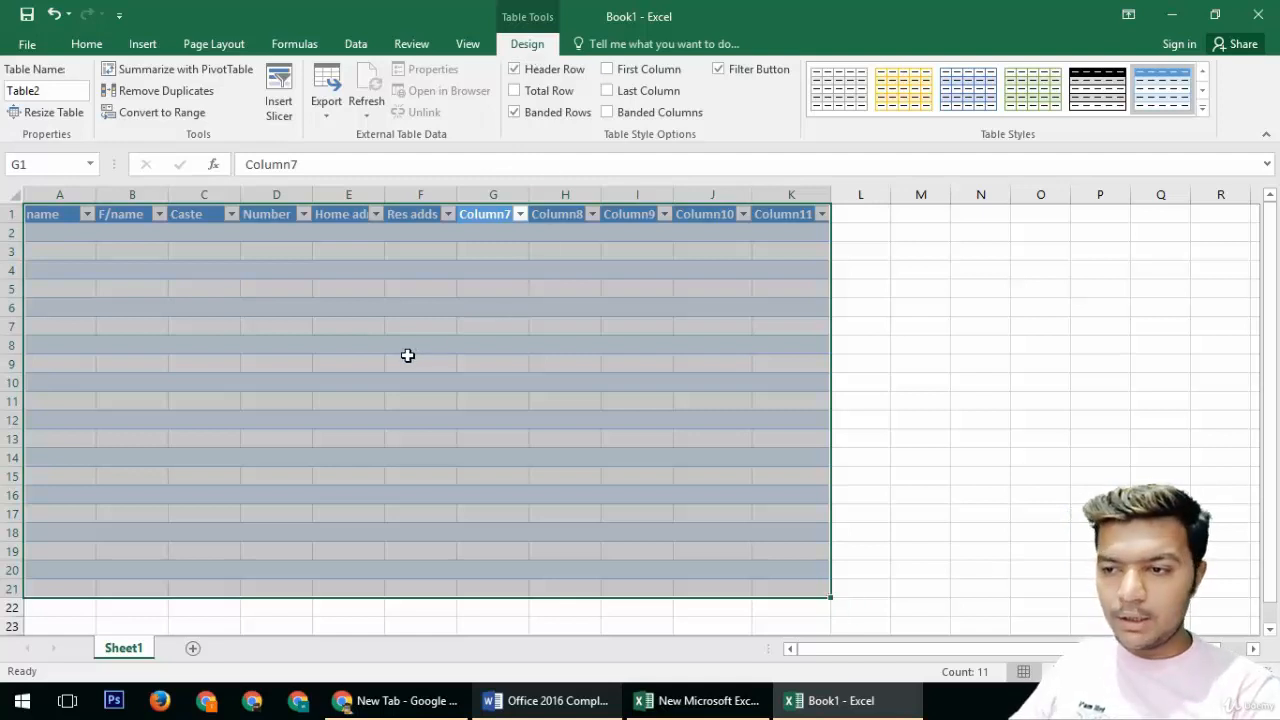
key("ctrl+a")
left_click(390, 318)
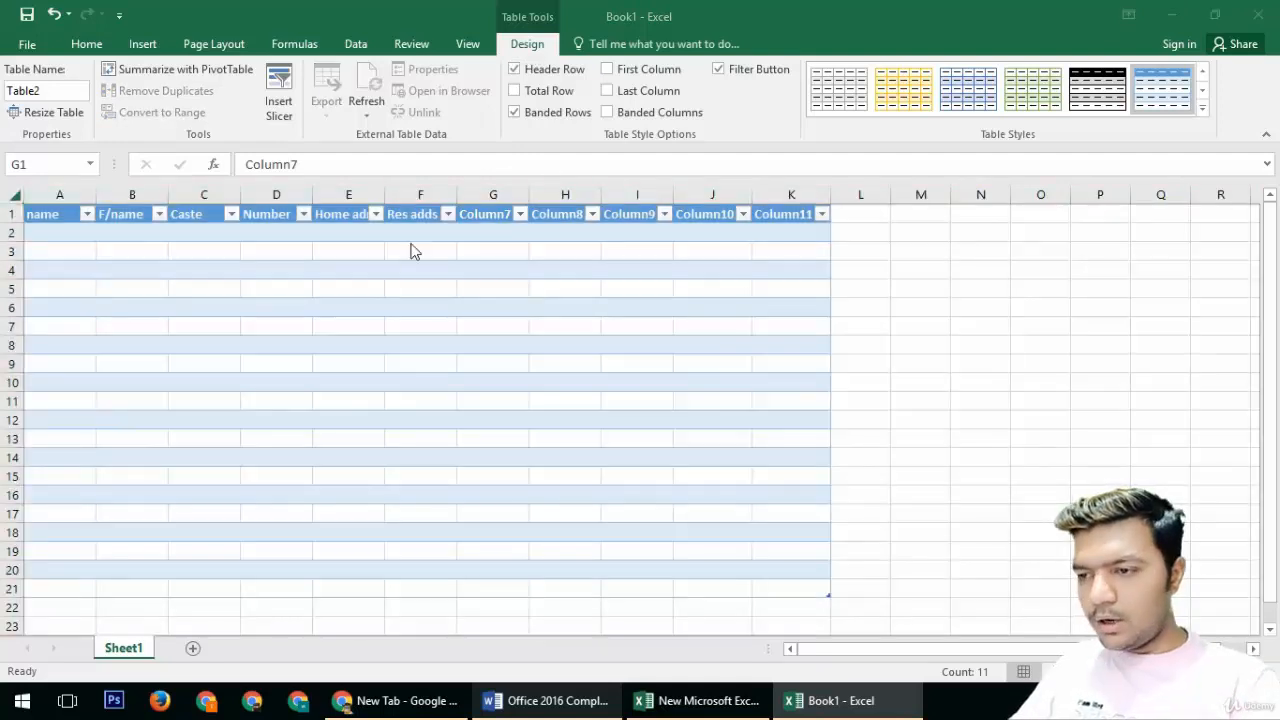
Step: Create a new blank workbook and browse the cell styles gallery
key("ctrl+n")
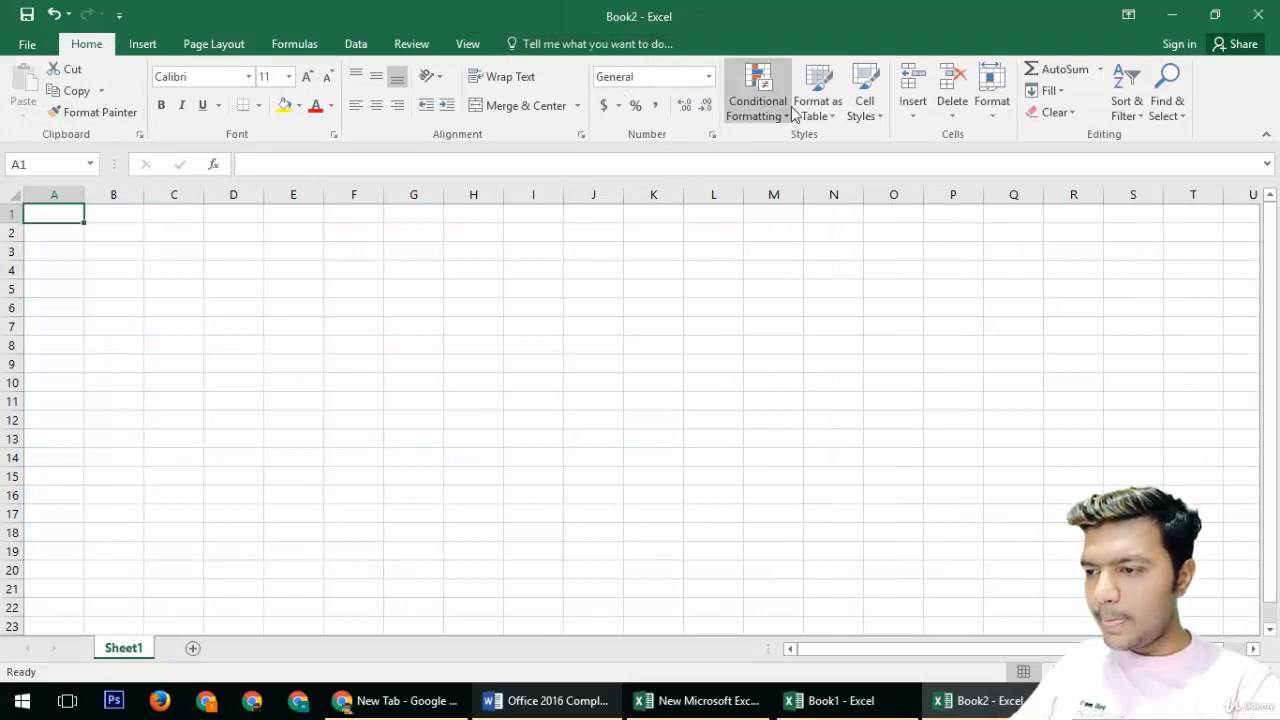
left_click(855, 116)
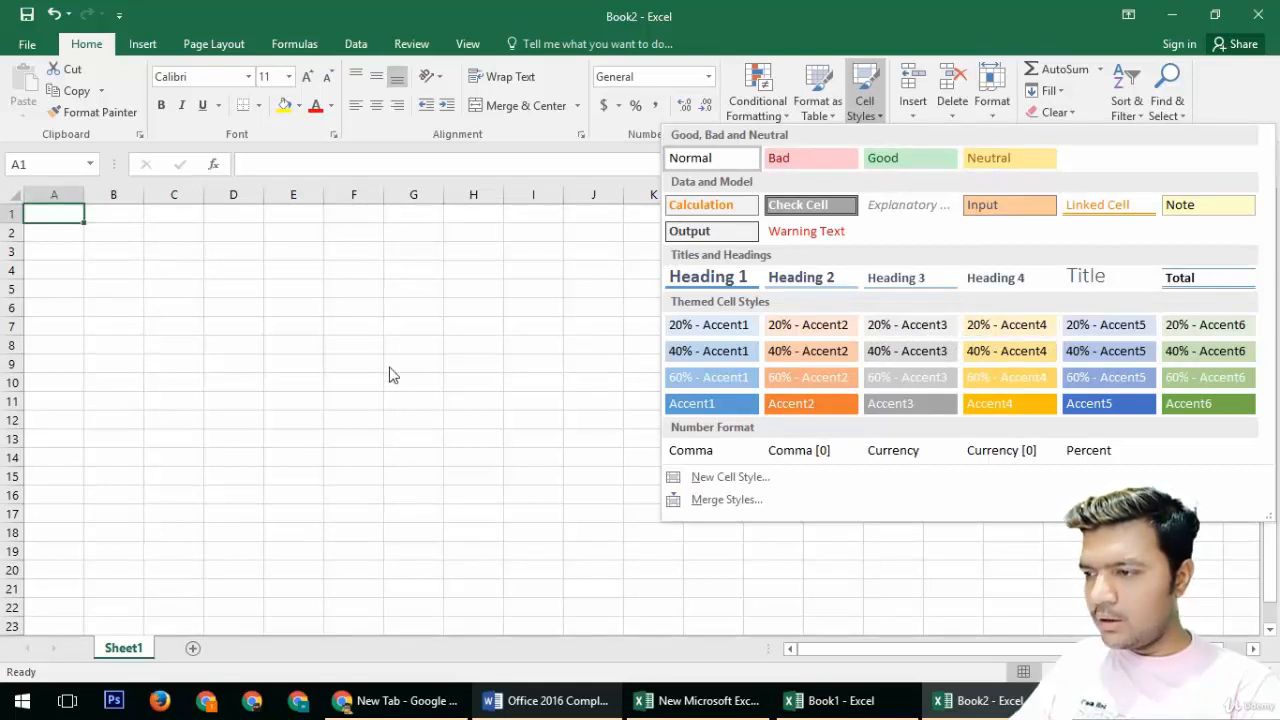
left_click(940, 9)
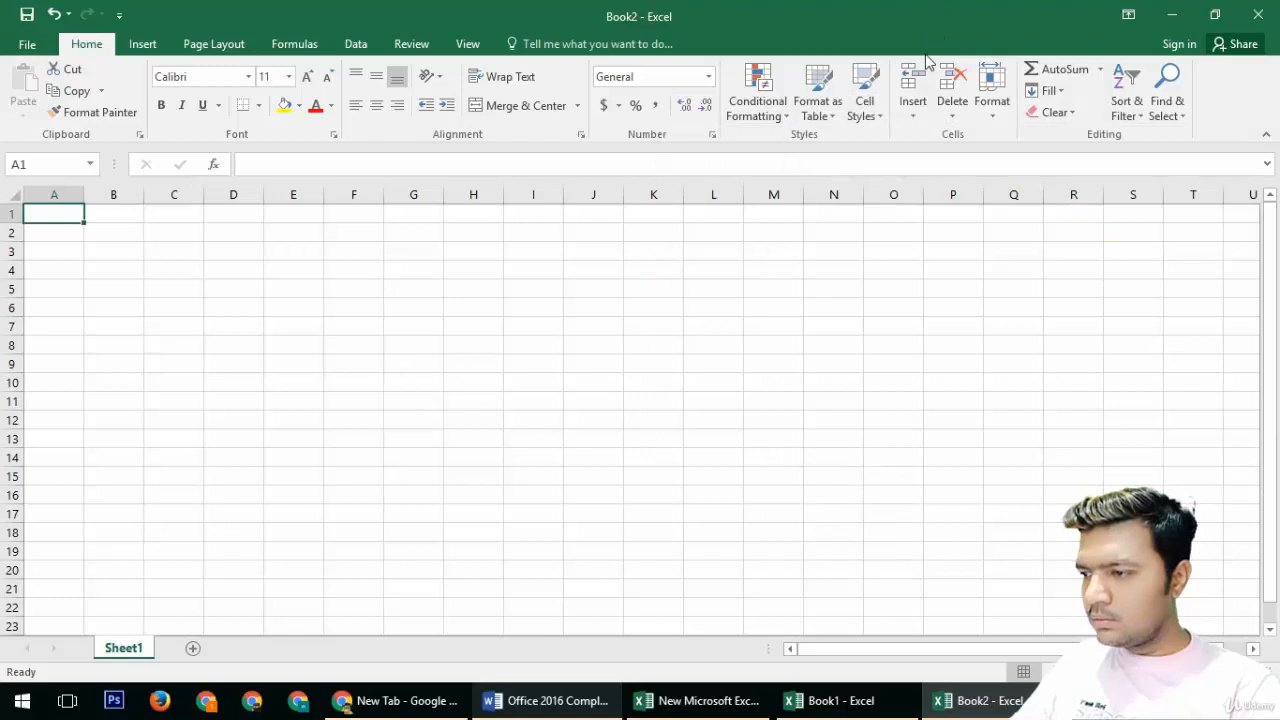
left_click(916, 120)
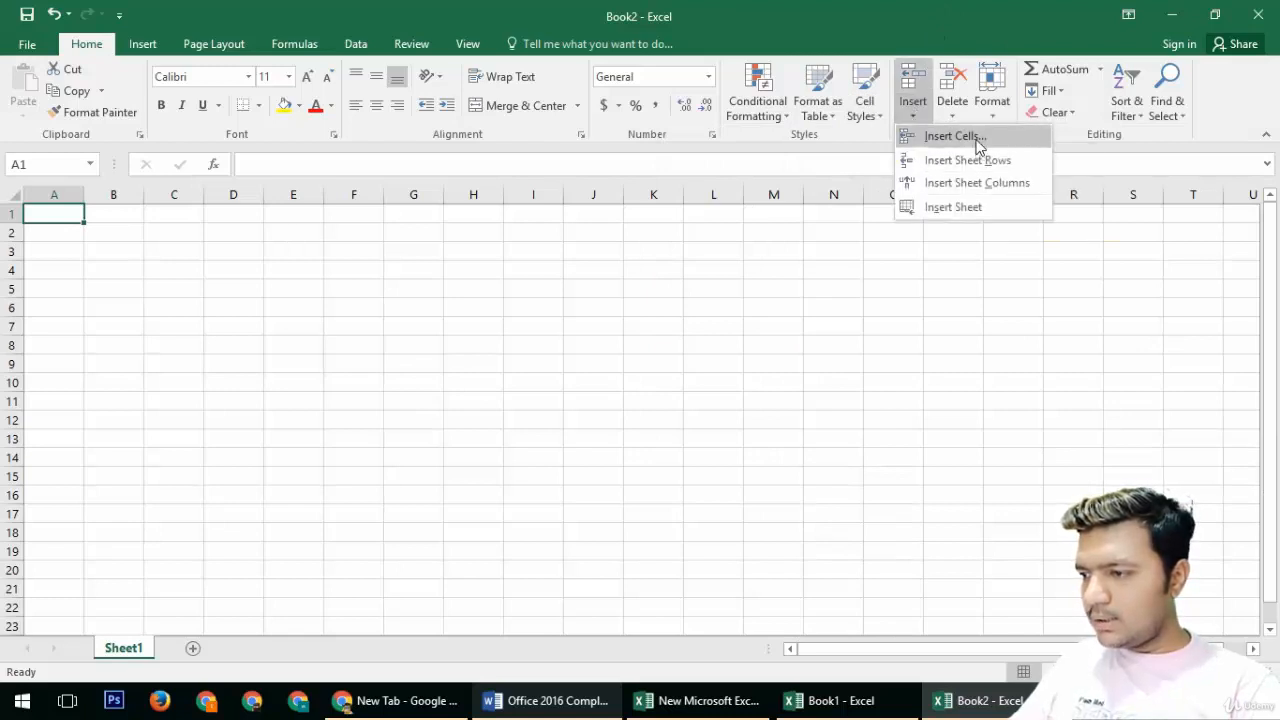
left_click(977, 141)
left_click(695, 391)
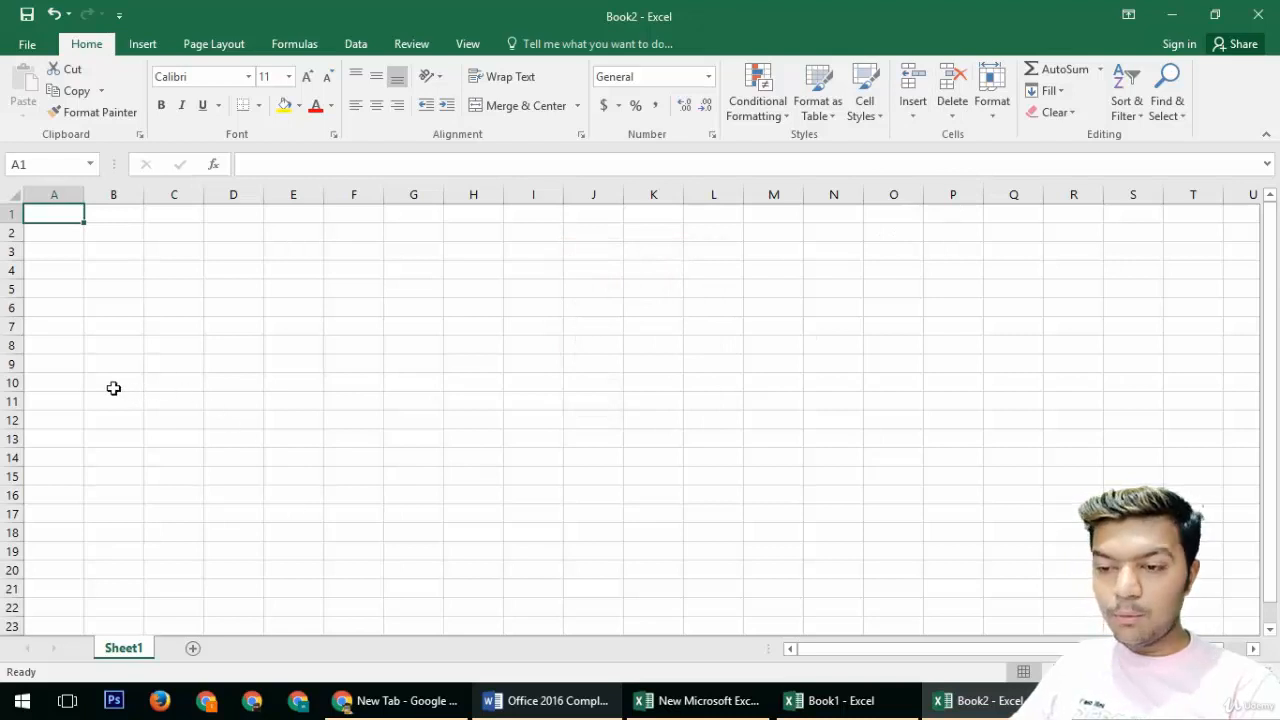
Step: Enter the numbers 1 through 5 down column A starting at A8
left_click(57, 370)
left_click(61, 346)
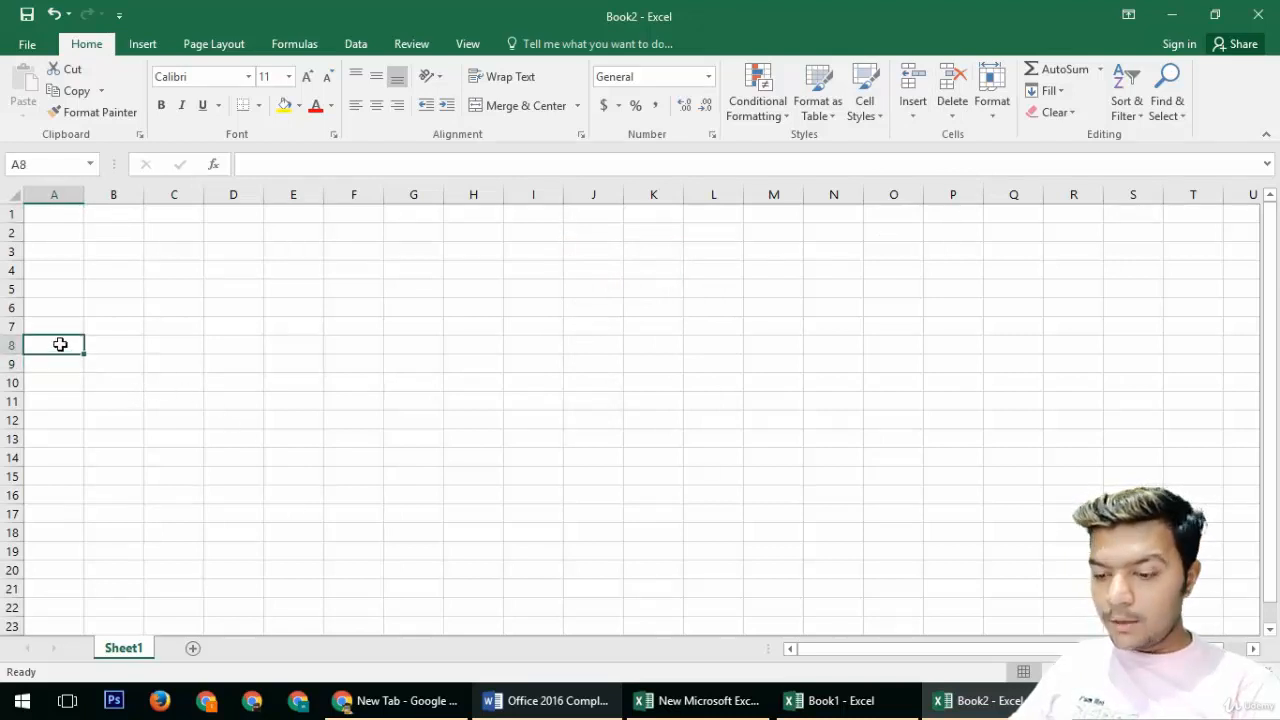
type("1 2 3 4 5")
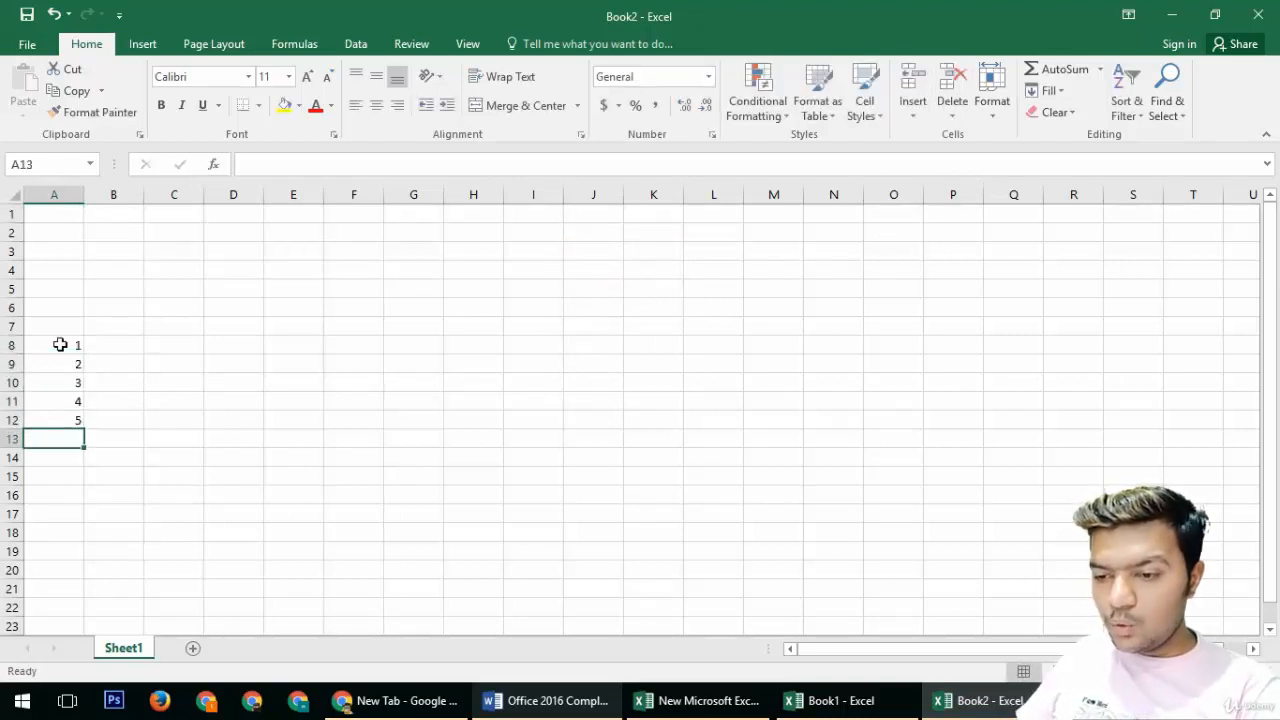
Step: Move the numbers from A8:A12 to A1:A5
left_click_drag(60, 343, 54, 416)
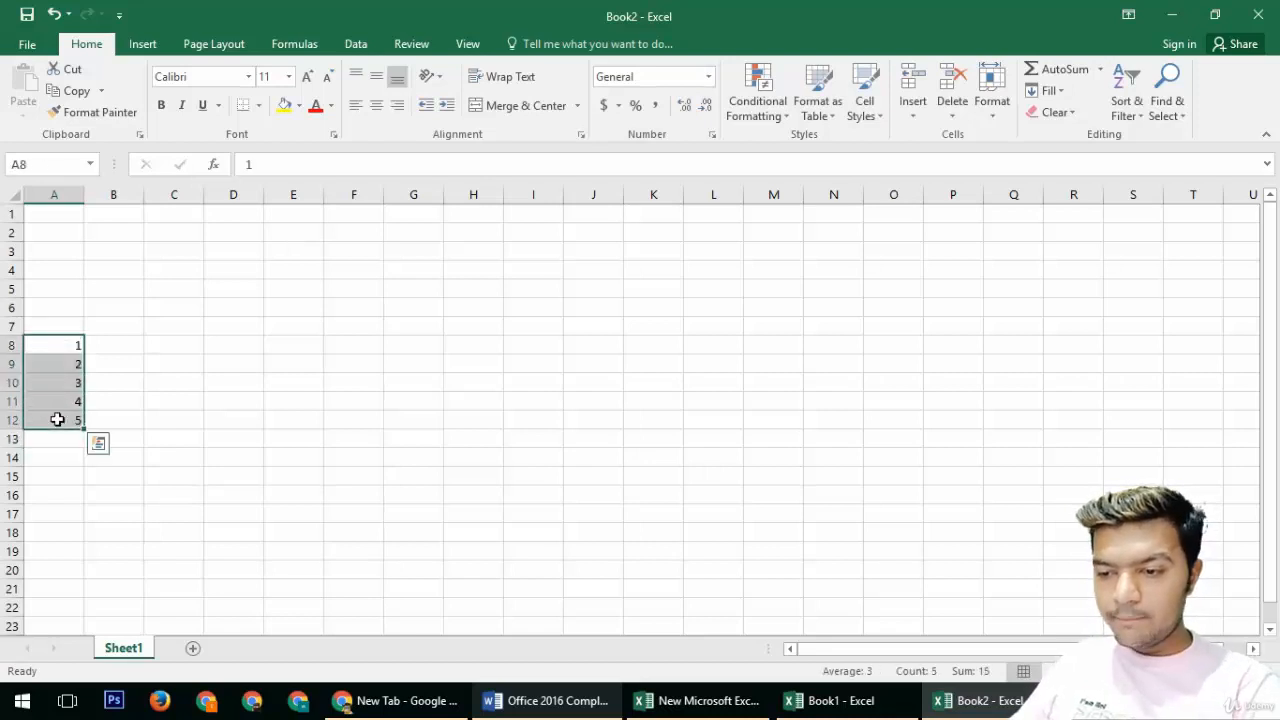
key("ctrl+c")
left_click(68, 216)
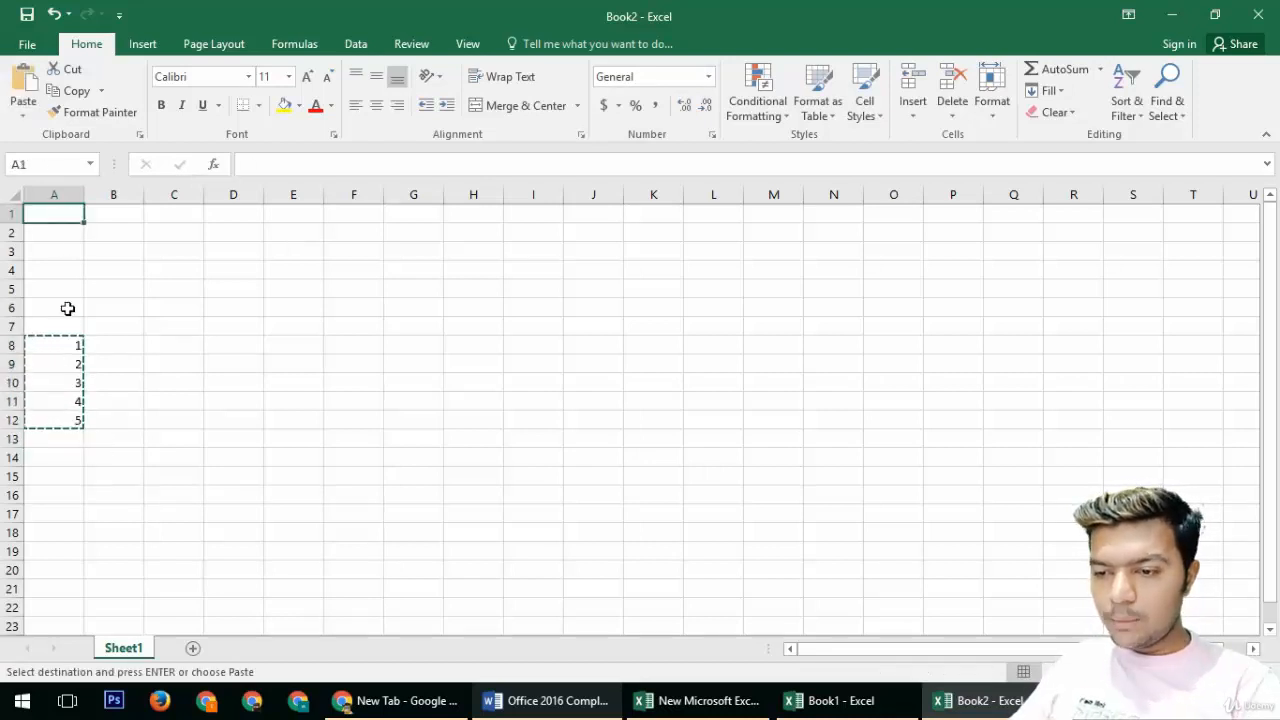
key("ctrl+v")
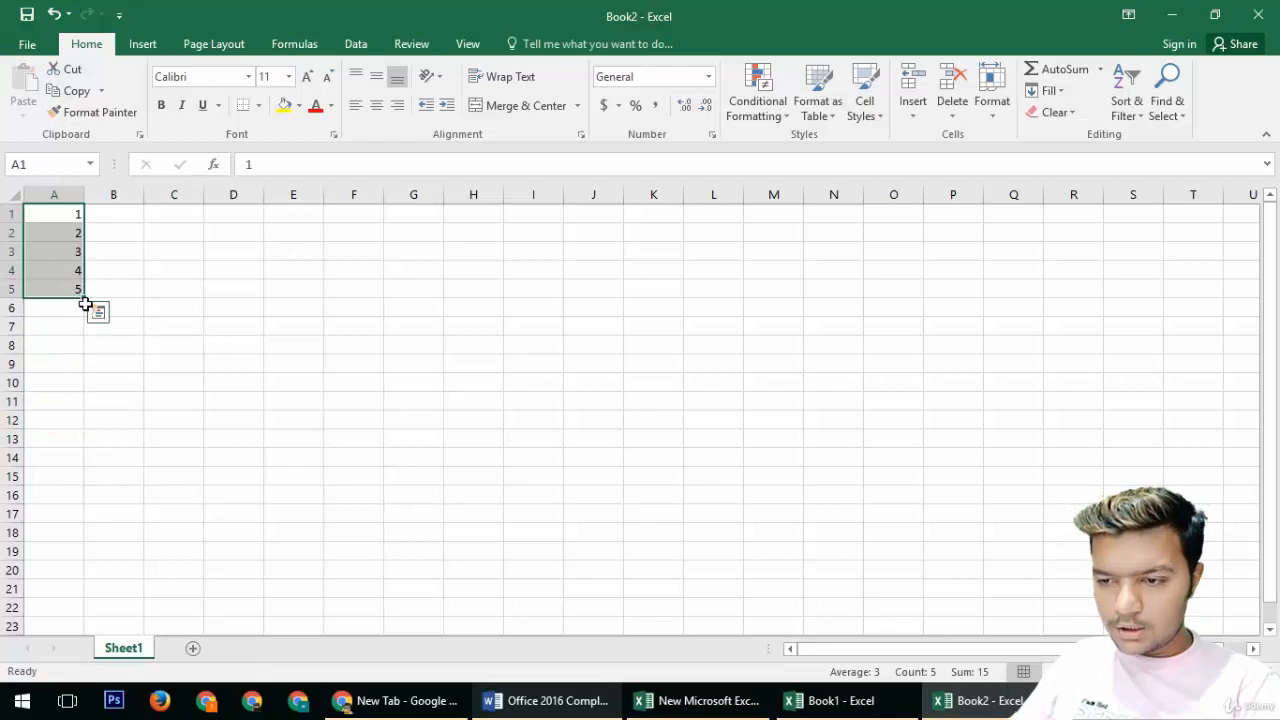
Step: Extend the number series down column A with the fill handle to about row 23
left_click_drag(86, 299, 68, 536)
scroll(68, 536, "up", 20)
left_click(64, 438)
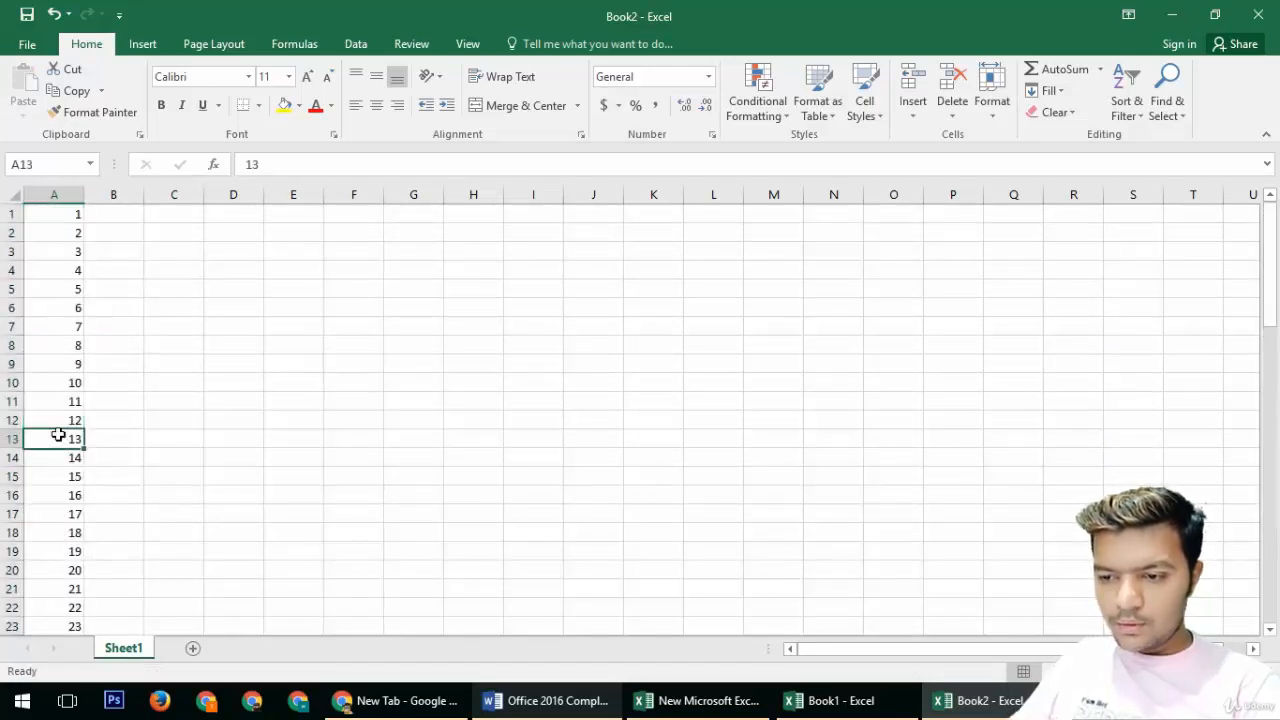
Step: Insert a blank row above row 11
left_click(64, 367)
left_click(14, 364)
left_click(12, 382)
left_click_drag(12, 390, 12, 390)
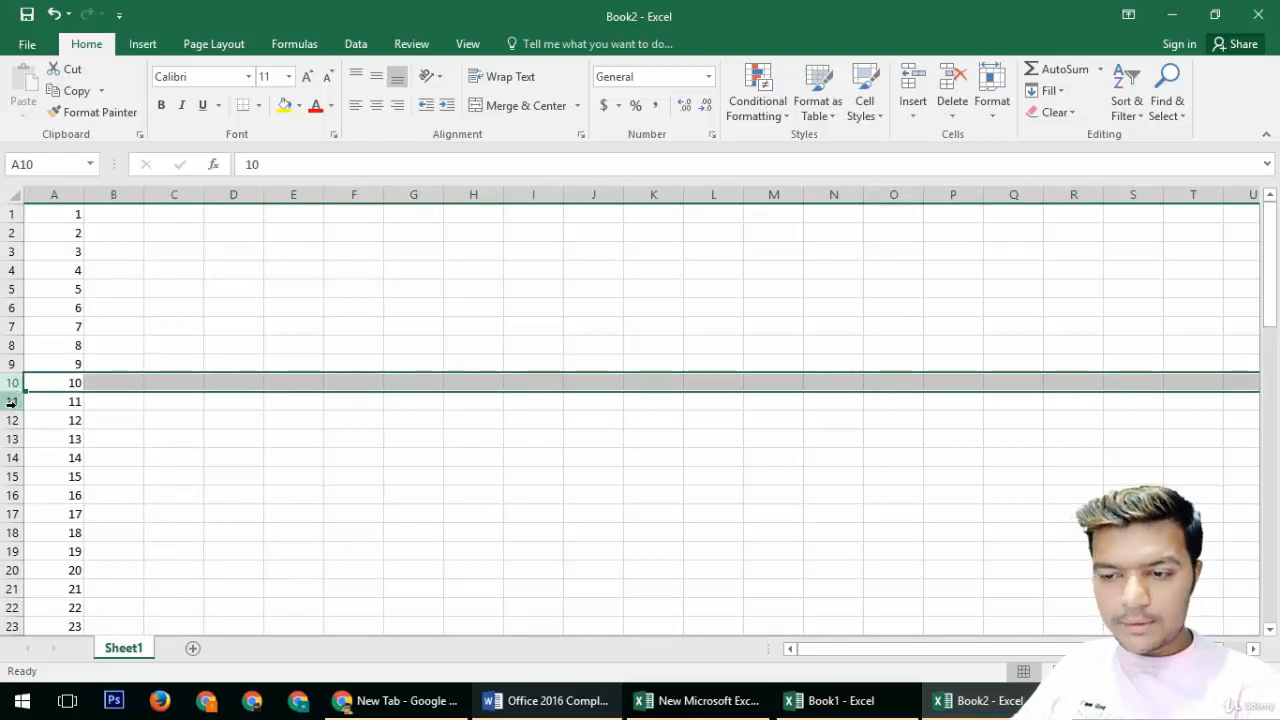
left_click(12, 402)
right_click(12, 402)
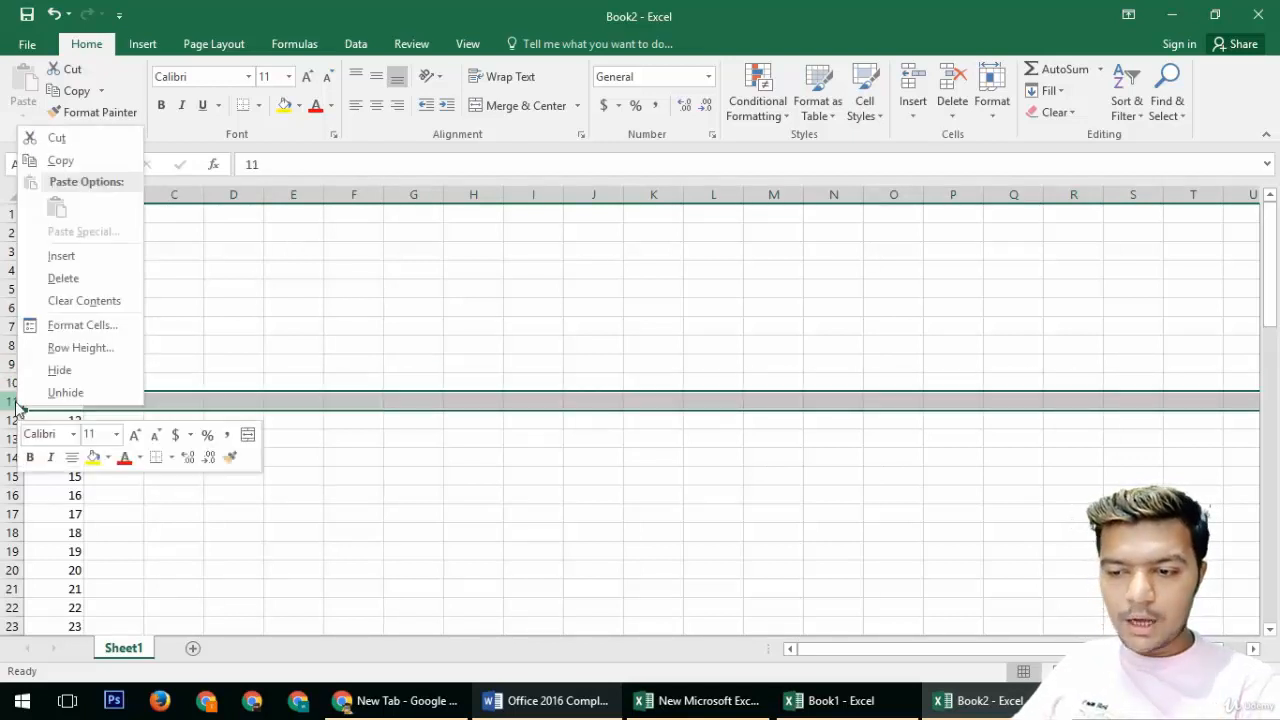
left_click(60, 258)
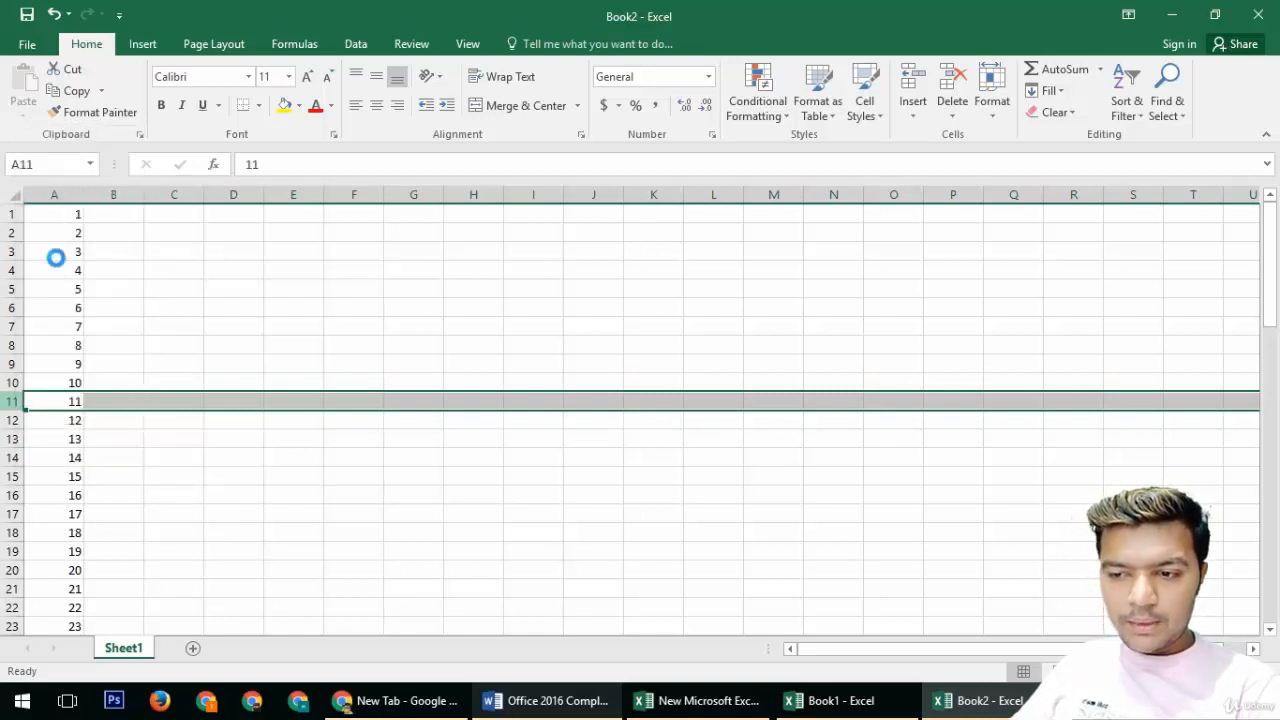
Step: Insert three more blank rows at rows 10 and 11
left_click(12, 383)
right_click(12, 384)
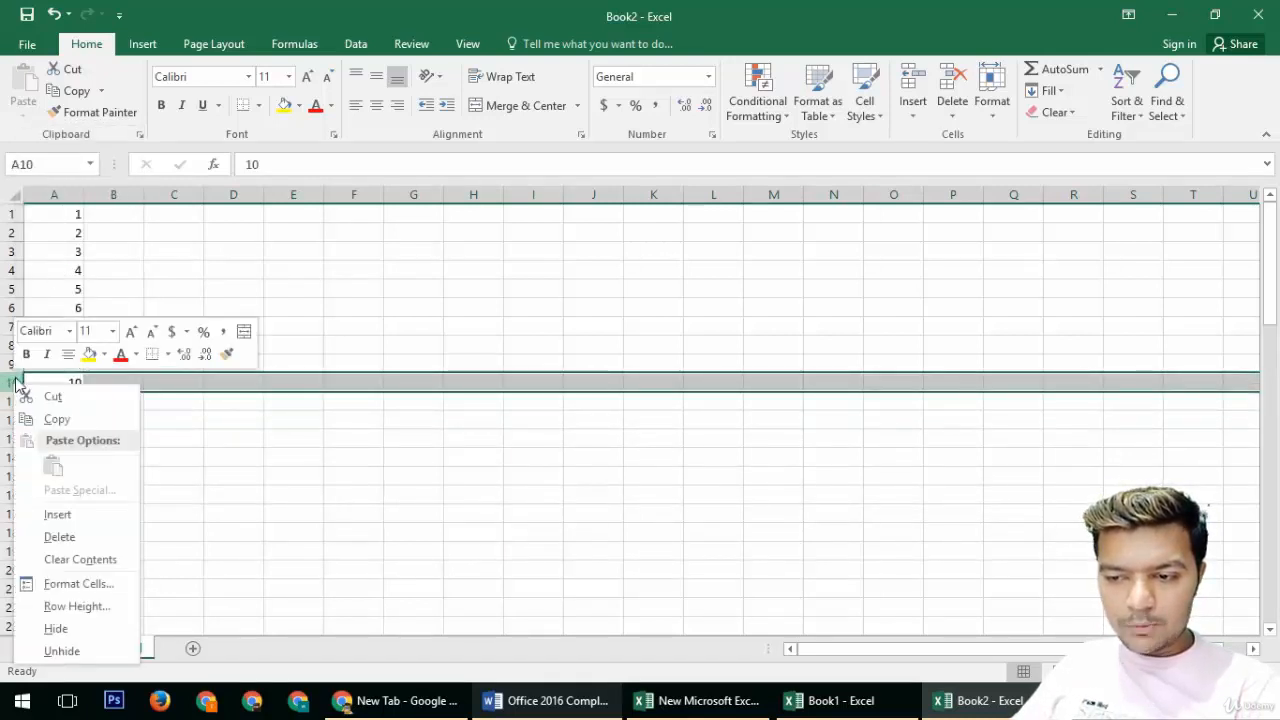
left_click(57, 514)
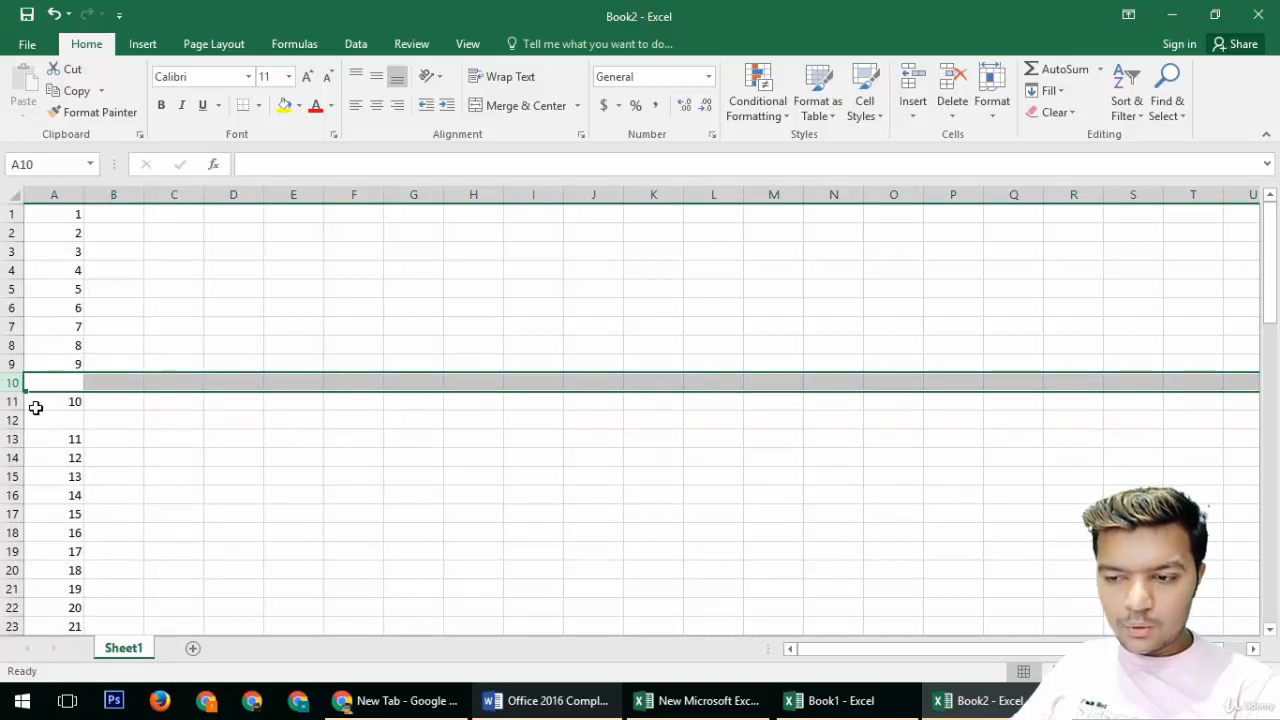
right_click(10, 402)
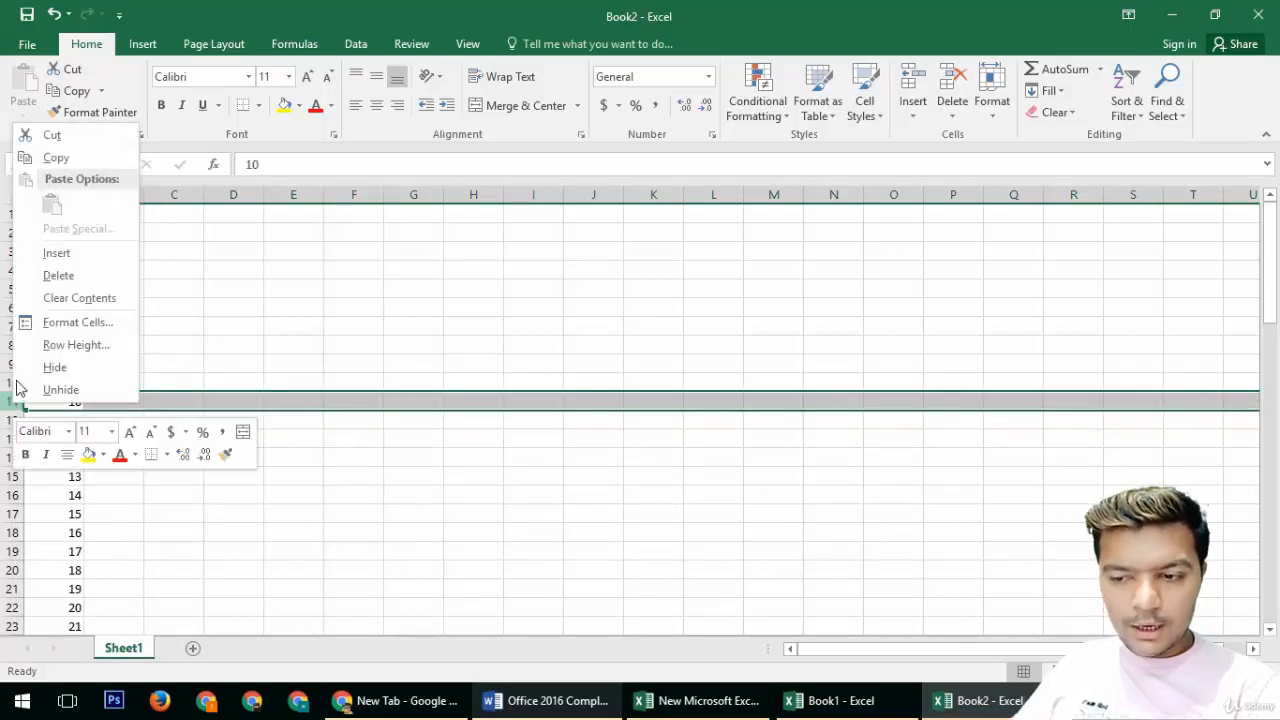
left_click(52, 254)
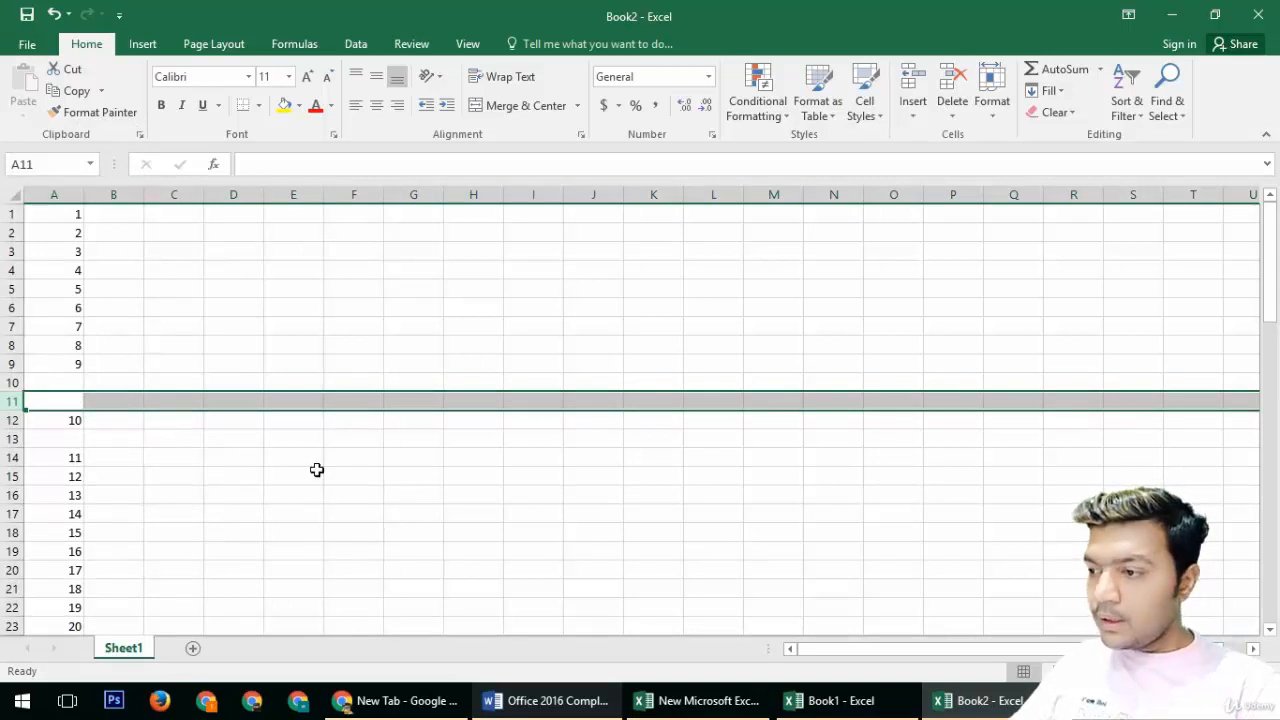
left_click(926, 114)
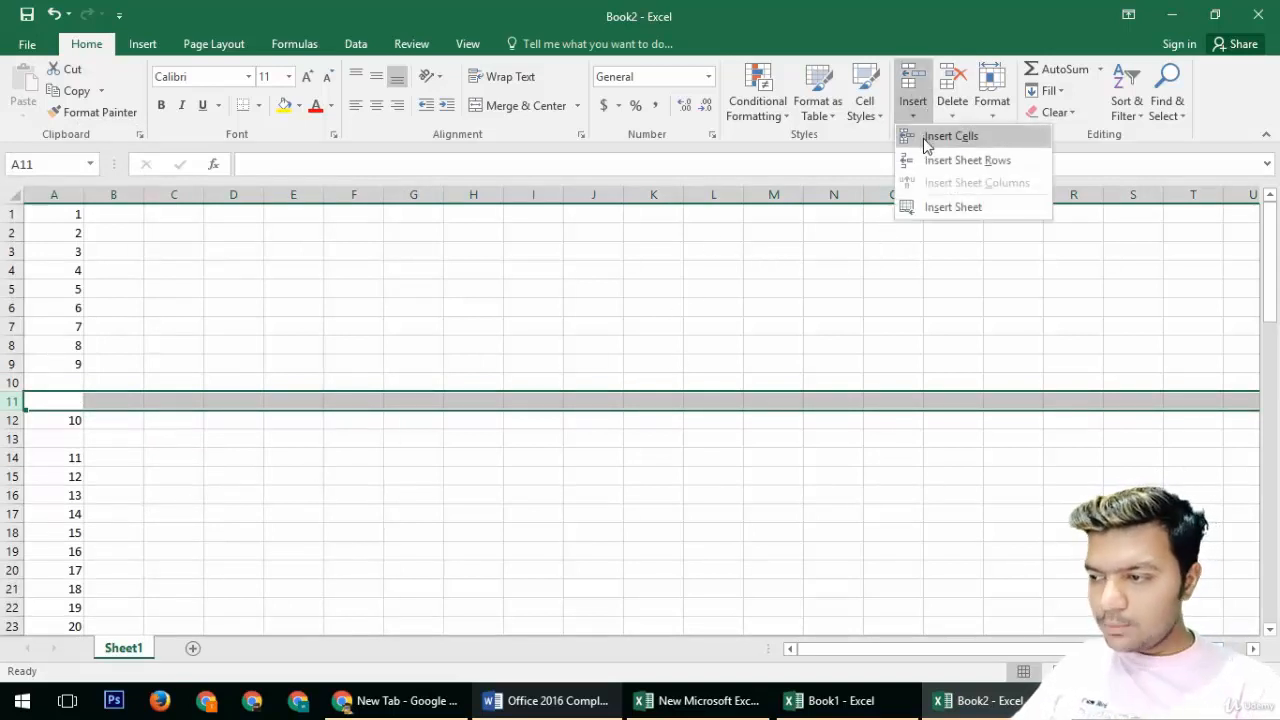
left_click(925, 139)
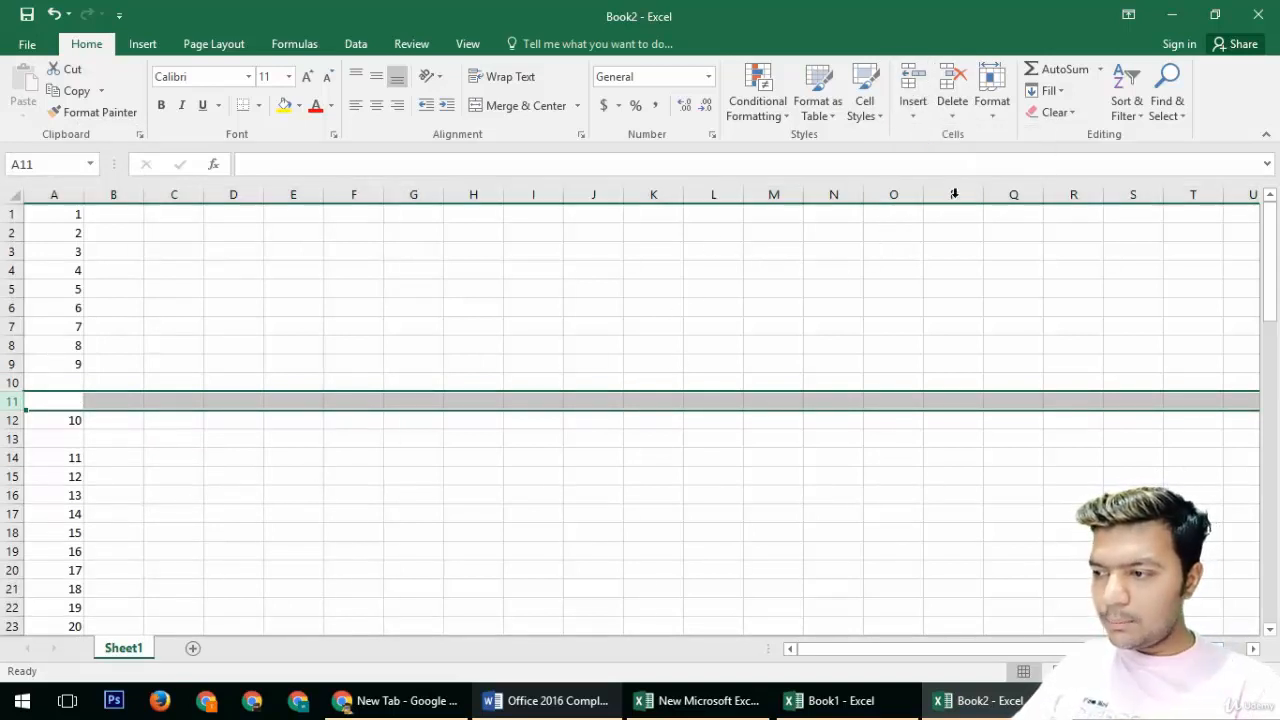
Step: Insert a single cell at A7, shifting cells down
left_click(82, 330)
left_click(911, 116)
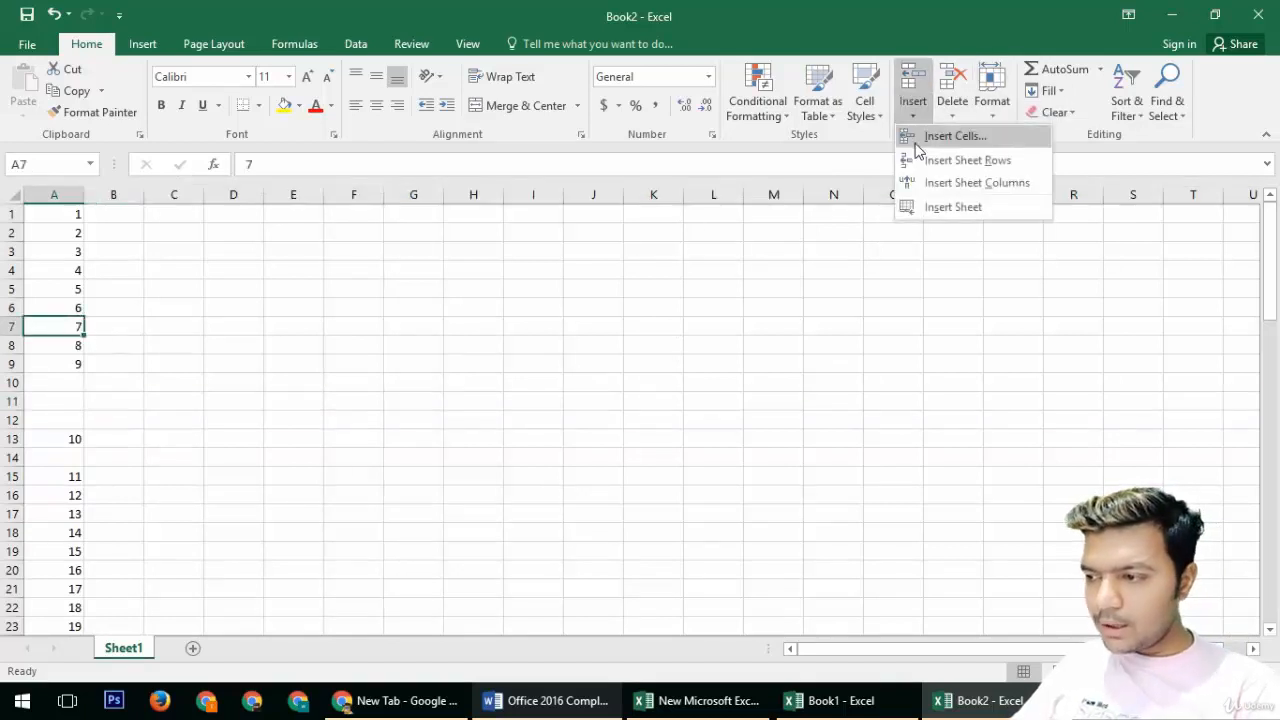
left_click(926, 137)
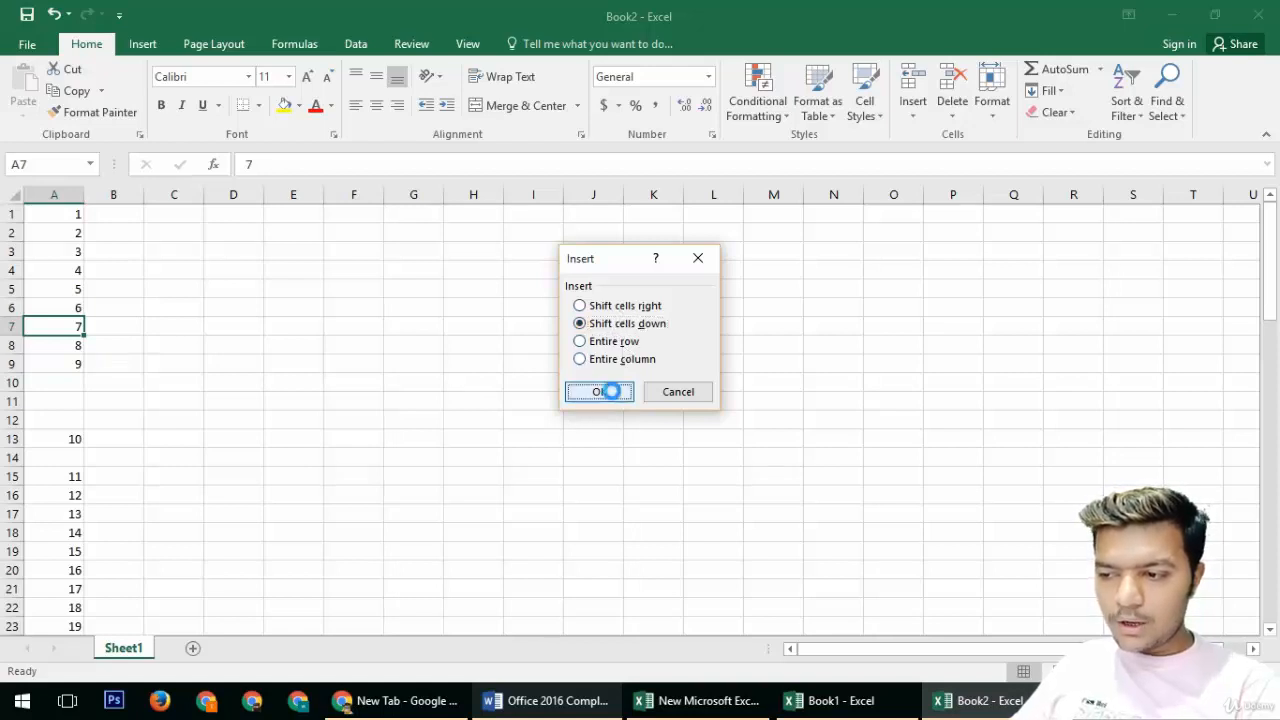
left_click(612, 391)
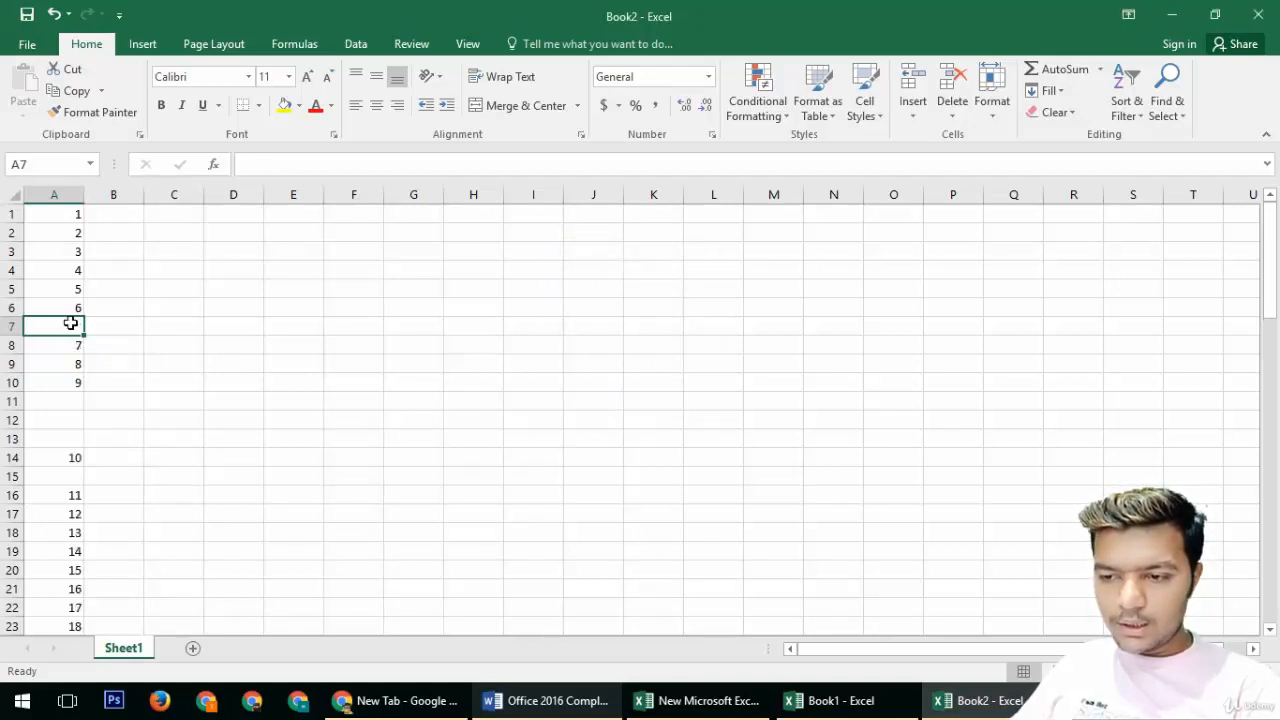
Step: Insert an entire sheet row at row 7
left_click(913, 110)
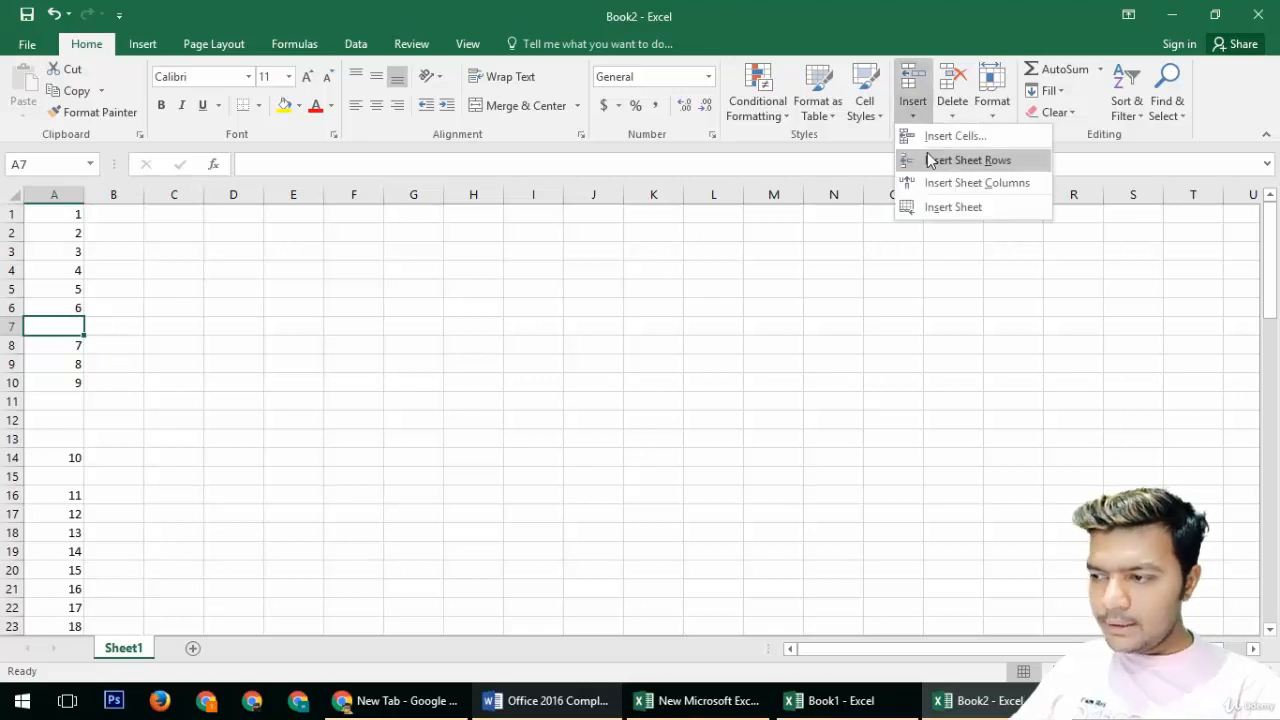
left_click(930, 162)
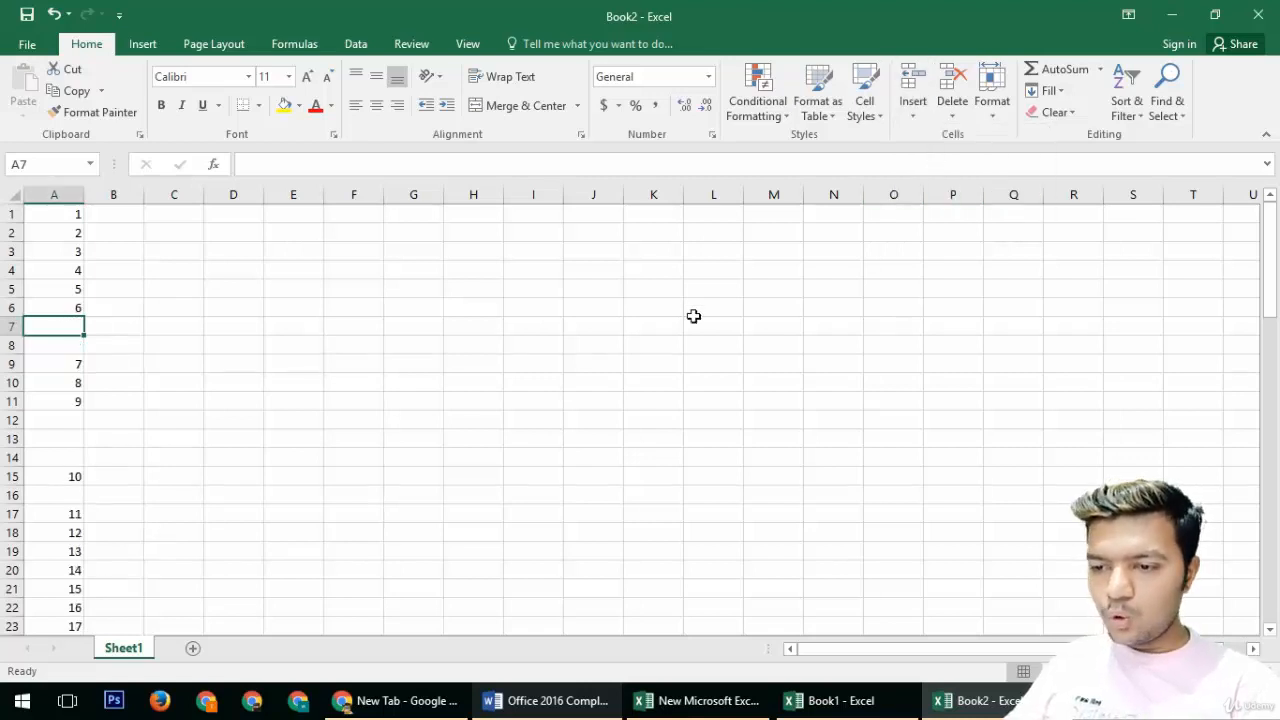
left_click(924, 116)
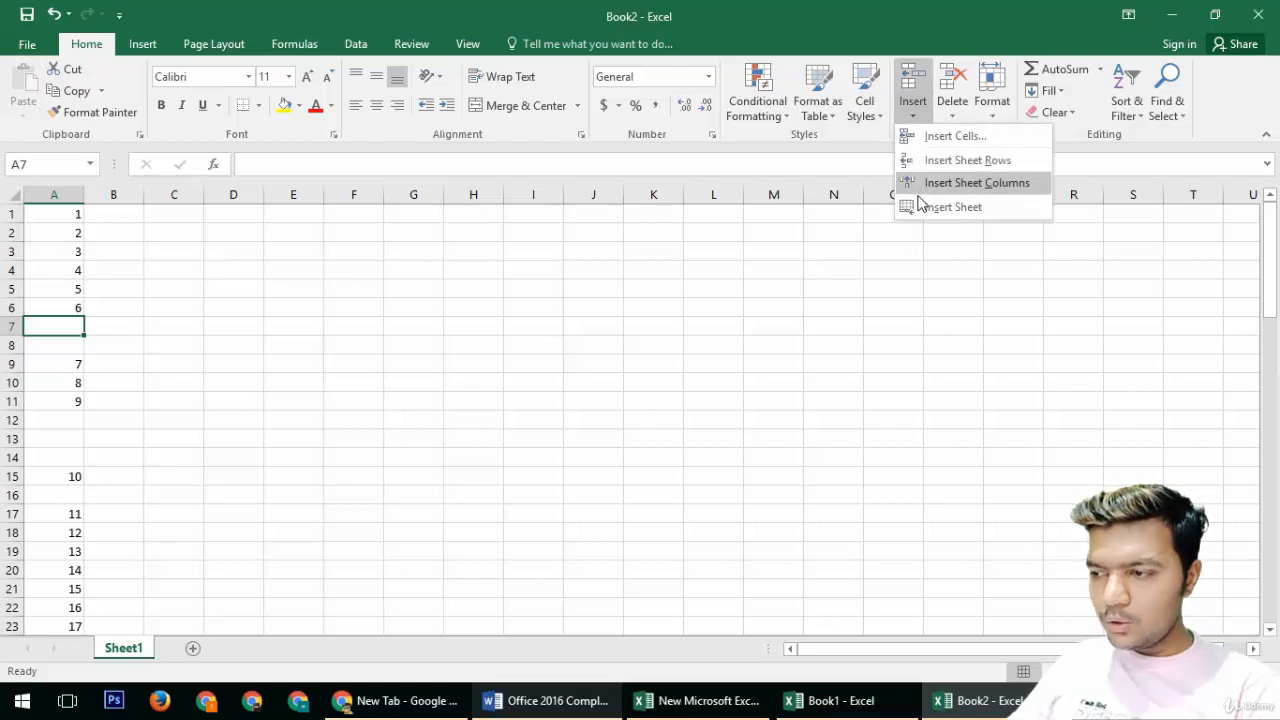
Step: Insert an entire sheet column at column A
left_click(932, 188)
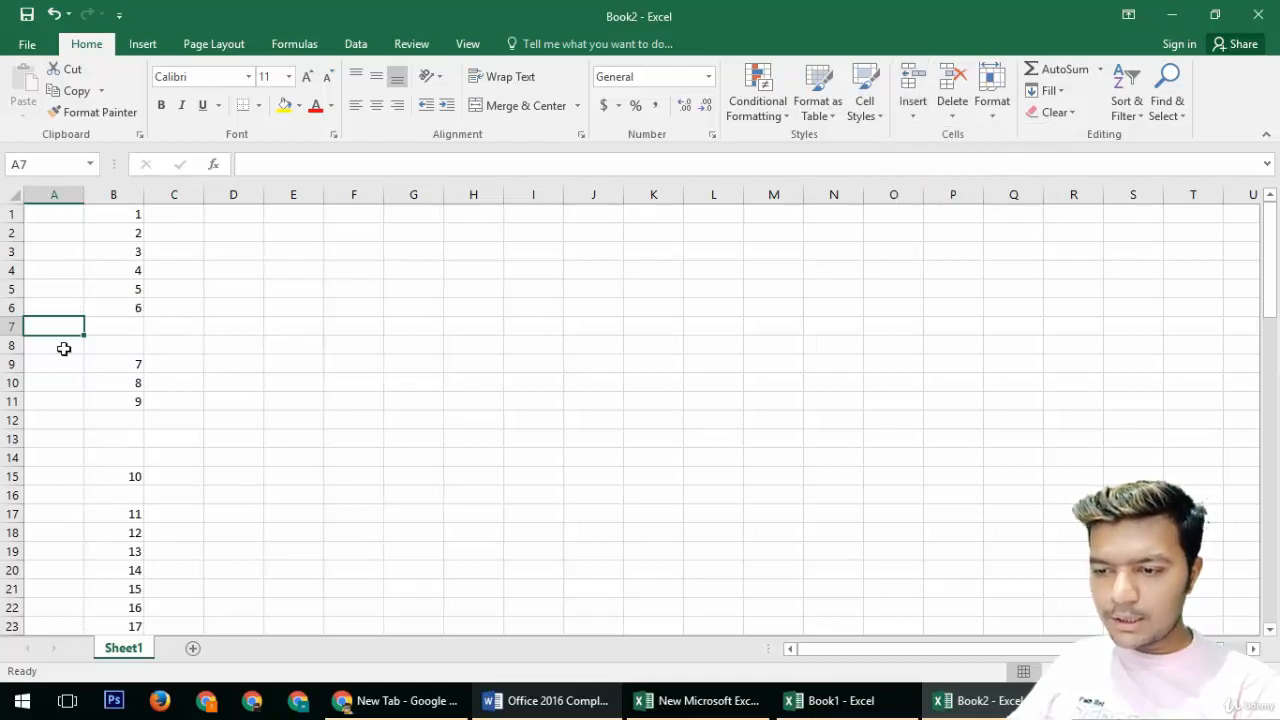
Step: Insert a new worksheet and switch between it and Sheet1
left_click(920, 114)
left_click(950, 207)
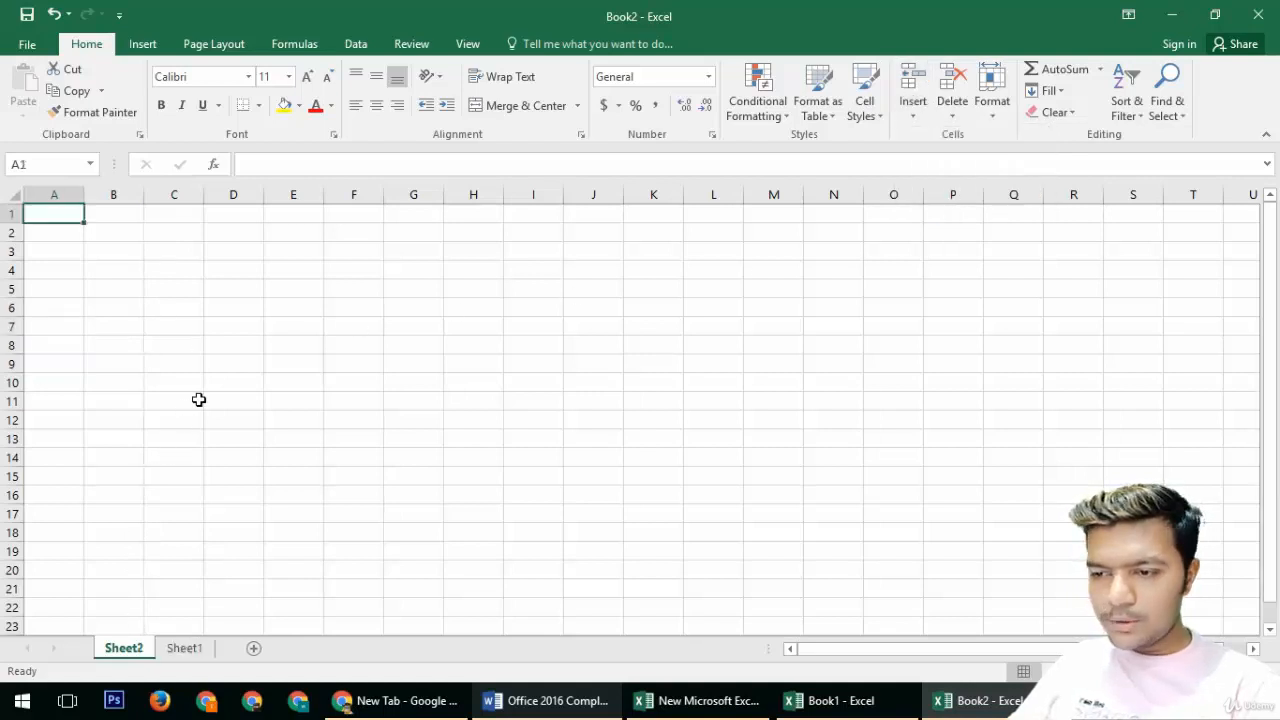
left_click(195, 648)
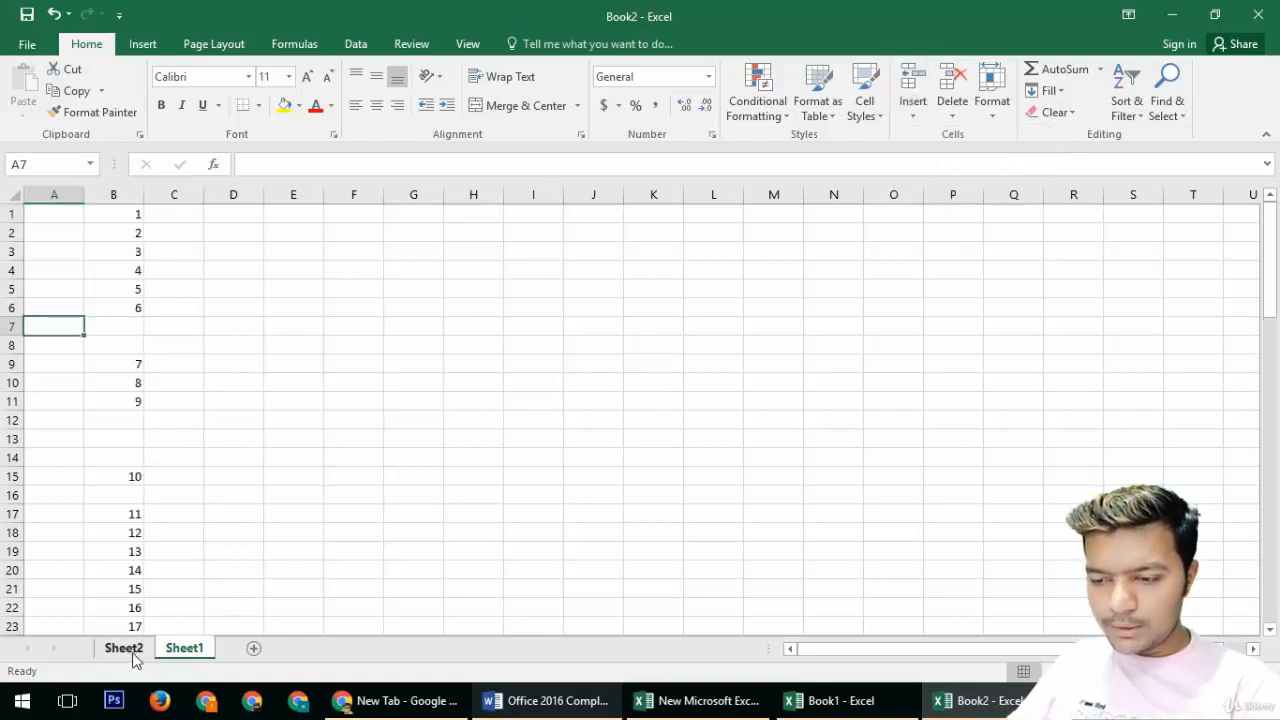
left_click(126, 650)
left_click(195, 648)
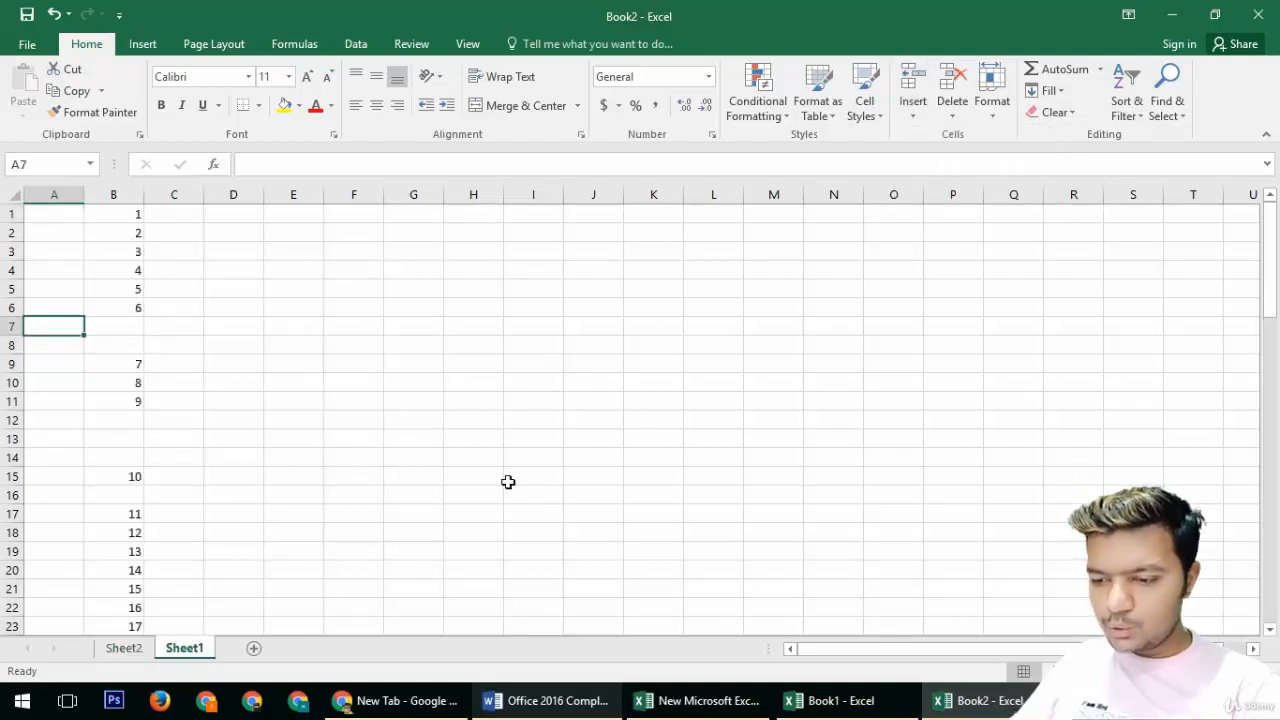
Step: Insert another new worksheet and switch between the sheet tabs
left_click(918, 115)
left_click(930, 207)
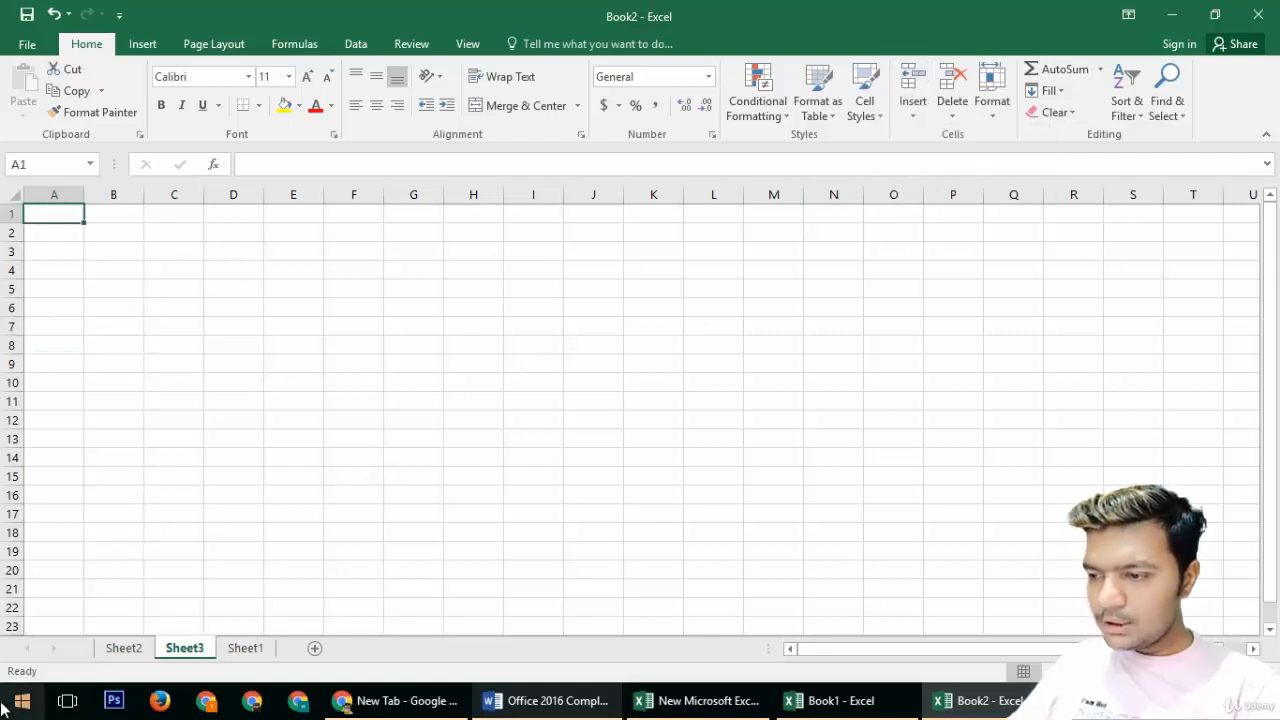
left_click(238, 650)
left_click(118, 650)
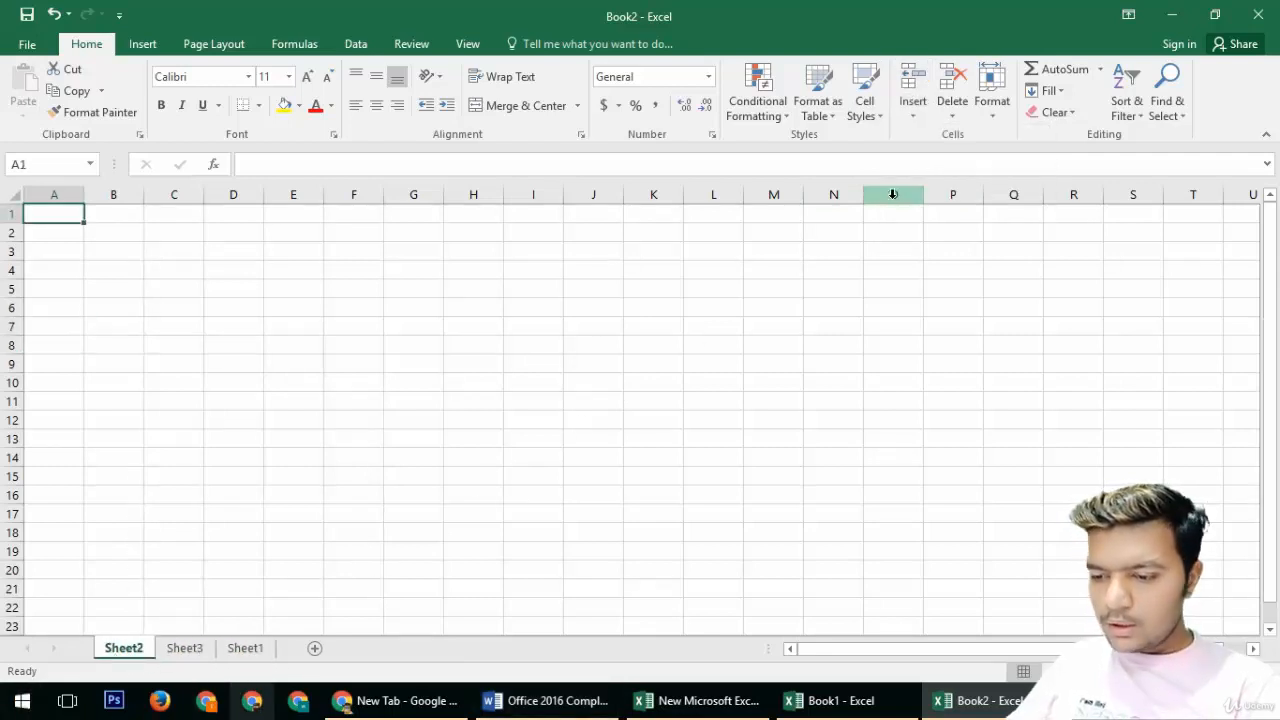
Step: Rename Sheet1 as Shaieet me one
left_click(242, 649)
type("Sha")
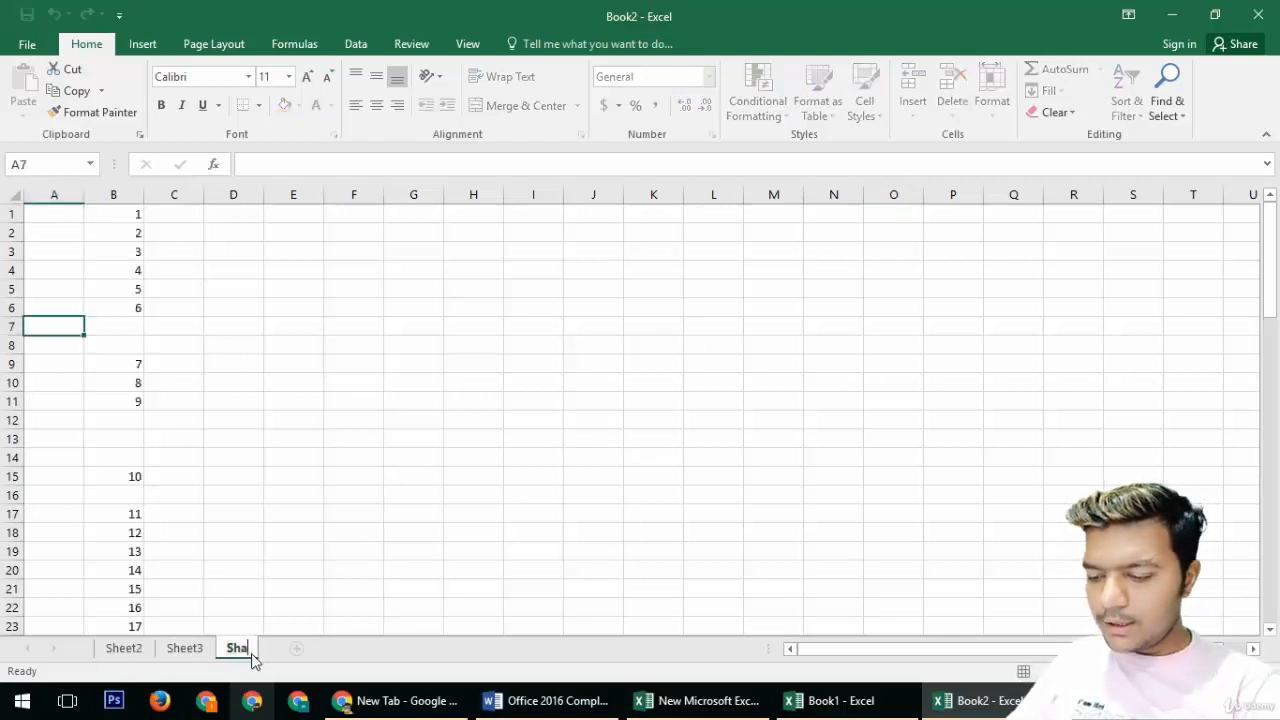
type("reet meas")
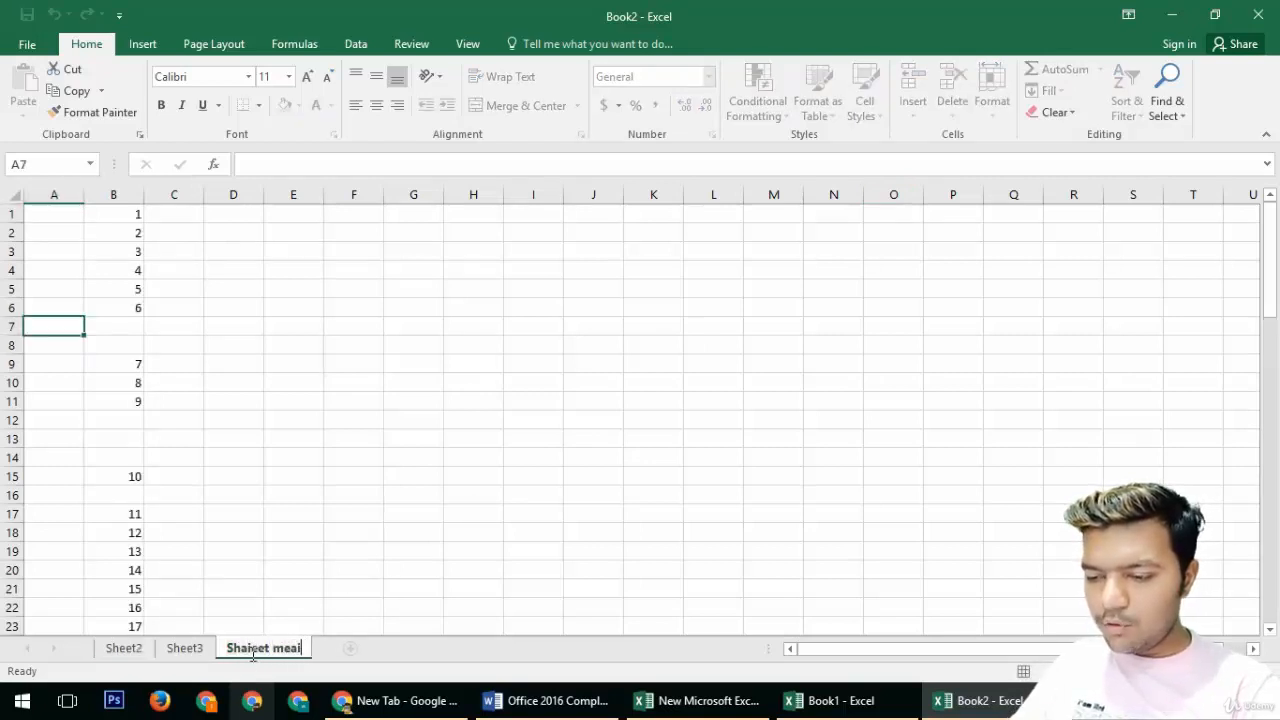
key("BackSpace")
key("BackSpace")
type("one")
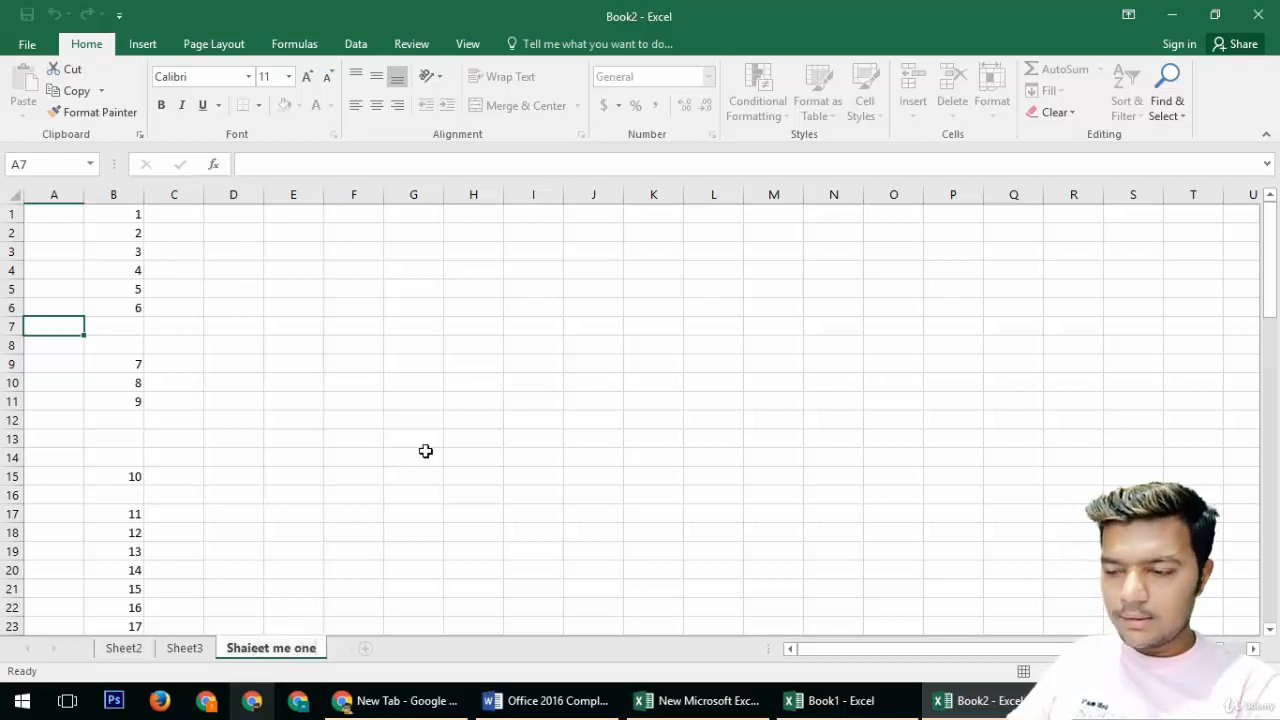
left_click(757, 309)
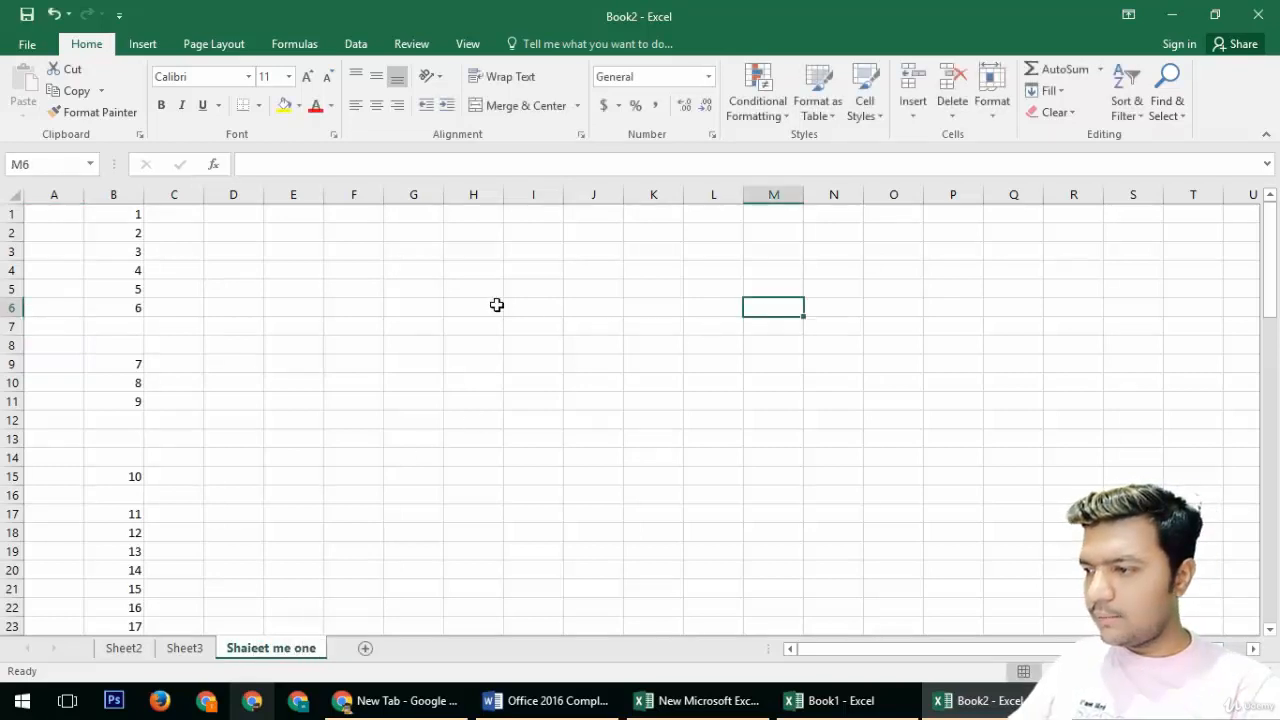
left_click(1099, 72)
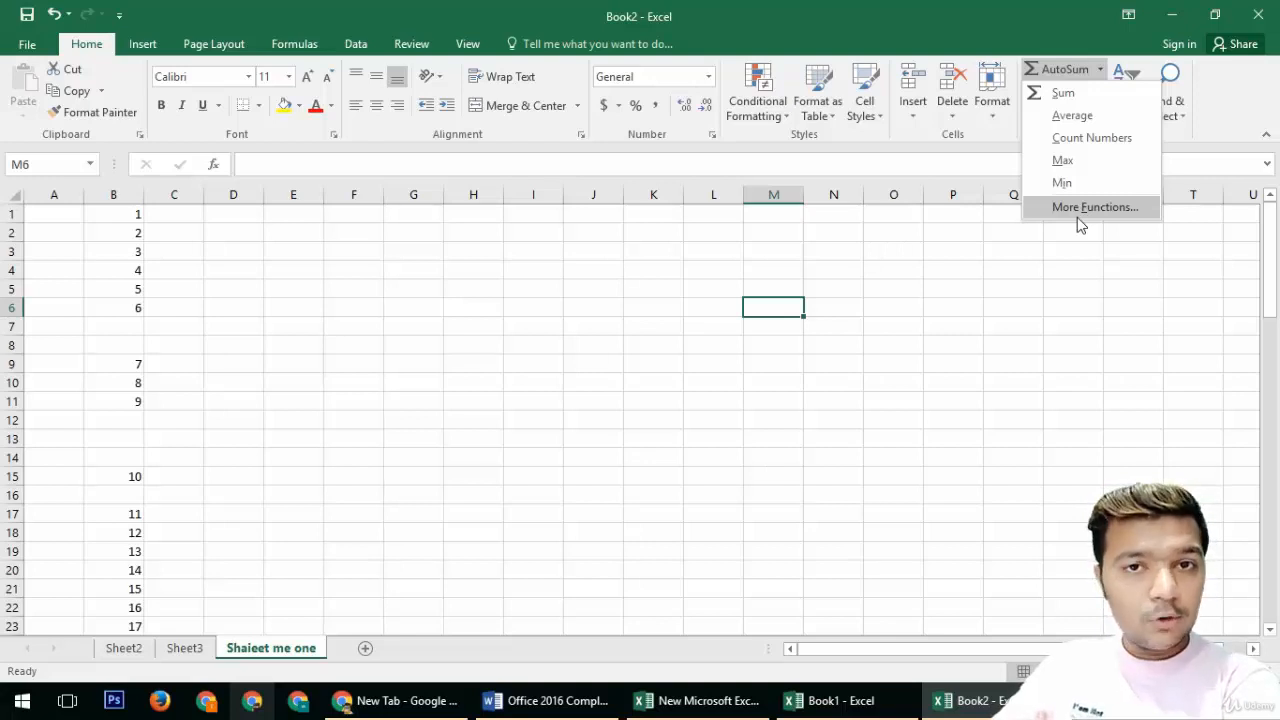
left_click(523, 376)
Step: Enter 1, 2, 3, 3 in I10:I13 and 1, 54, 4, 2, 2, 2 in I15:I20
left_click(522, 378)
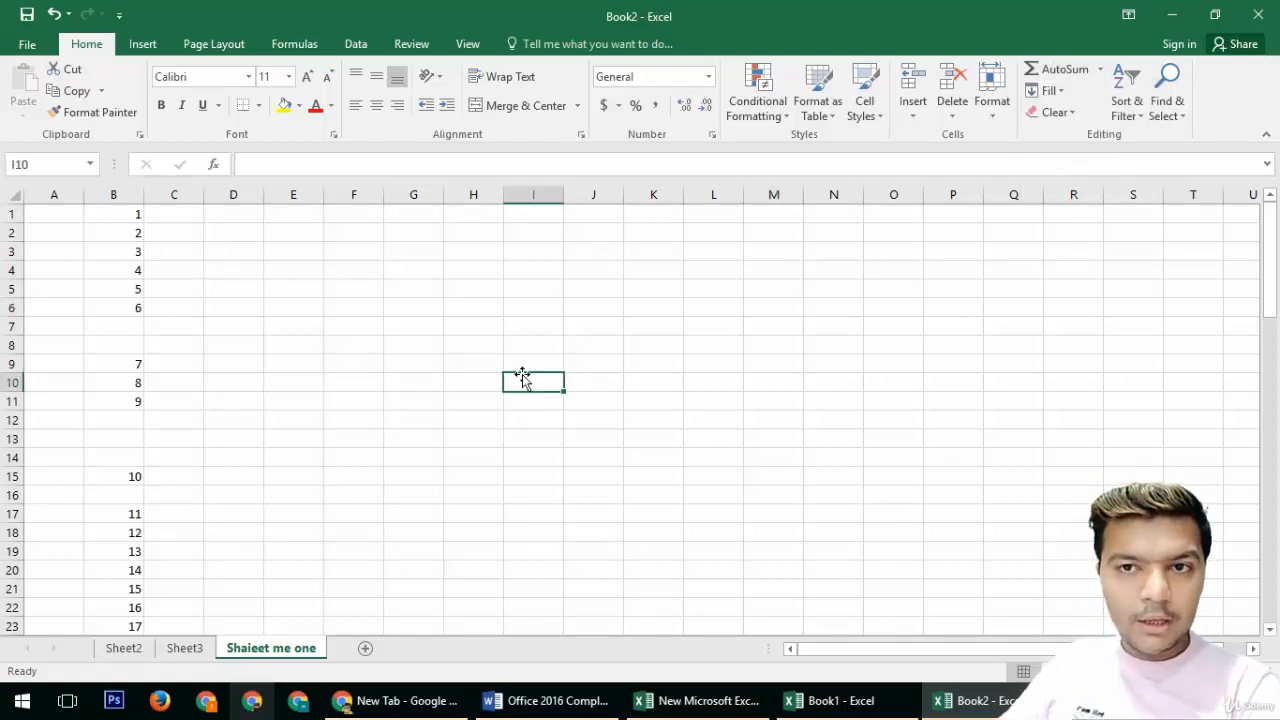
type("1")
key("Return")
type("2")
key("Return")
type("3")
key("Return")
type("3")
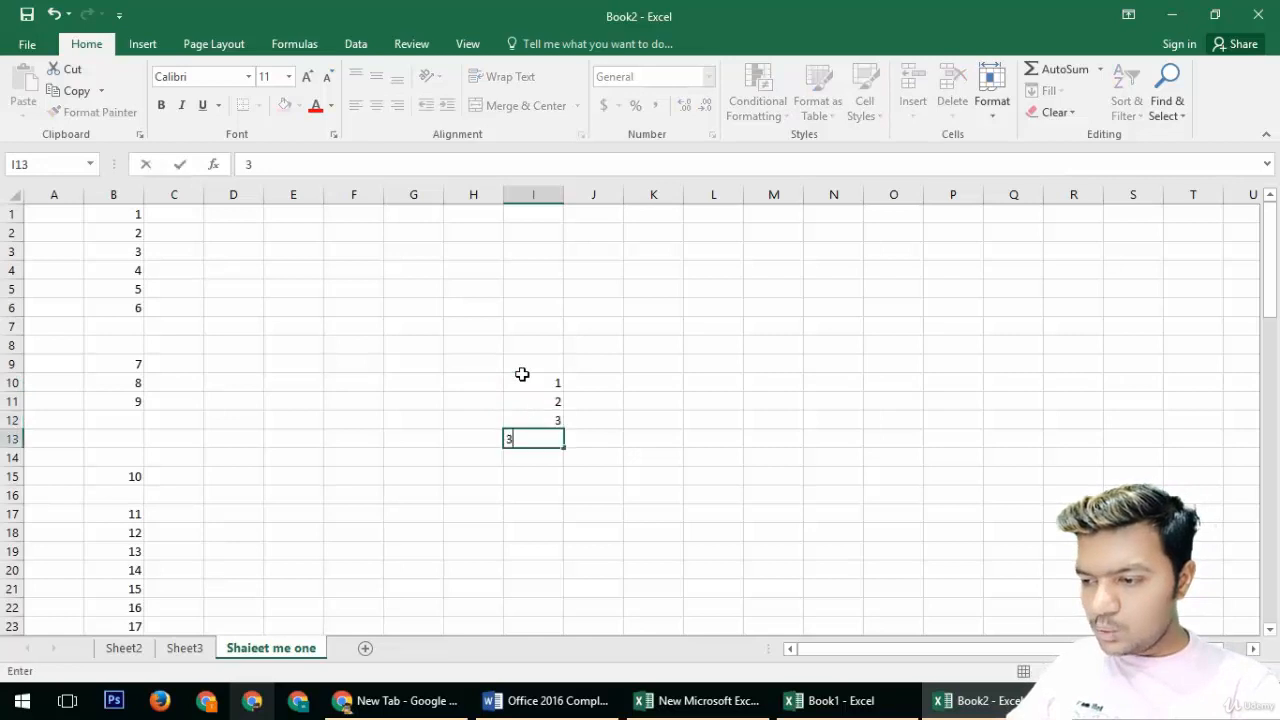
key("Return")
key("Return")
type("1")
key("Return")
type("54")
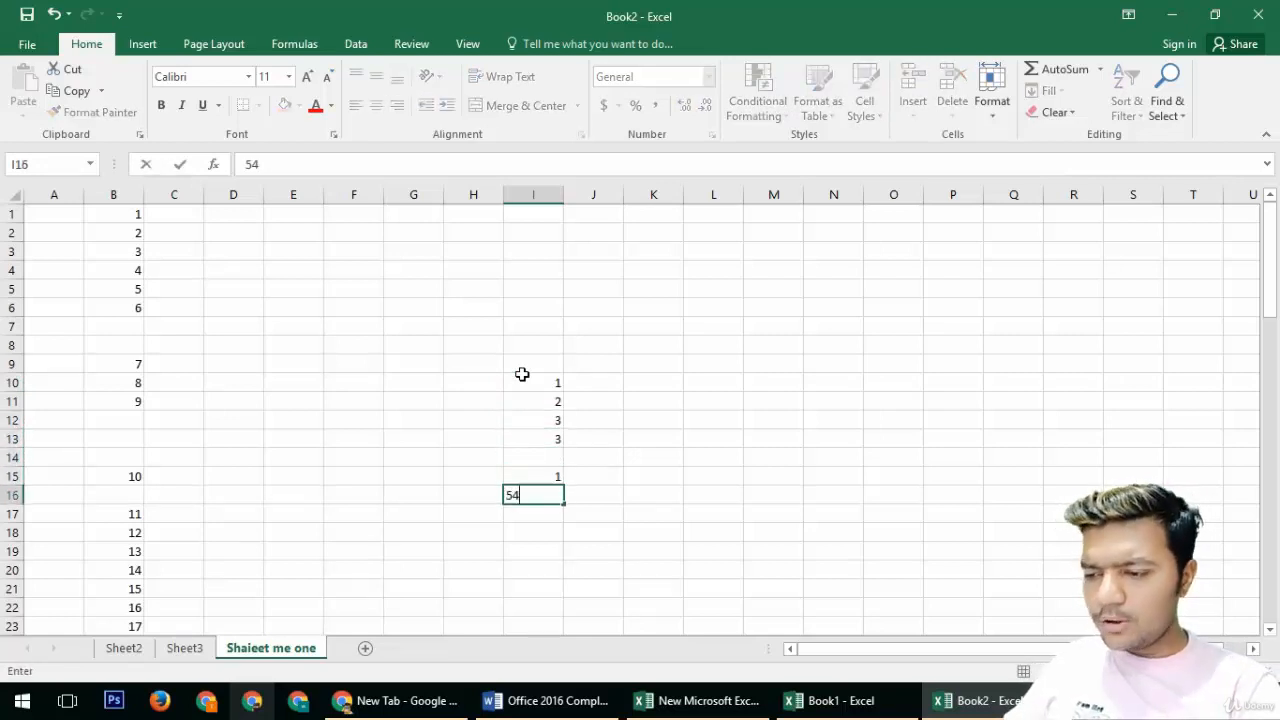
key("Return")
type("4")
key("Return")
type("2")
key("Return")
type("2")
key("Return")
type("2")
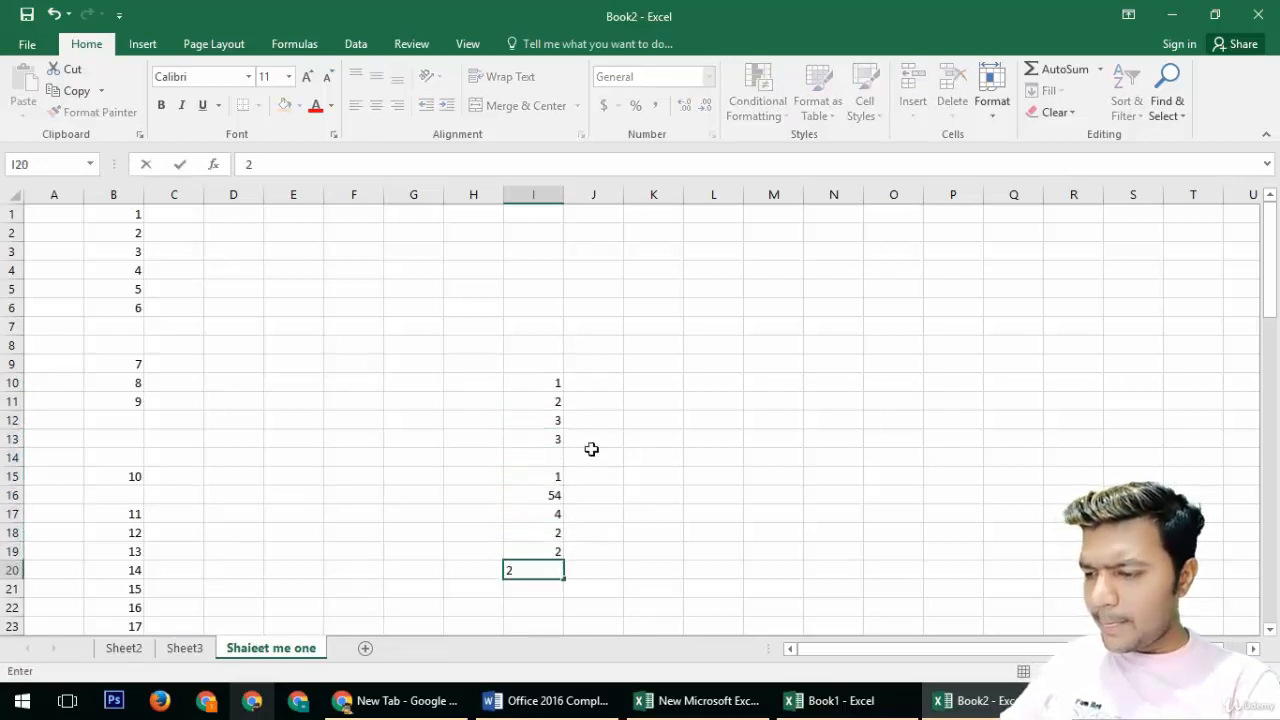
Step: Enter 5 in the empty cell I14
left_click(650, 457)
left_click(552, 568)
left_click(560, 458)
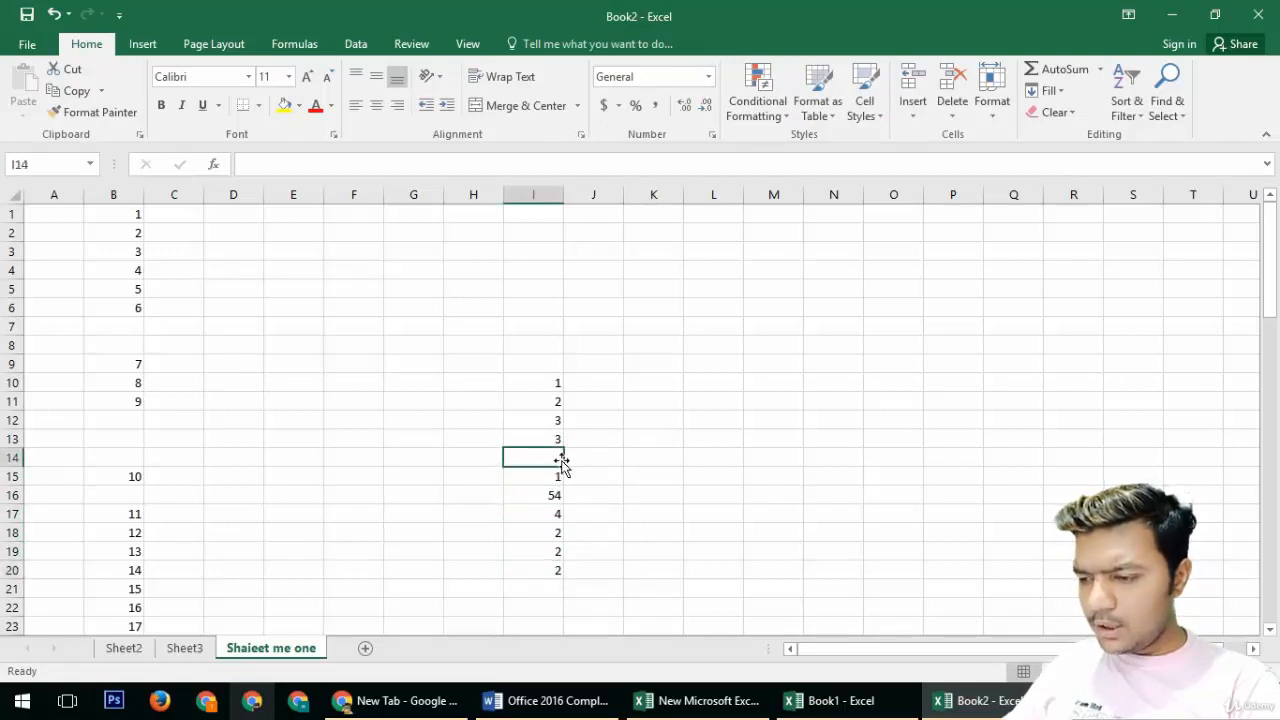
type("5")
key("Return")
Step: Sum the numbers in I10:I20 with AutoSum into I21
left_click_drag(557, 383, 544, 574)
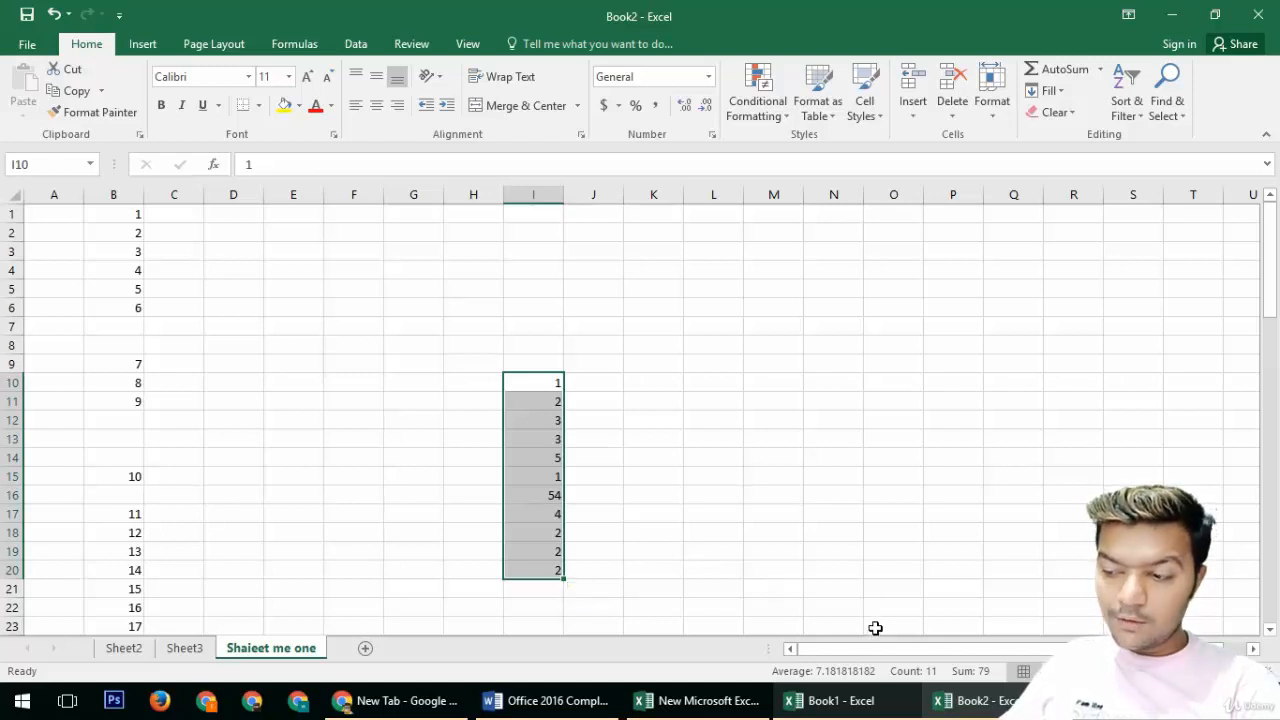
left_click(1064, 69)
left_click(530, 592)
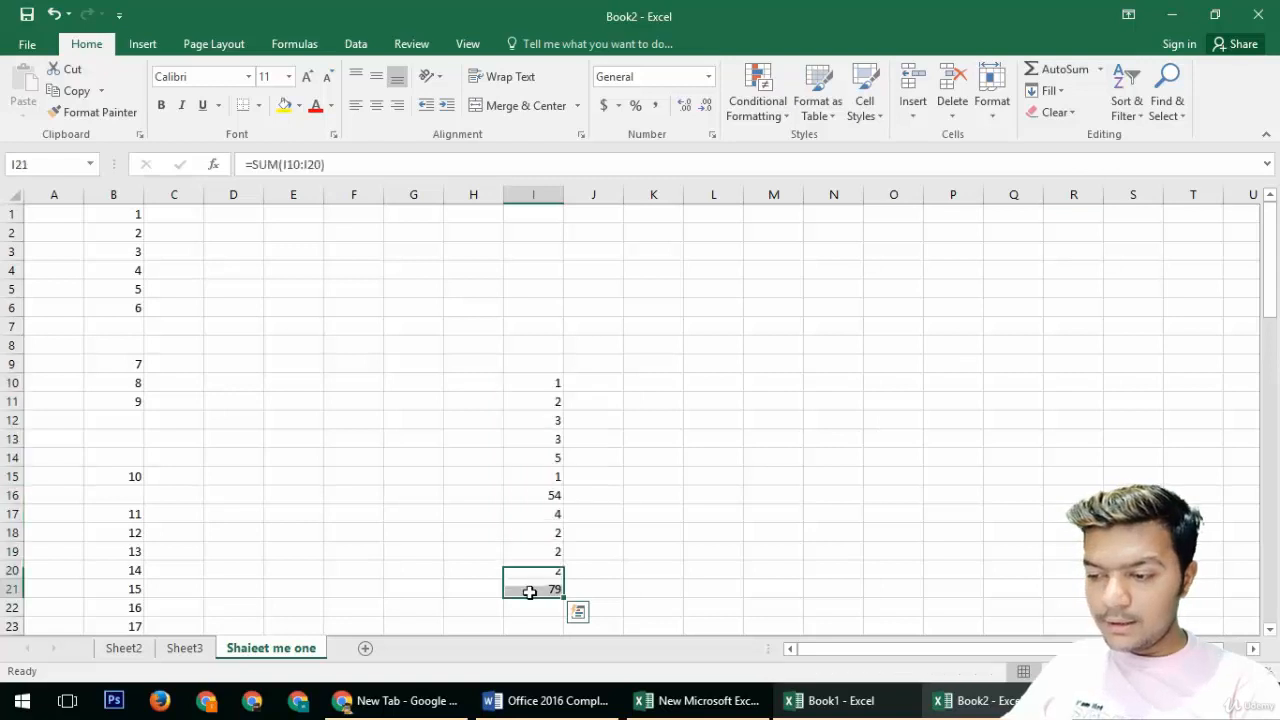
Step: Label cell H21 as Total
left_click(466, 582)
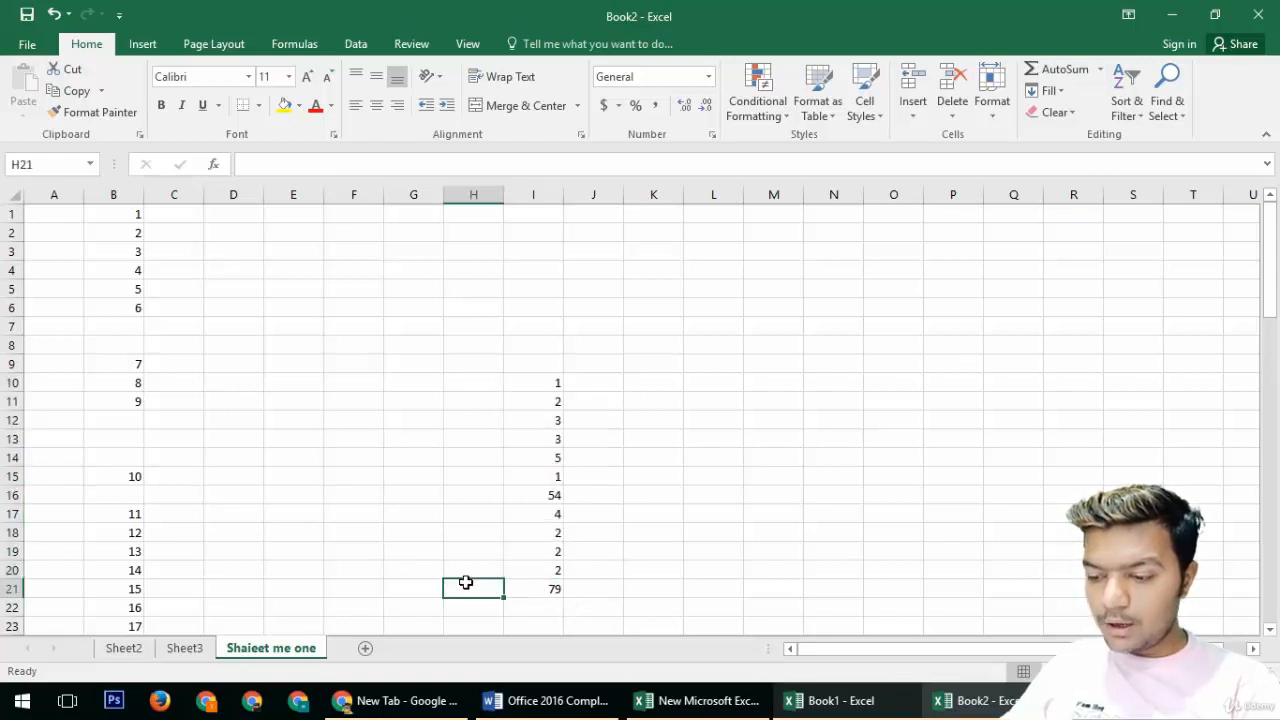
type("Total")
key("Return")
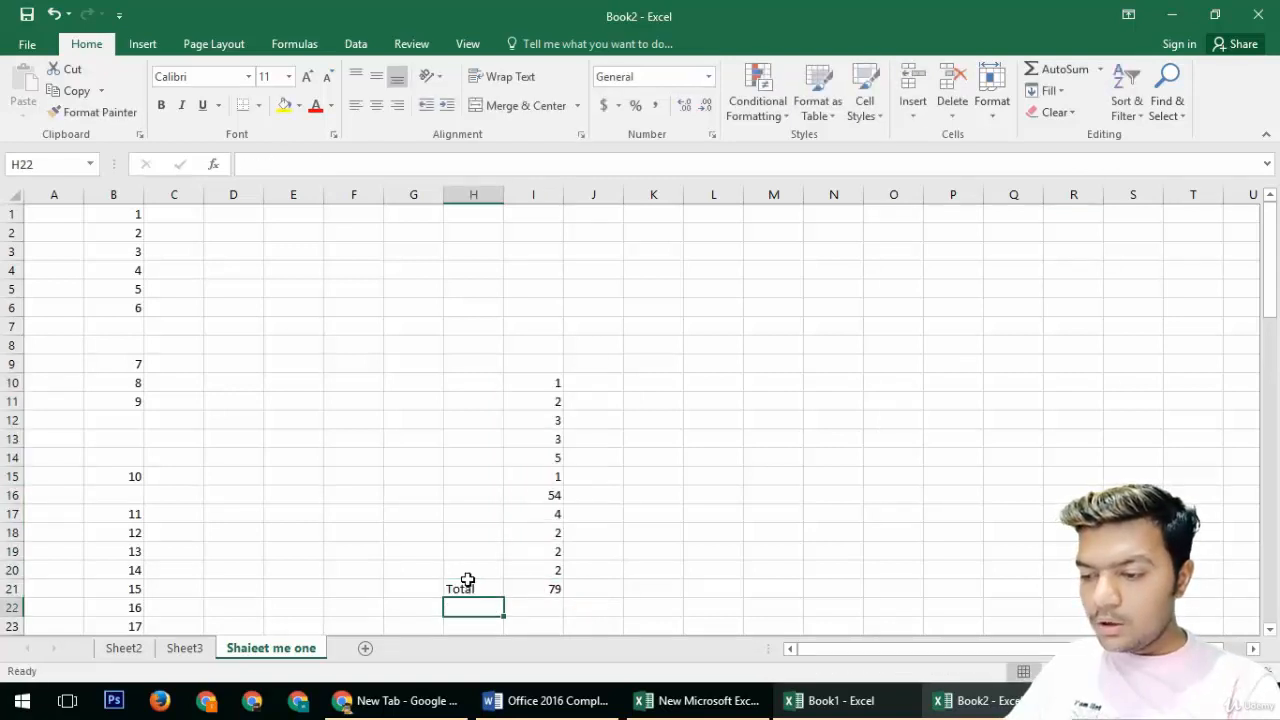
Step: Add the average of I10:I20 below the total with AutoSum's Average
left_click(518, 589)
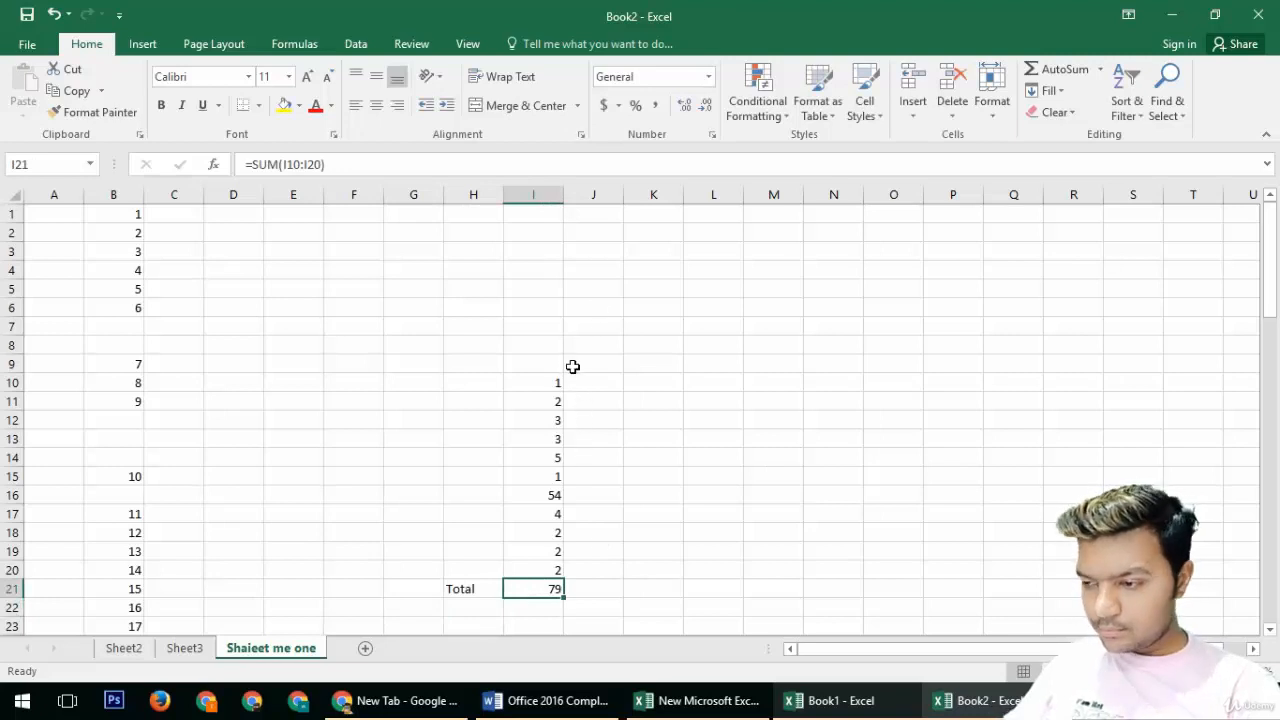
left_click_drag(555, 383, 554, 577)
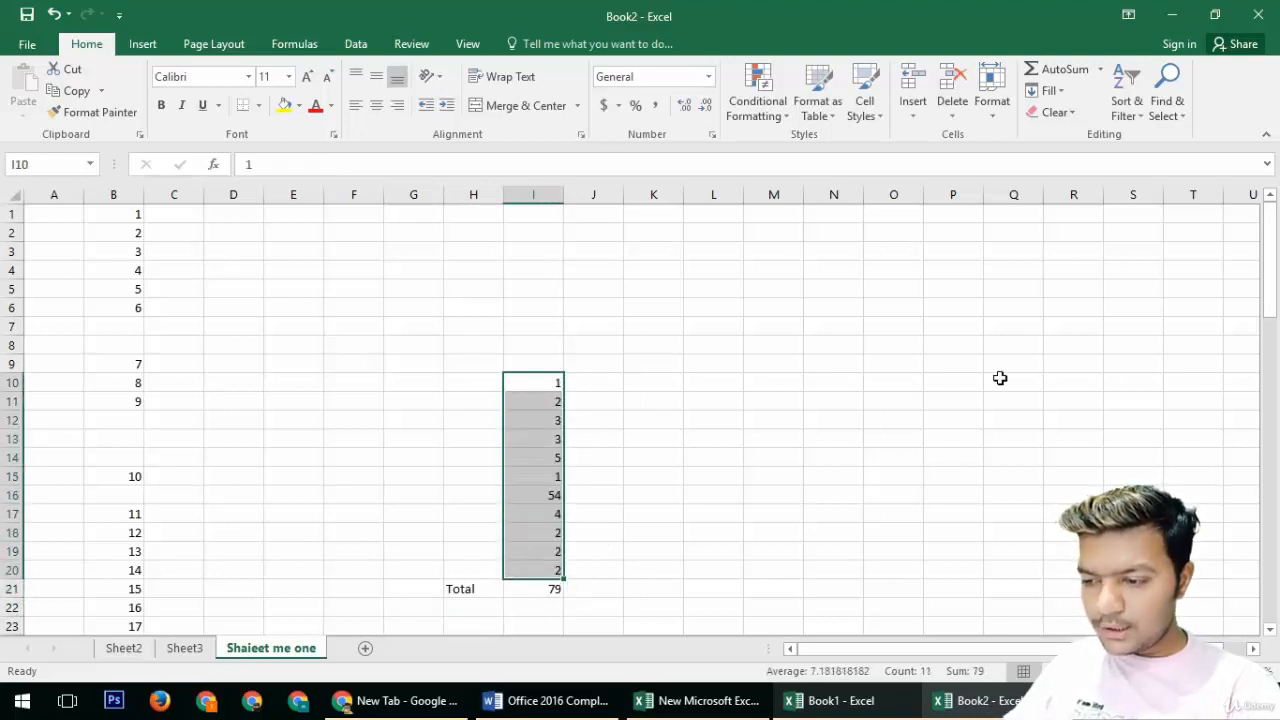
left_click(1100, 69)
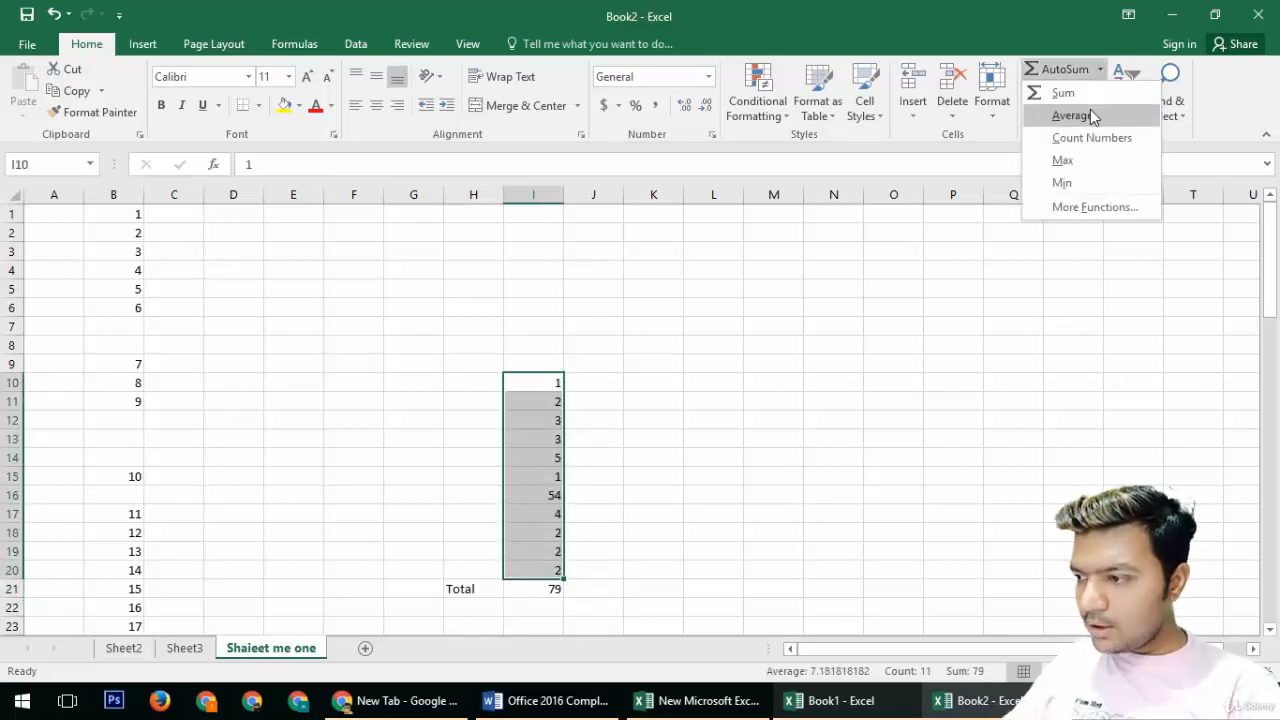
left_click(1092, 116)
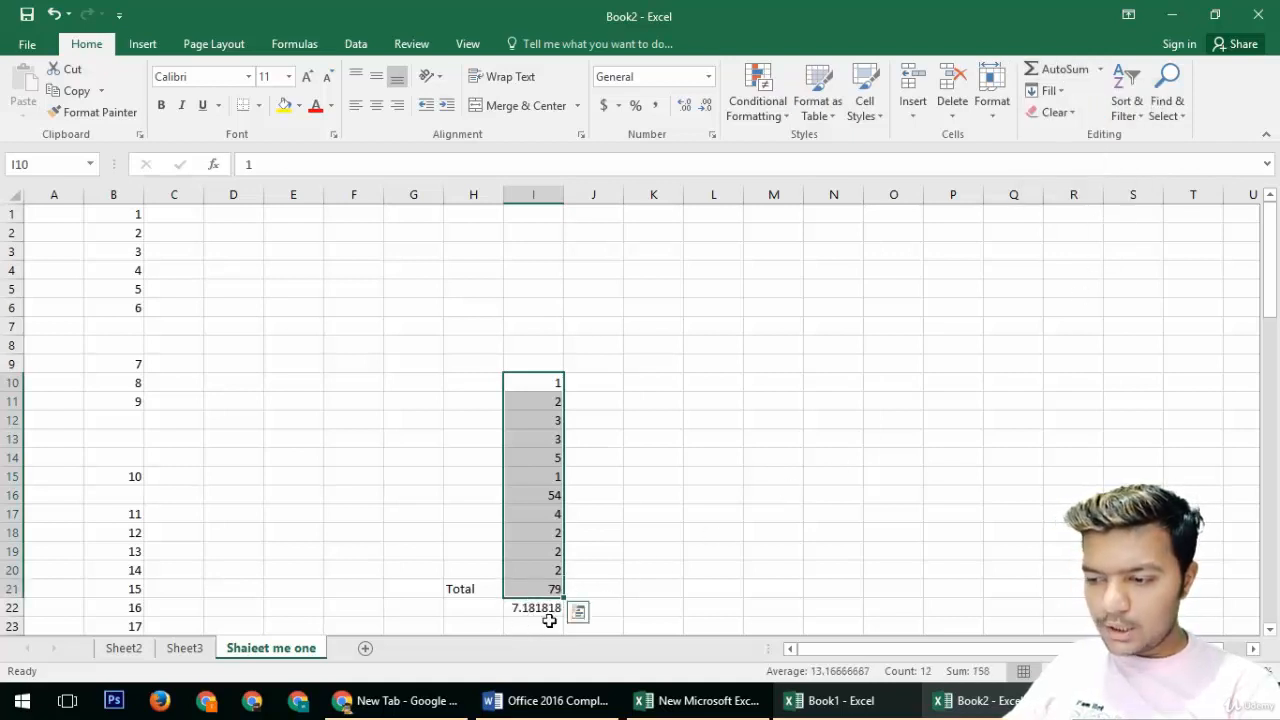
Step: Add a count of the selected numbers with AutoSum's Count Numbers
left_click(1100, 70)
left_click(1088, 139)
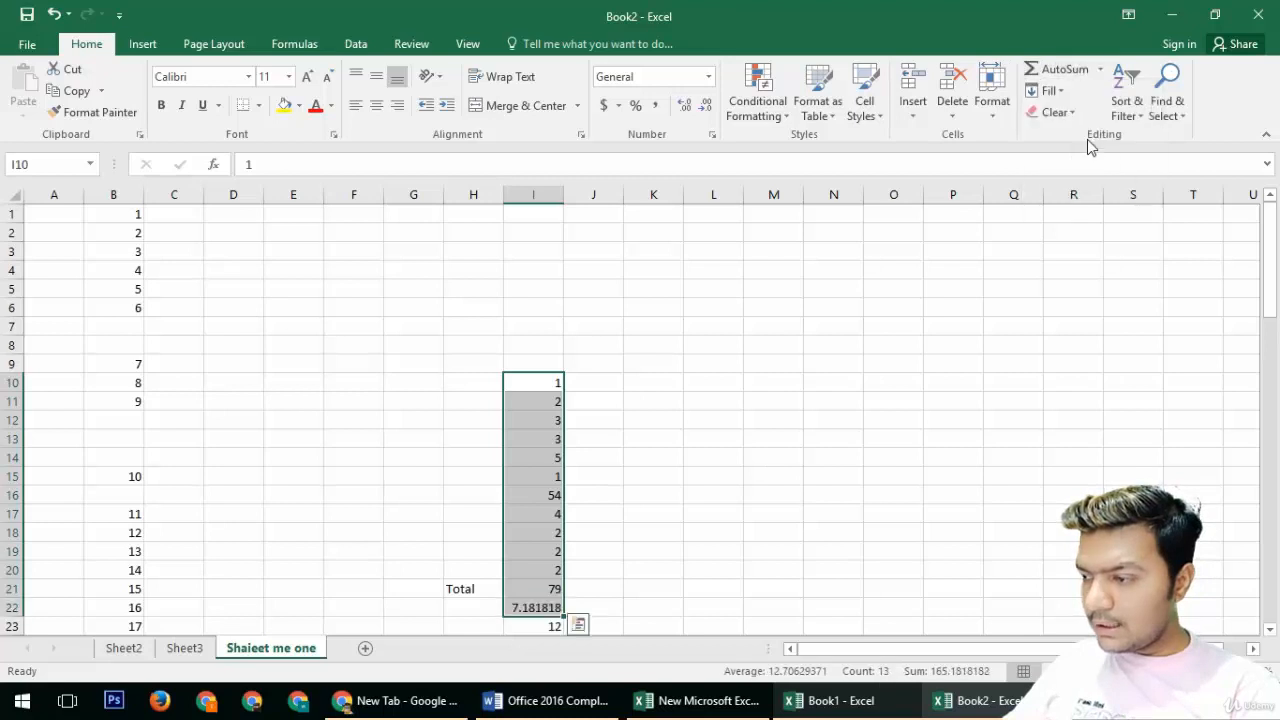
Step: Add the maximum of the selected numbers with AutoSum's Max
scroll(660, 570, "down", 2)
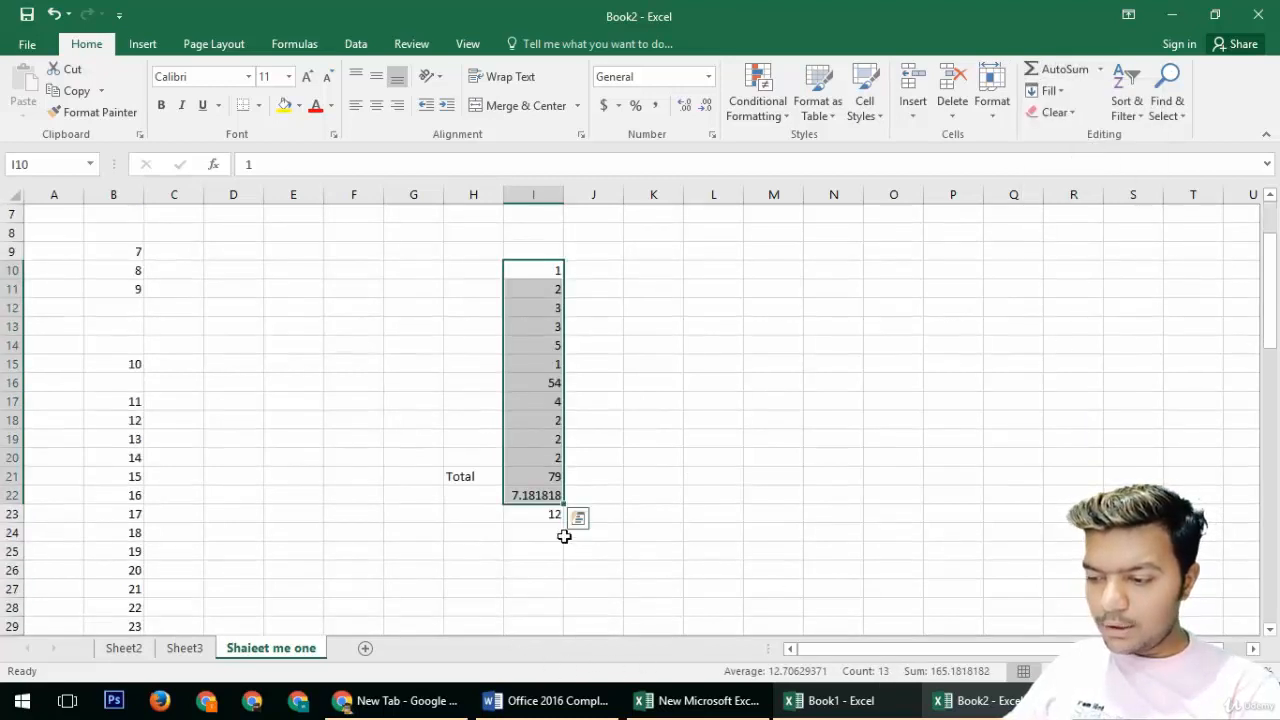
left_click(1100, 70)
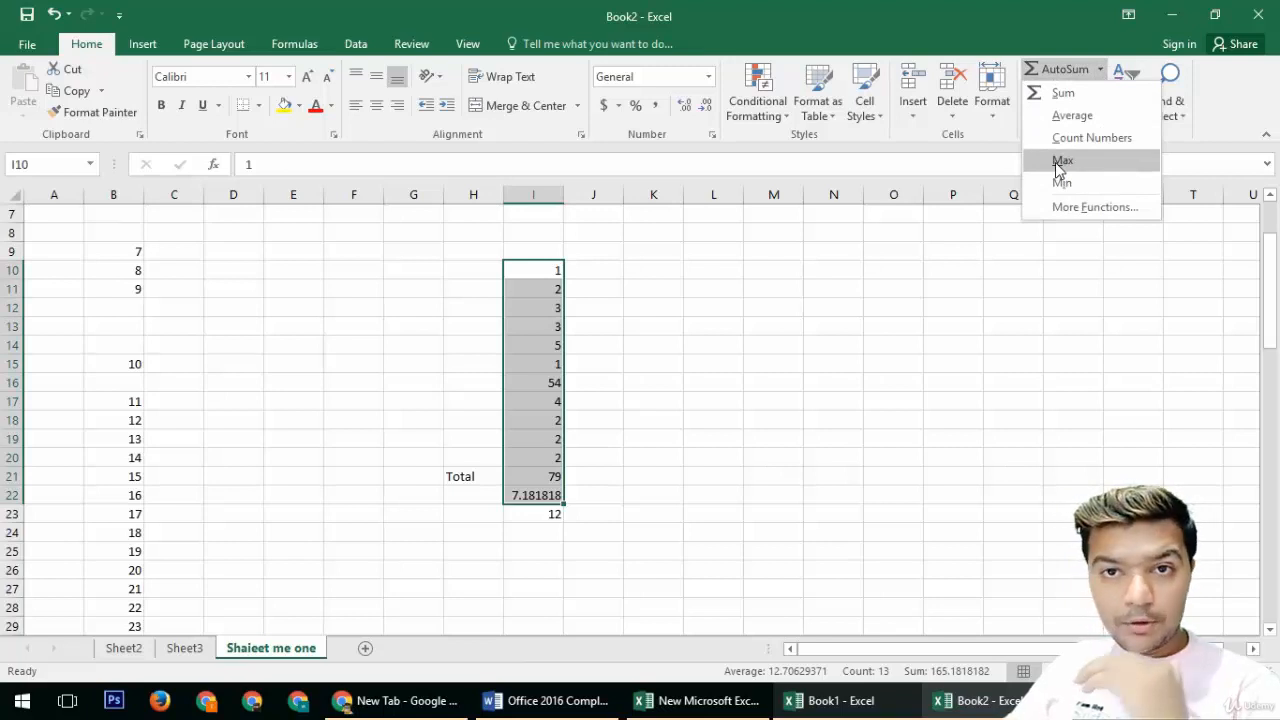
left_click(1060, 162)
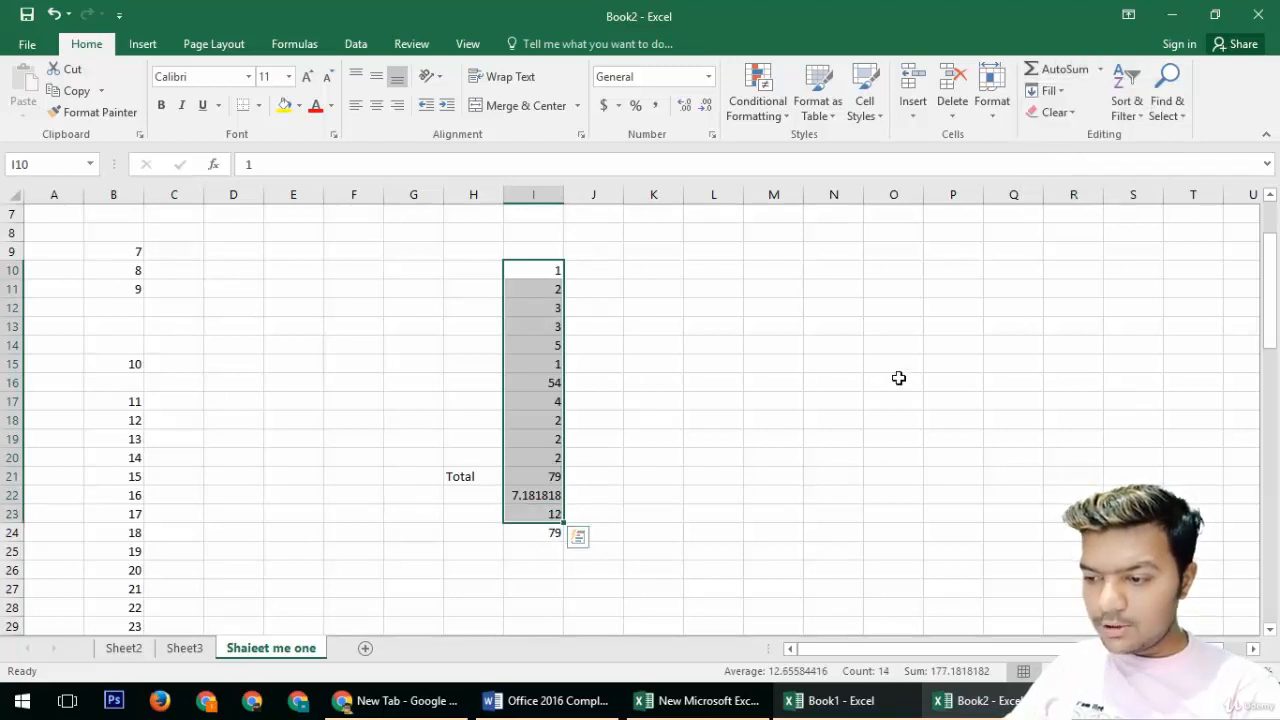
Step: Add the minimum of the selected numbers with AutoSum's Min
left_click(1100, 69)
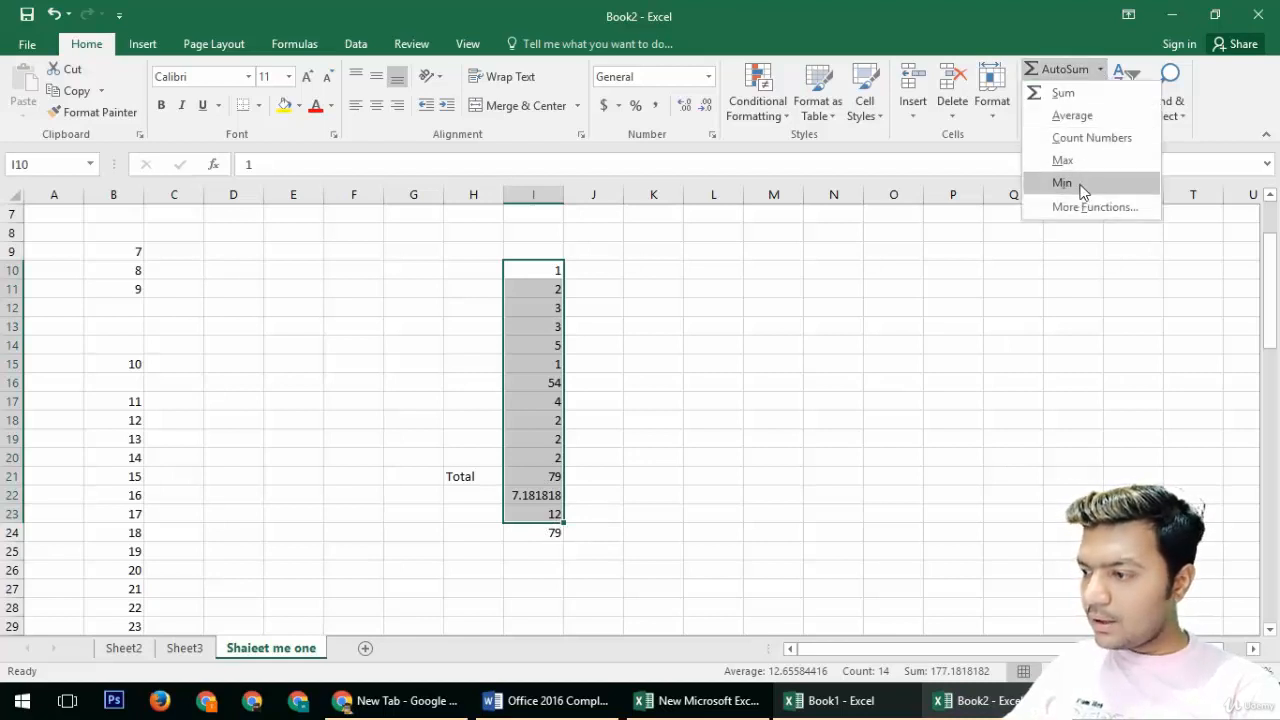
left_click(1062, 183)
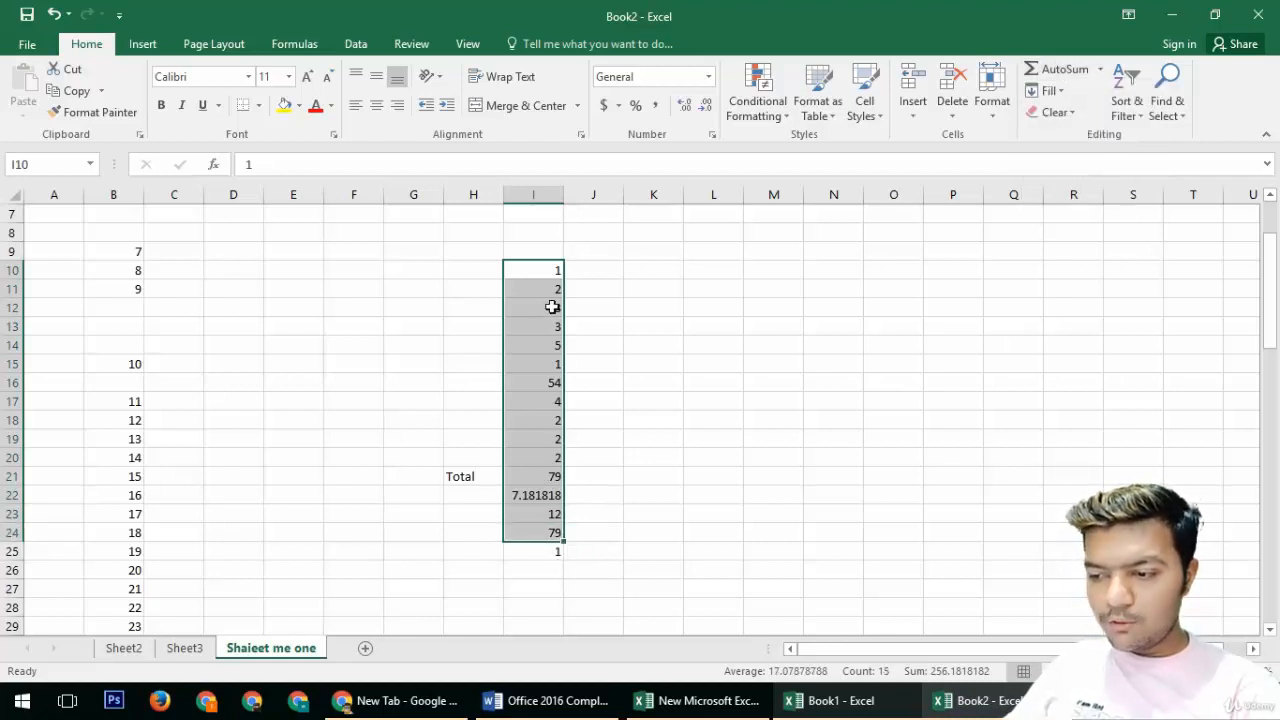
Step: Browse the function categories in the Insert Function dialog without inserting a function
left_click(1099, 69)
left_click(1072, 208)
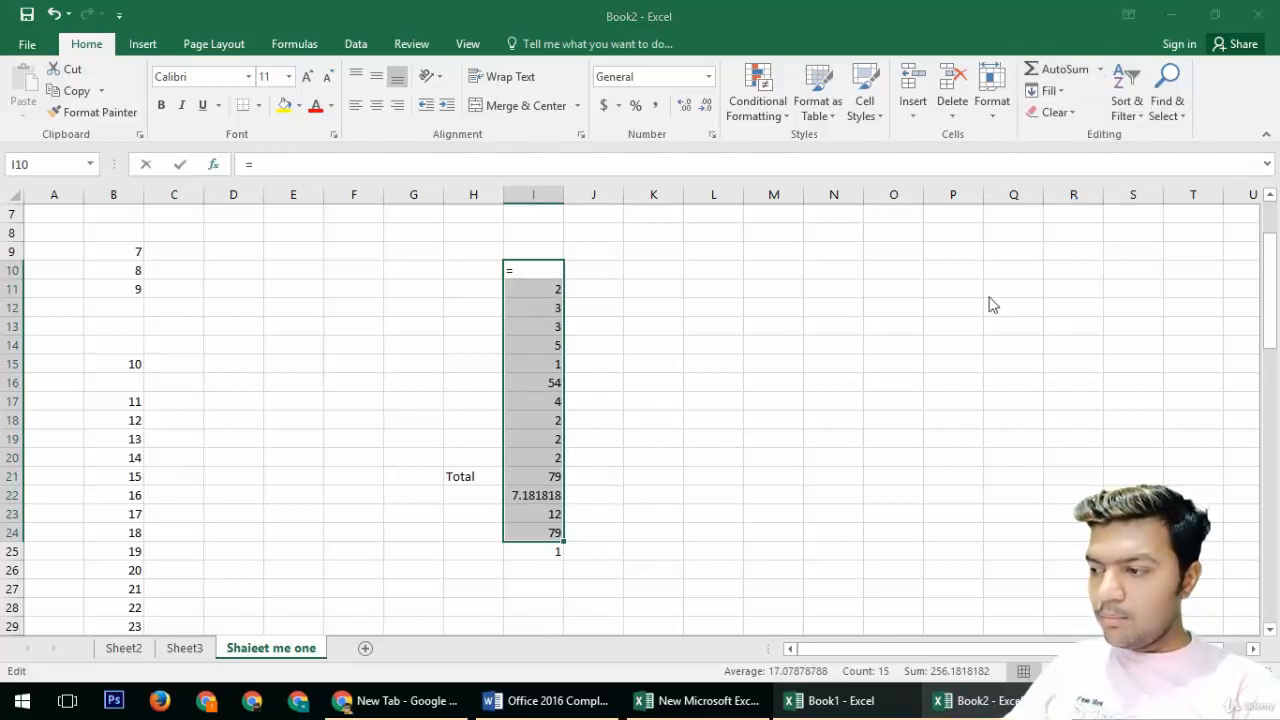
left_click(495, 347)
scroll(495, 348, "down", 1)
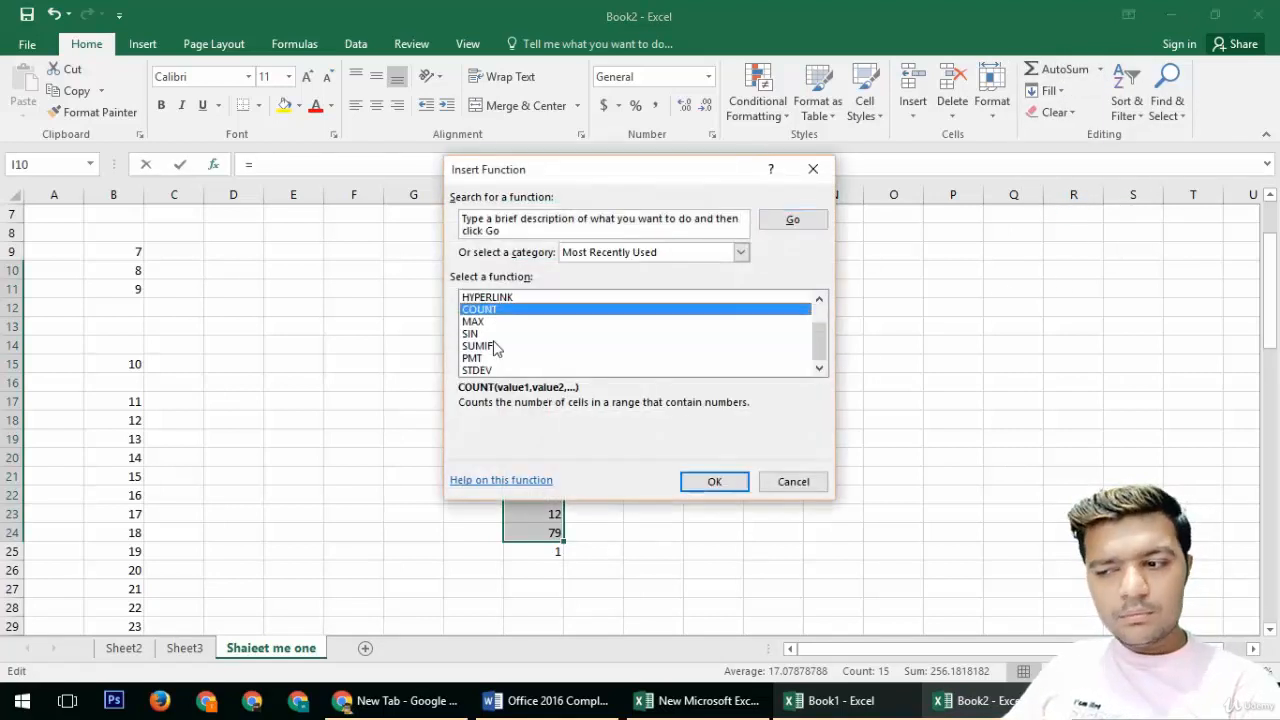
scroll(495, 348, "up", 1)
left_click(741, 252)
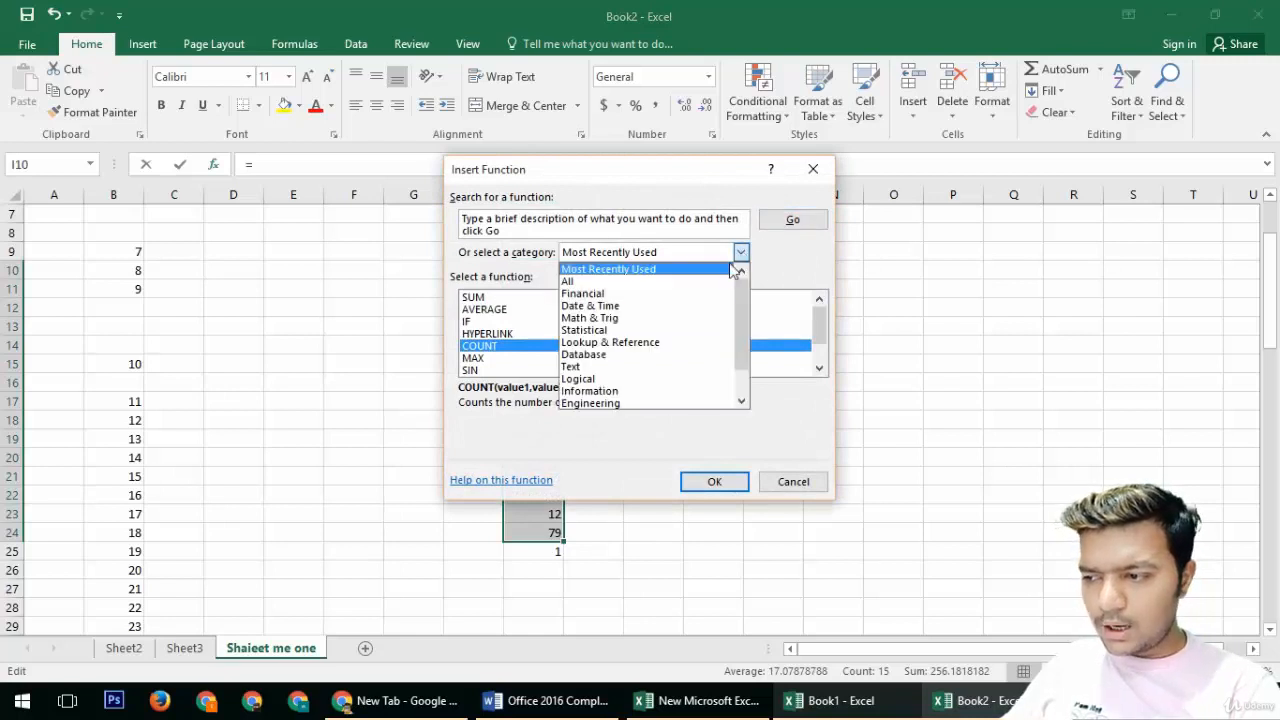
left_click(670, 348)
scroll(555, 355, "down", 4)
scroll(555, 355, "up", 4)
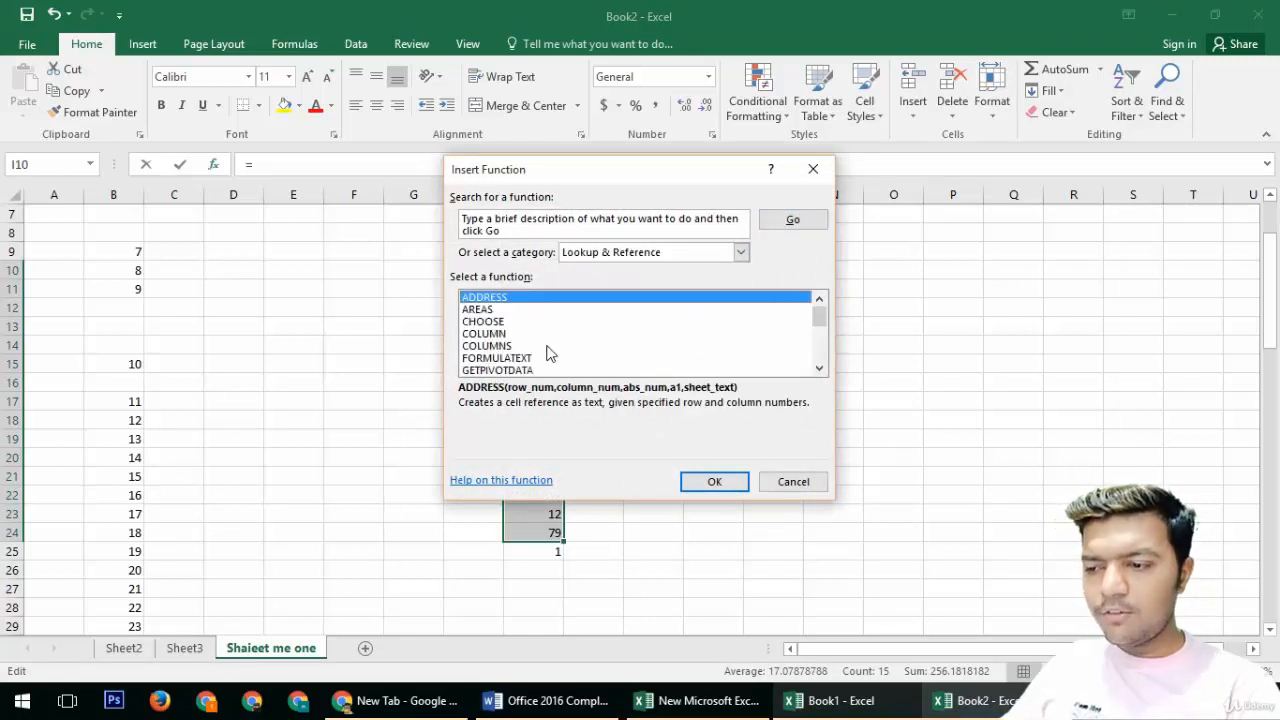
scroll(555, 355, "down", 4)
left_click(742, 253)
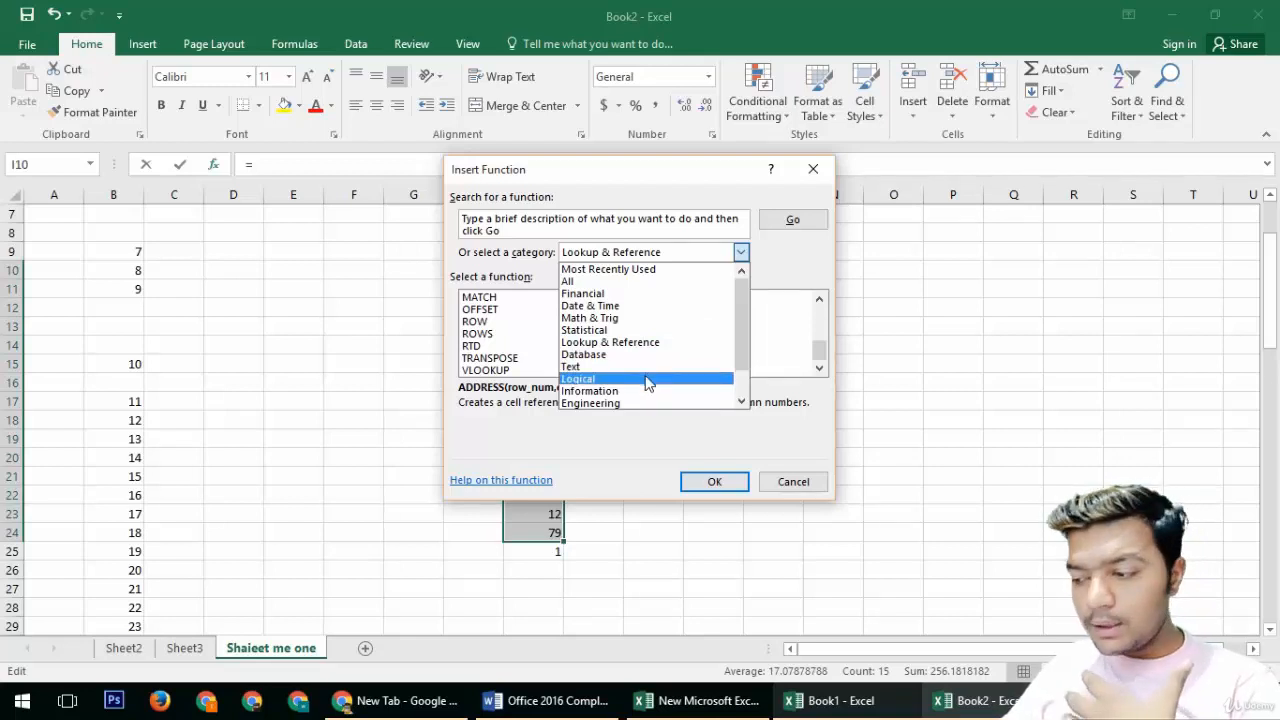
left_click(625, 459)
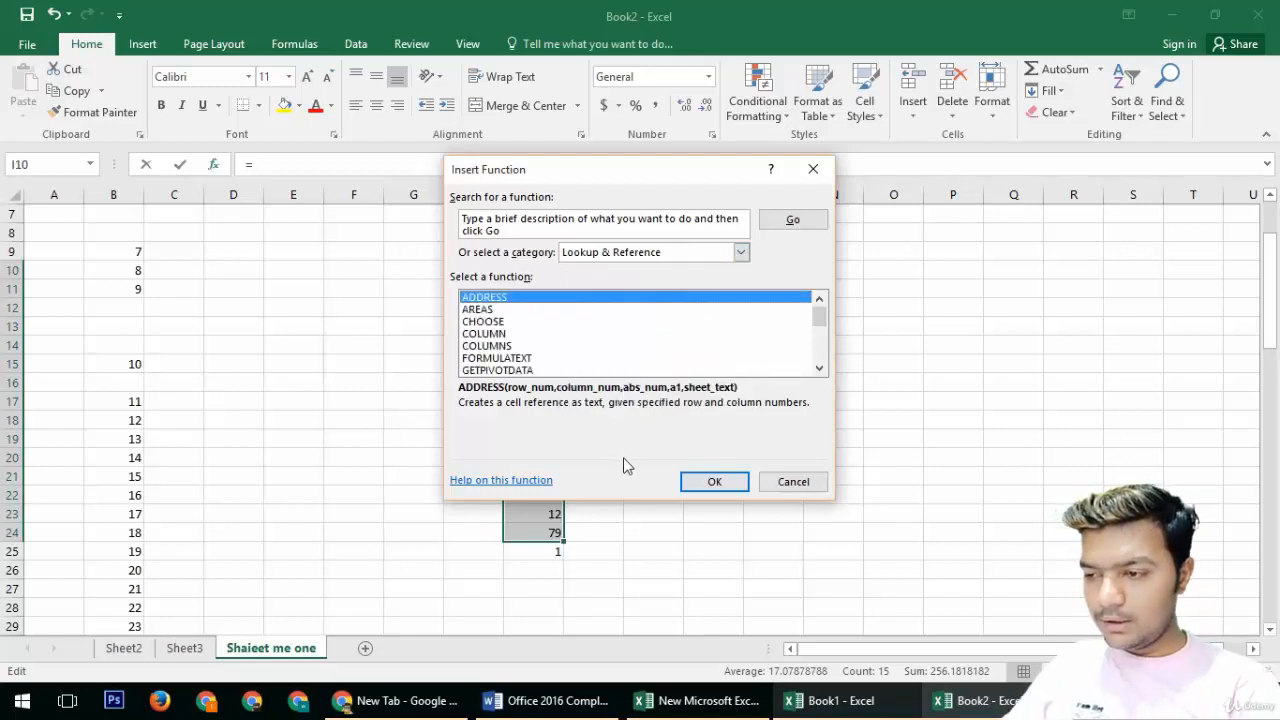
left_click(795, 483)
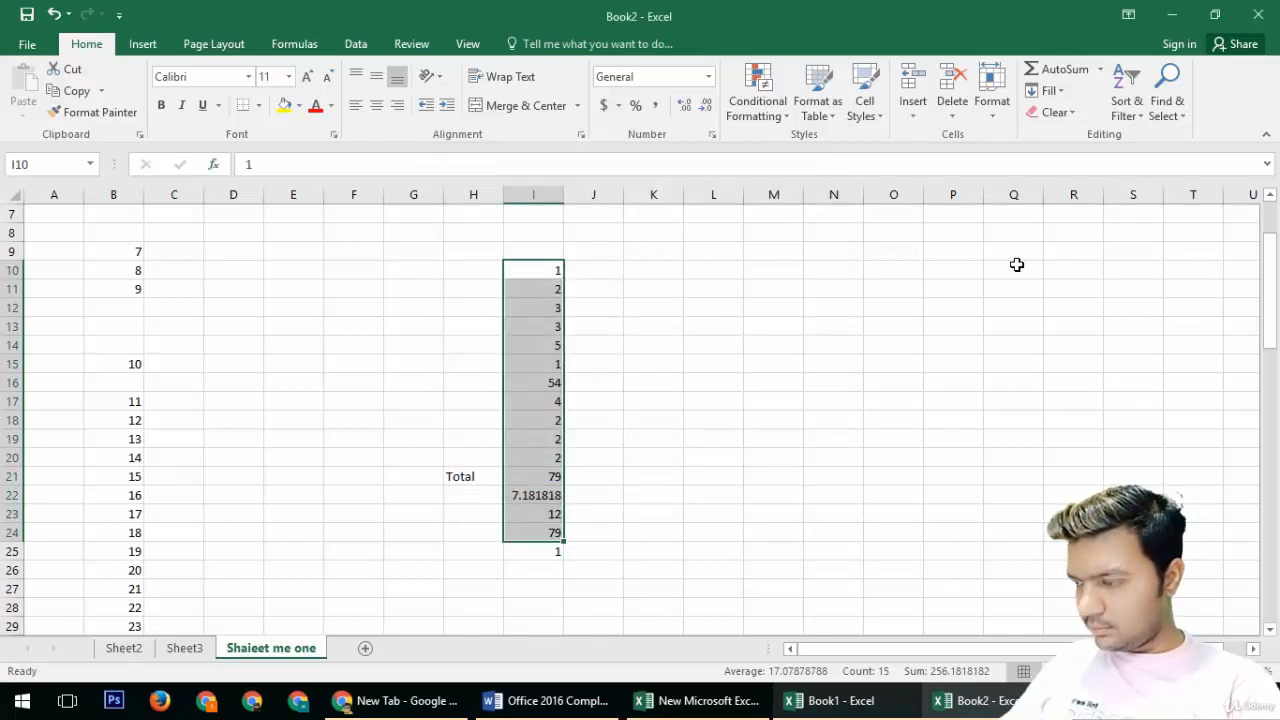
Step: Fill the selected number column right, then undo the fill
left_click(1100, 69)
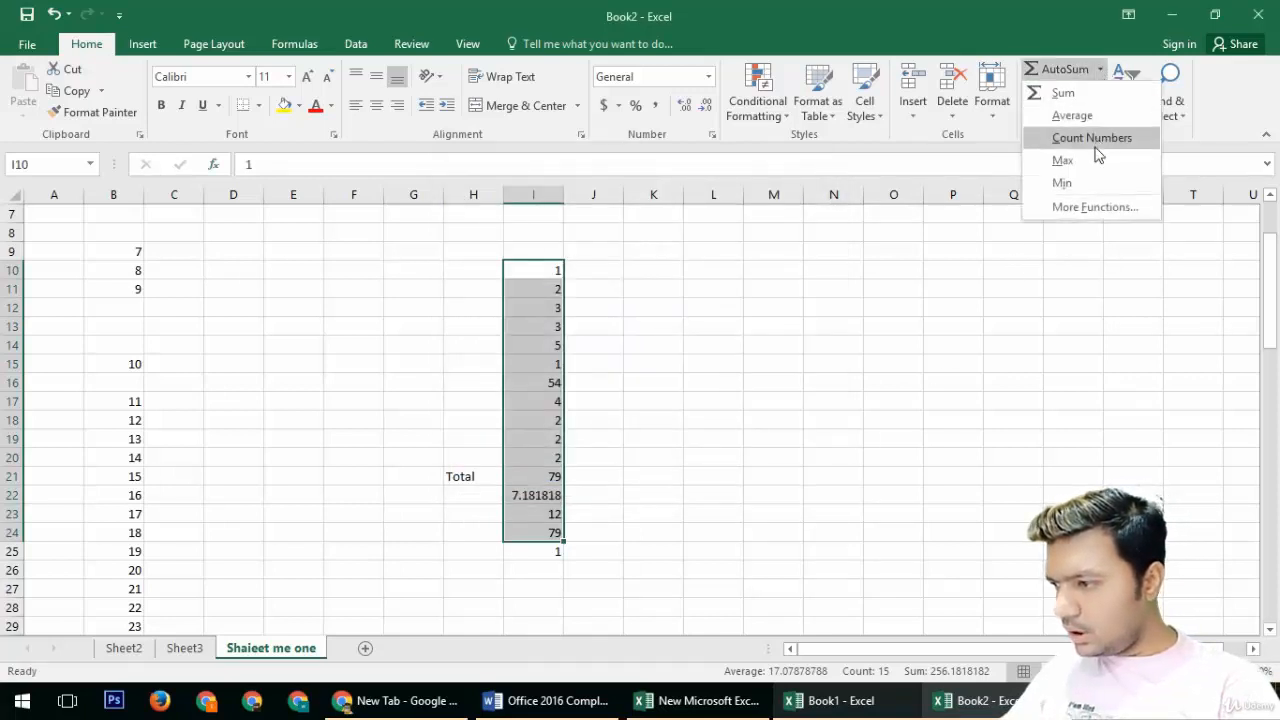
left_click(970, 239)
left_click(1061, 92)
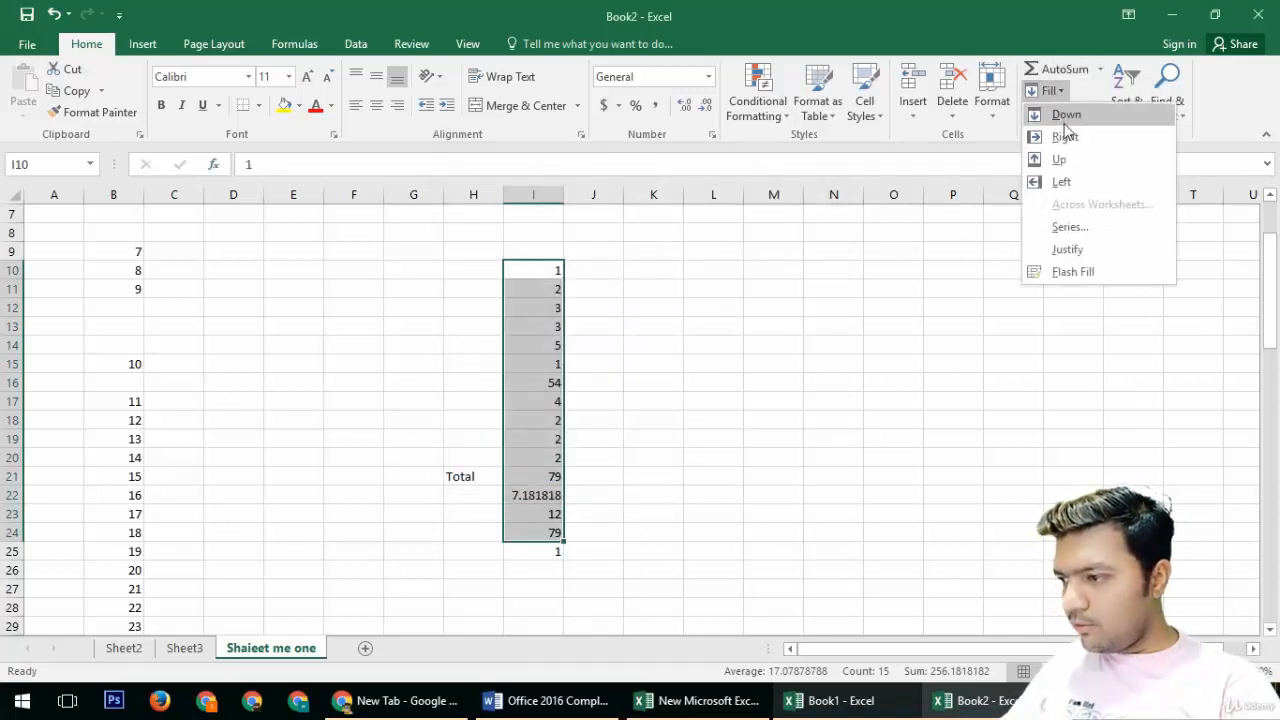
left_click(1064, 136)
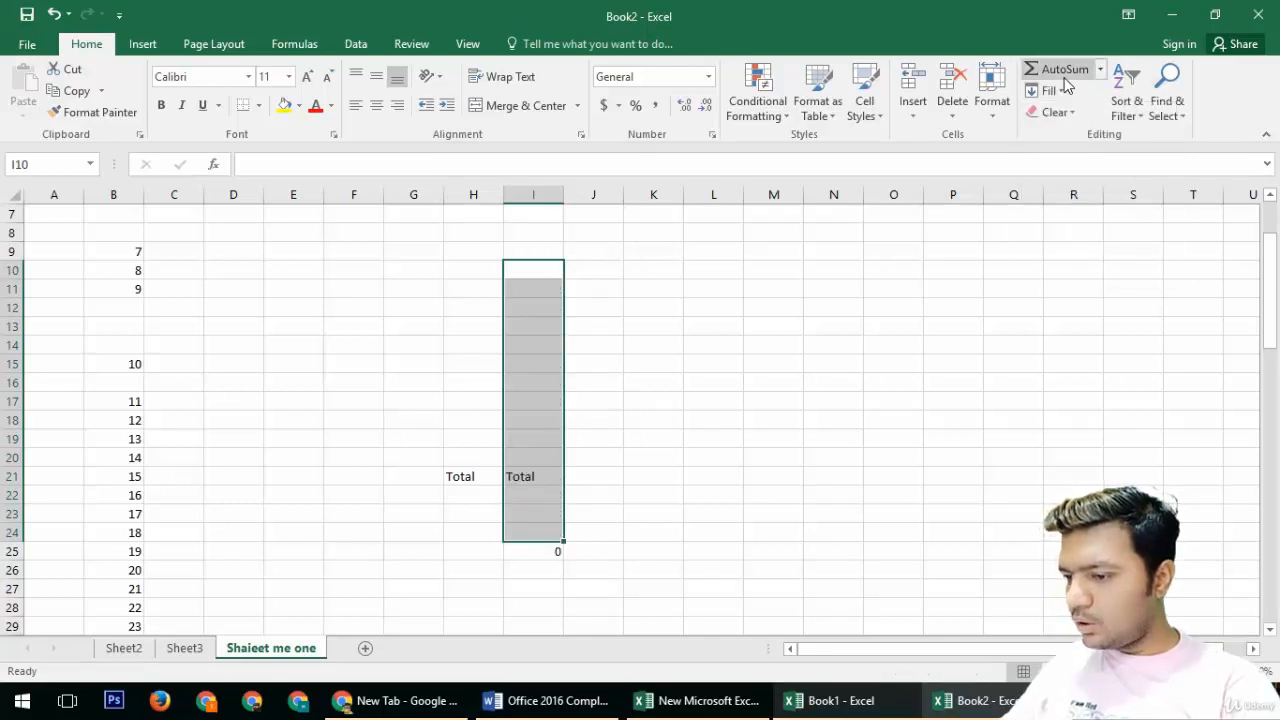
key("ctrl+z")
Step: Fill the selected number column down, then undo the fill
left_click(1065, 91)
left_click(1065, 107)
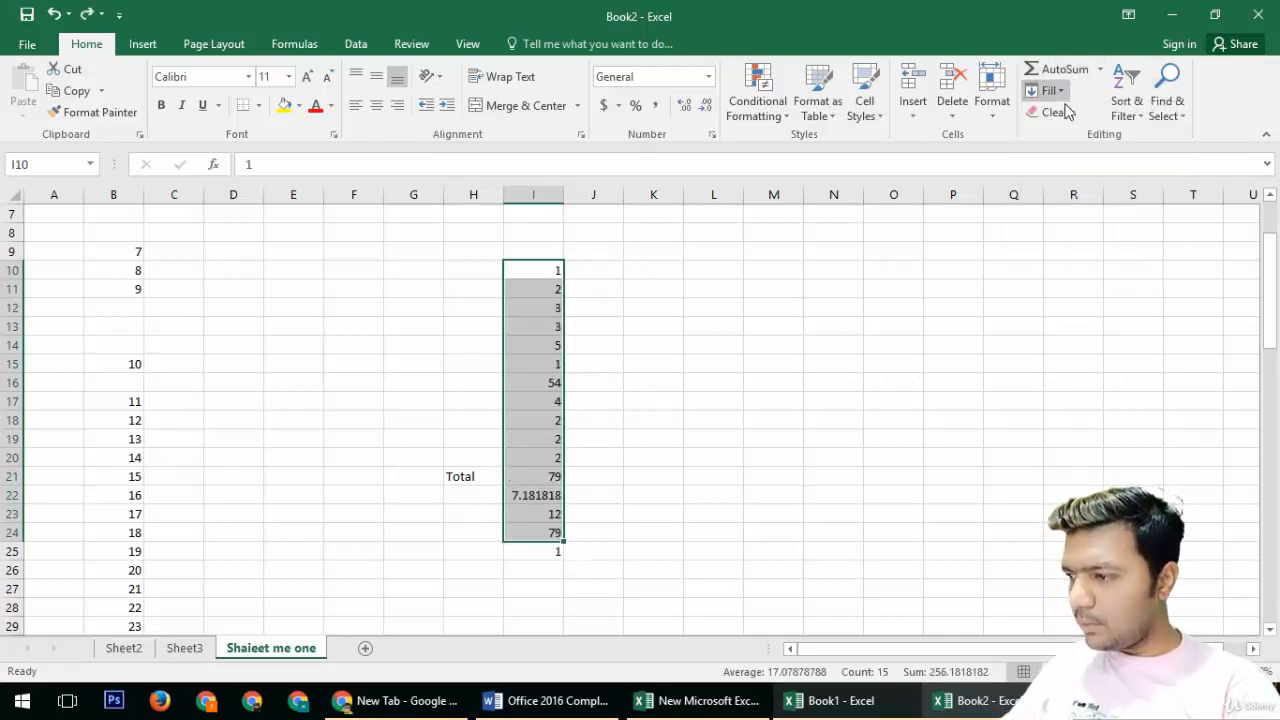
left_click(1065, 91)
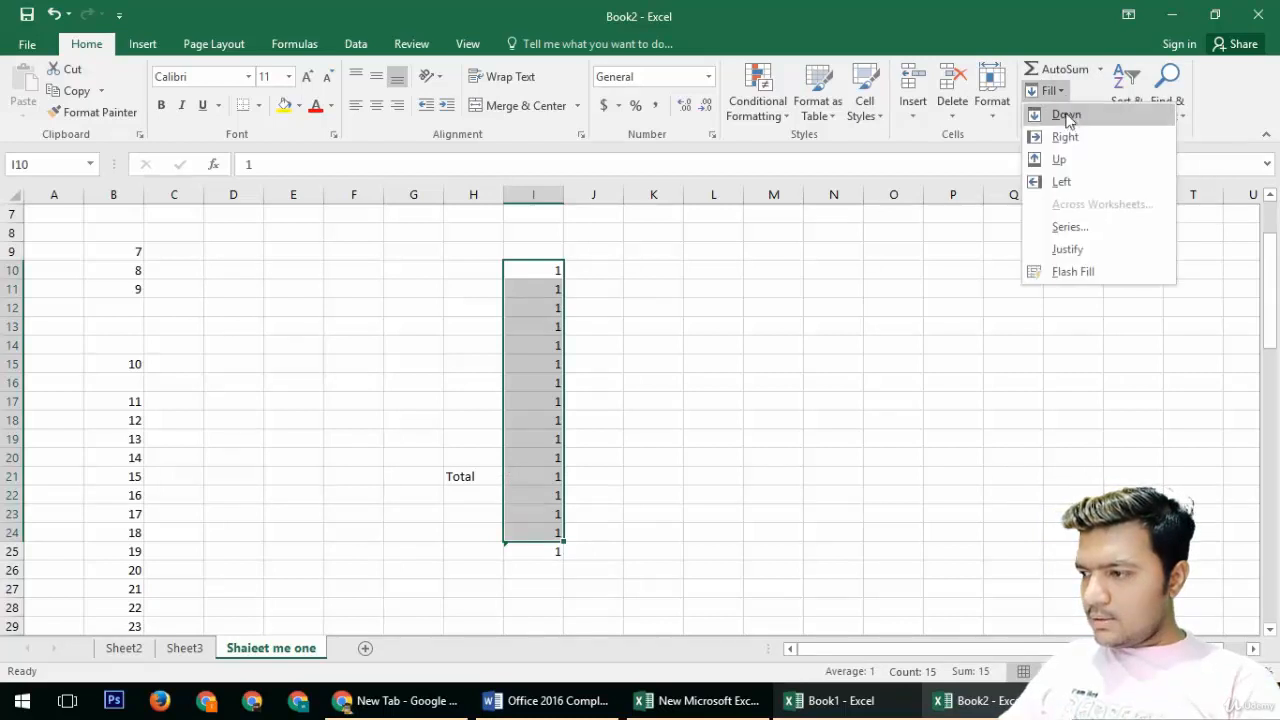
left_click(1065, 133)
key("ctrl+z")
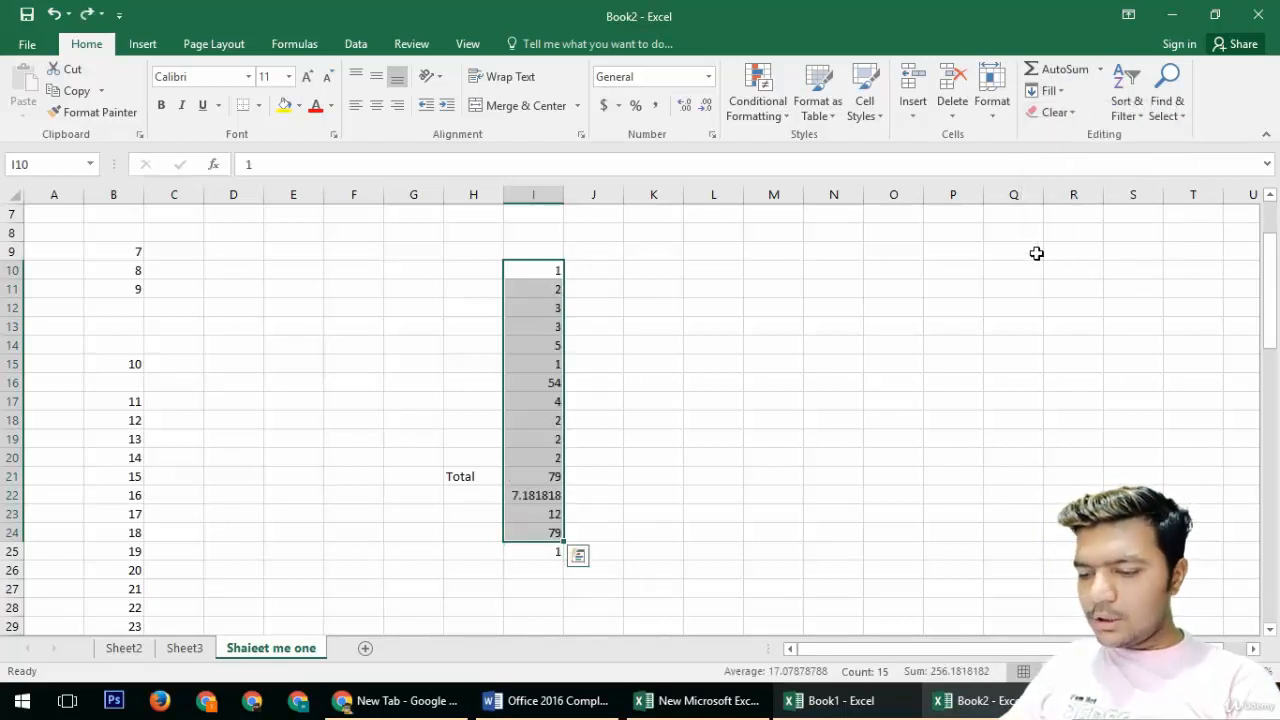
Step: Clear everything from the number list with Clear All and delete the contents of G19:K27
left_click(1069, 113)
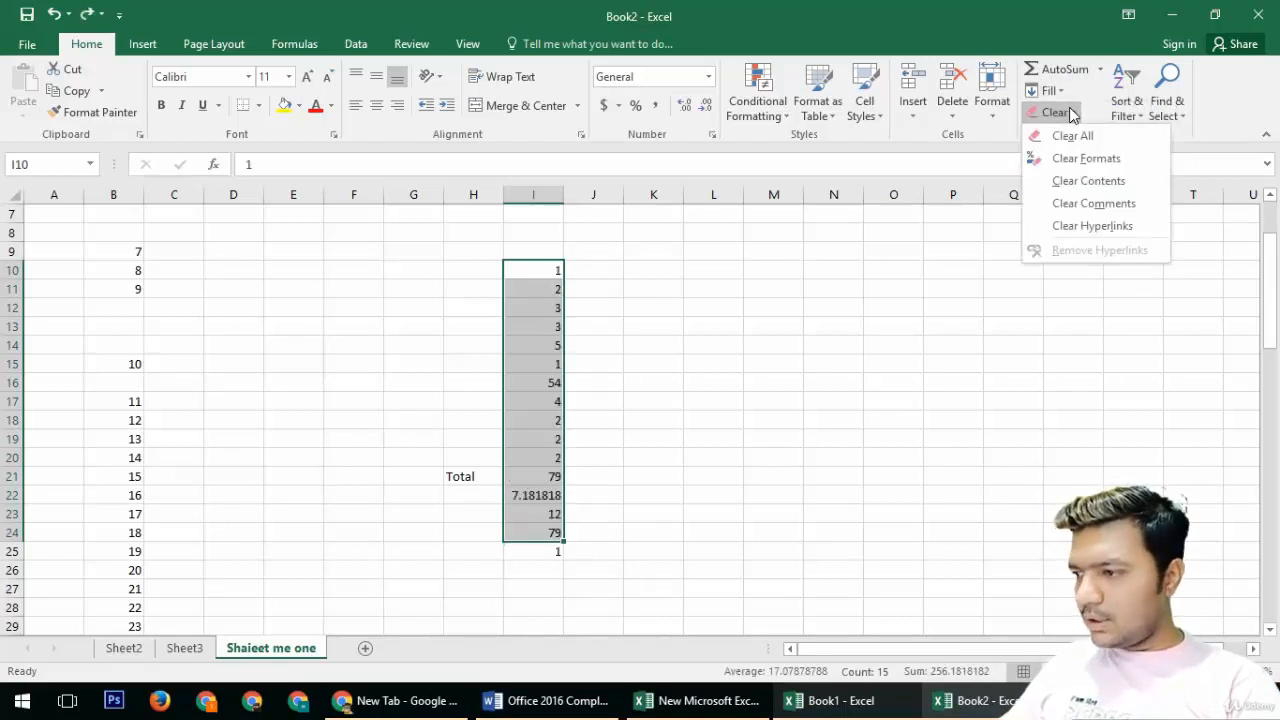
left_click(1070, 135)
left_click_drag(413, 438, 651, 580)
key("Delete")
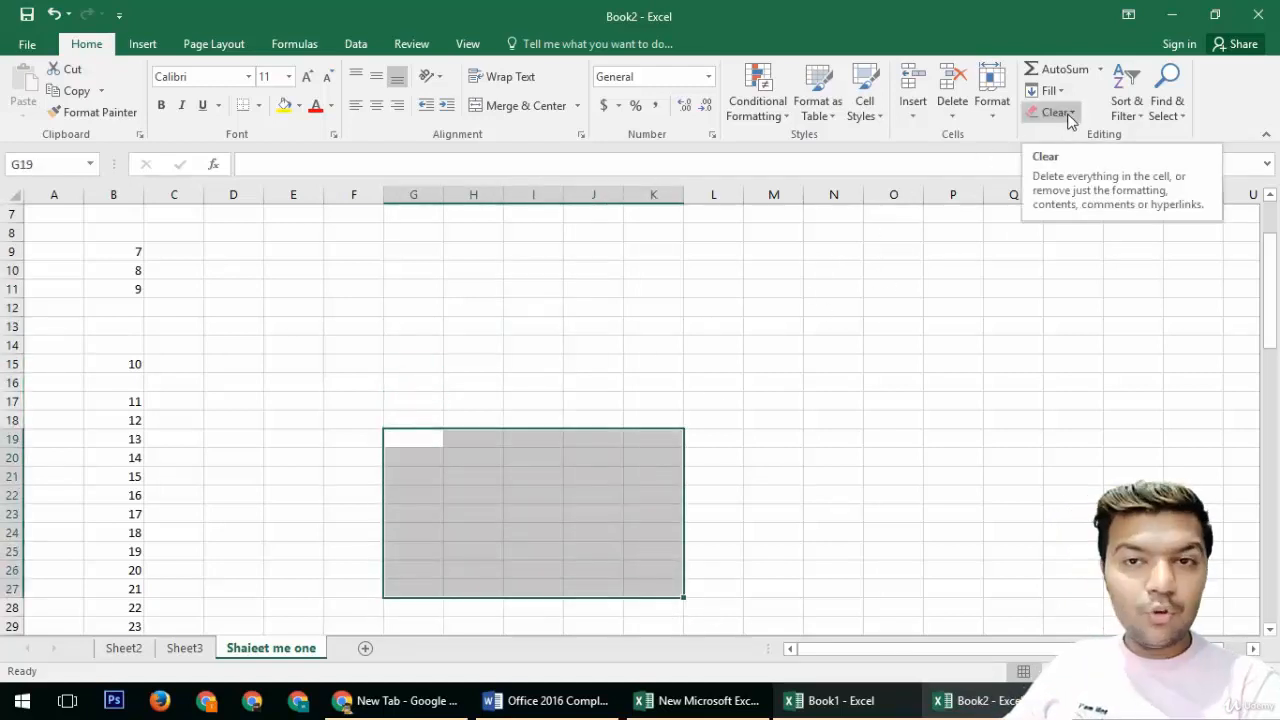
Step: Move the numbers 11 to 15 from B17:B21 to G19:G23
left_click(1138, 115)
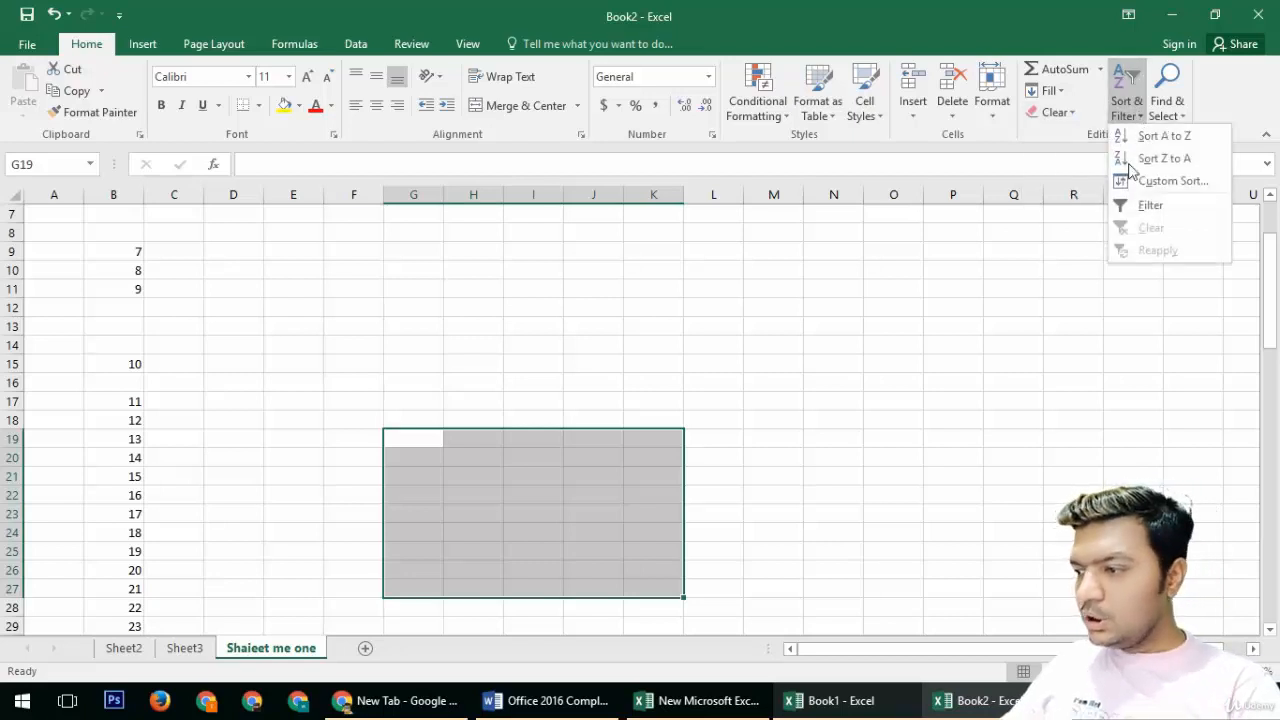
key("Escape")
left_click_drag(111, 401, 137, 481)
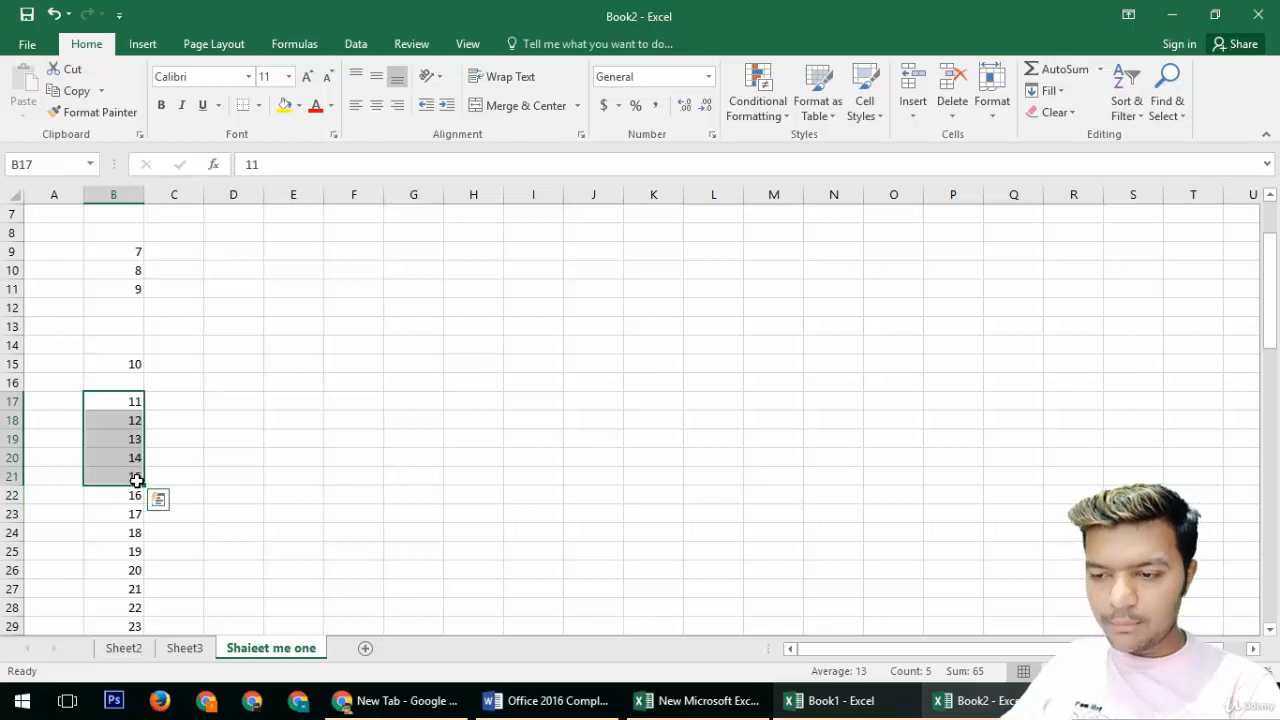
key("ctrl+x")
left_click(431, 439)
key("ctrl+v")
Step: Sort the numbers in G19:G23 from largest to smallest
left_click(421, 421)
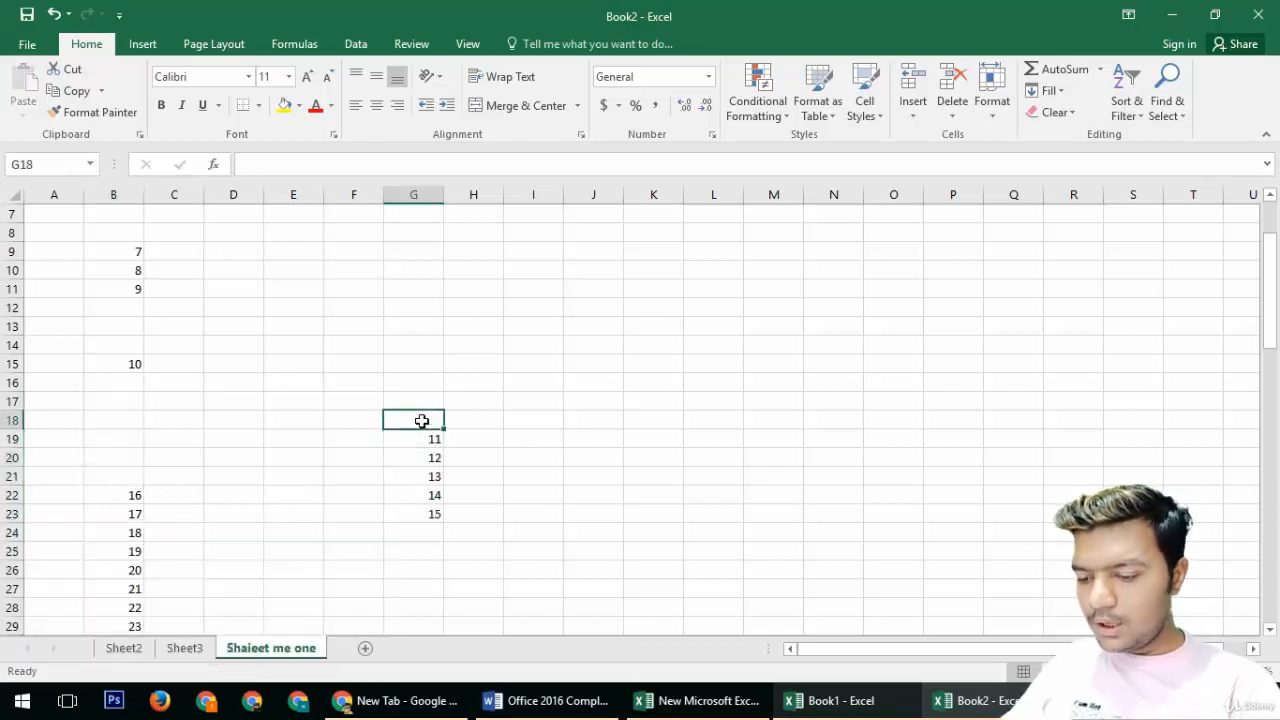
left_click_drag(415, 440, 430, 515)
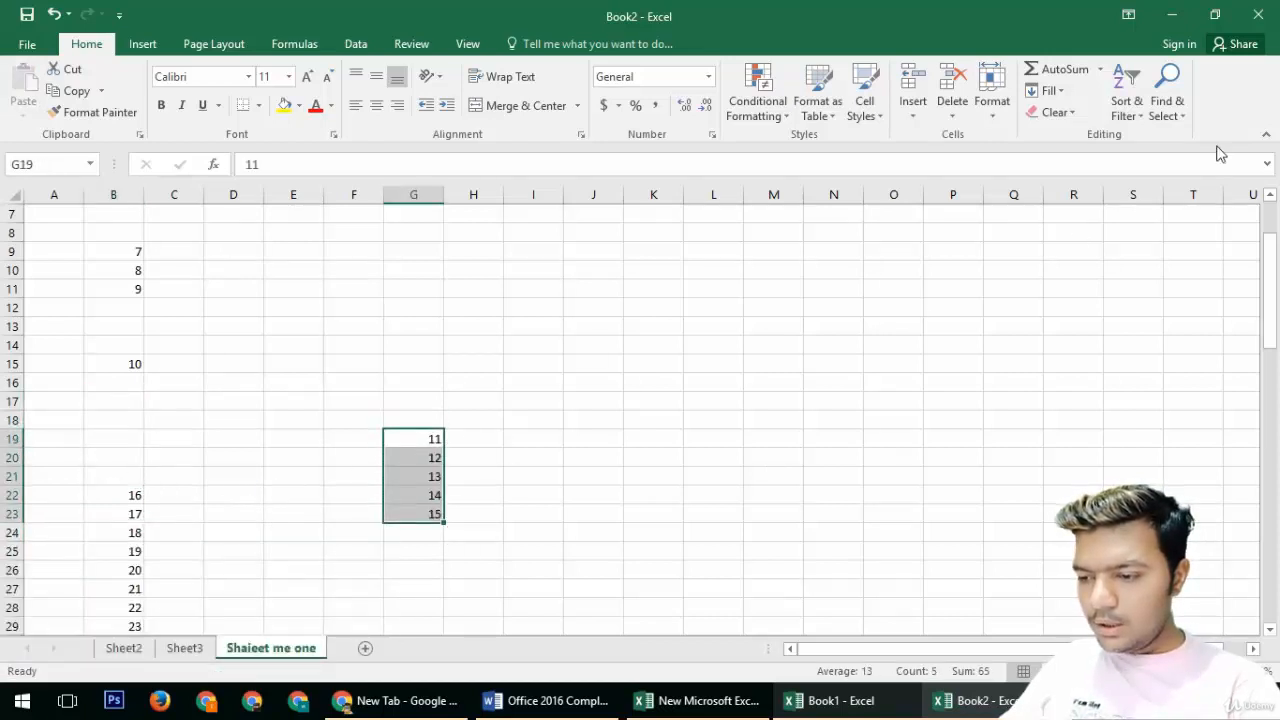
left_click(1135, 118)
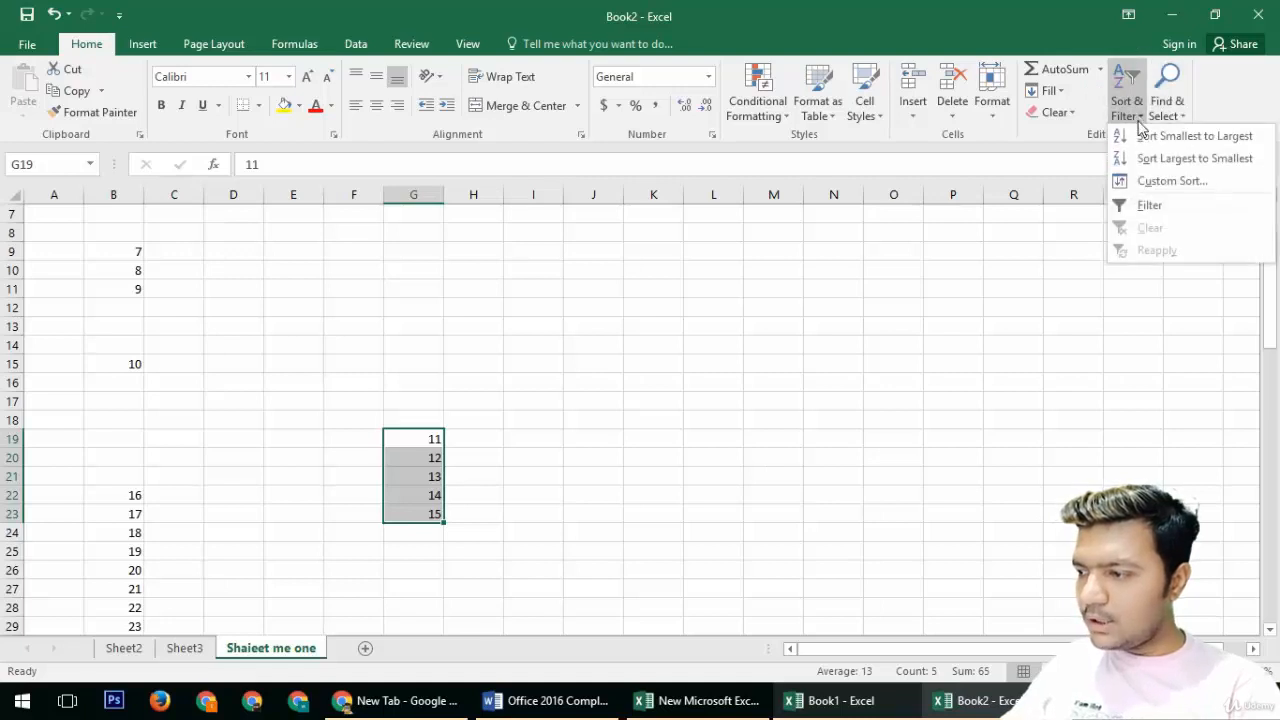
left_click(1194, 158)
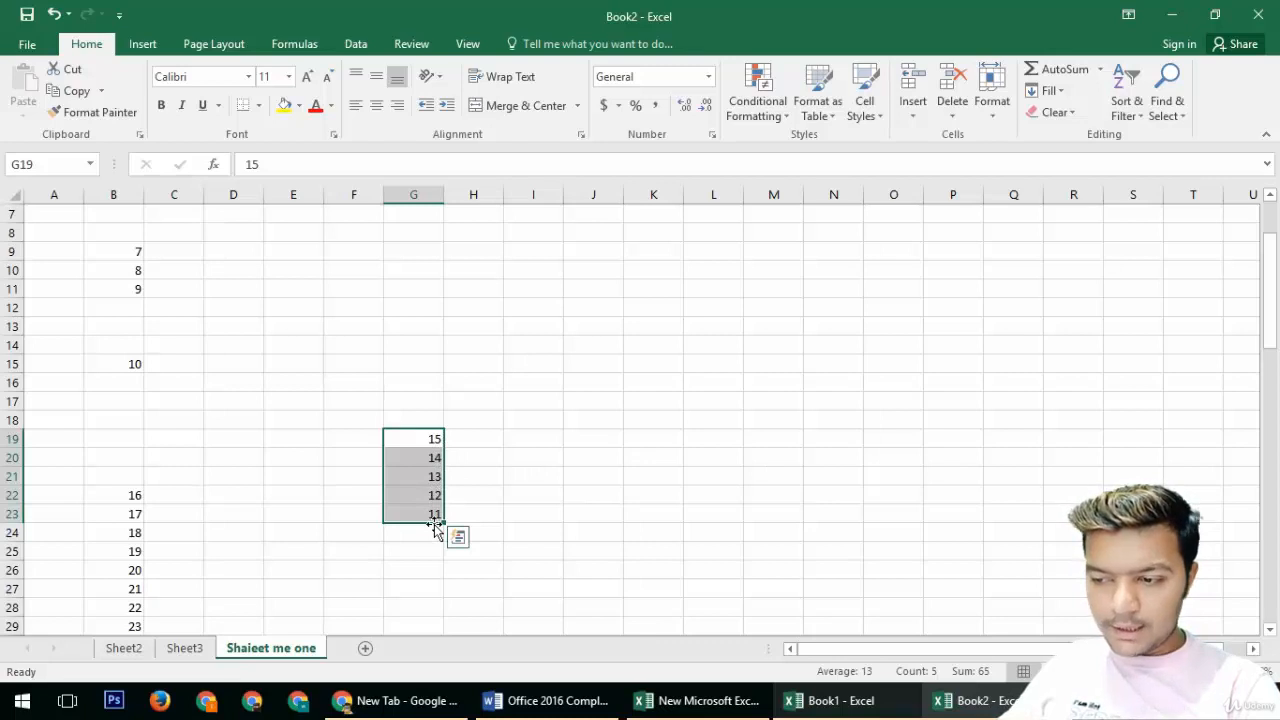
Step: Sort G19:G23 from smallest to largest, then view and close the Custom Sort options
left_click(1126, 115)
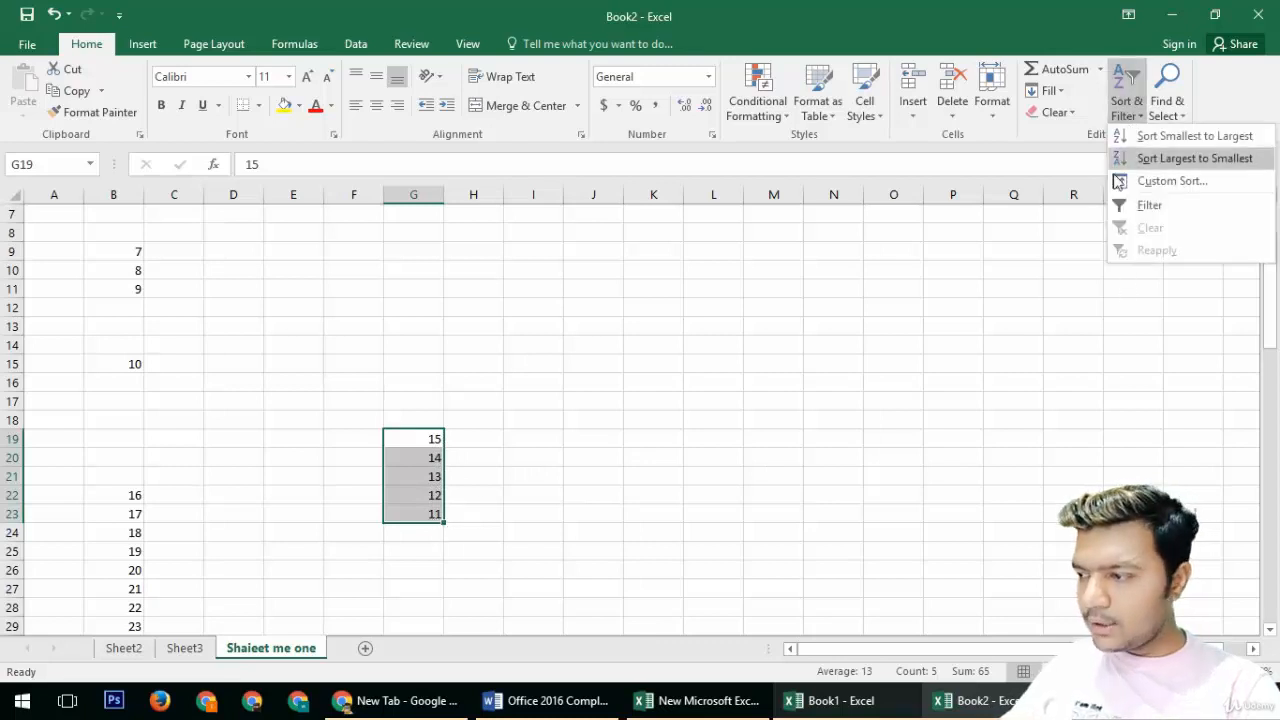
left_click(1181, 137)
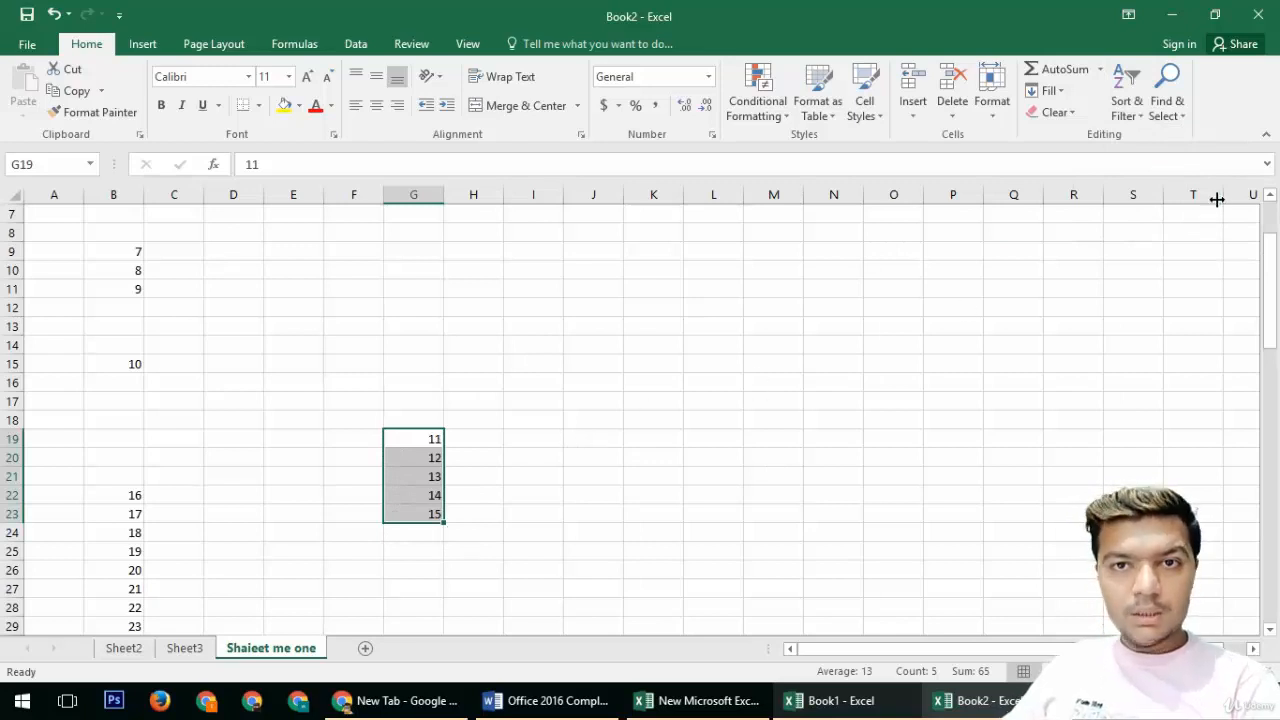
left_click(1126, 108)
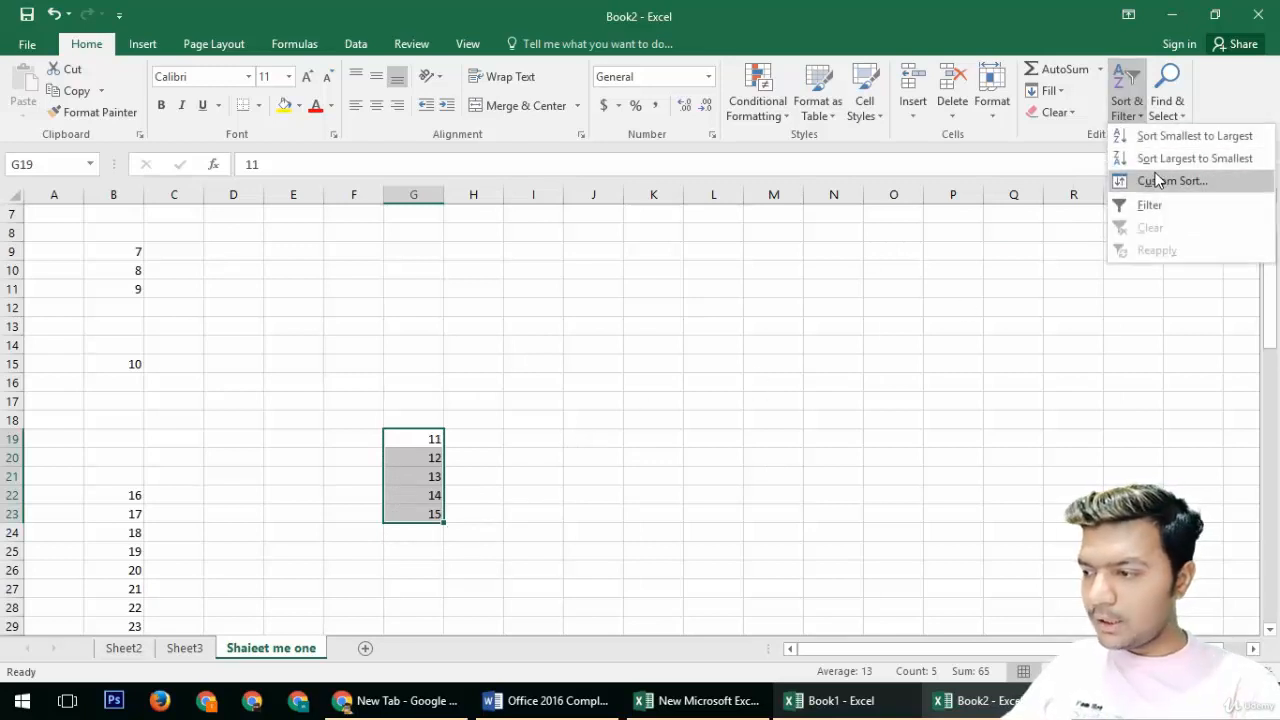
left_click(1157, 180)
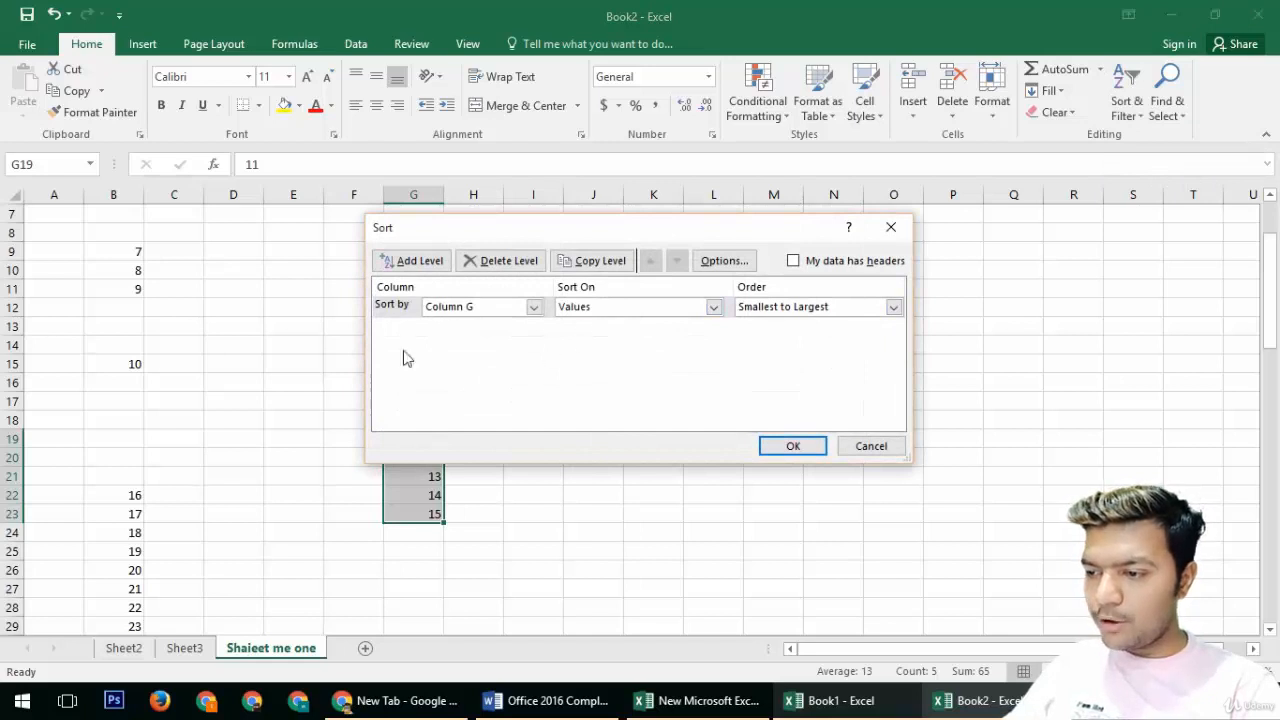
left_click(851, 453)
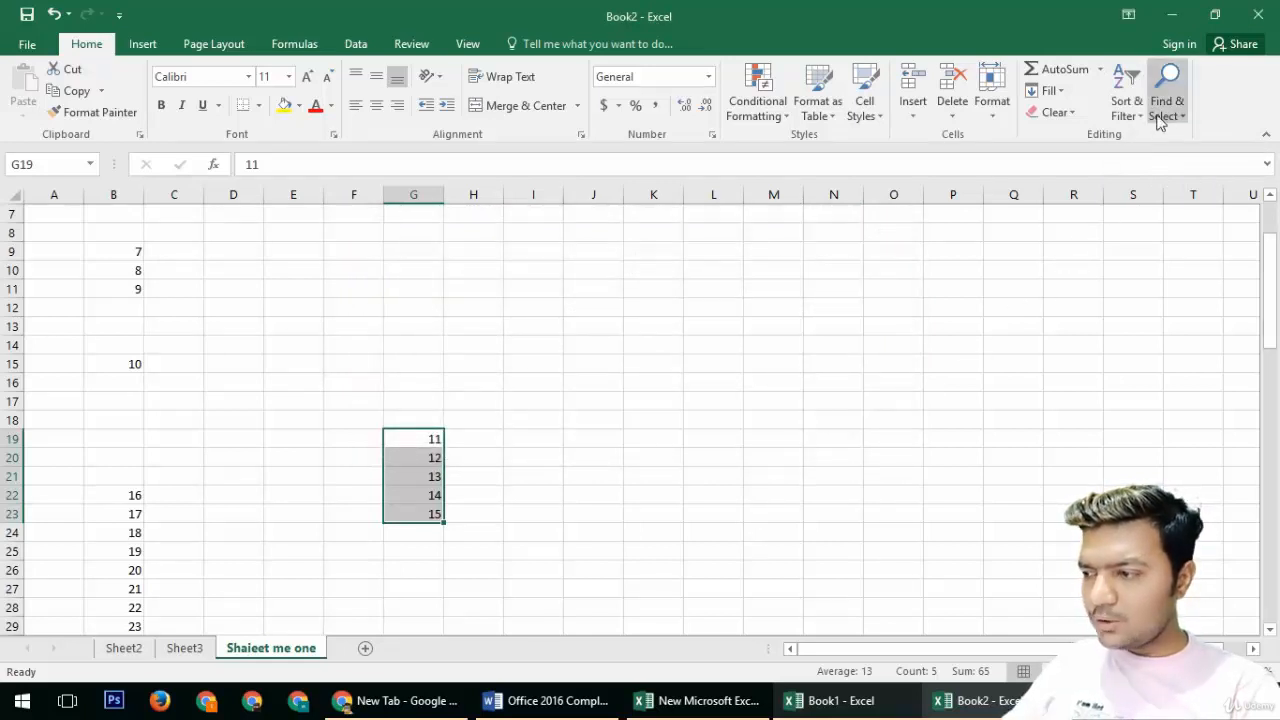
Step: Turn on a filter for the G19:G23 range
left_click(1127, 106)
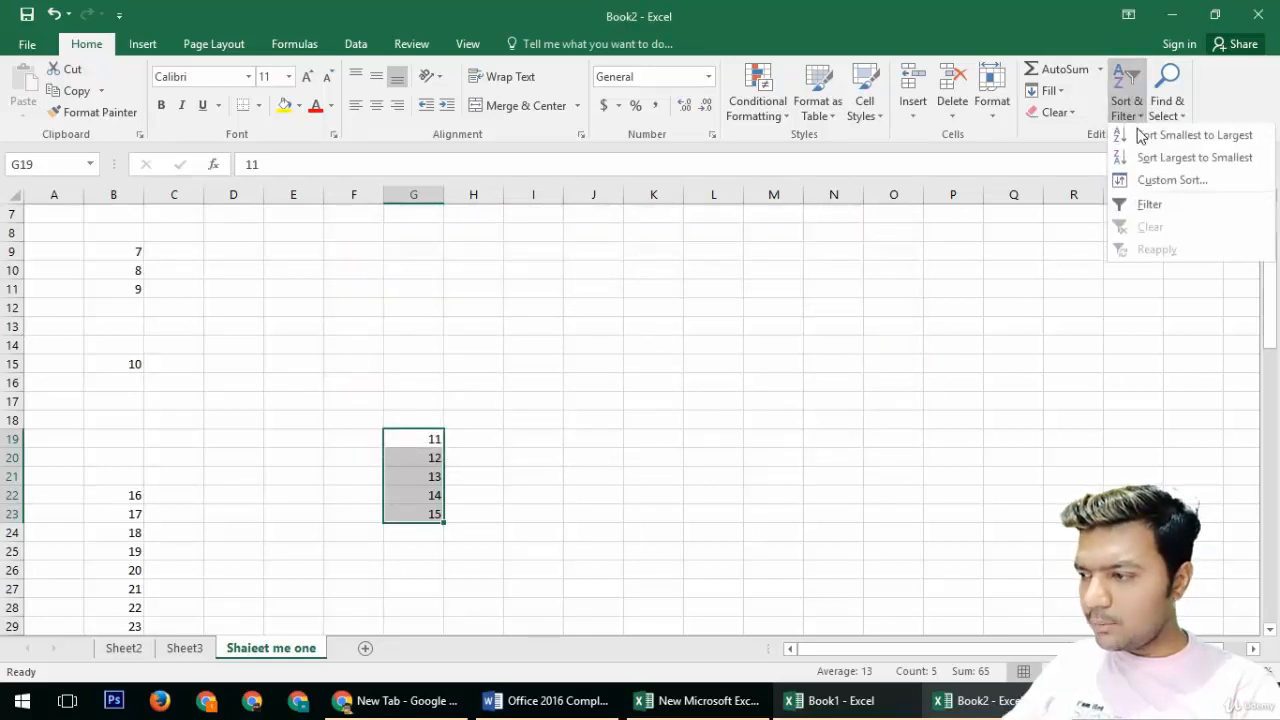
left_click(1150, 206)
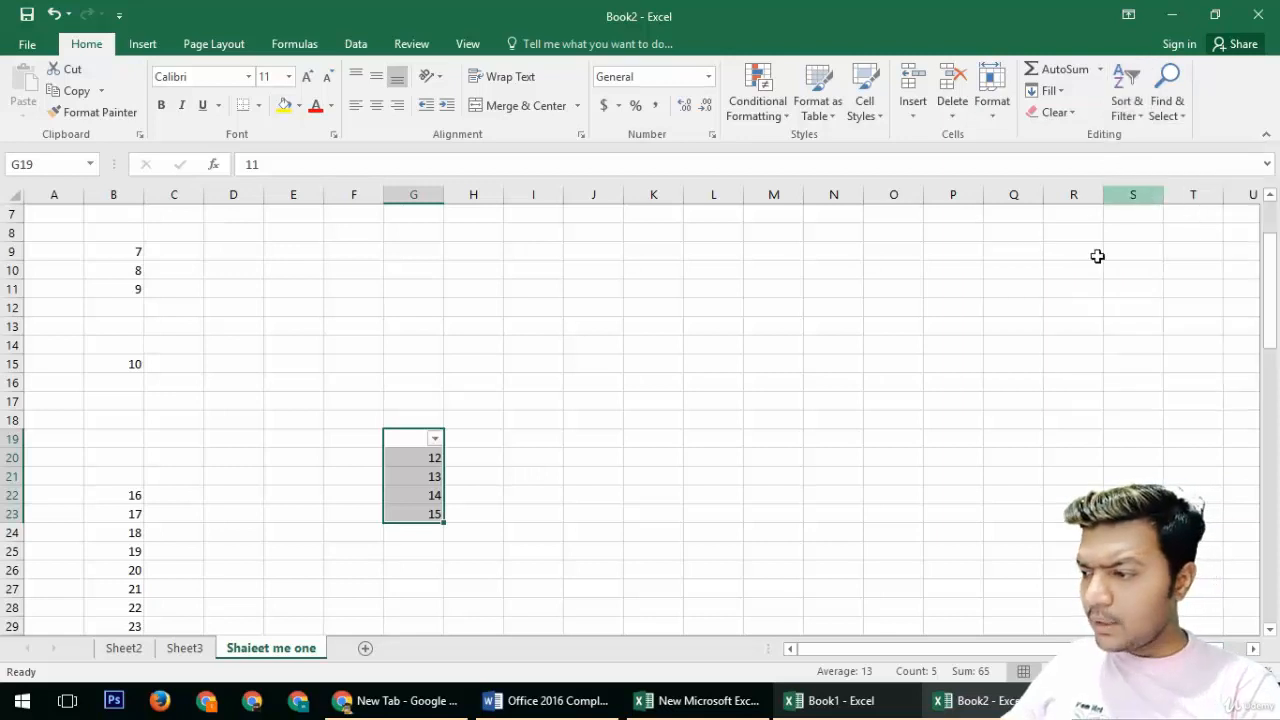
left_click(397, 380)
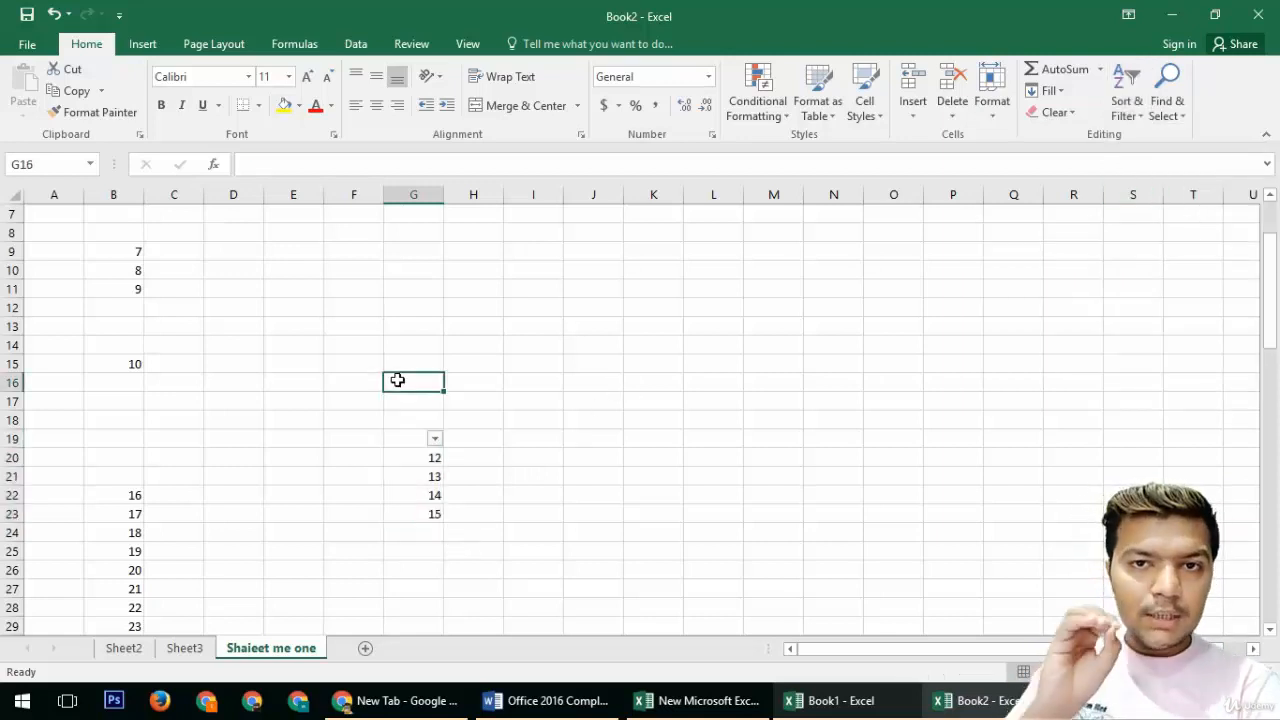
left_click(230, 381)
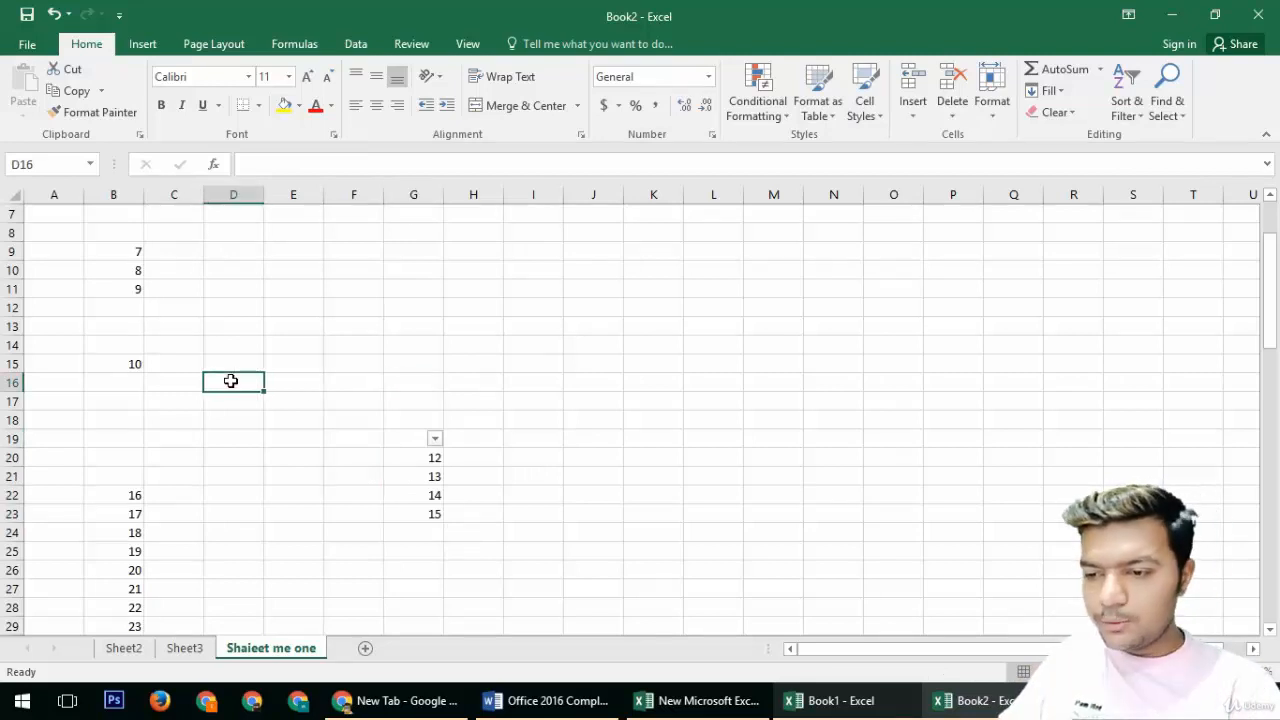
Step: Select the whole sheet and delete all of its contents
key("ctrl+a")
key("Delete")
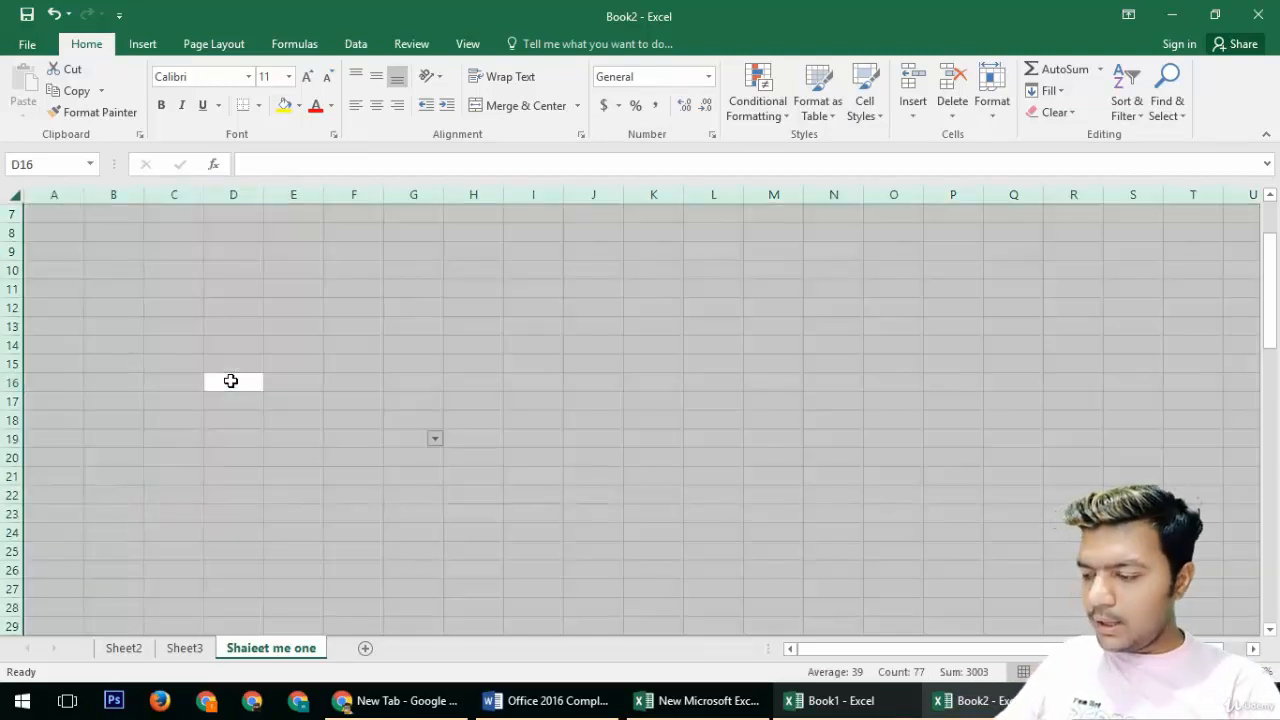
left_click(250, 305)
left_click(200, 268)
left_click(181, 226)
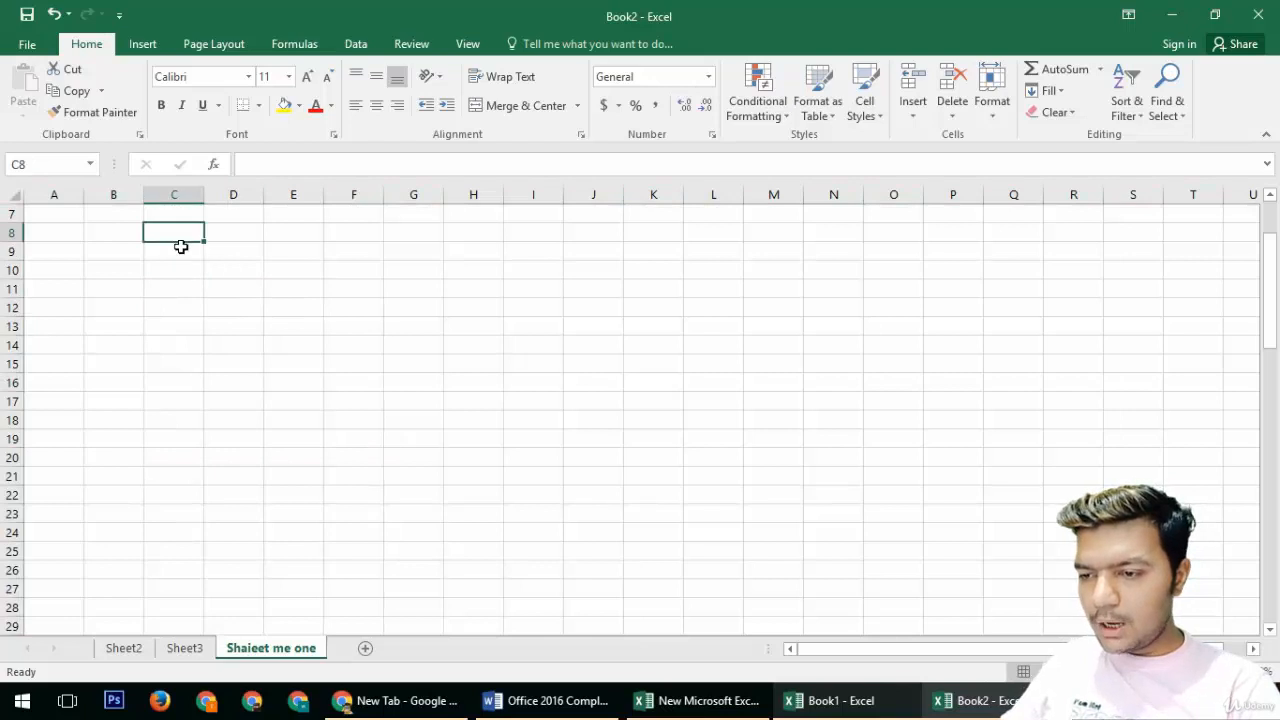
Step: Enter three first names down column C in C8:C10
type("ahmed")
key("Return")
type("fa")
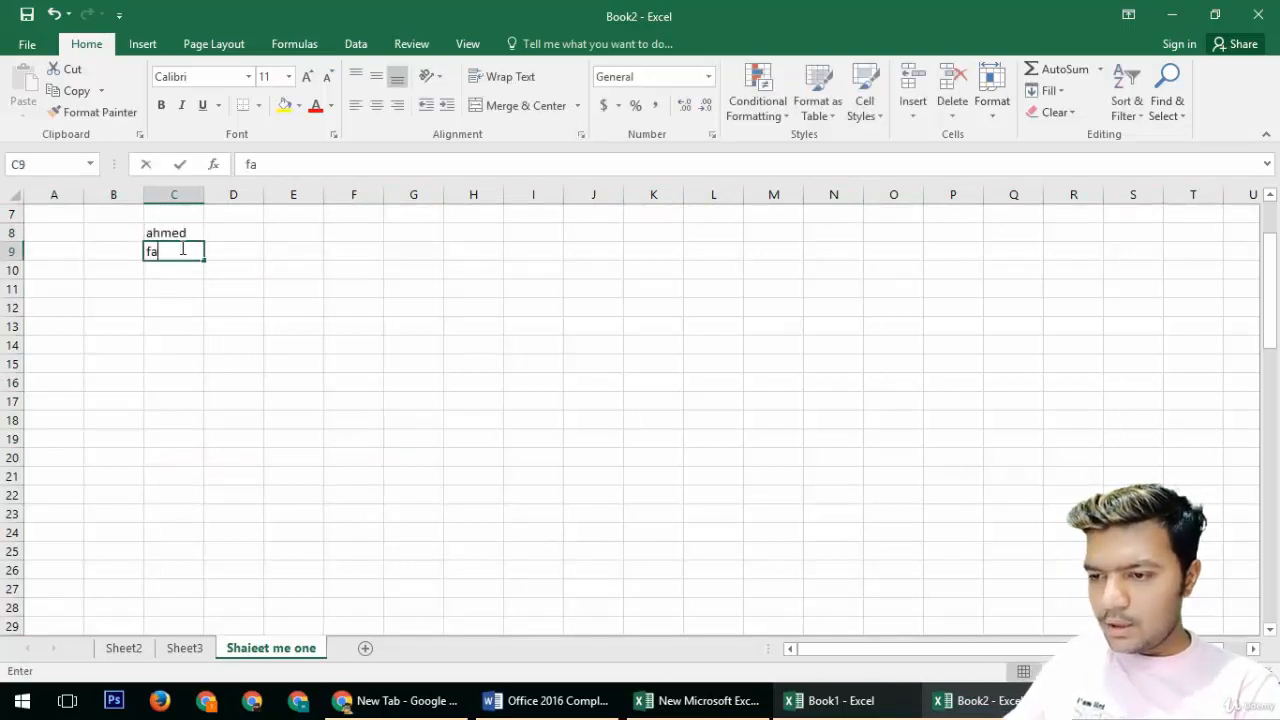
type("rahan")
key("Return")
type("k")
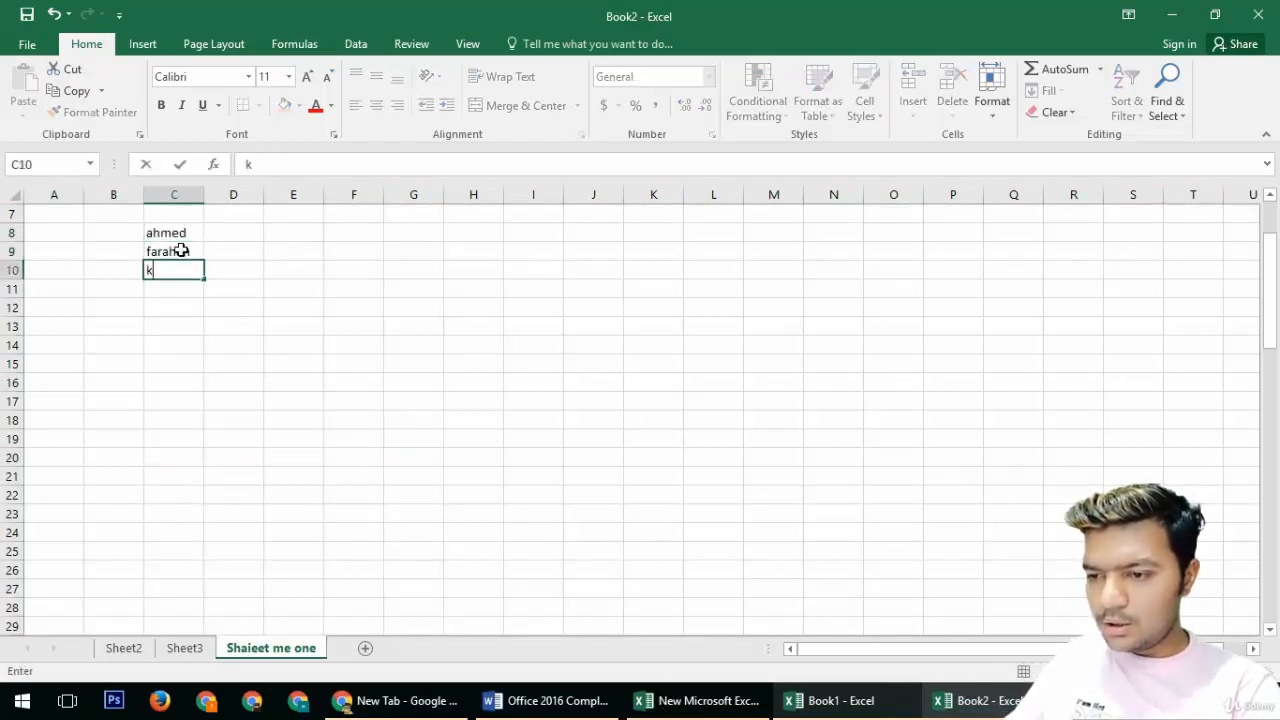
type("halid")
key("Return")
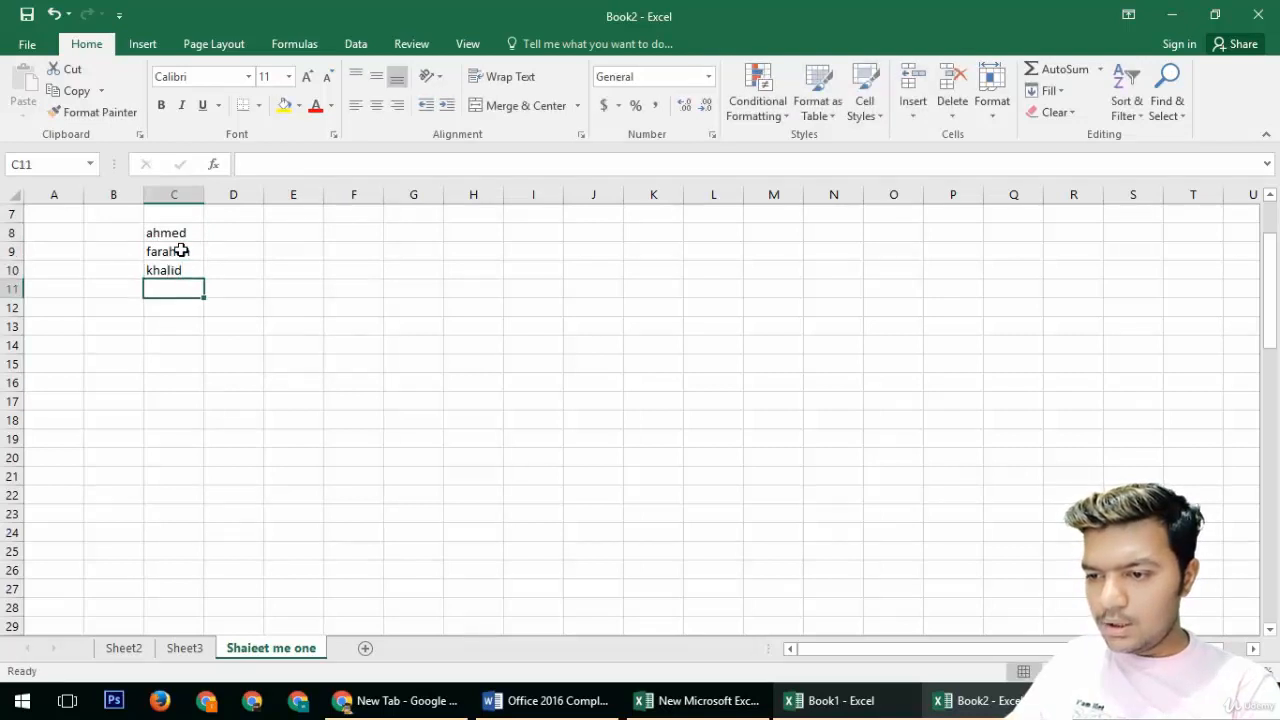
Step: Enter ahmed g, you, are, for and me down column C in C11:C15
type("ahmed g")
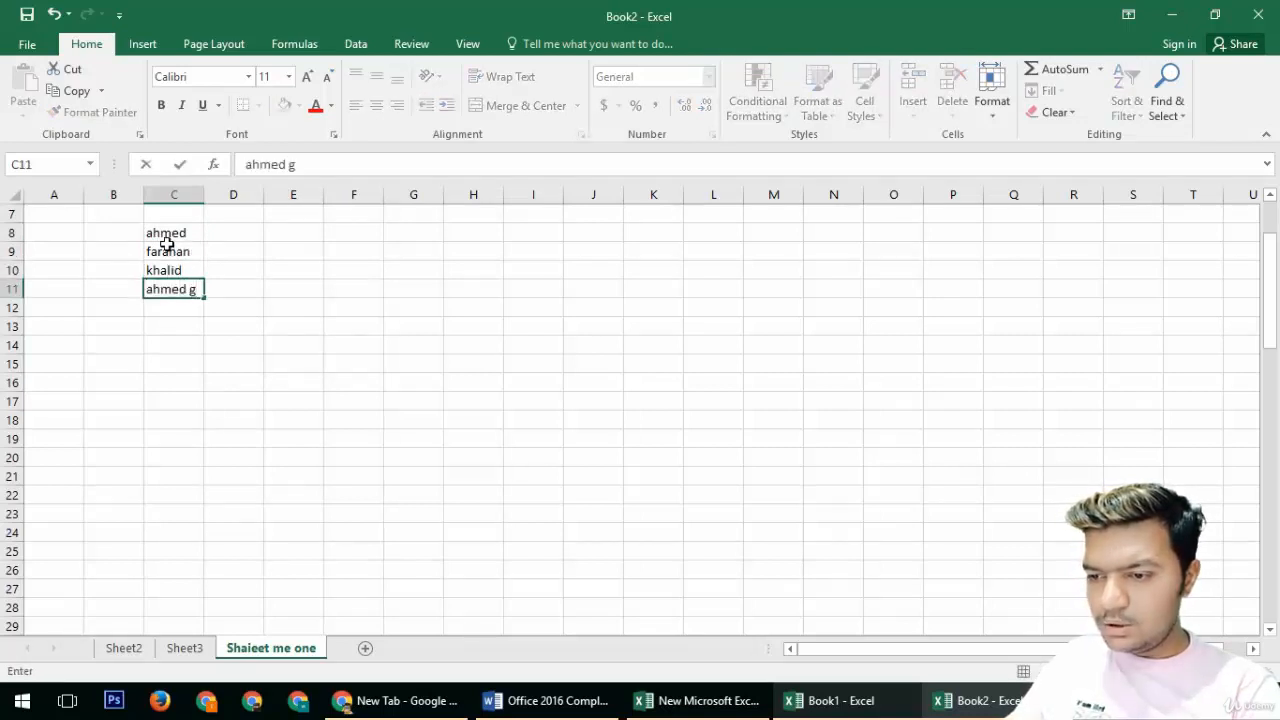
key("Return")
type("you")
key("Return")
type("are")
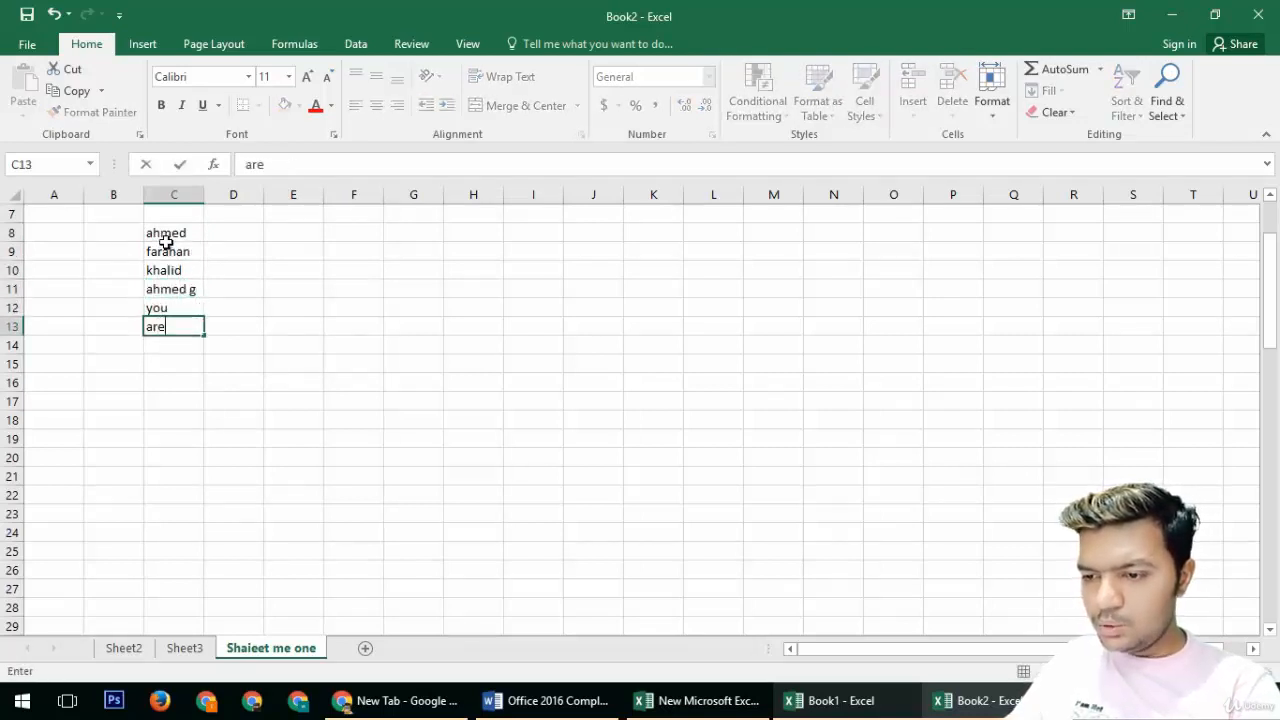
key("Return")
type("for")
key("Return")
type("me")
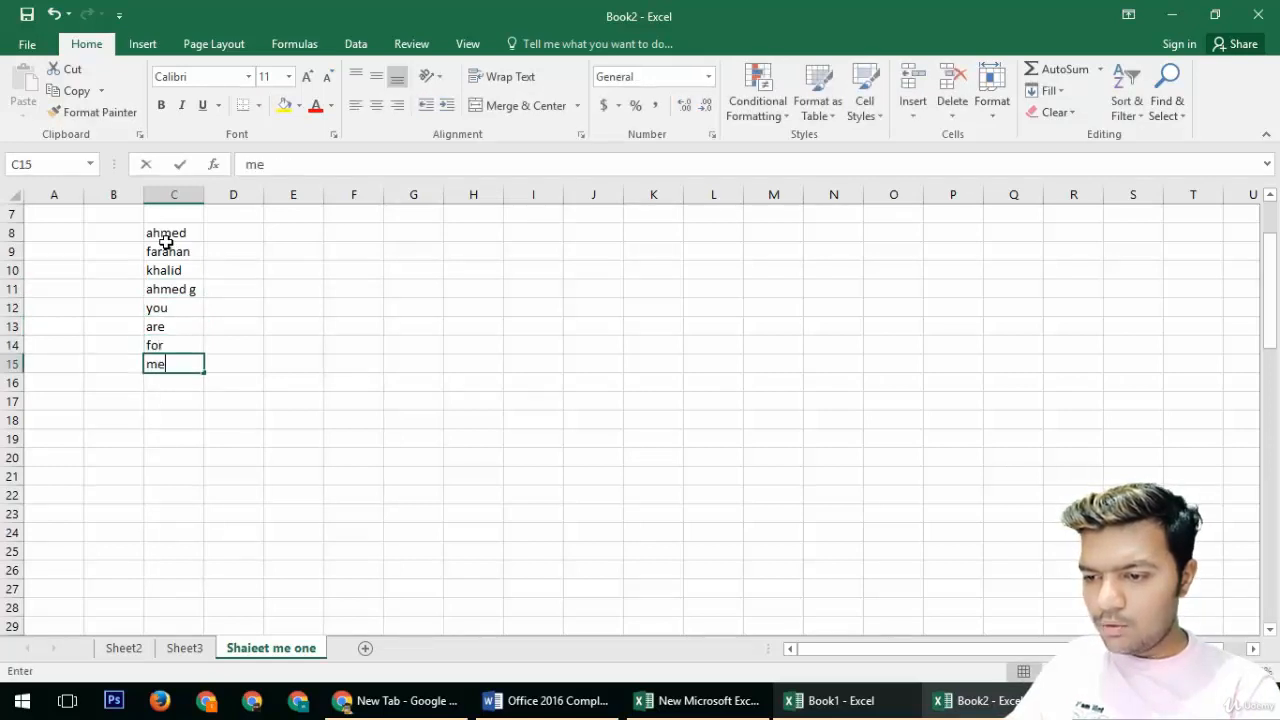
key("Return")
Step: Enter the numbers 1, 2, 3, 4, 3, 23 and 2 beside the names in column D, deleting the stray value in D16
left_click_drag(166, 241, 180, 460)
left_click(233, 270)
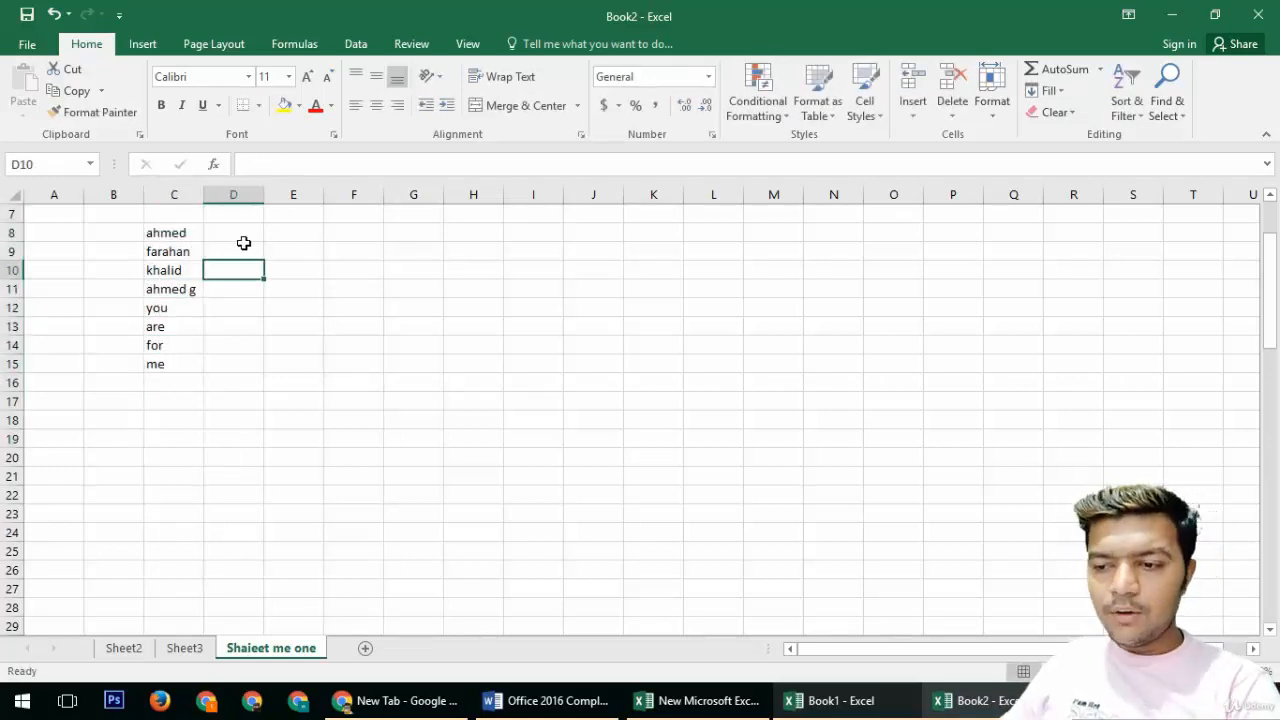
left_click(243, 235)
type("1 2 3")
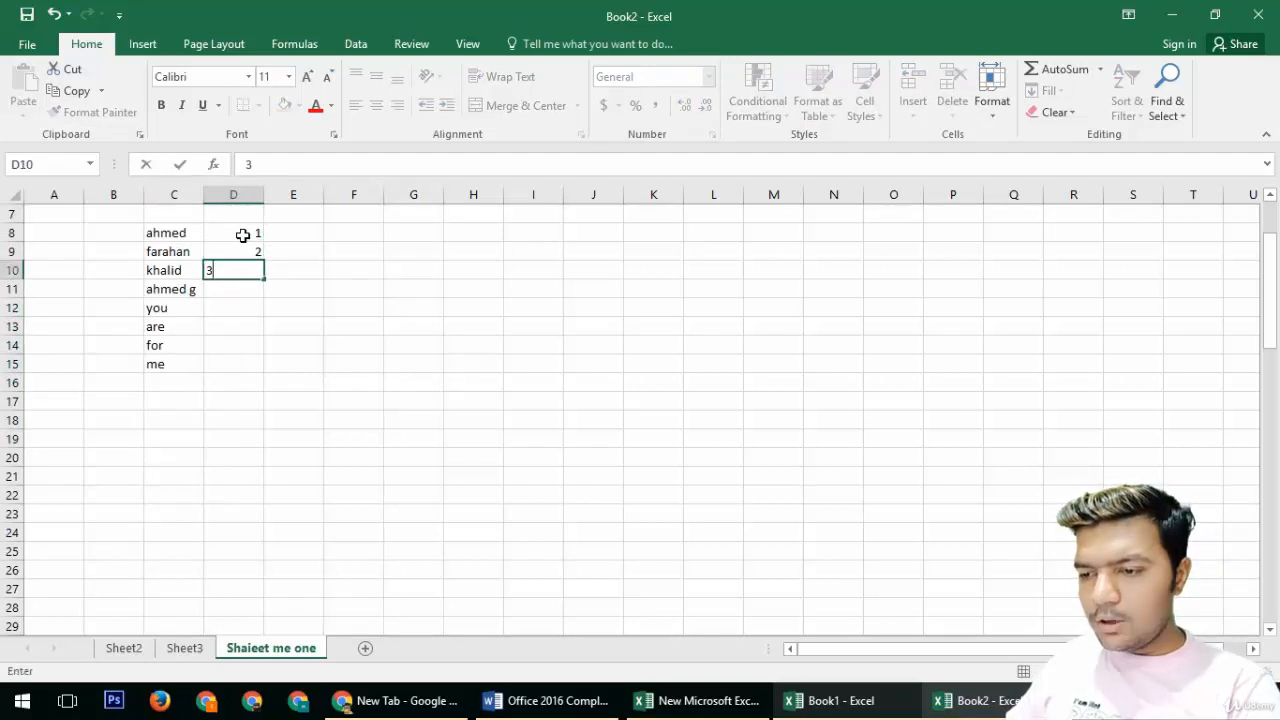
type("  4 3 23 2 2")
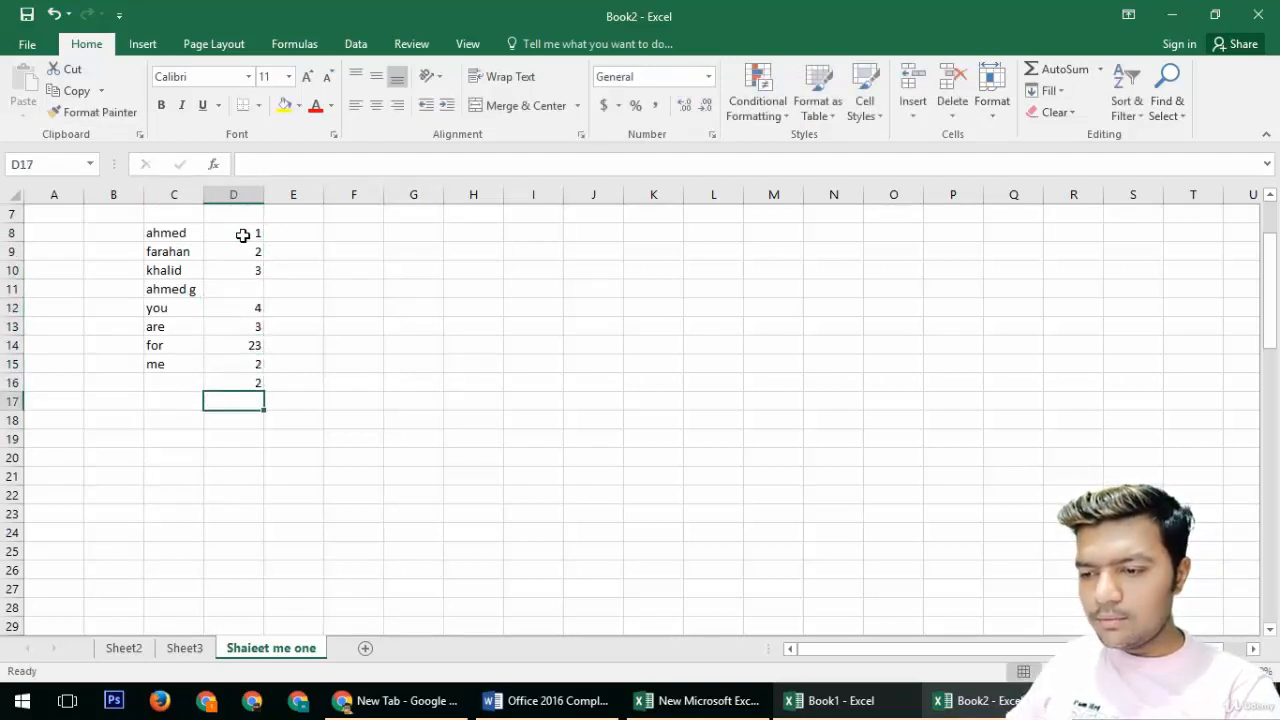
key("Up")
key("Down")
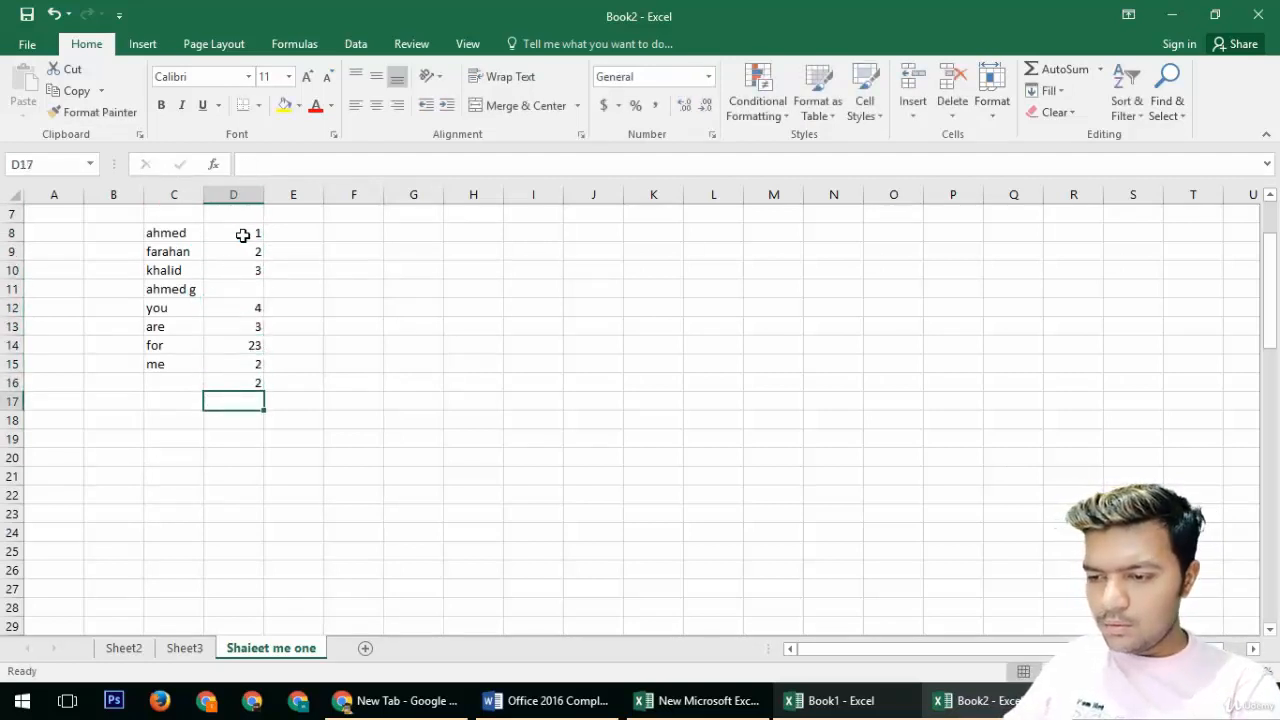
key("Up")
key("Delete")
Step: Set D10 and D11 to 2
key("Up")
key("Up")
key("Up")
key("Up")
key("Up")
key("Up")
type("aqw")
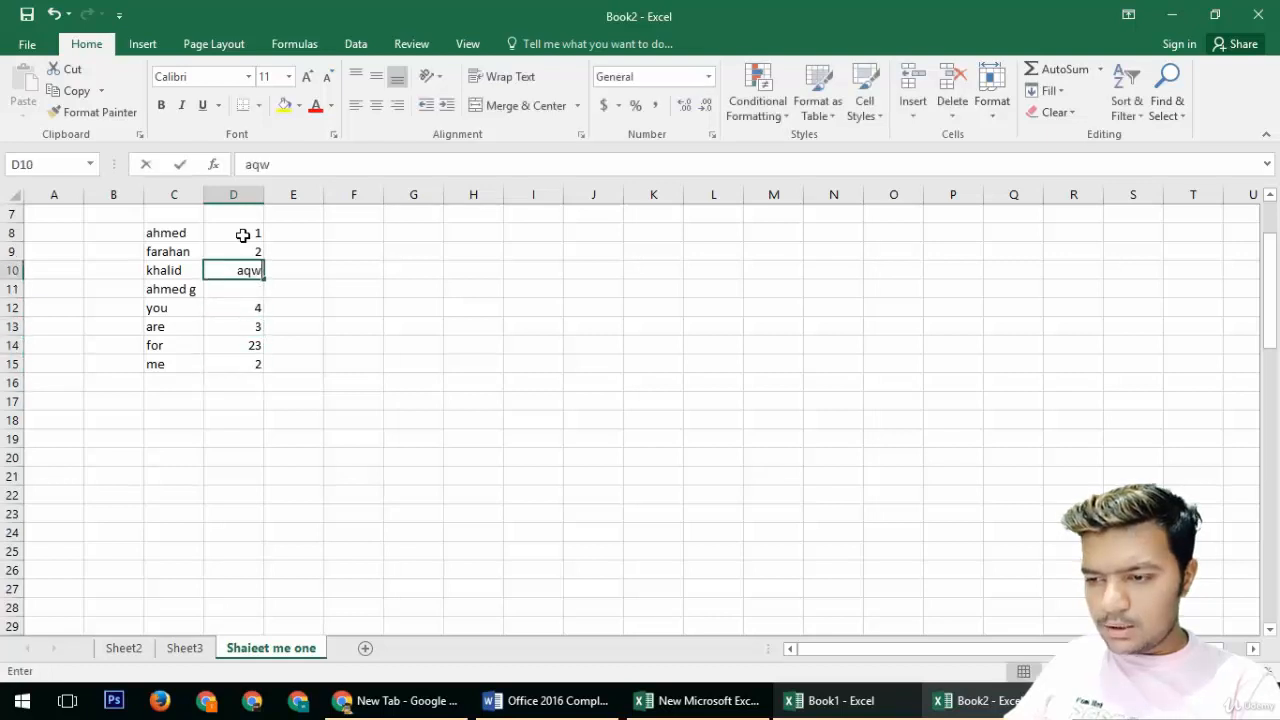
type("2")
key("Return")
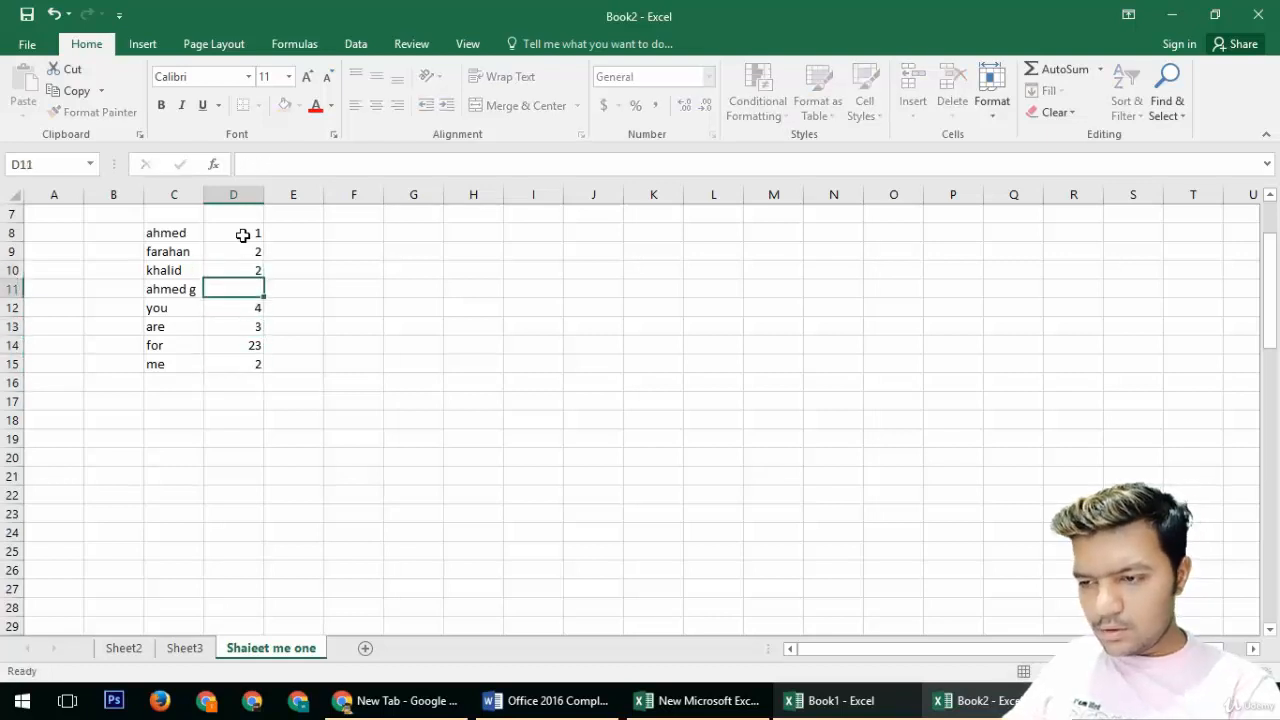
type("2")
key("Return")
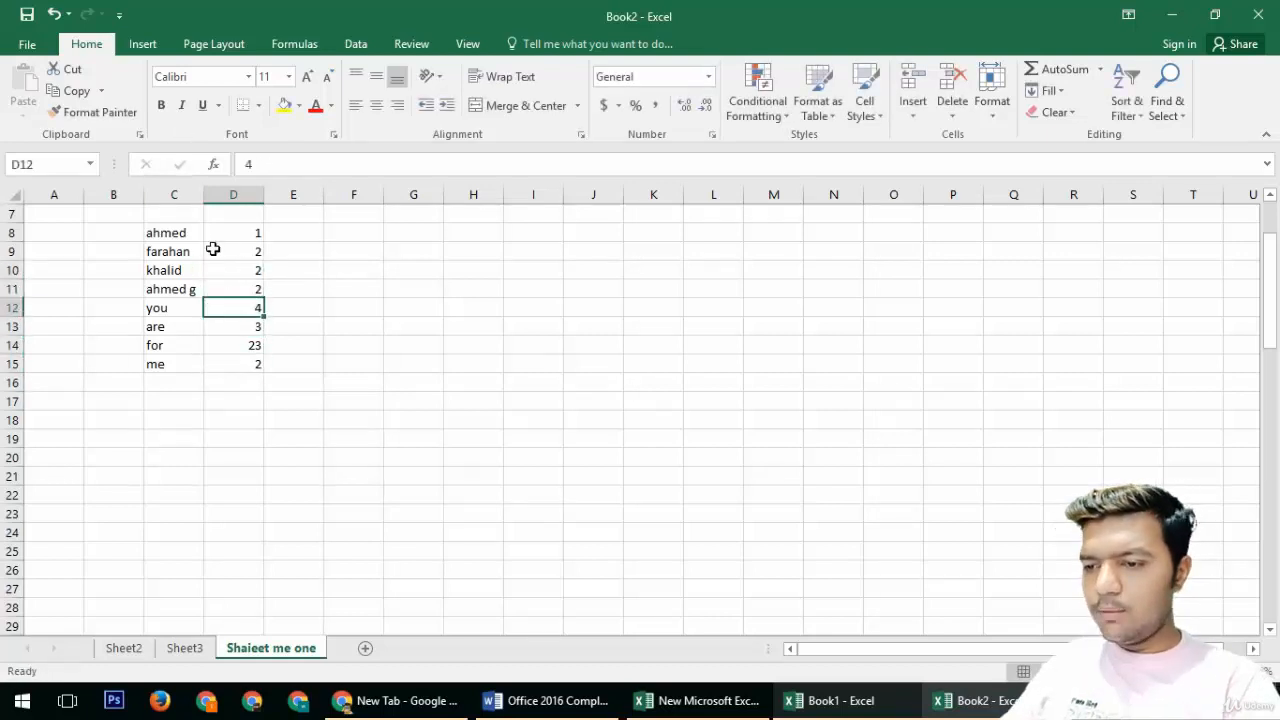
Step: Turn on a filter for the range C7:D15
left_click_drag(173, 214, 262, 364)
left_click(1166, 110)
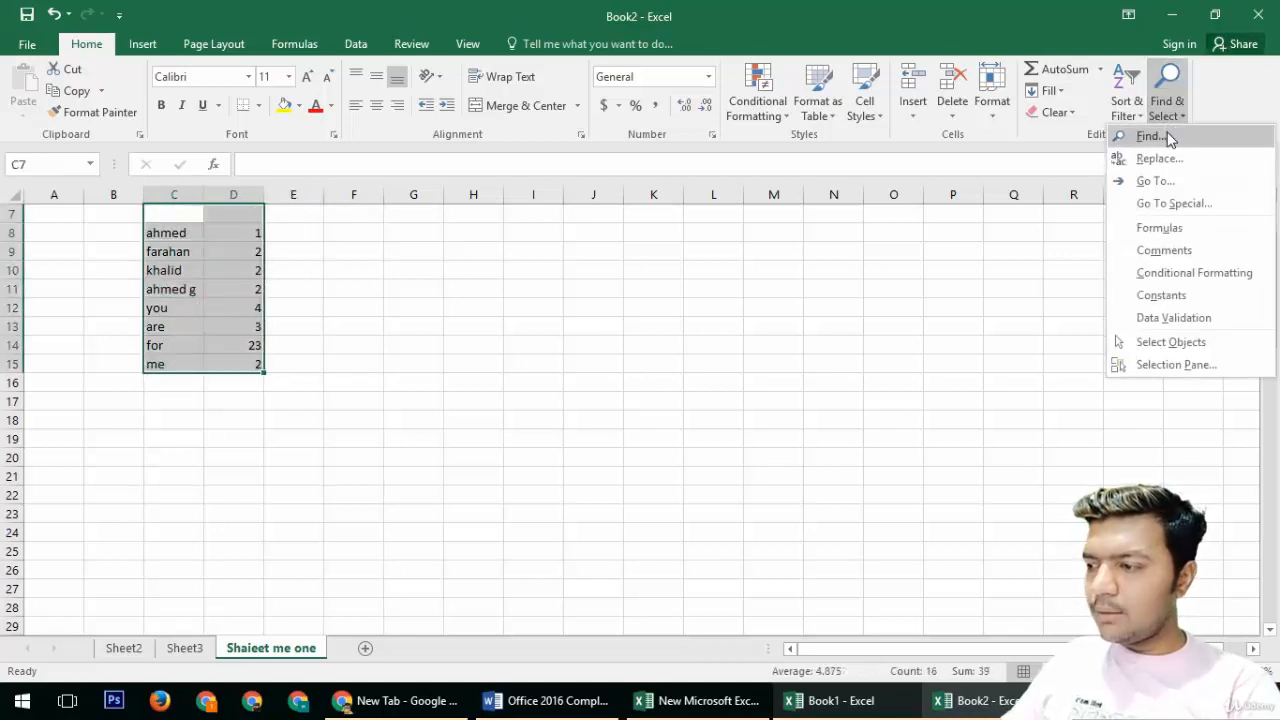
left_click(1137, 121)
left_click(1116, 198)
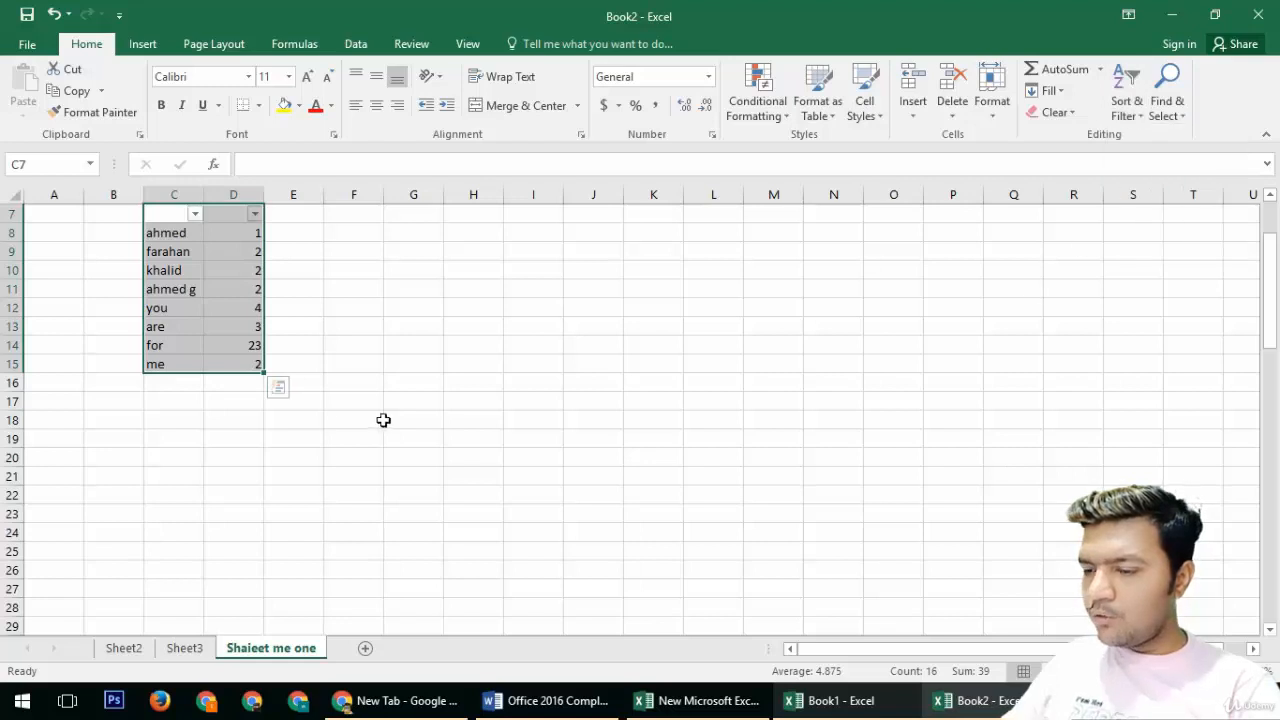
left_click(297, 406)
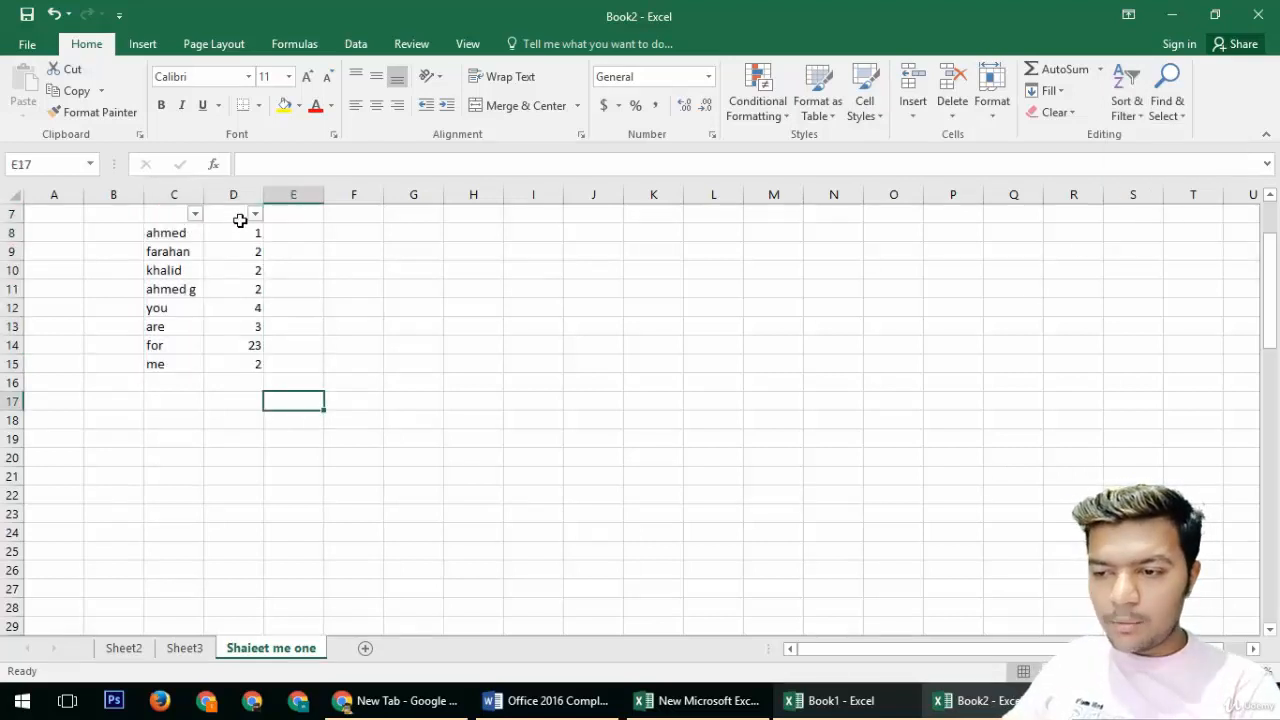
Step: Open the column C filter options and the Quick Analysis gallery for C8:D15 without applying anything
left_click(195, 213)
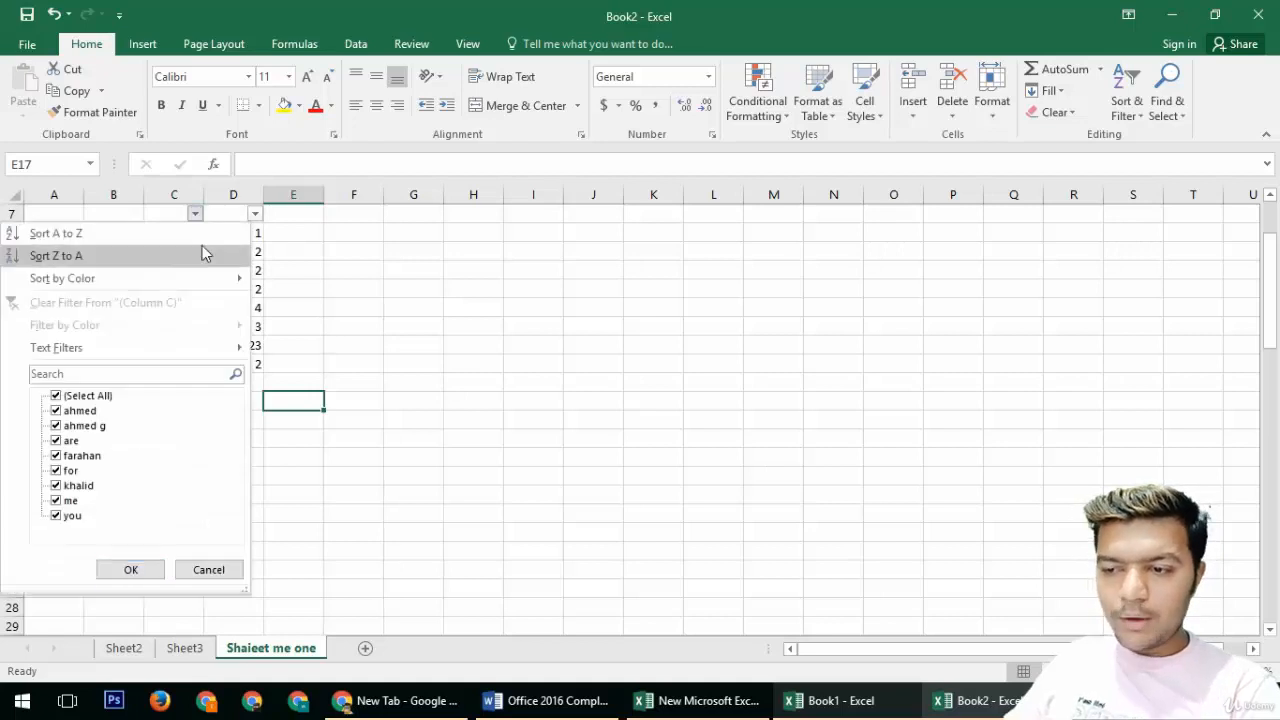
left_click(190, 570)
left_click_drag(147, 240, 263, 368)
key("ctrl+q")
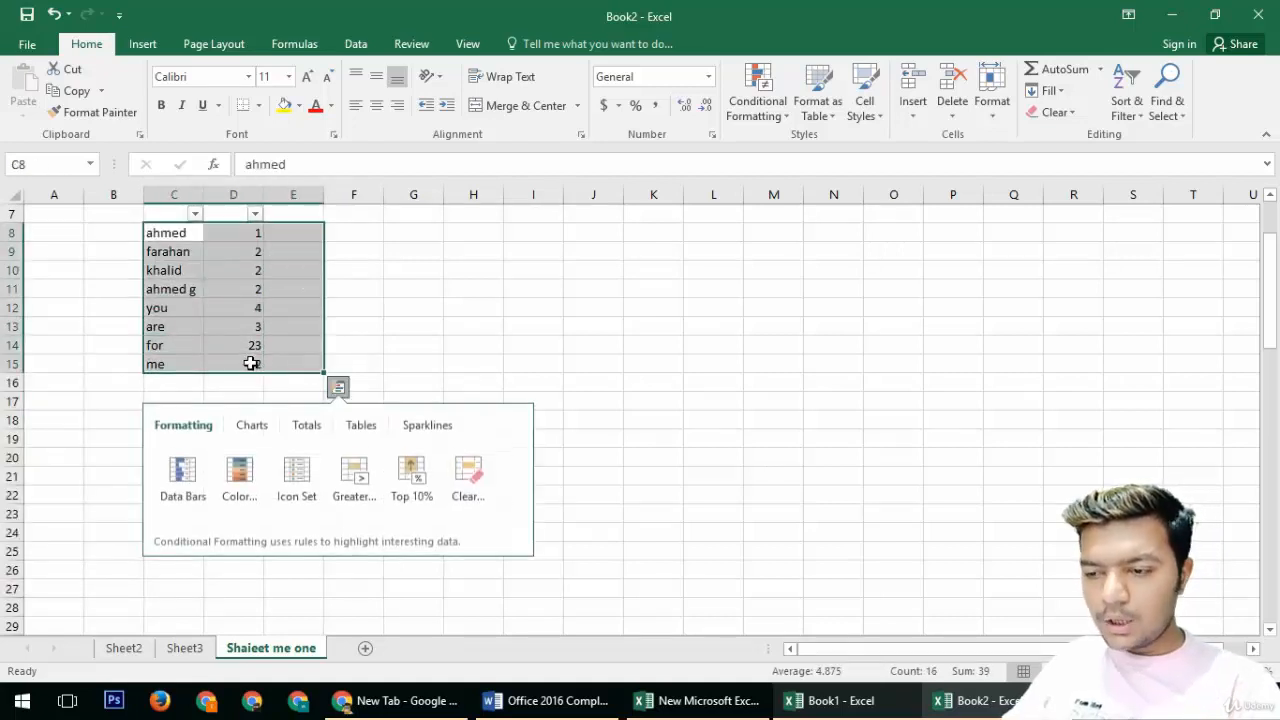
left_click(251, 362)
Step: Copy C8:D15 and paste the copy starting at C16
left_click(200, 306)
left_click(177, 234)
left_click_drag(231, 244, 252, 365)
key("ctrl+c")
key("ctrl+v")
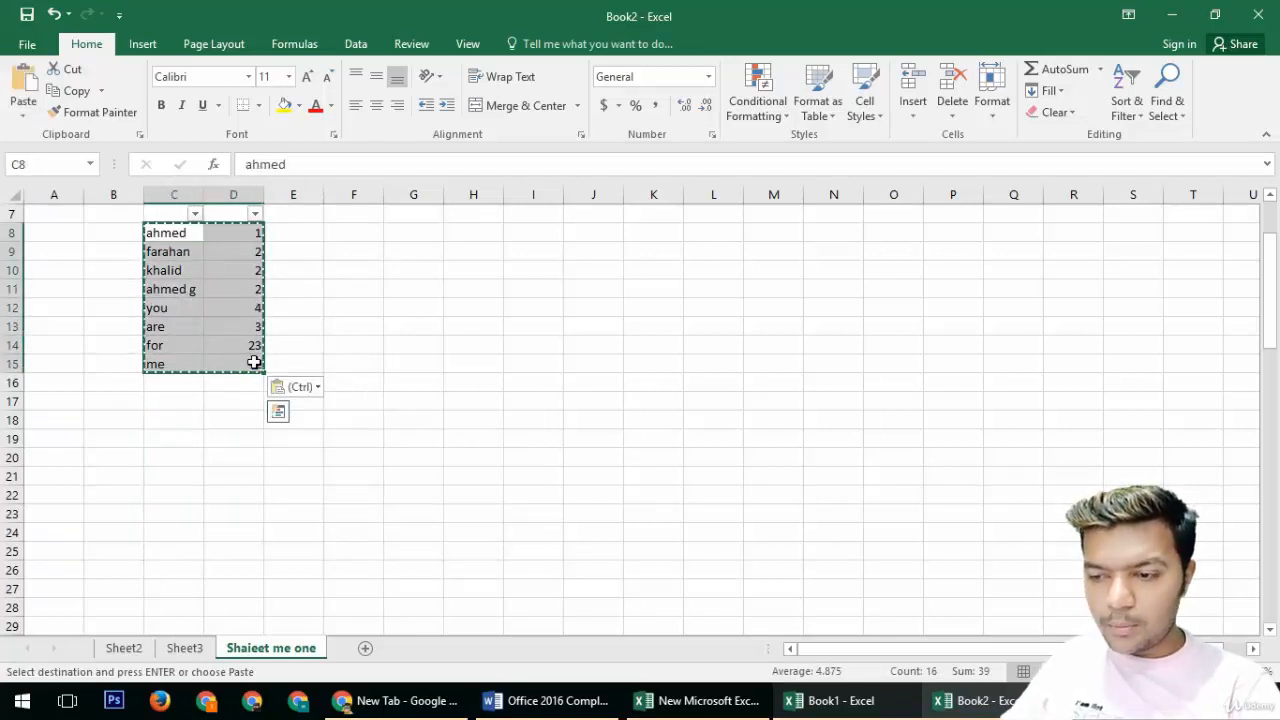
left_click(229, 386)
key("ctrl+v")
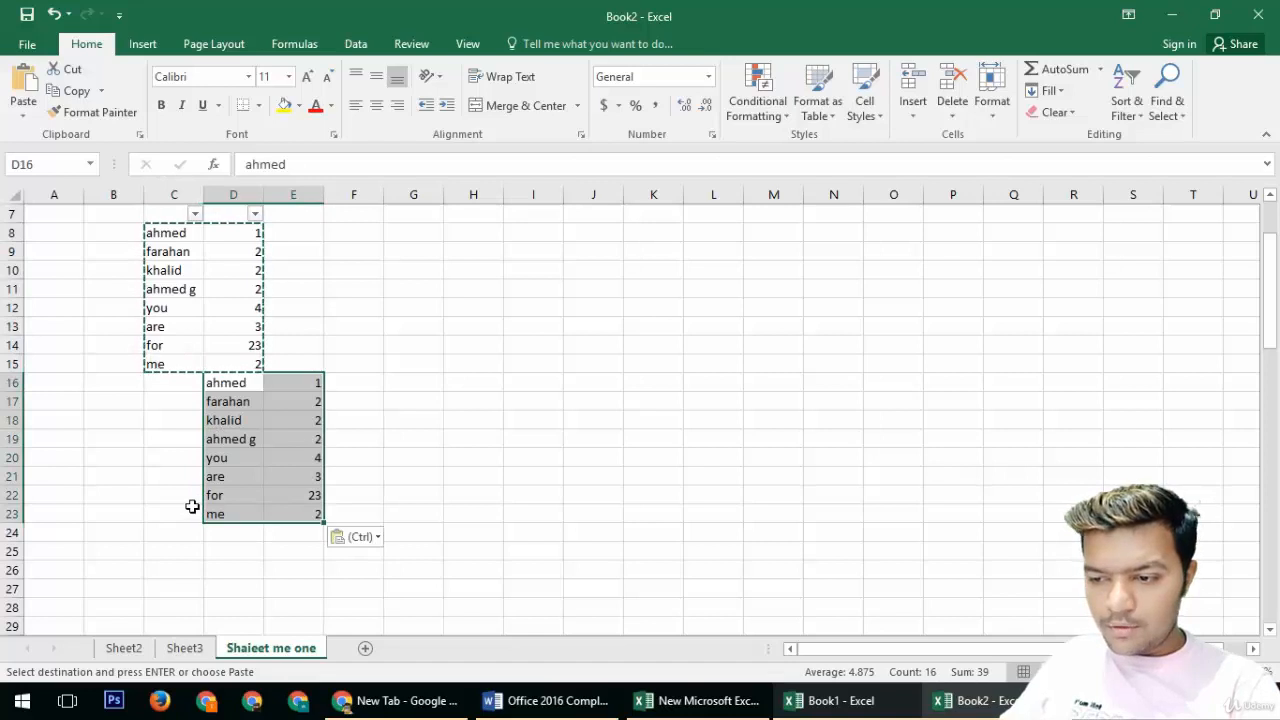
key("ctrl+z")
left_click(161, 382)
key("ctrl+v")
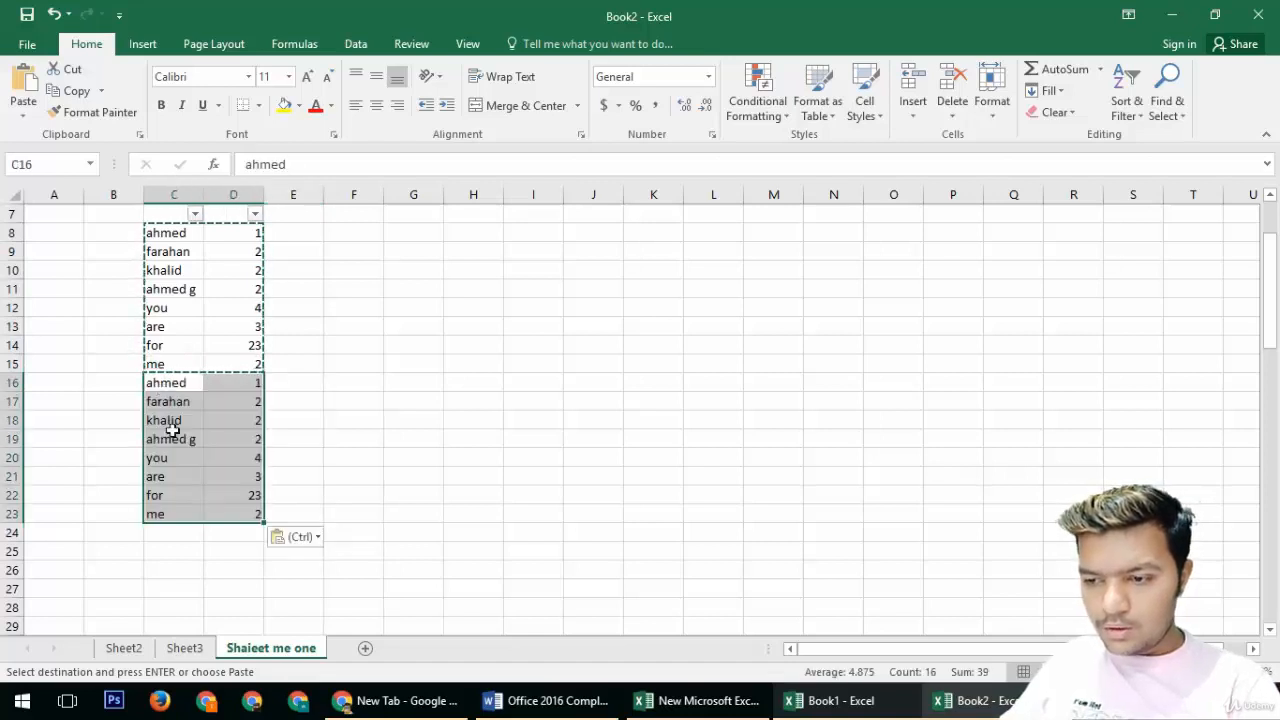
Step: Paste two more copies of the data starting at C24 and C32
left_click(160, 531)
key("ctrl+v")
scroll(198, 523, "down", 4)
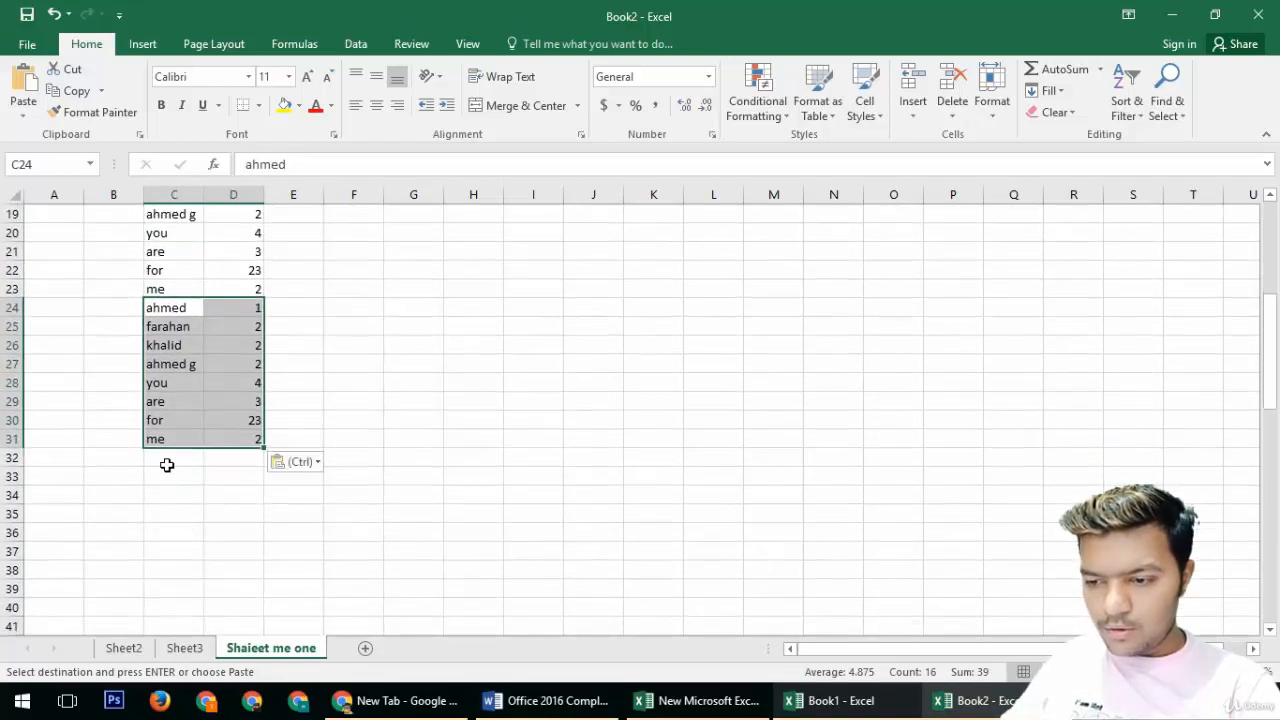
left_click(168, 462)
key("ctrl+v")
left_click(345, 478)
scroll(250, 498, "up", 6)
left_click(171, 366)
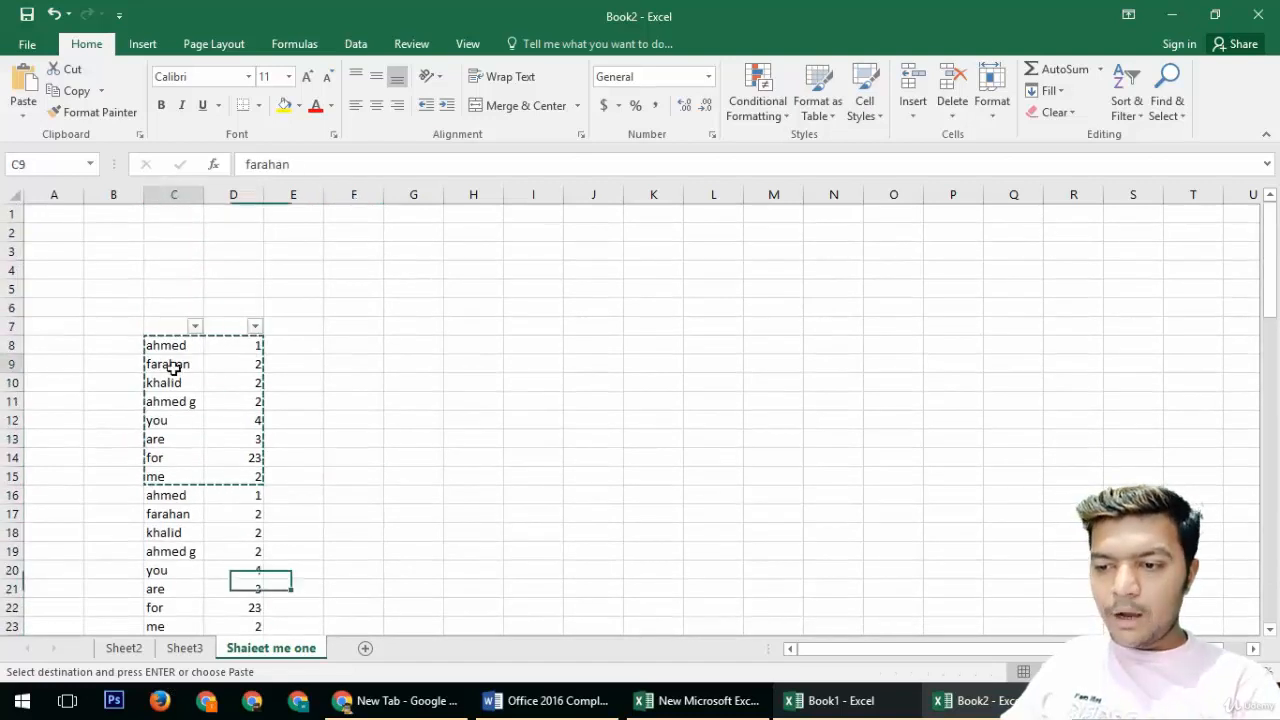
left_click(351, 426)
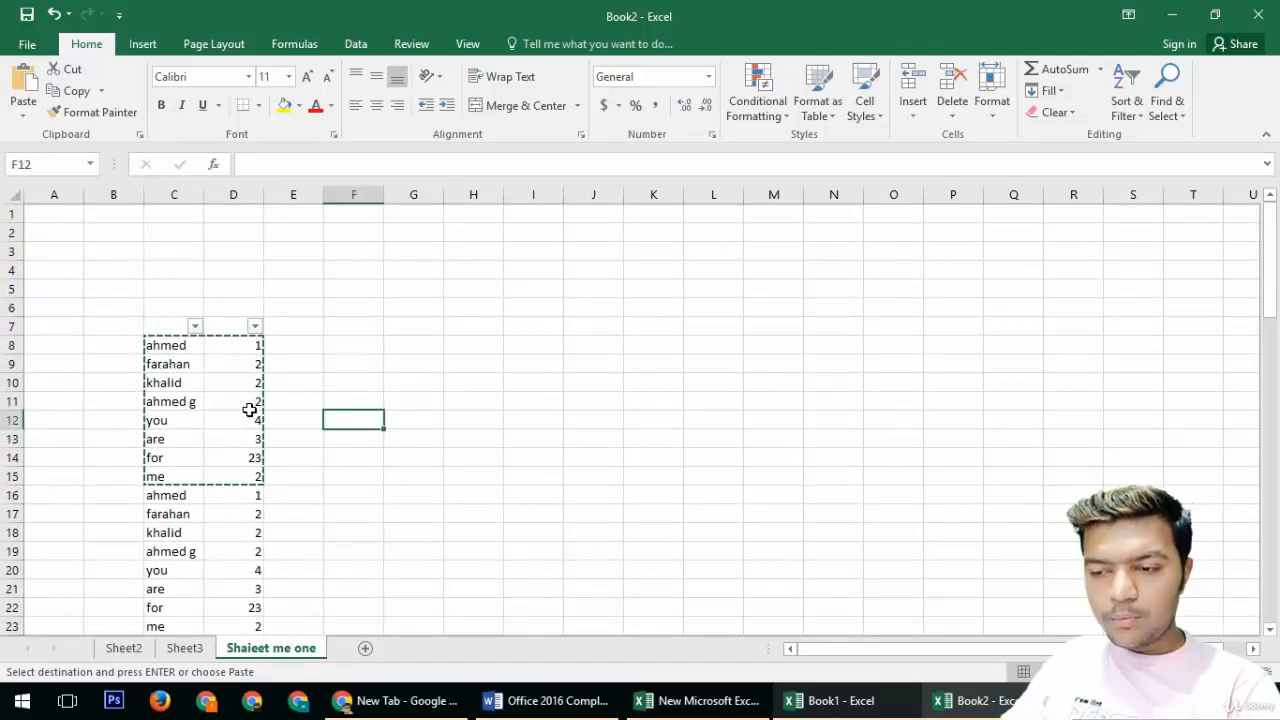
key("Return")
key("ctrl+z")
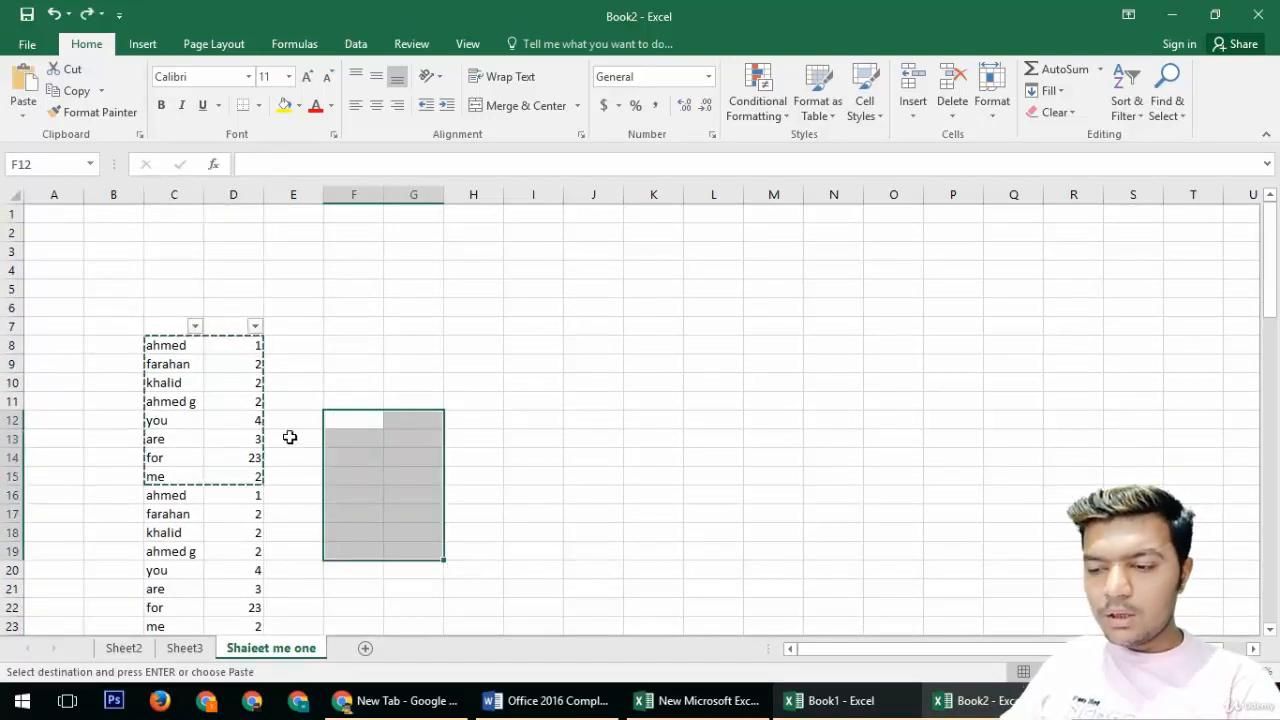
Step: Paste another copy of the data starting at C40
left_click(289, 437)
scroll(213, 559, "down", 3)
scroll(213, 559, "down", 7)
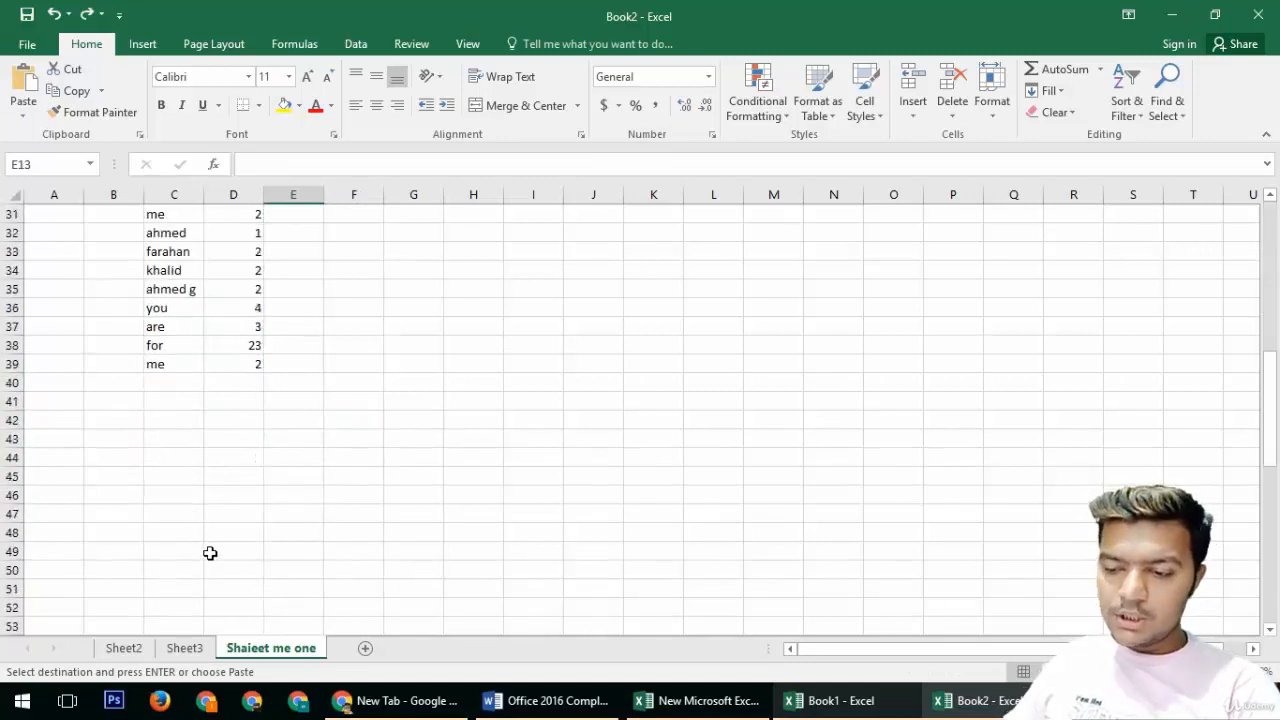
left_click(166, 382)
key("Return")
scroll(166, 380, "up", 10)
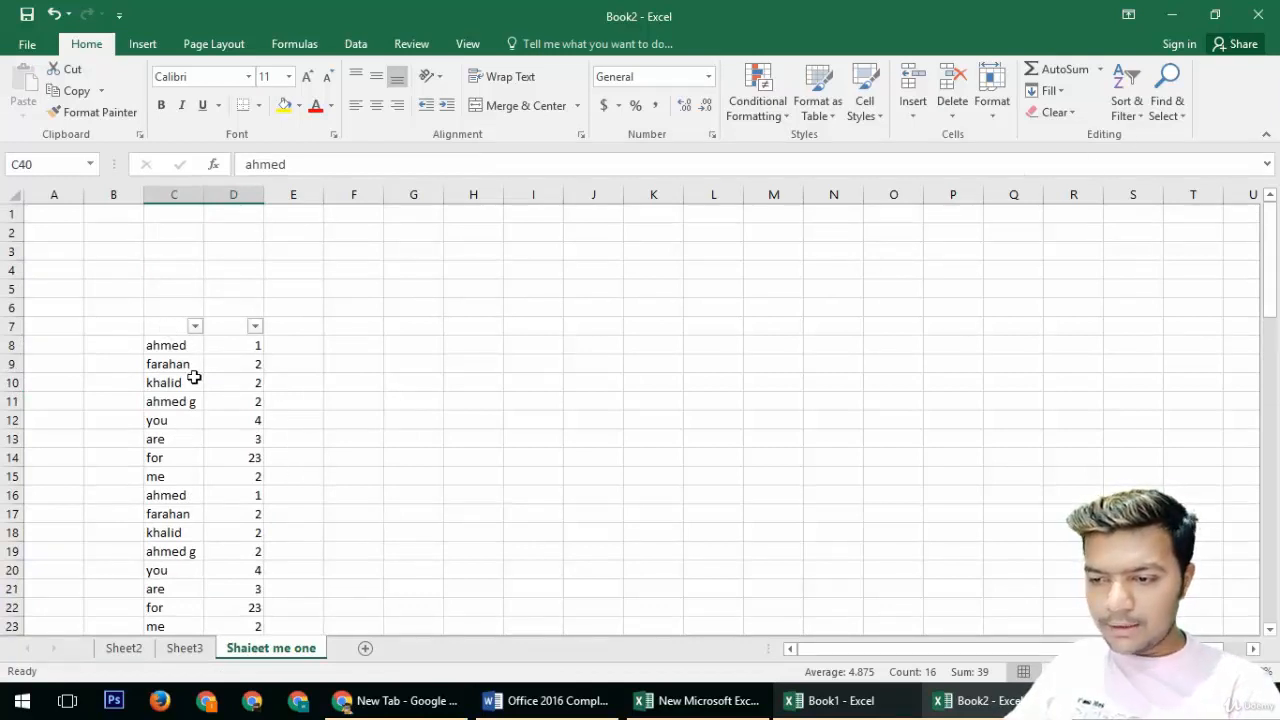
Step: Reapply the filter to the whole data range C7:D47
left_click_drag(171, 326, 252, 589)
left_click(1133, 115)
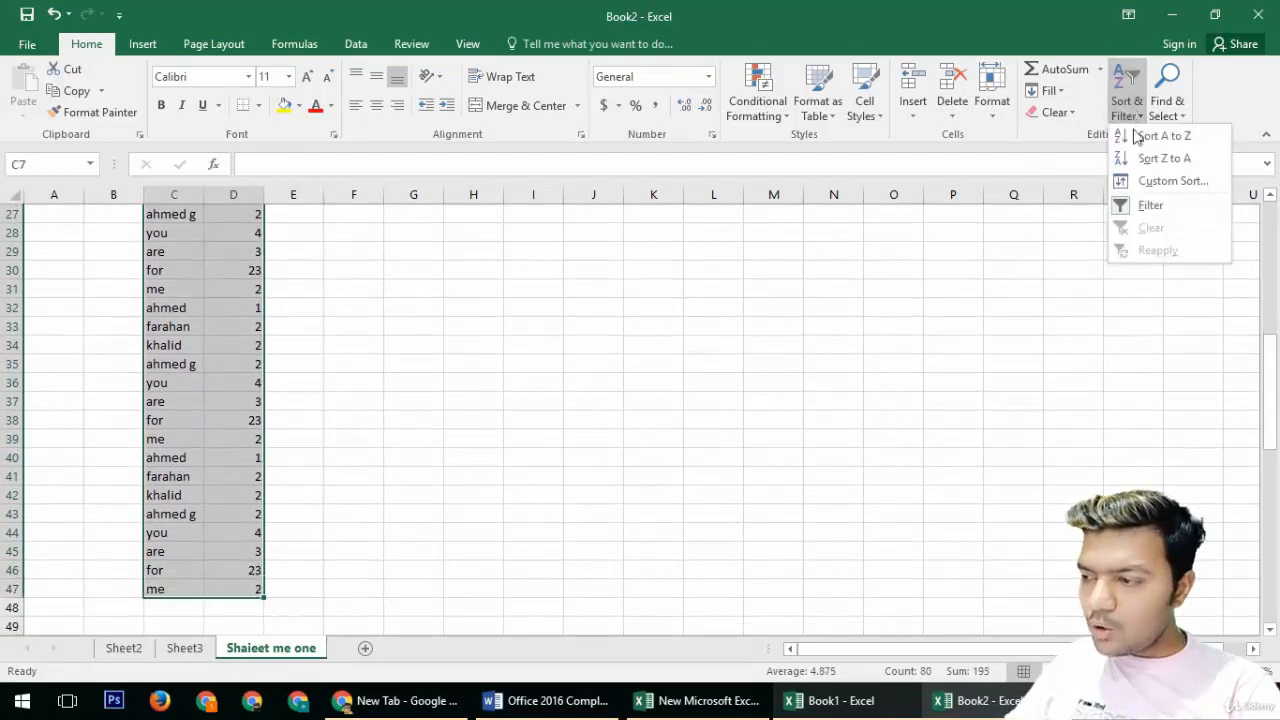
left_click(1134, 203)
left_click(1128, 100)
left_click(1128, 204)
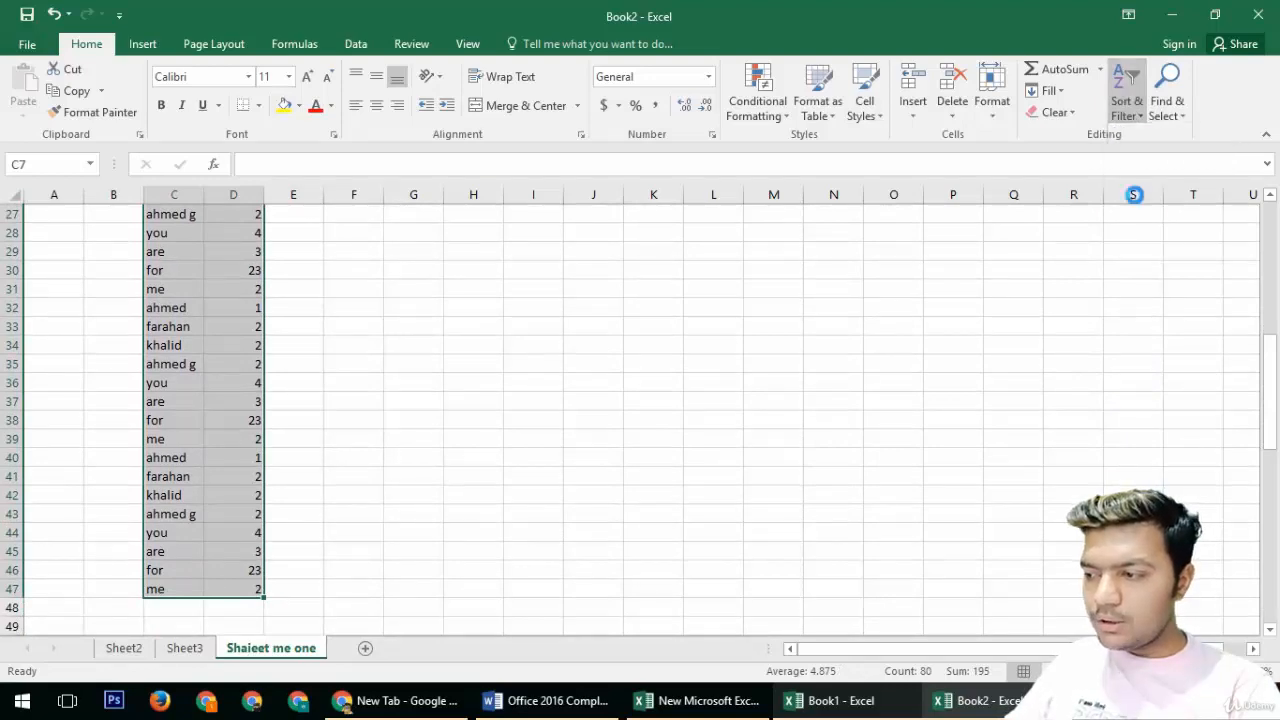
left_click(1126, 105)
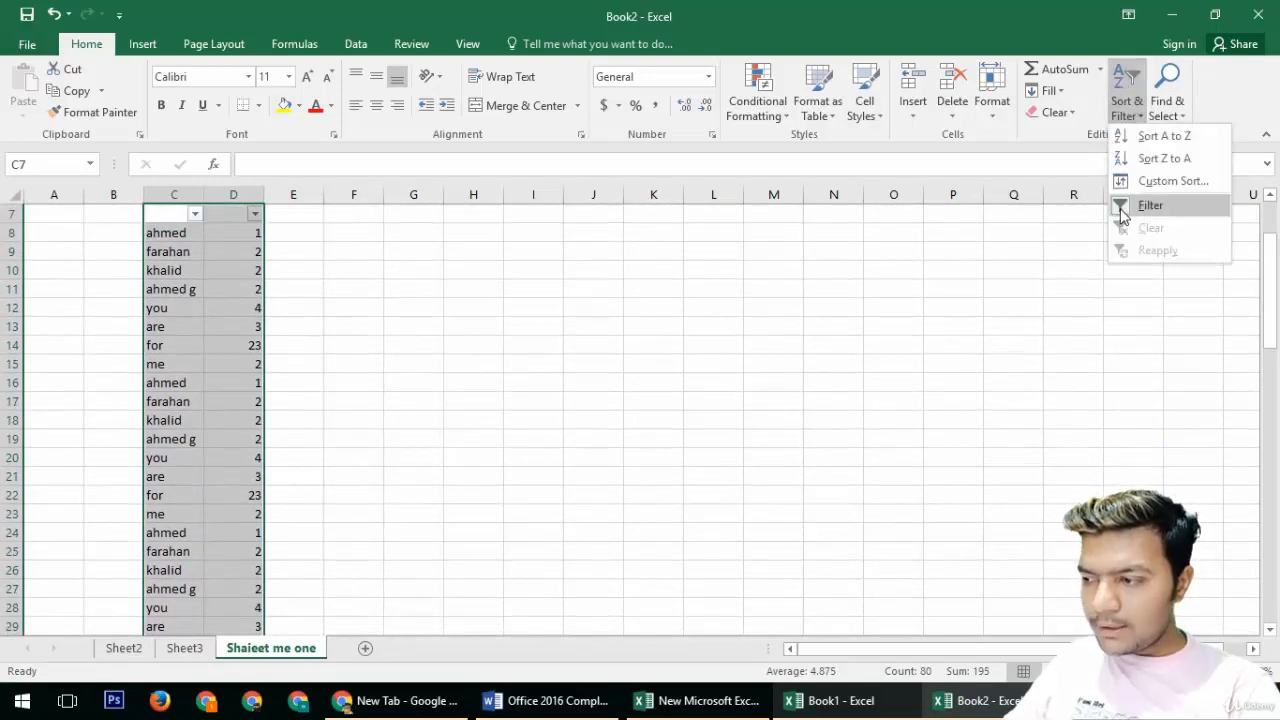
scroll(386, 386, "up", 2)
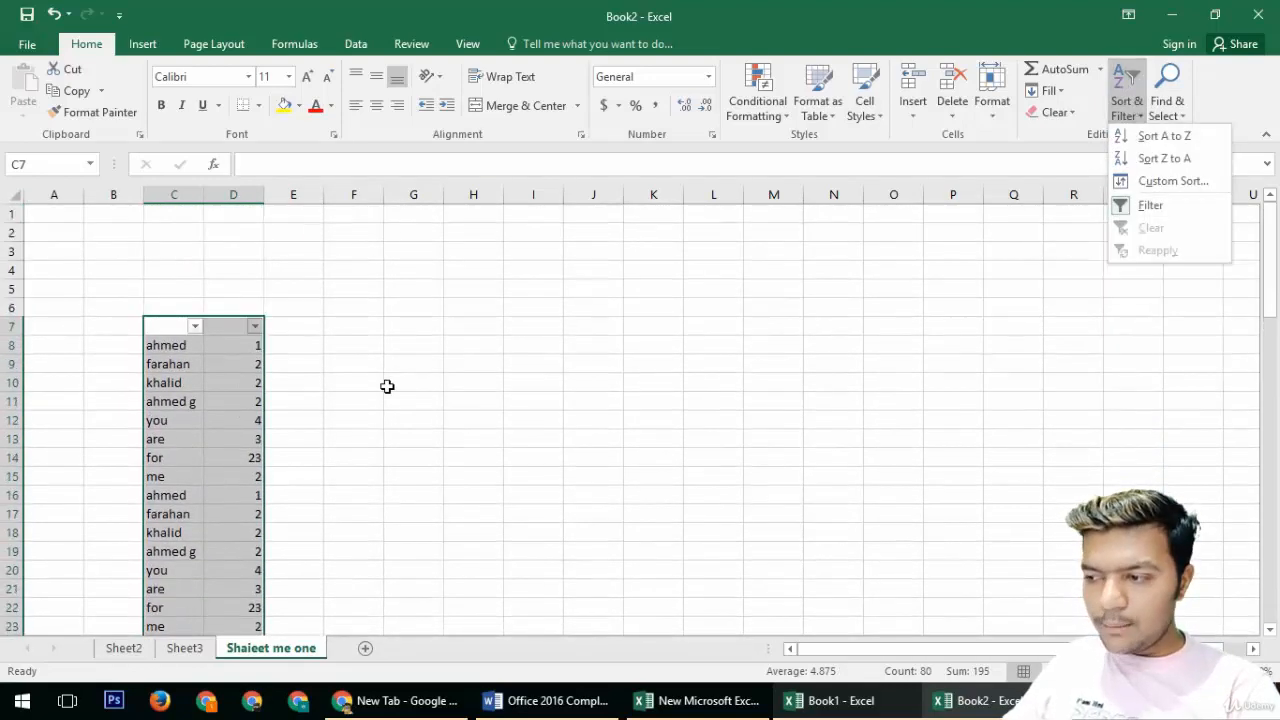
left_click(336, 443)
Step: Filter column C to show only the rows with ahmed
left_click(195, 326)
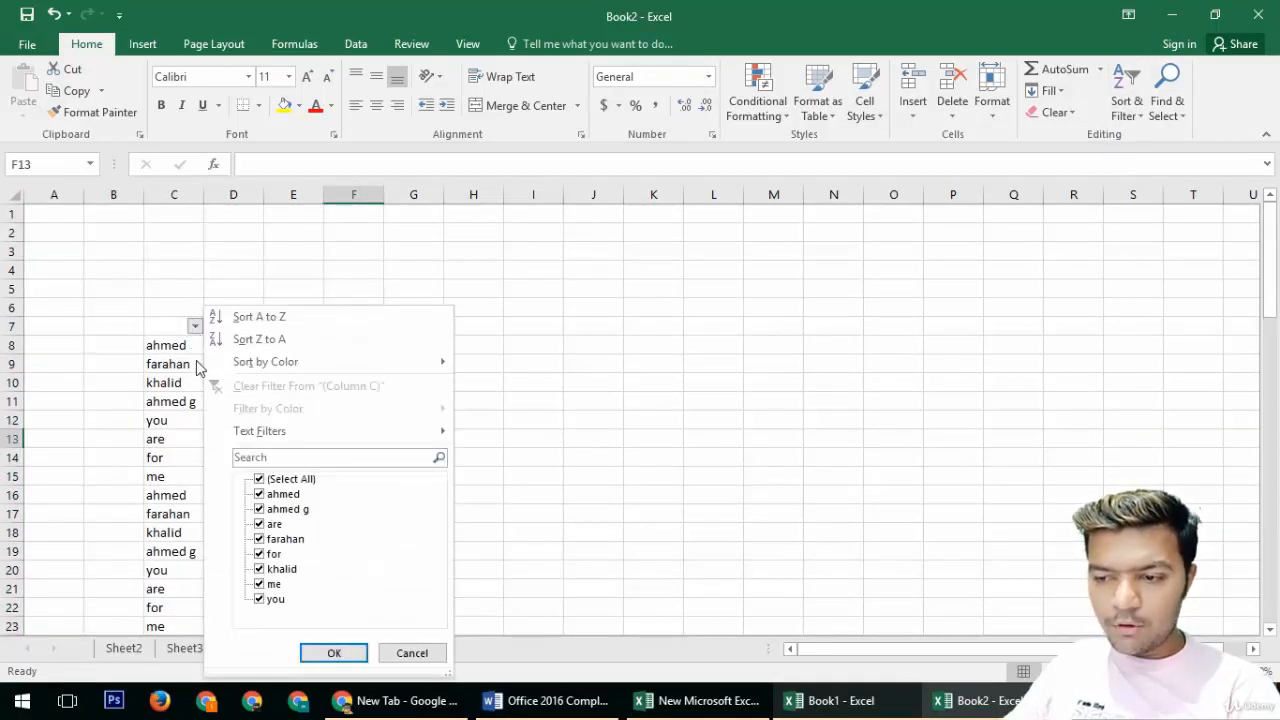
left_click(259, 494)
left_click(259, 509)
left_click(259, 524)
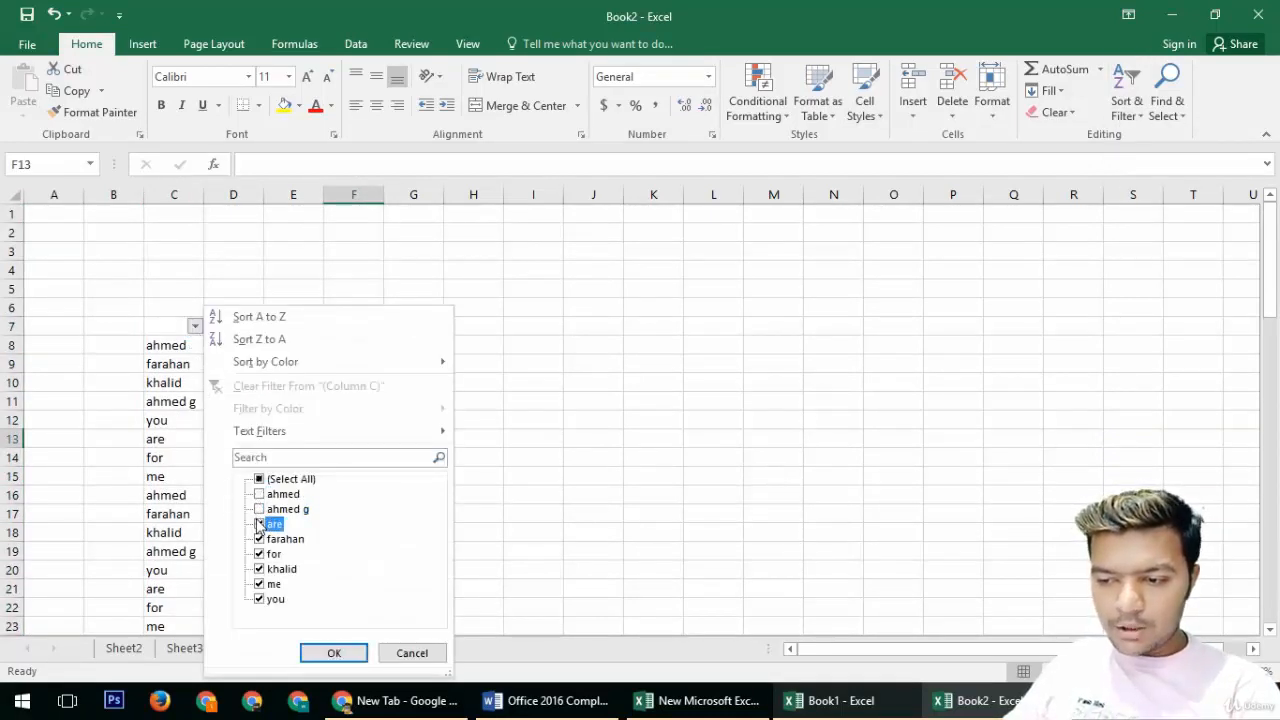
left_click(259, 539)
left_click(259, 554)
left_click(259, 569)
left_click(259, 584)
left_click(259, 599)
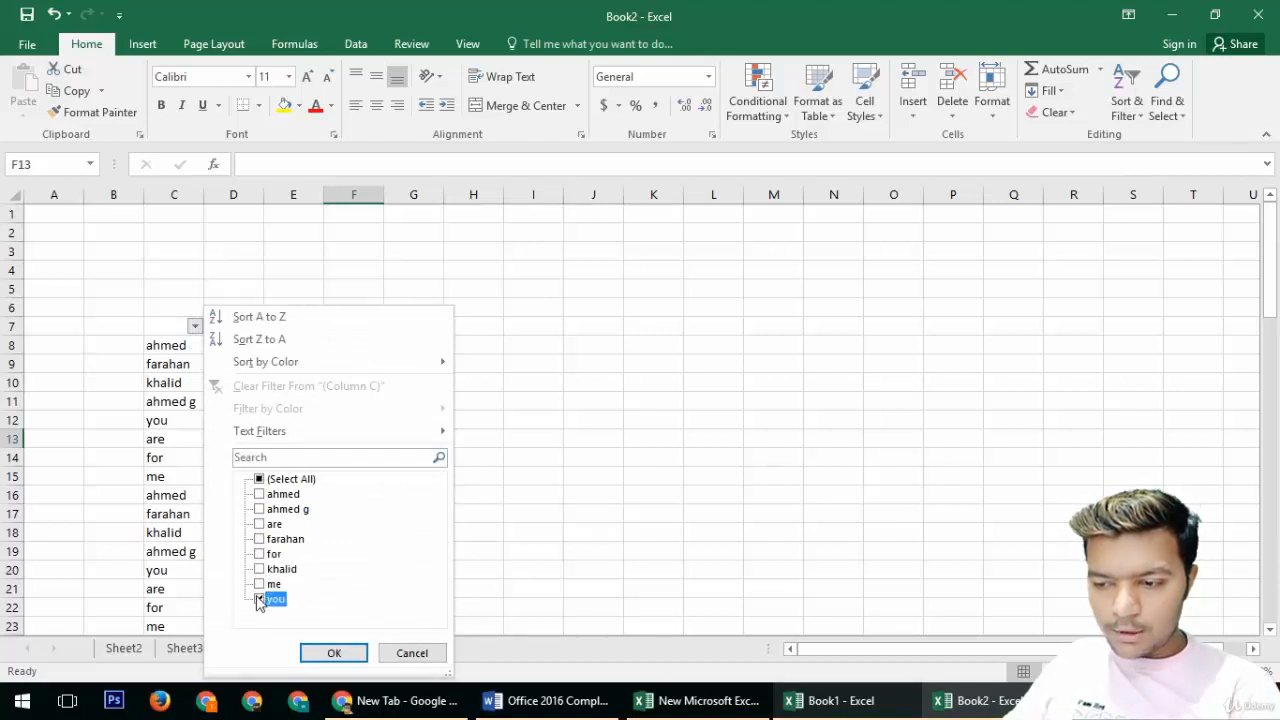
left_click(259, 494)
left_click(334, 653)
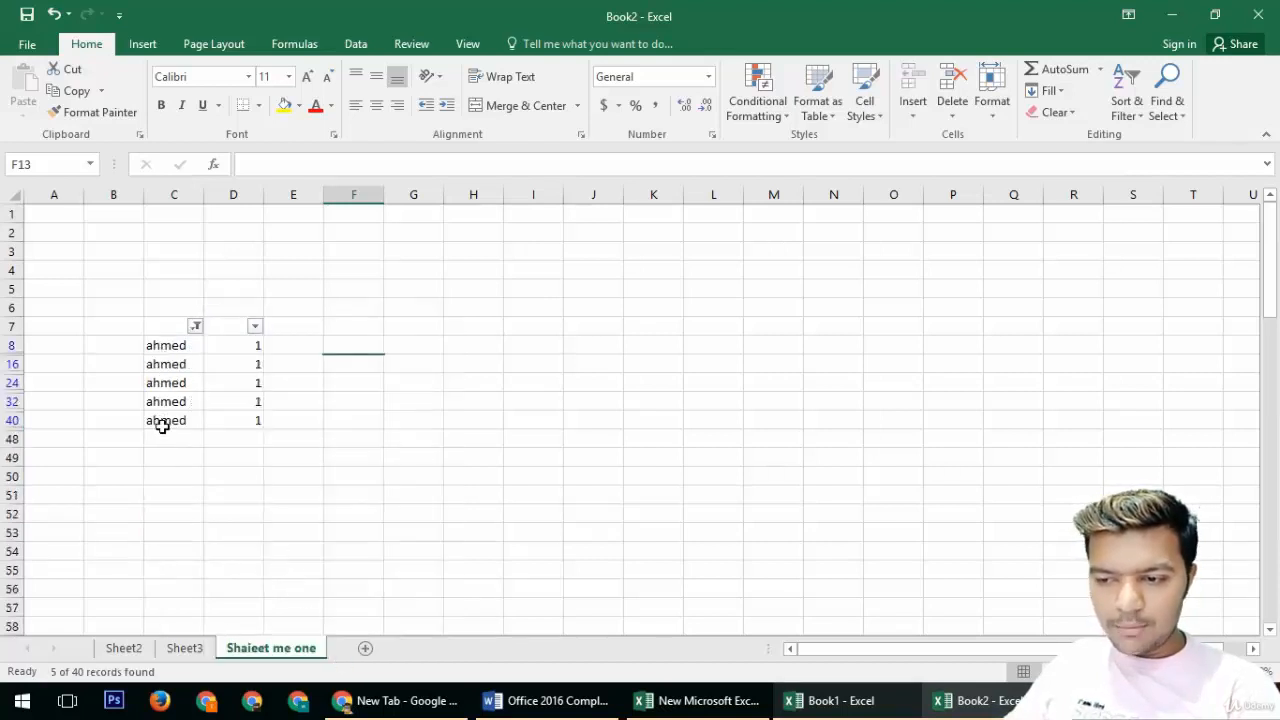
Step: Filter column D to show only the value 1
left_click(256, 327)
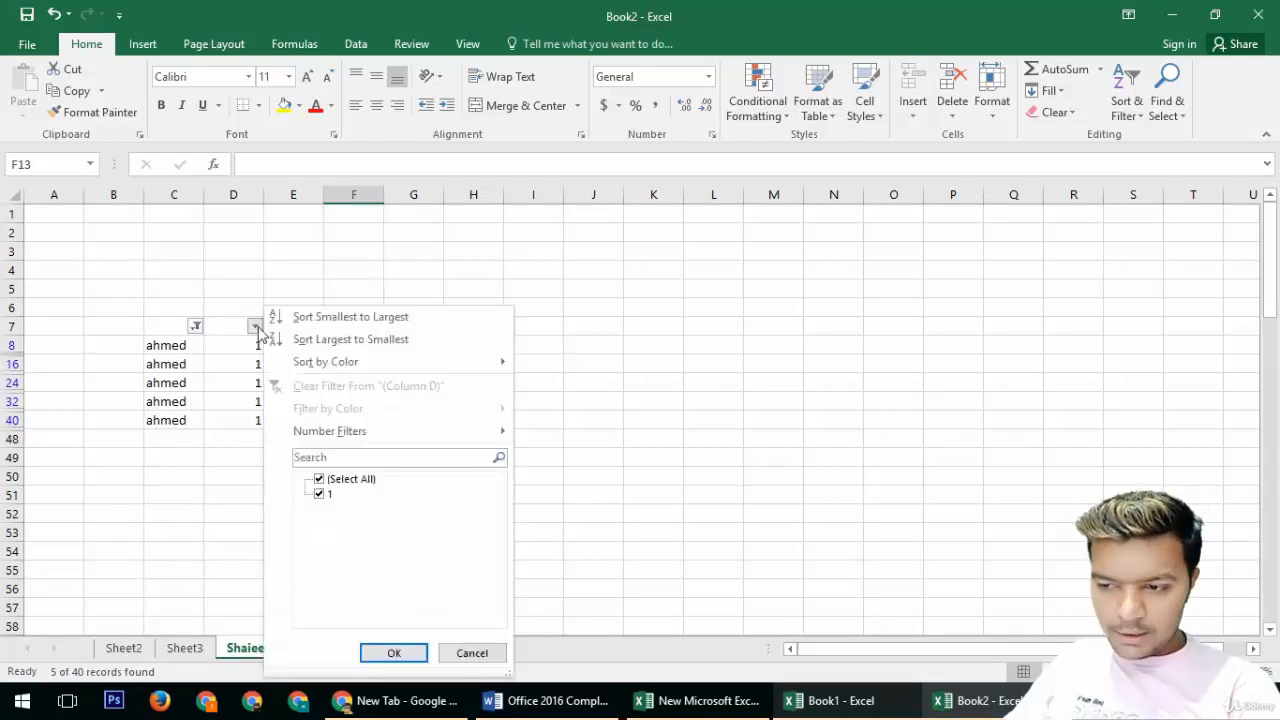
left_click(318, 481)
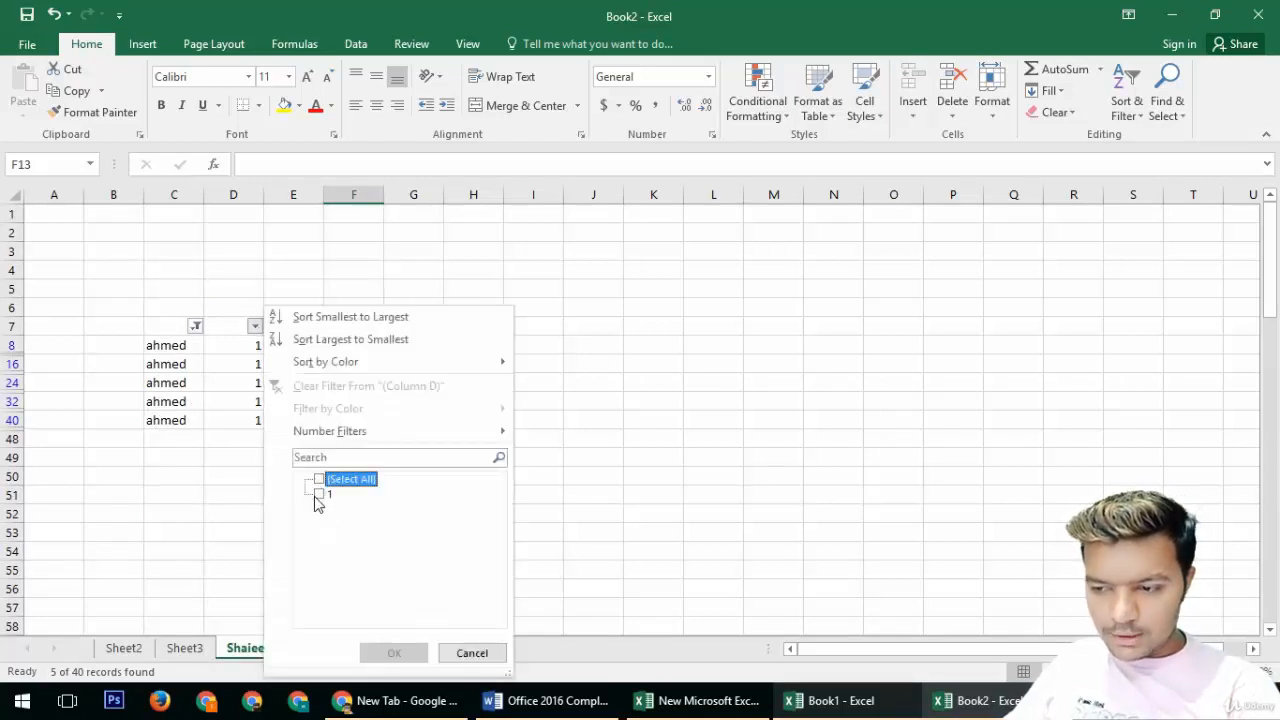
left_click(317, 495)
left_click(390, 653)
Step: Clear the column C filter so all names are shown again
left_click(196, 327)
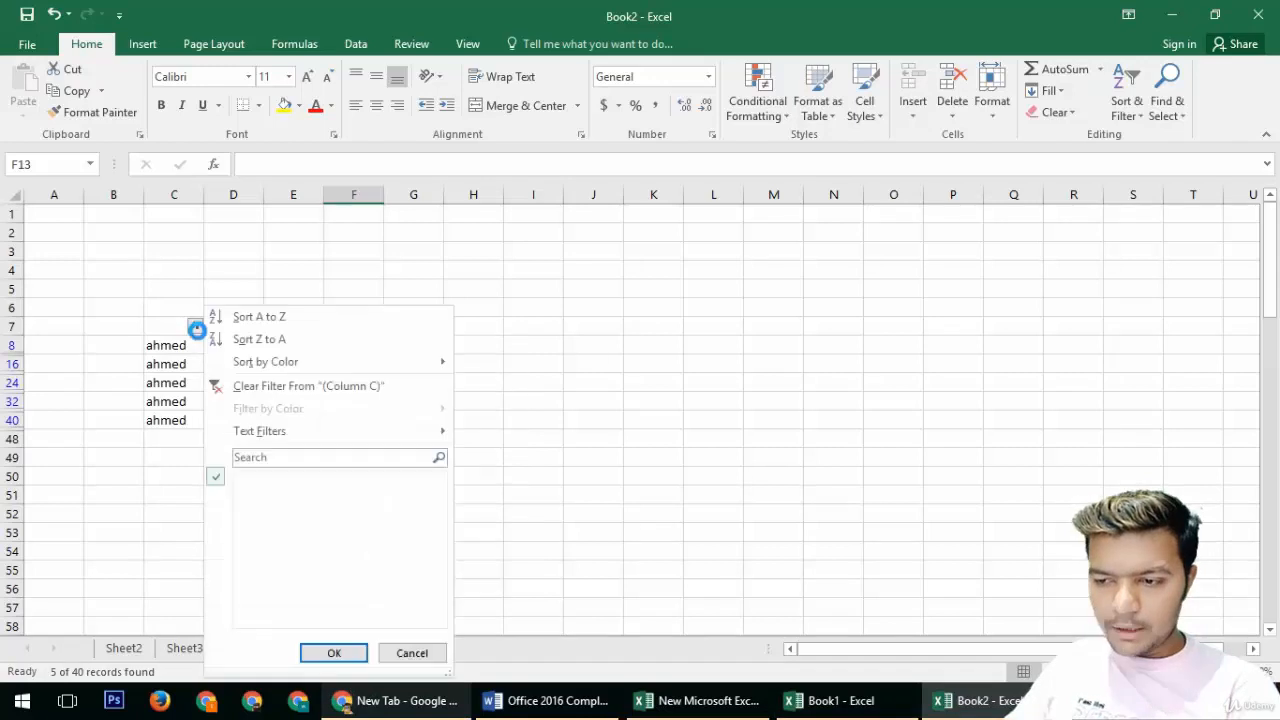
left_click(259, 479)
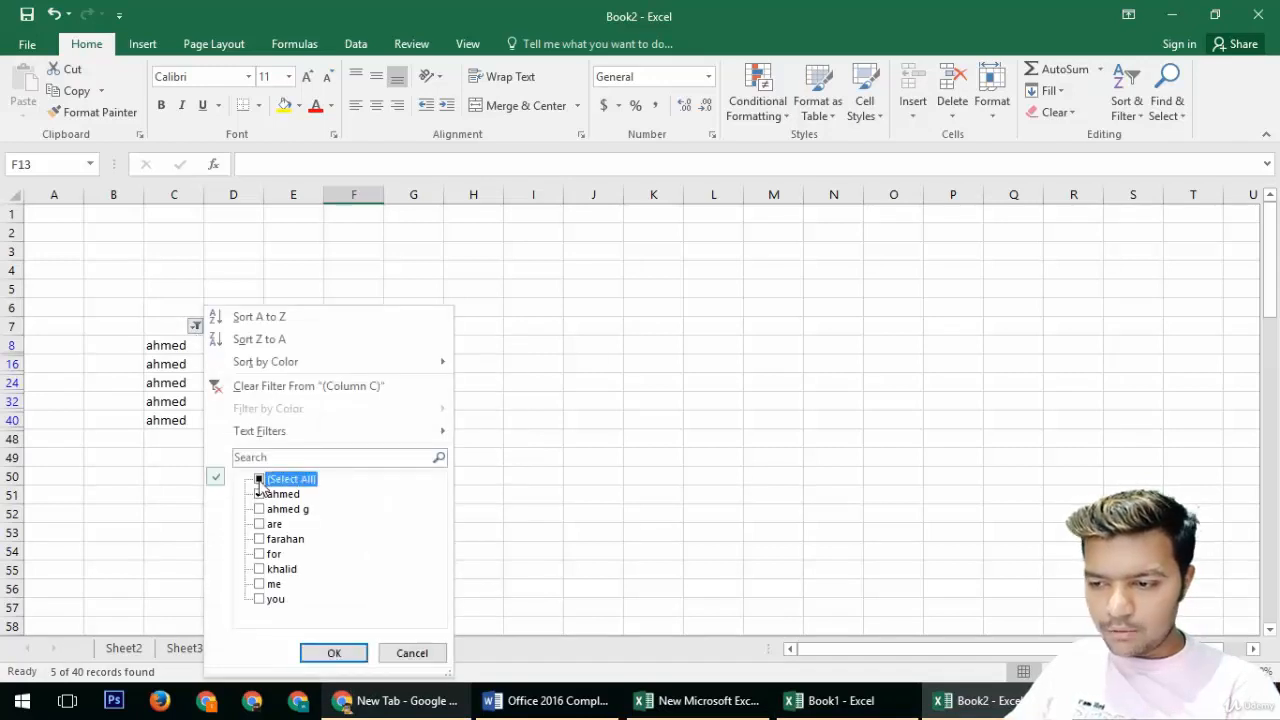
left_click(334, 653)
Step: Filter column D to show only the value 23
left_click(255, 326)
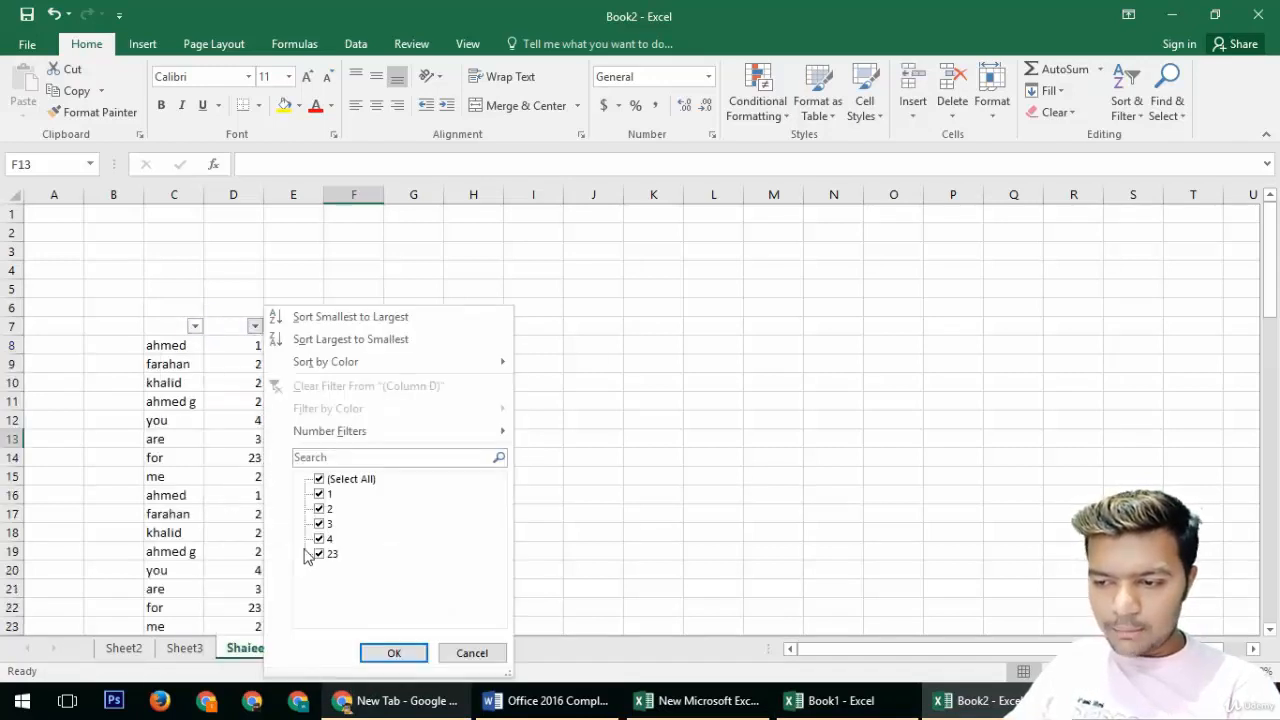
left_click(320, 480)
left_click(320, 484)
left_click(319, 553)
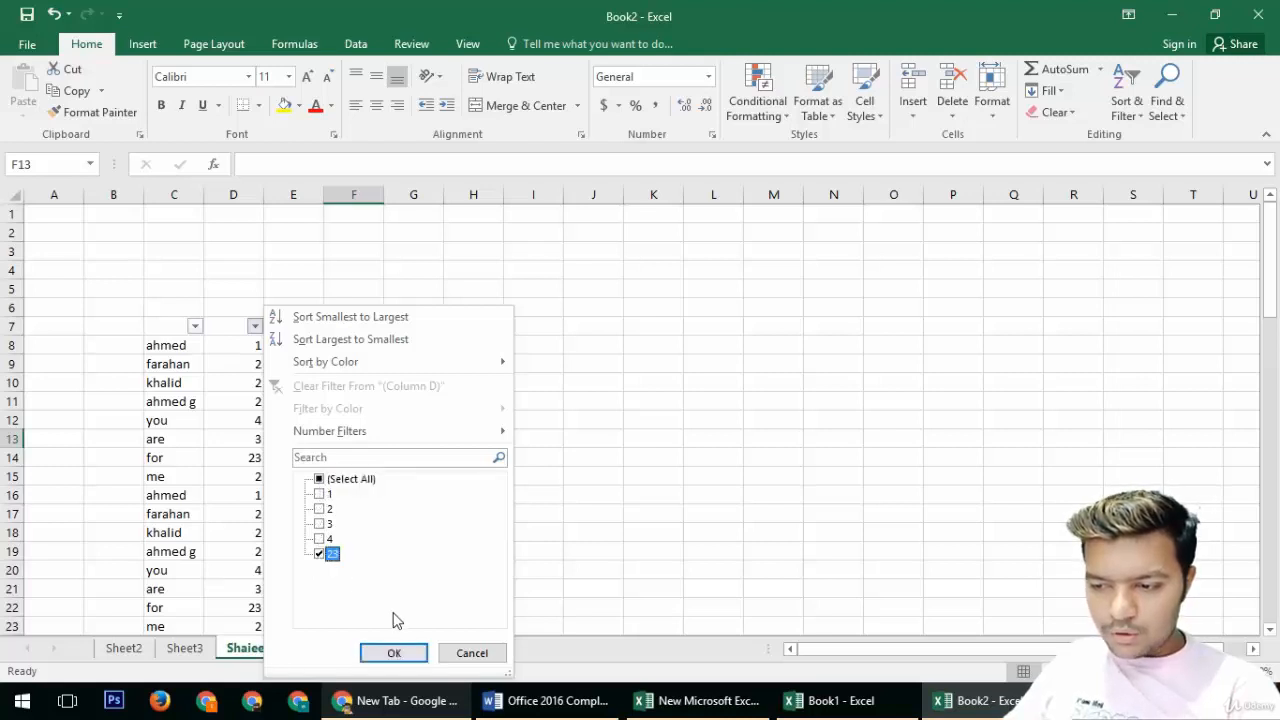
left_click(394, 652)
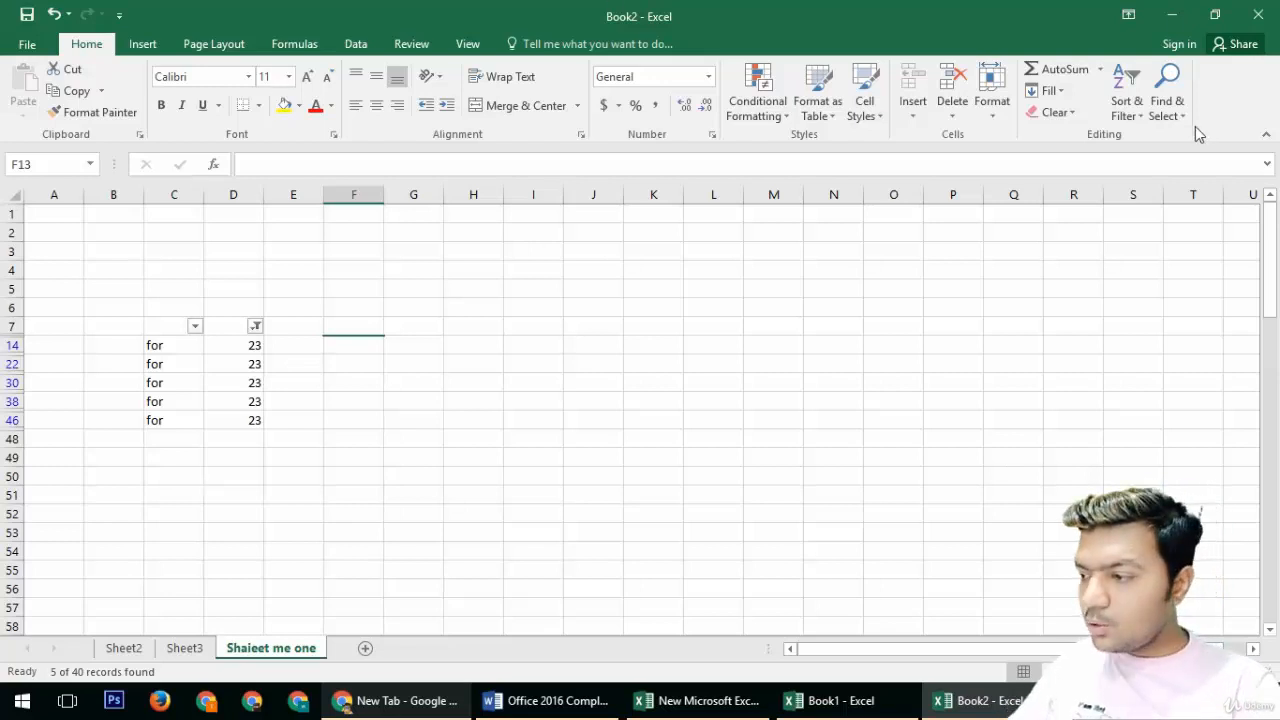
Step: Try to select all formula cells on the sheet with Find & Select
left_click(1166, 105)
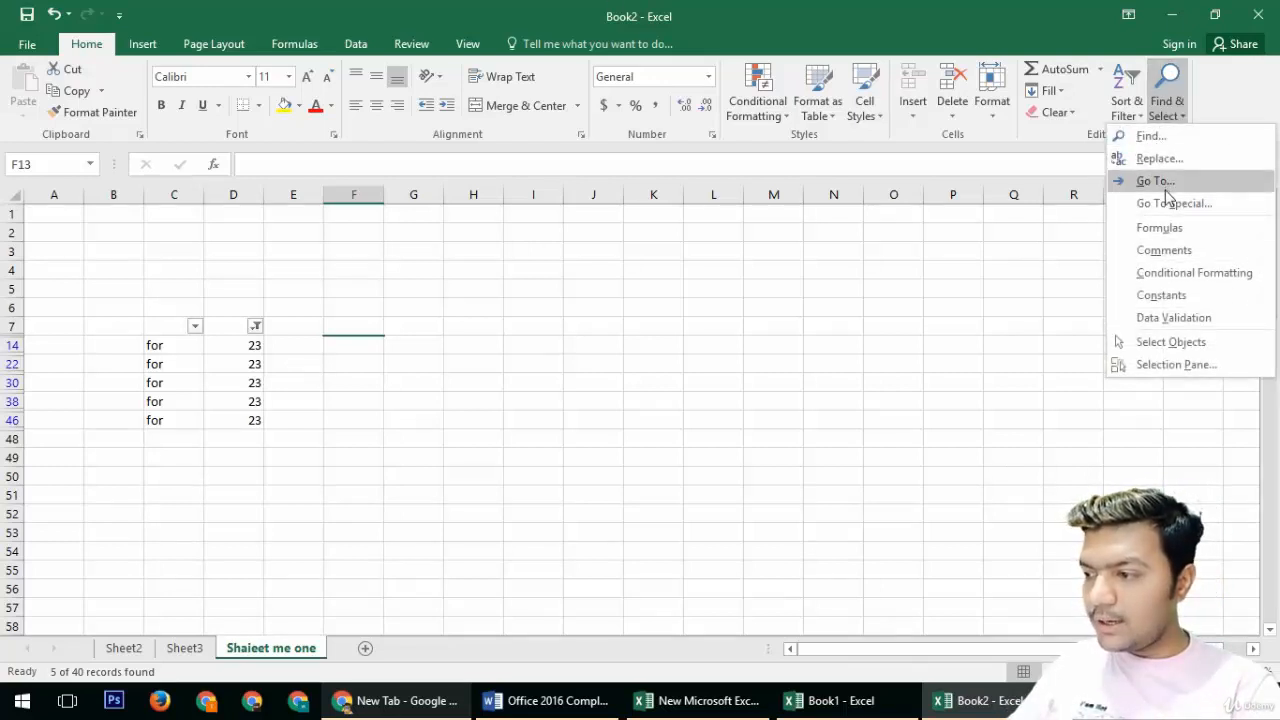
left_click(1166, 228)
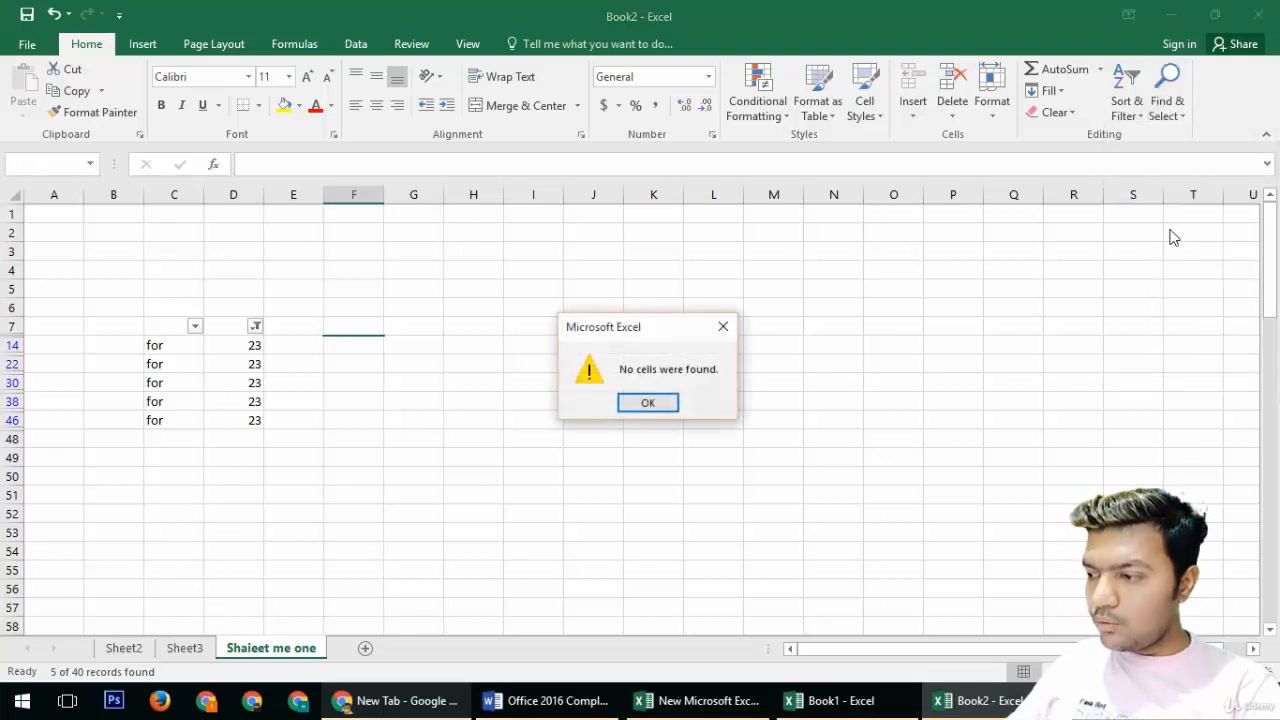
key("Return")
Step: Open the Find & Select options again
left_click(1181, 118)
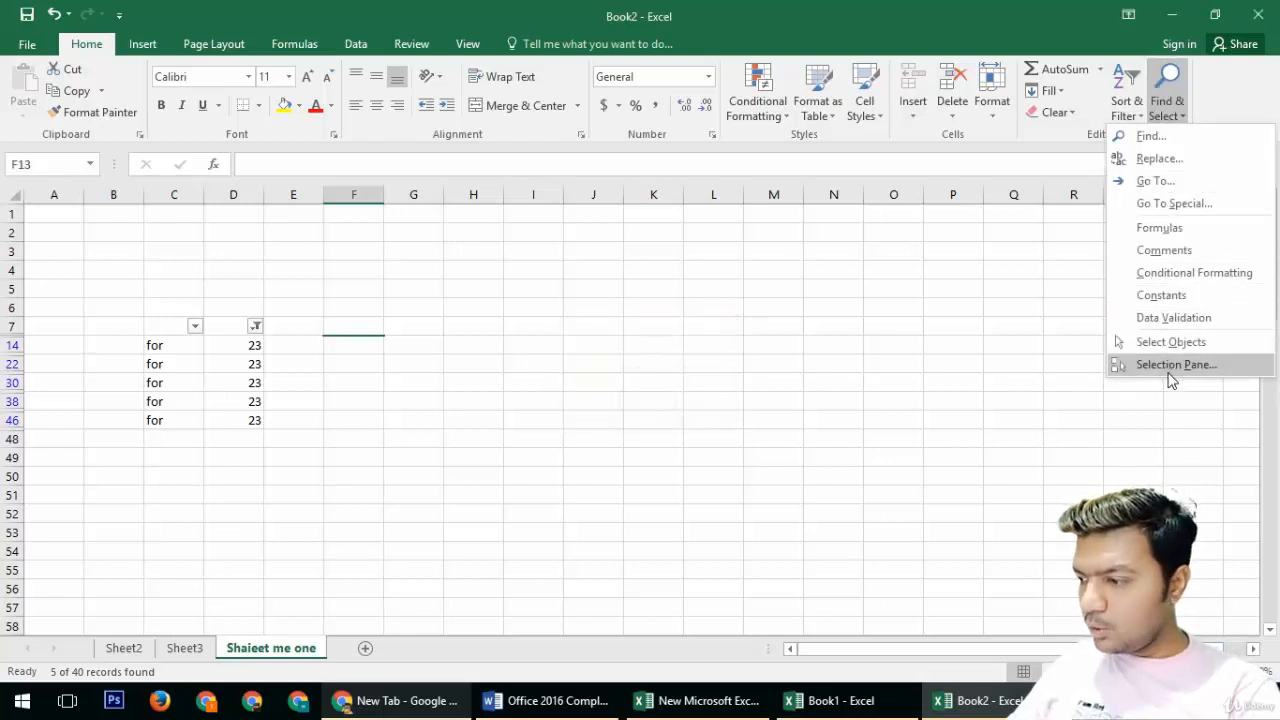